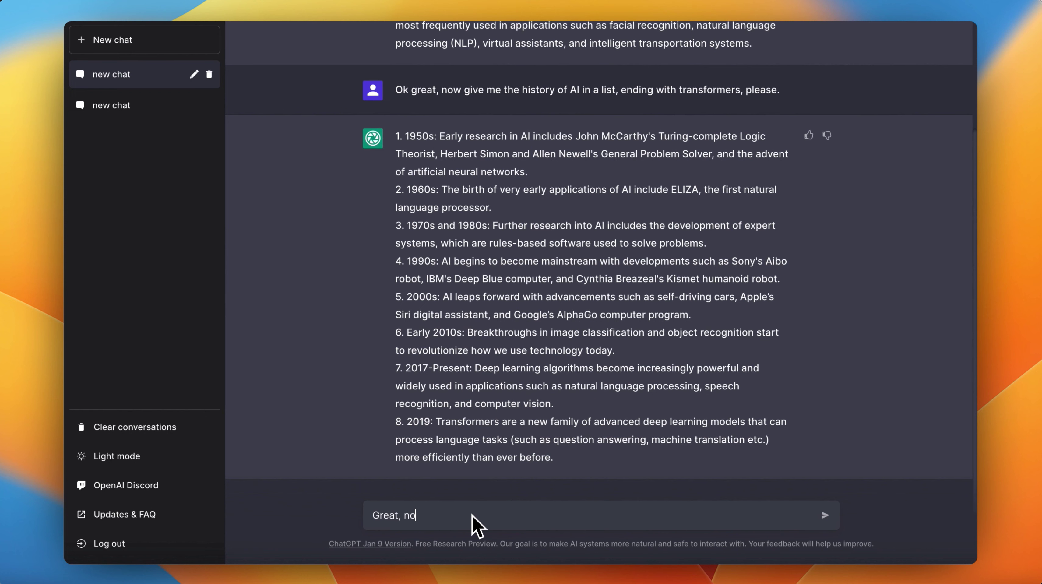
Ask the chatbot to summarize the AI-history conversation, then send 'Thanks!'.
type("conversation?")
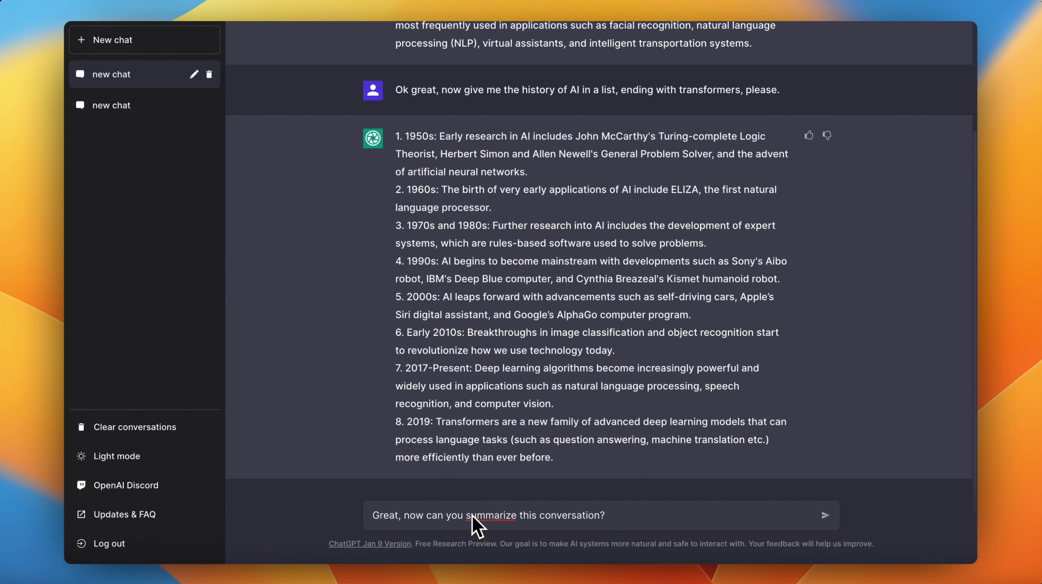
key("Return")
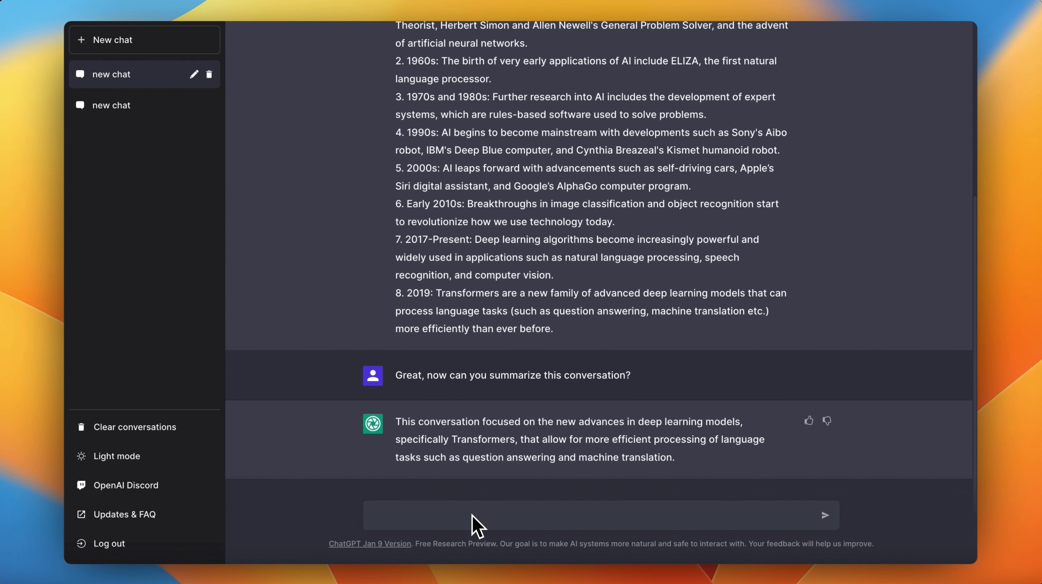
type("Thanks!")
key("Return")
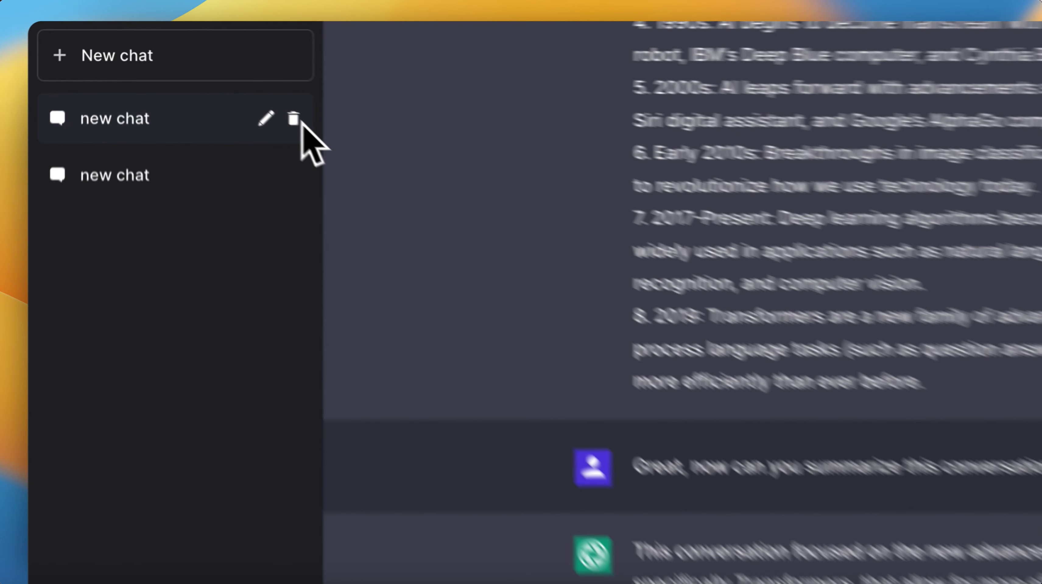
Delete both saved chats, confirming each deletion.
left_click(294, 119)
left_click(266, 119)
left_click(275, 125)
left_click(294, 119)
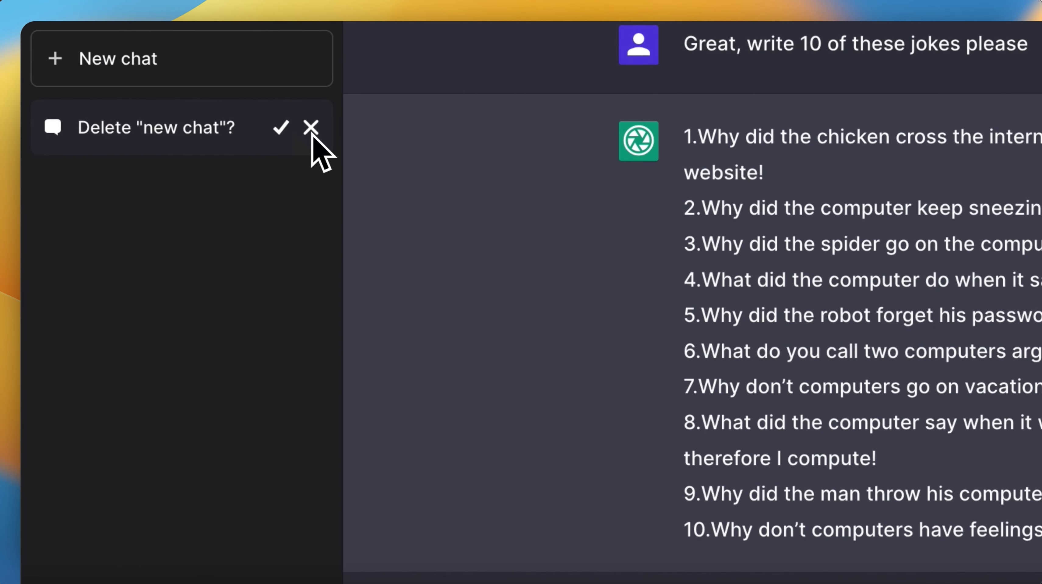
left_click(281, 127)
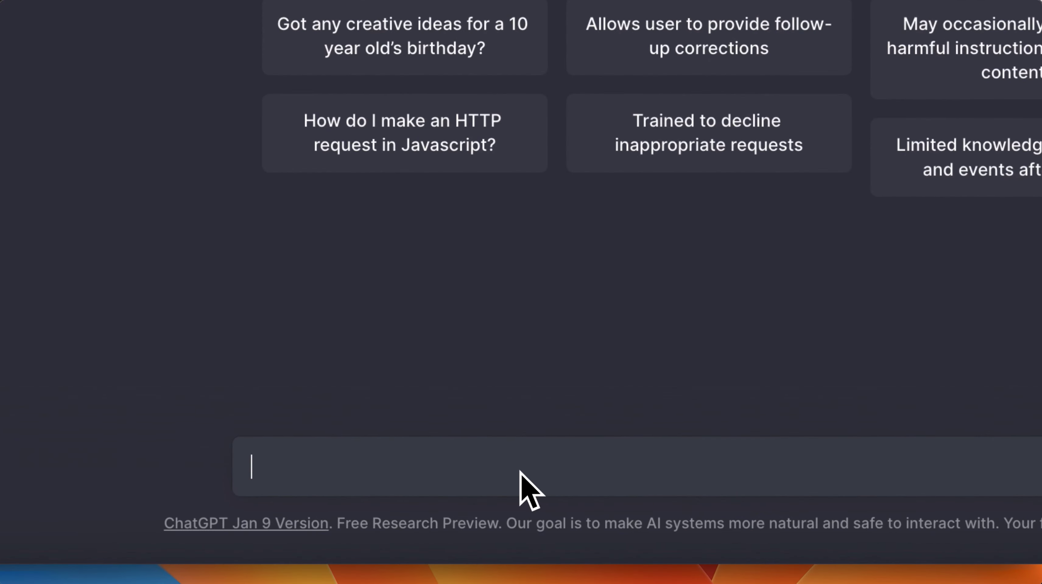
Ask 'What is the meaning of life?', request a sarcastic joke about it, then reply 'haha'.
type("What is the meaning of life?")
key("Return")
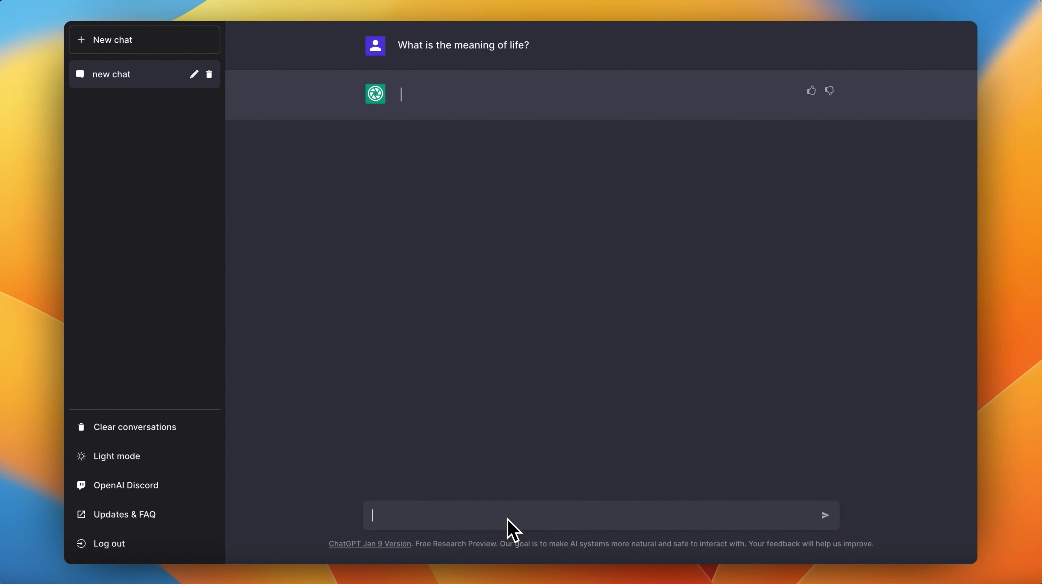
type("Great - tell me a jo")
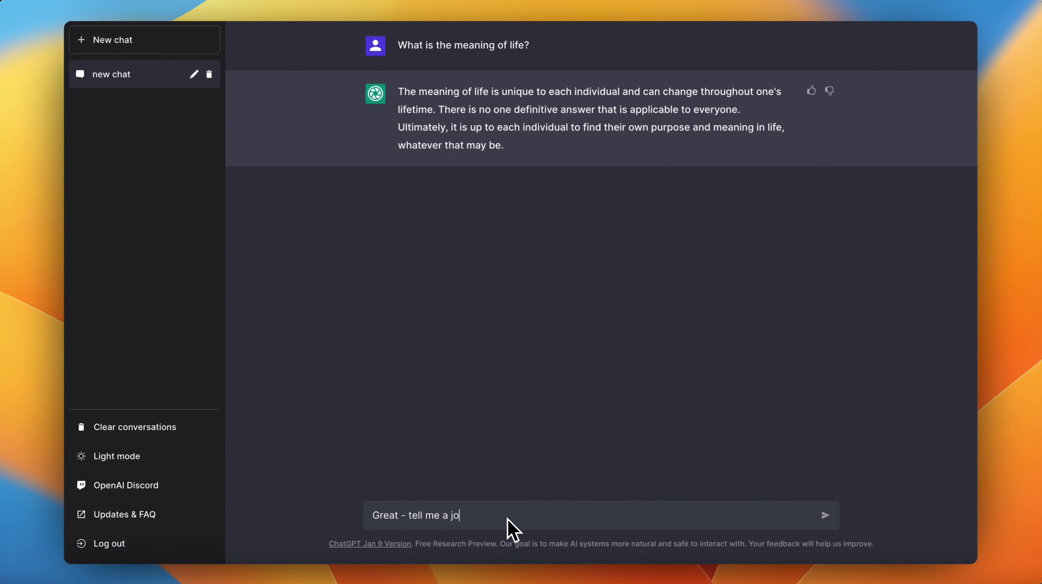
type("ke about this. Sarcastic.")
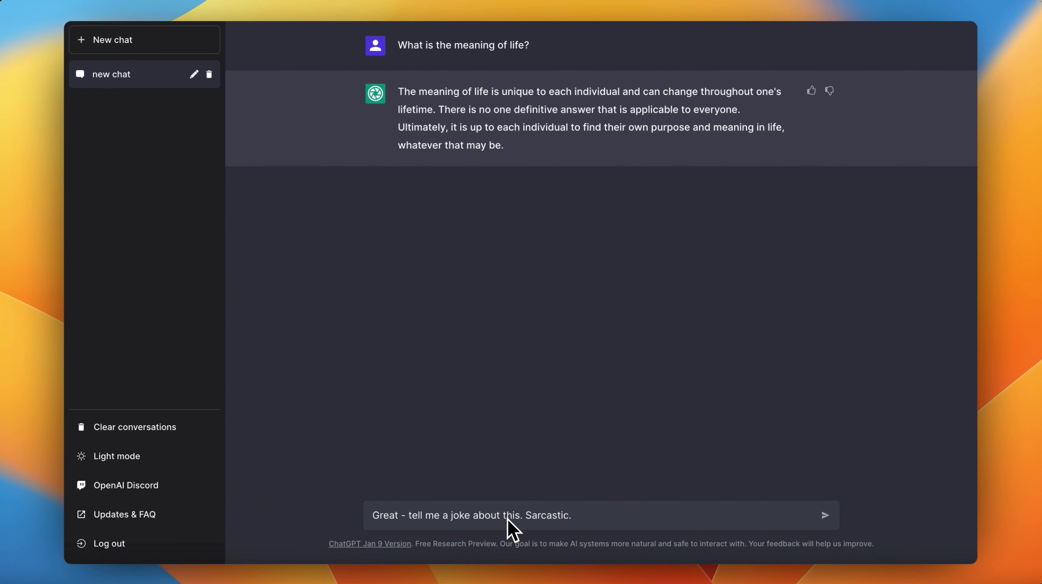
key("Return")
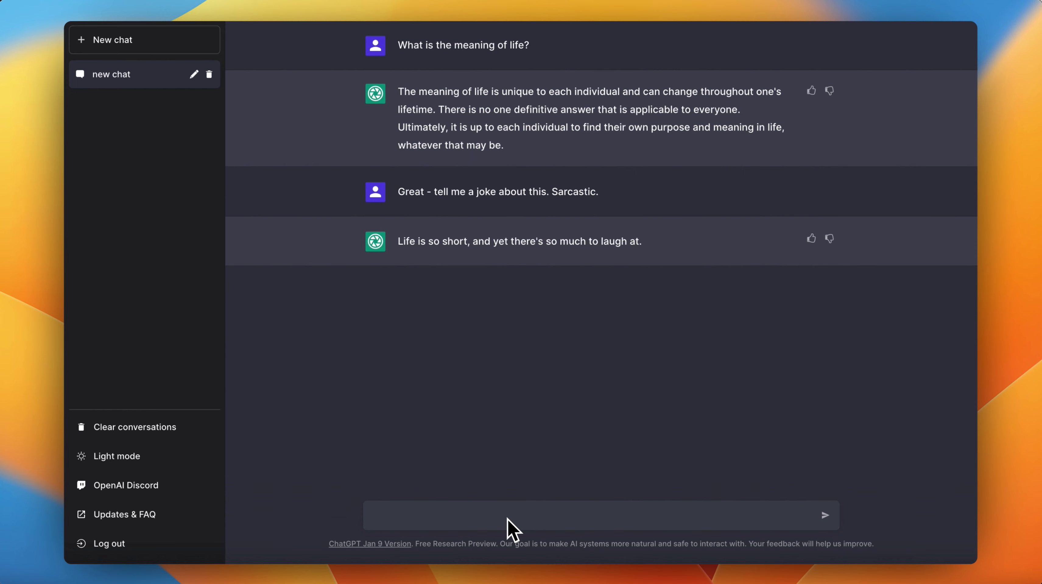
type("haha")
key("Return")
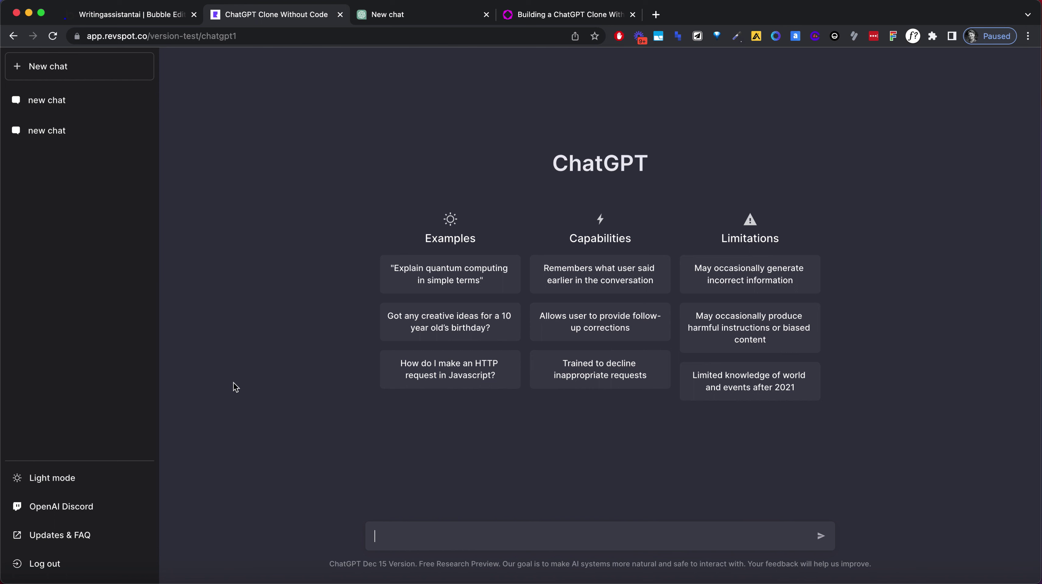
Give the first chat's test message a thumbs-down, then delete that chat.
left_click(97, 108)
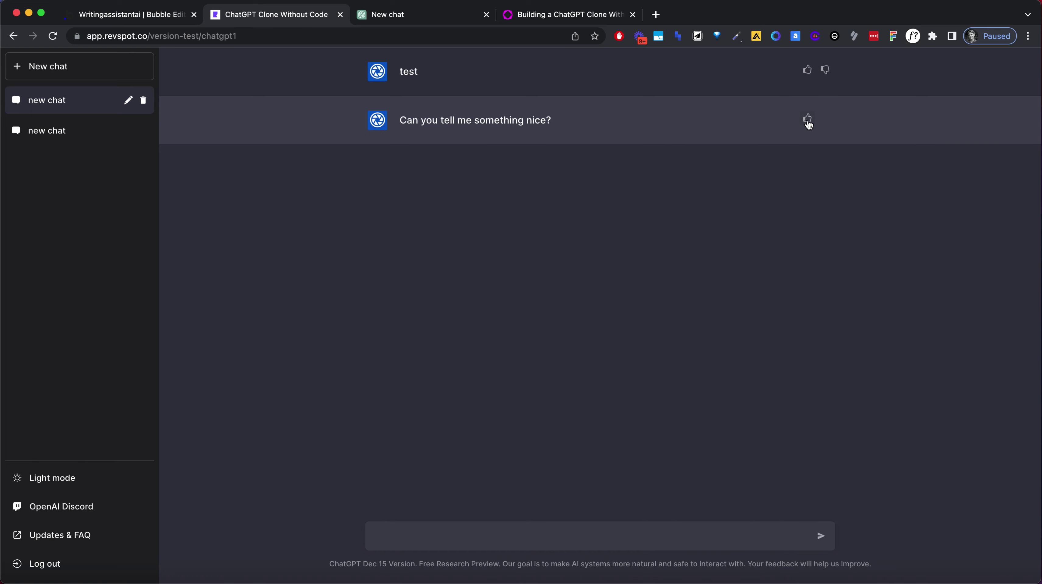
left_click(824, 82)
left_click(143, 101)
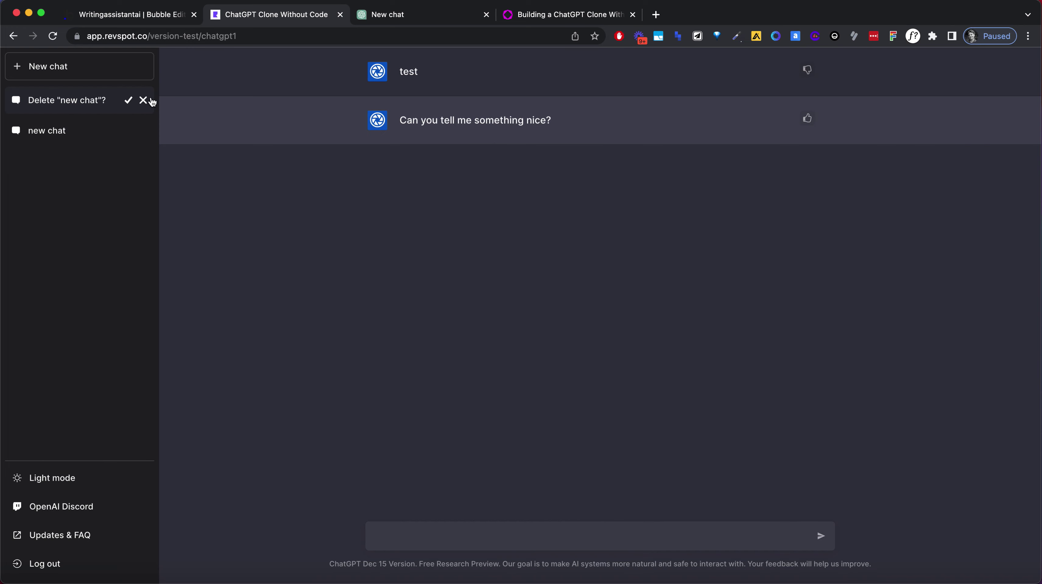
left_click(130, 101)
Rename the remaining chat to 'like this'.
left_click(143, 100)
left_click(143, 100)
left_click(128, 100)
double_click(90, 100)
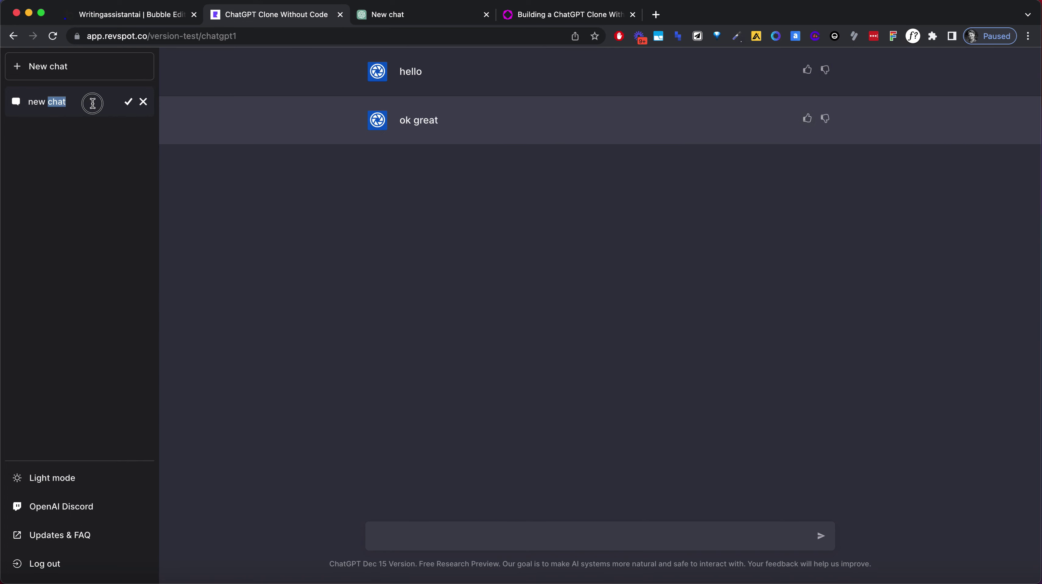
key("super+a")
type("li")
left_click(128, 102)
Delete the 'like this' chat and place the caret in the message box.
left_click(142, 101)
left_click(129, 101)
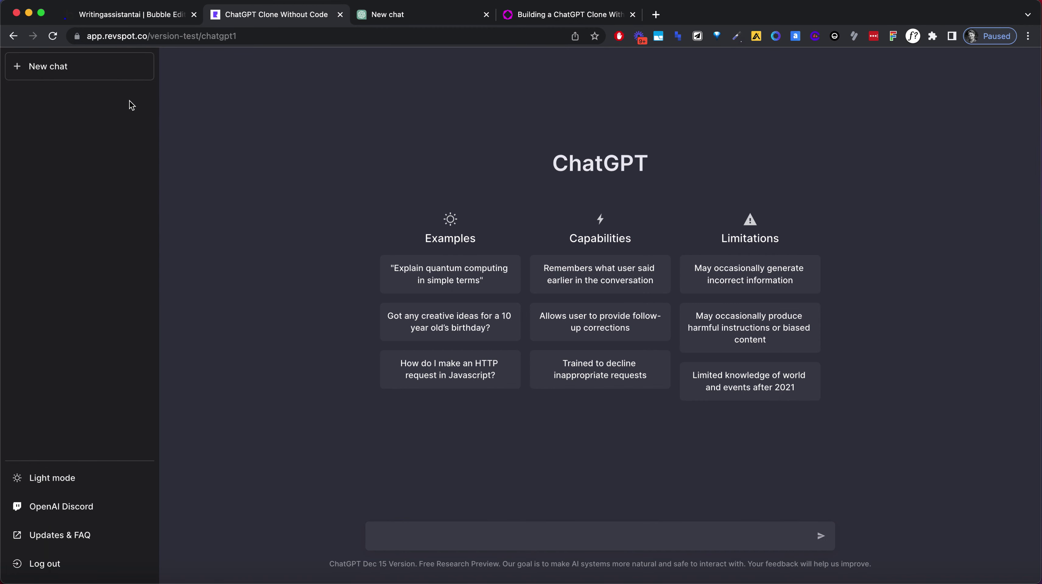
left_click(406, 532)
Send 'We are right here', then ask 'ok this is great. What is the next step?'.
type("Wh")
type("e are right now")
key("super+a")
type("We are right here")
key("Return")
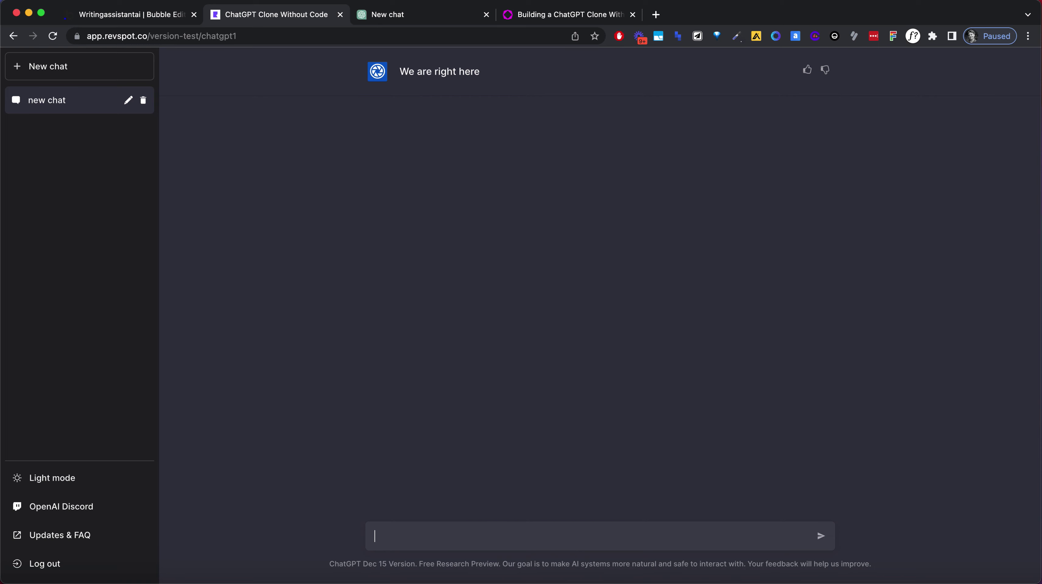
type("ok this is great. What is the next step?")
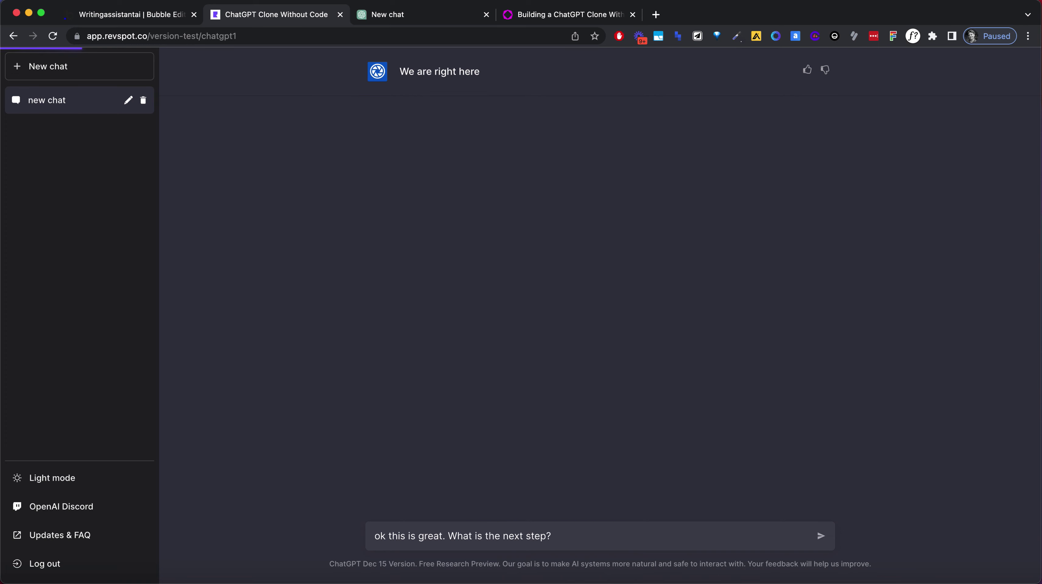
key("Return")
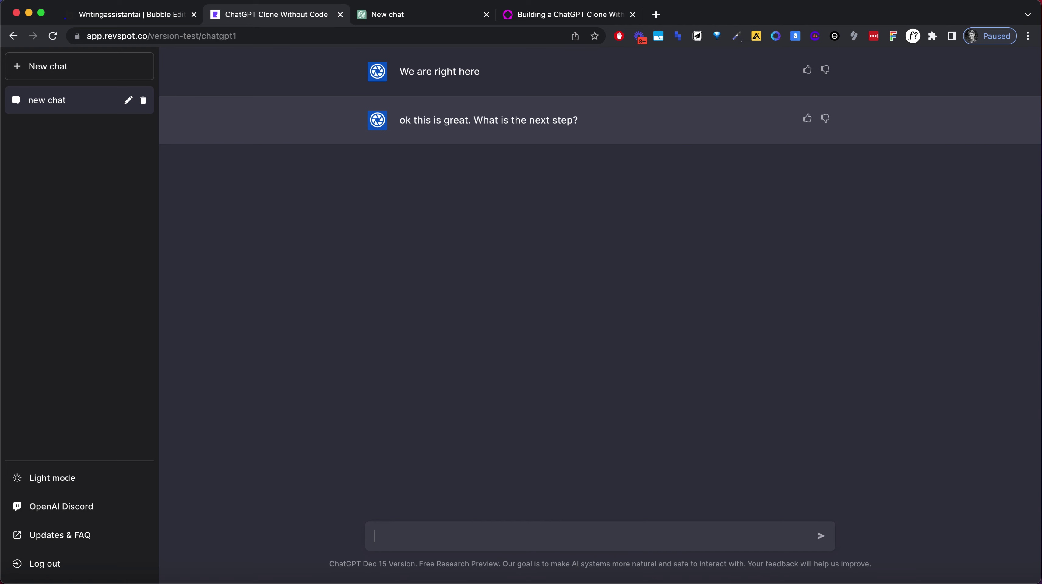
Load the OpenAI Playground page in a new browser tab.
key("super+t")
type("openai.com/fund/")
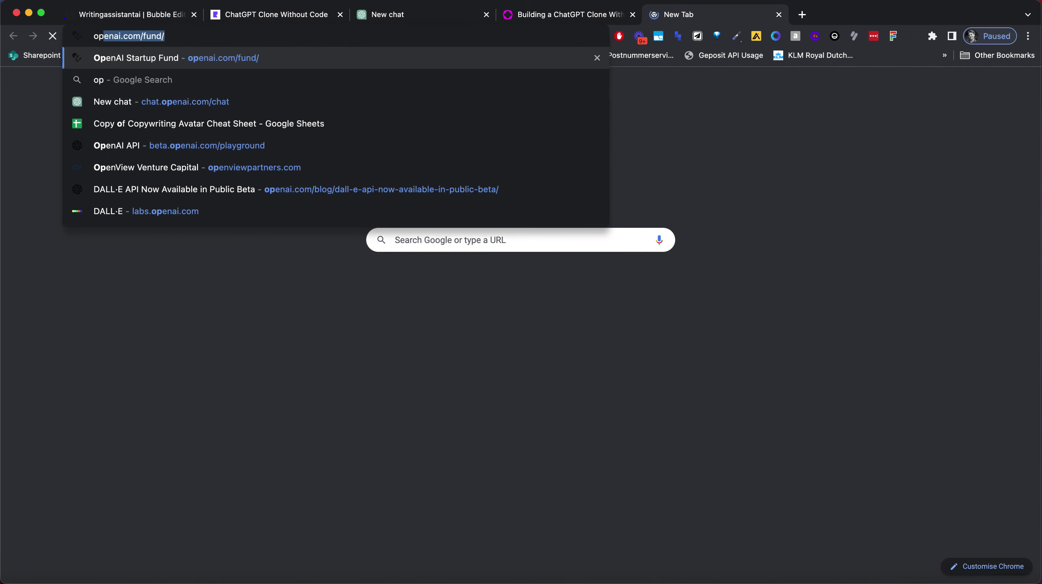
key("Return")
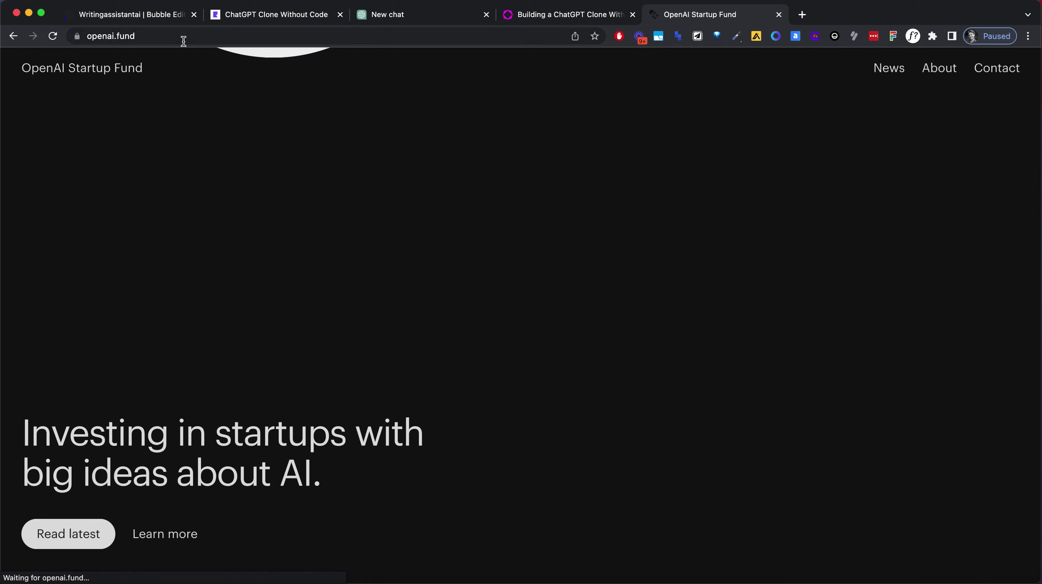
left_click(183, 40)
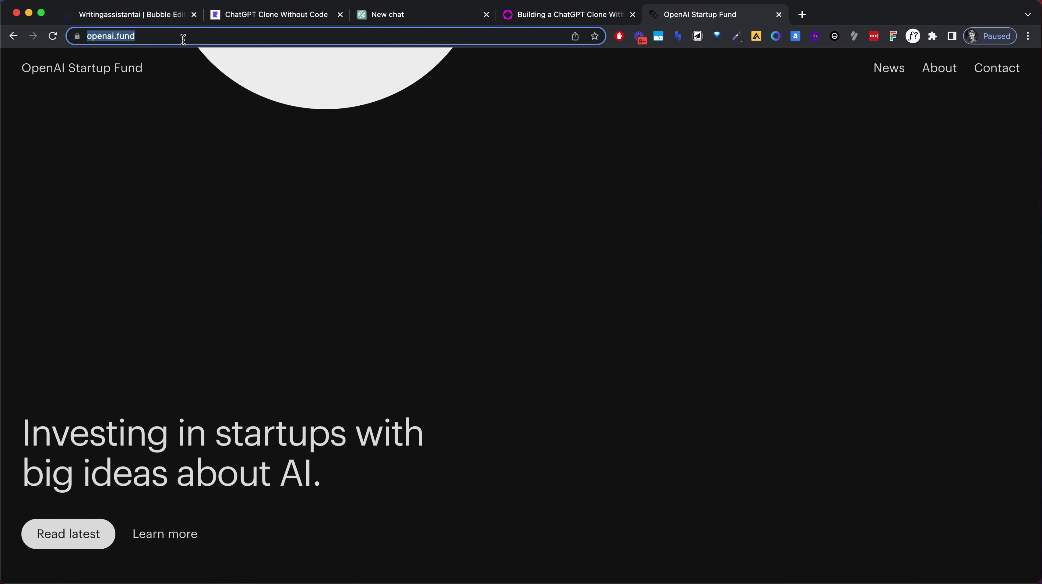
type("play")
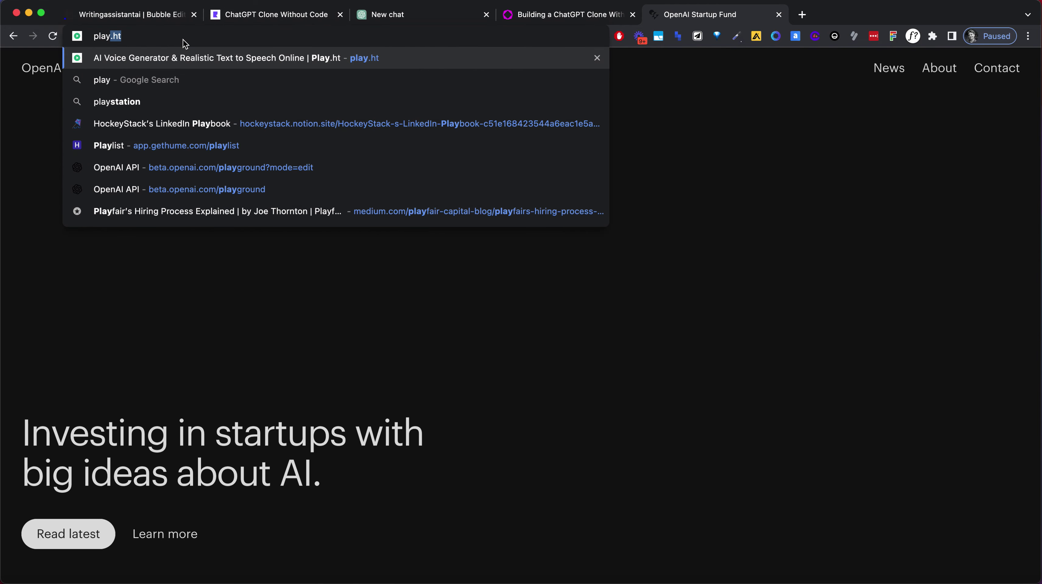
type("g")
key("Return")
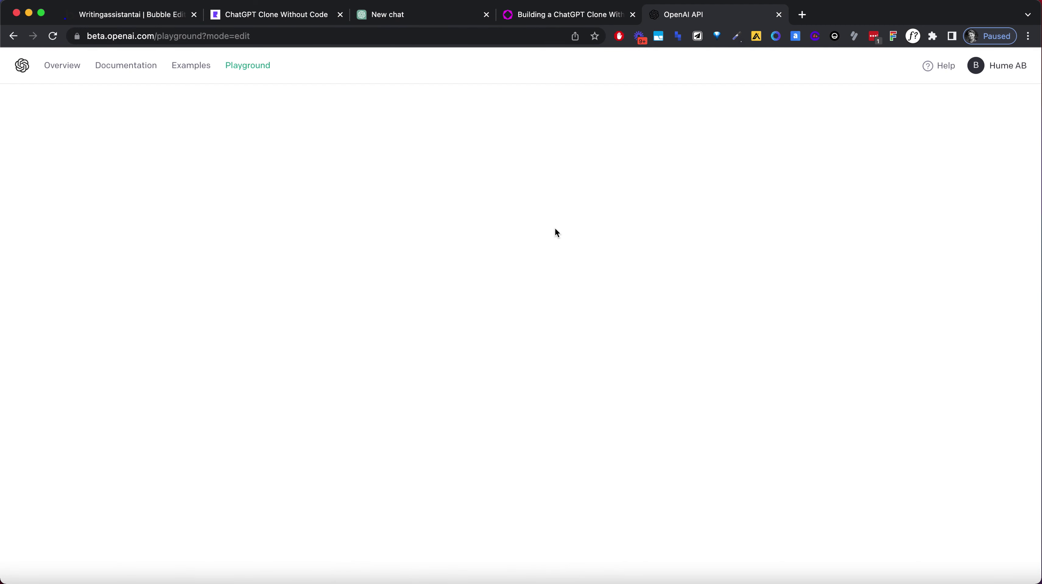
Log out, sign back in with a Google account, and open the Playground.
left_click(976, 65)
left_click(924, 262)
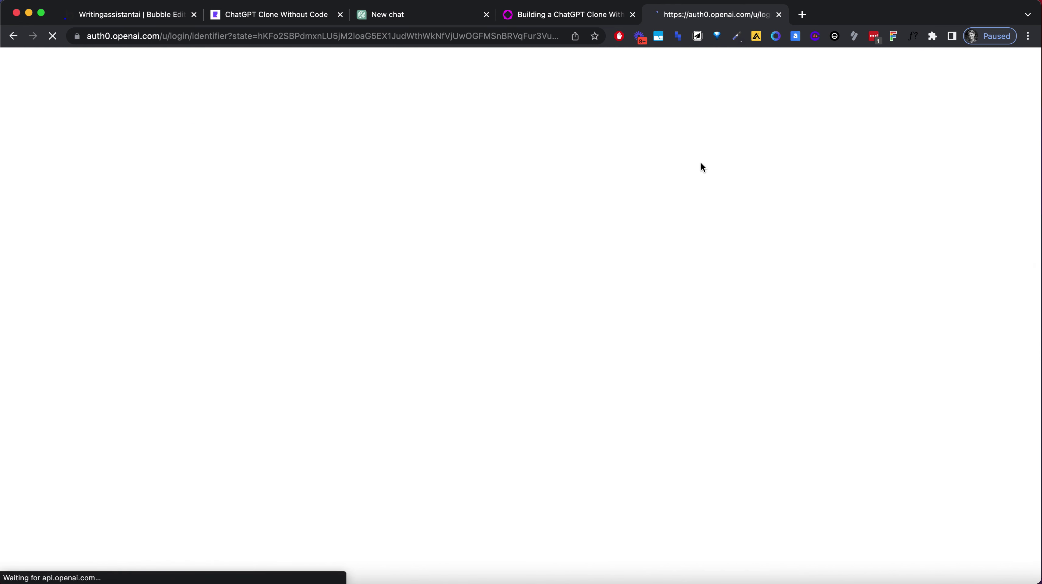
left_click(508, 422)
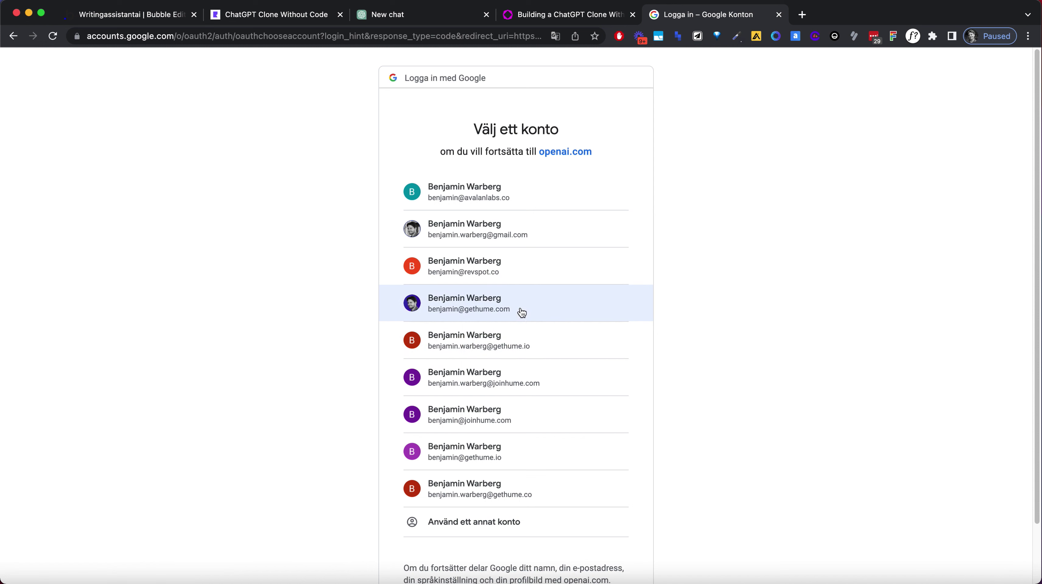
left_click(502, 204)
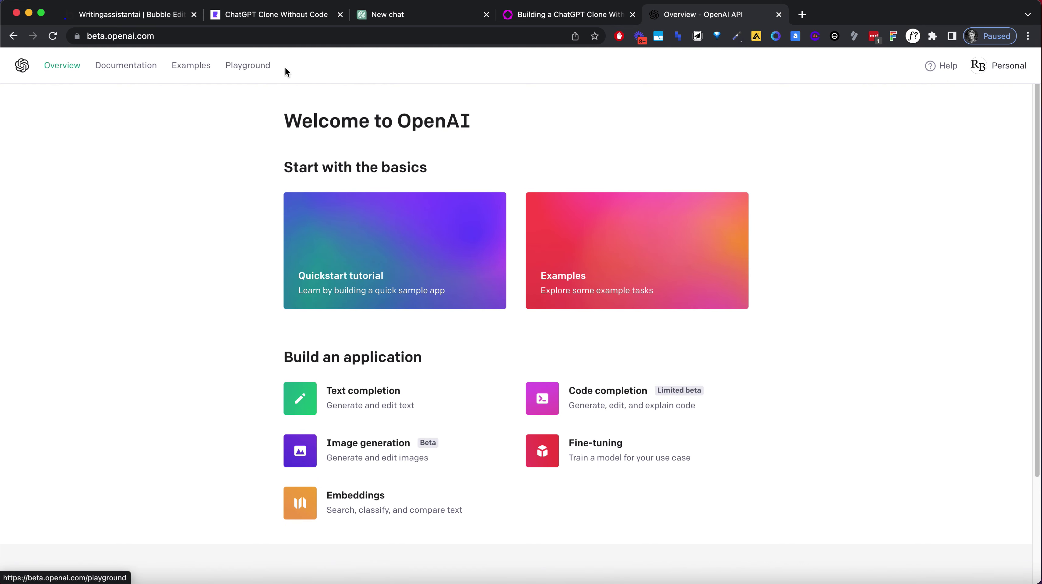
left_click(271, 68)
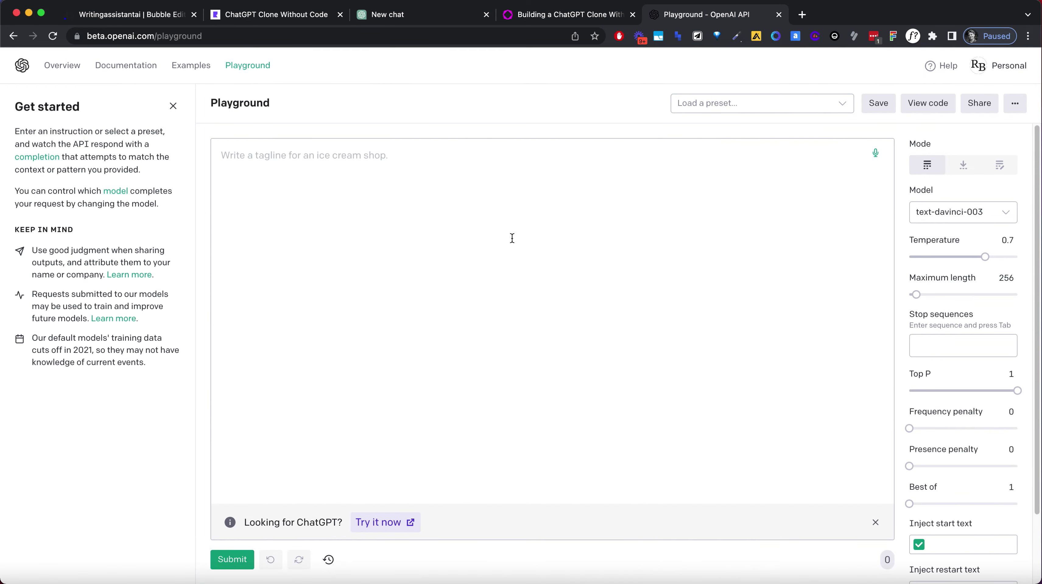
View the Playground request as curl code and select its JSON body lines.
left_click(927, 103)
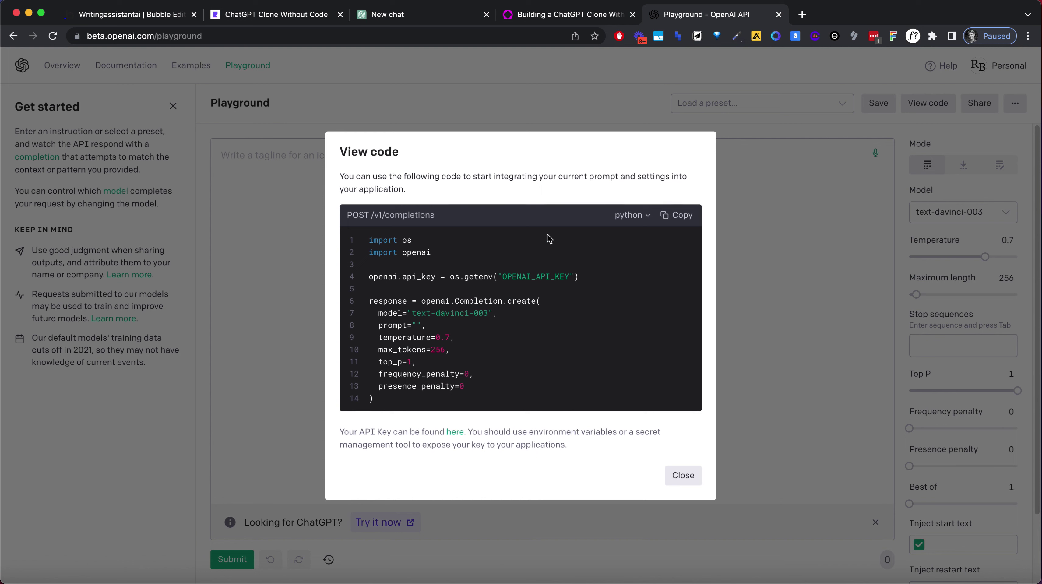
left_click(647, 216)
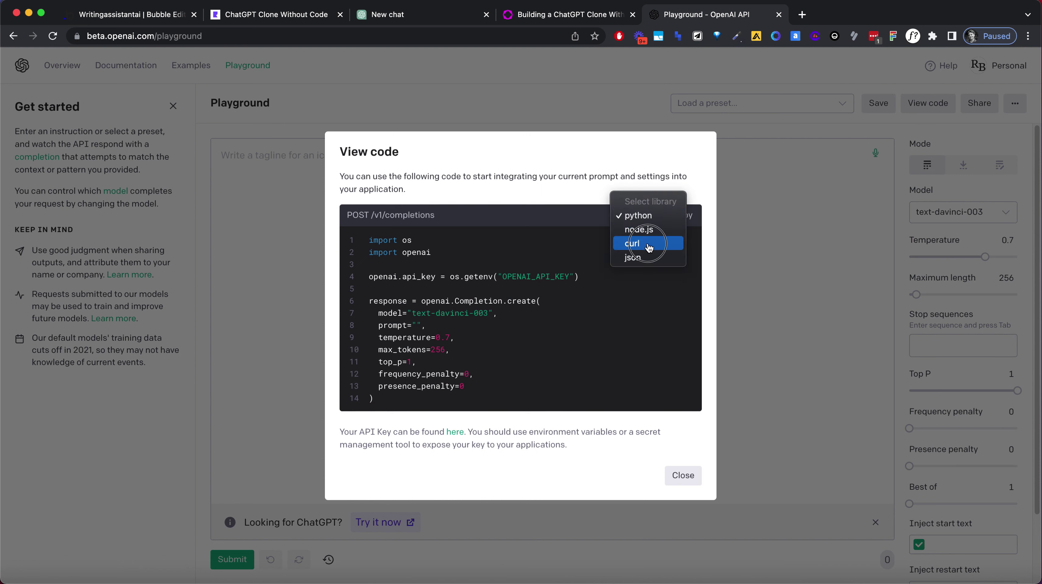
left_click(634, 244)
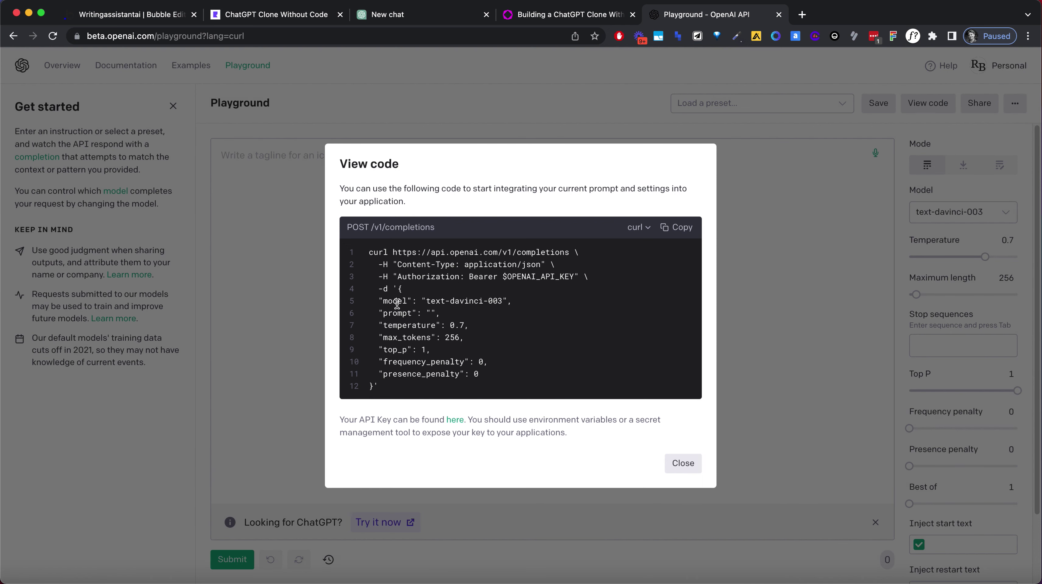
left_click_drag(384, 313, 475, 400)
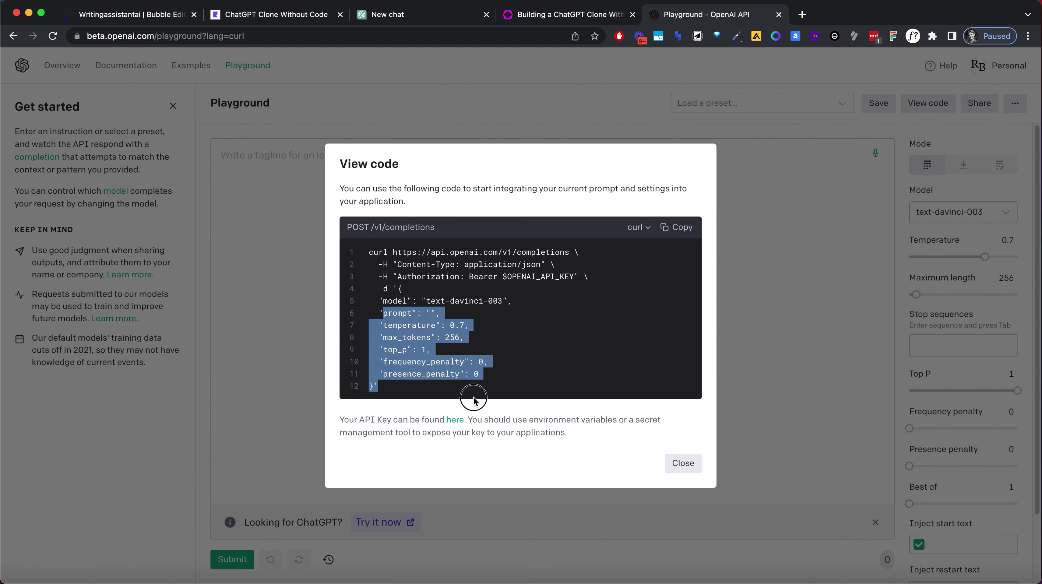
left_click(474, 399)
In Bubble's API Connector plugin, expand the GPT3 API's GPT3 Completion call details.
left_click(113, 15)
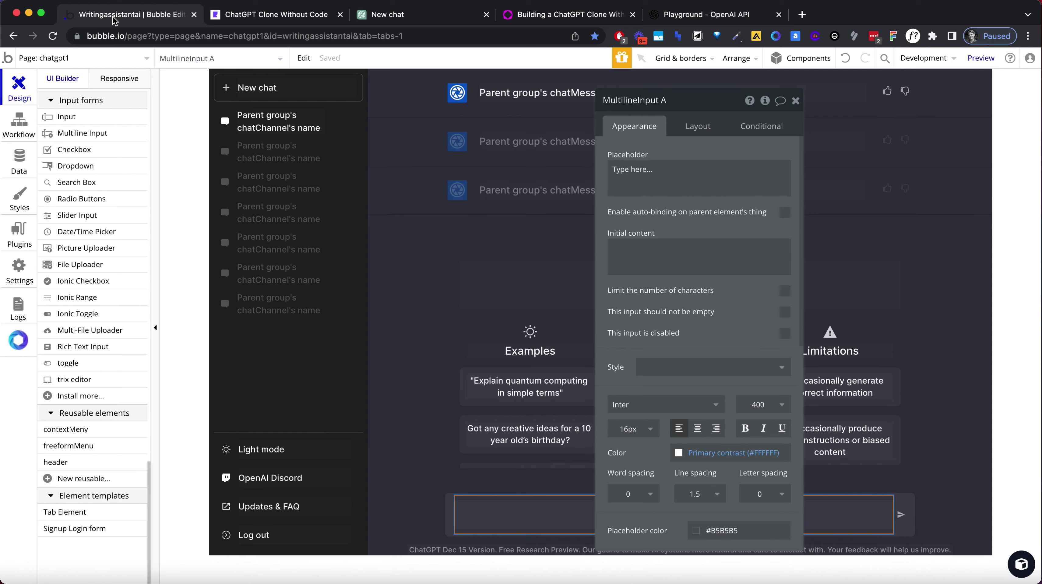
left_click(19, 234)
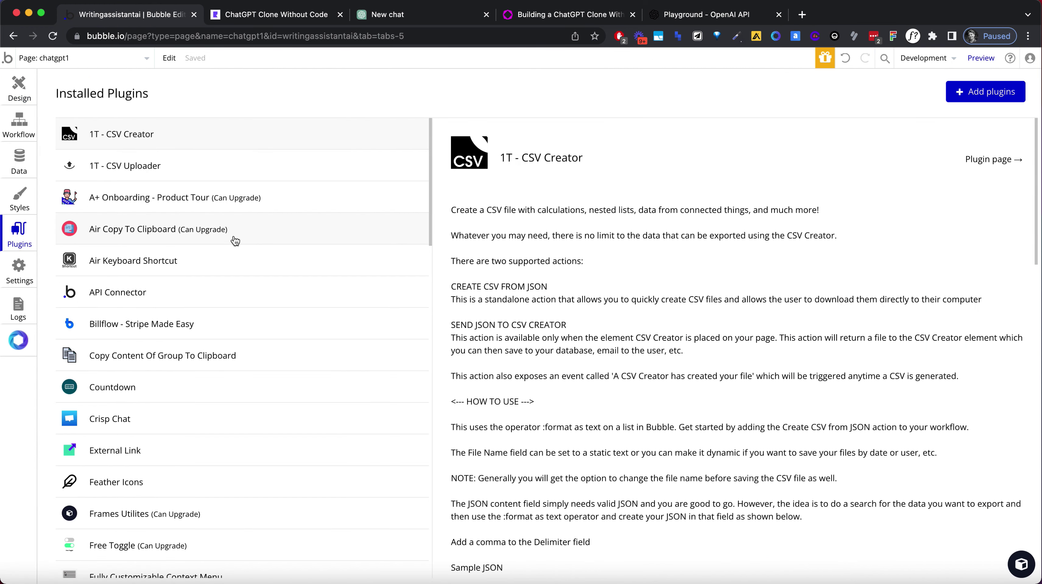
left_click(158, 292)
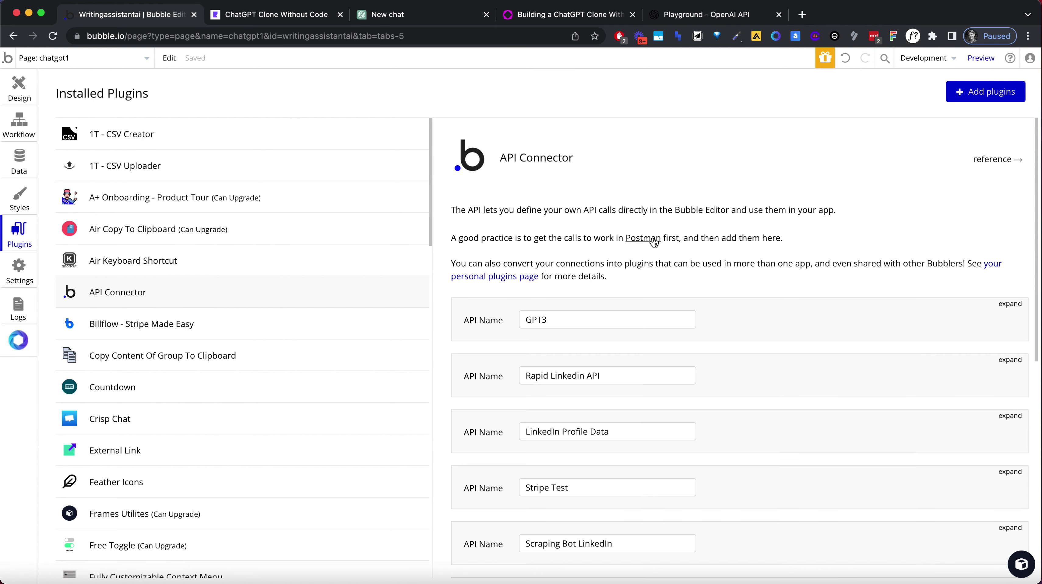
scroll(654, 242, "down", 2)
left_click(1010, 266)
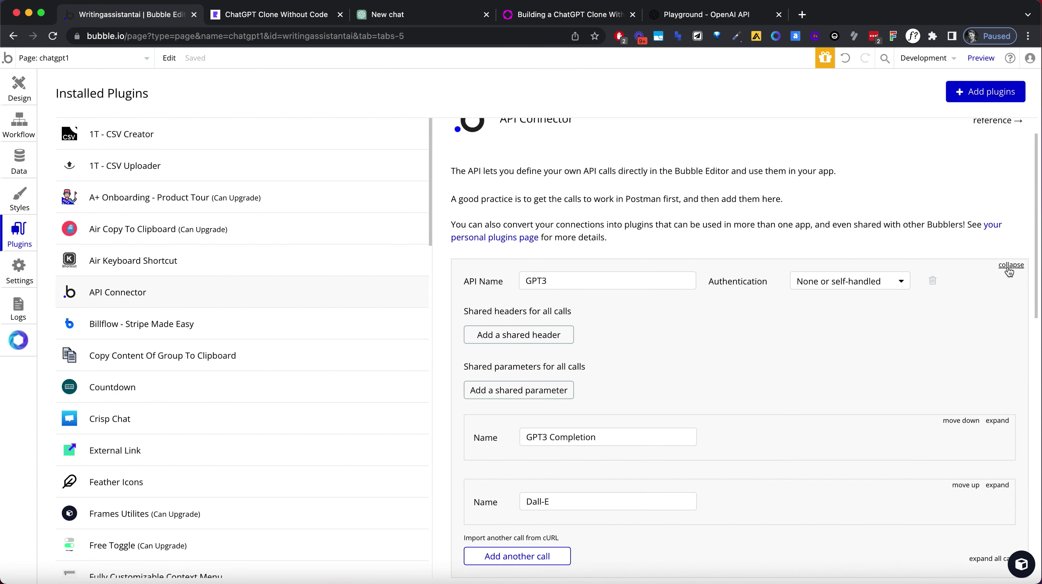
scroll(683, 344, "down", 2)
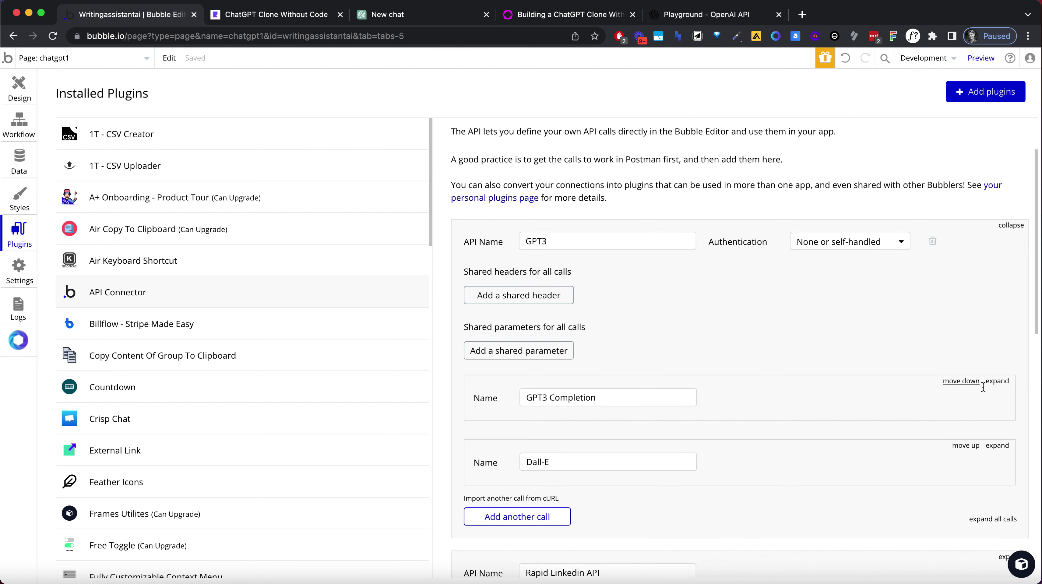
left_click(999, 381)
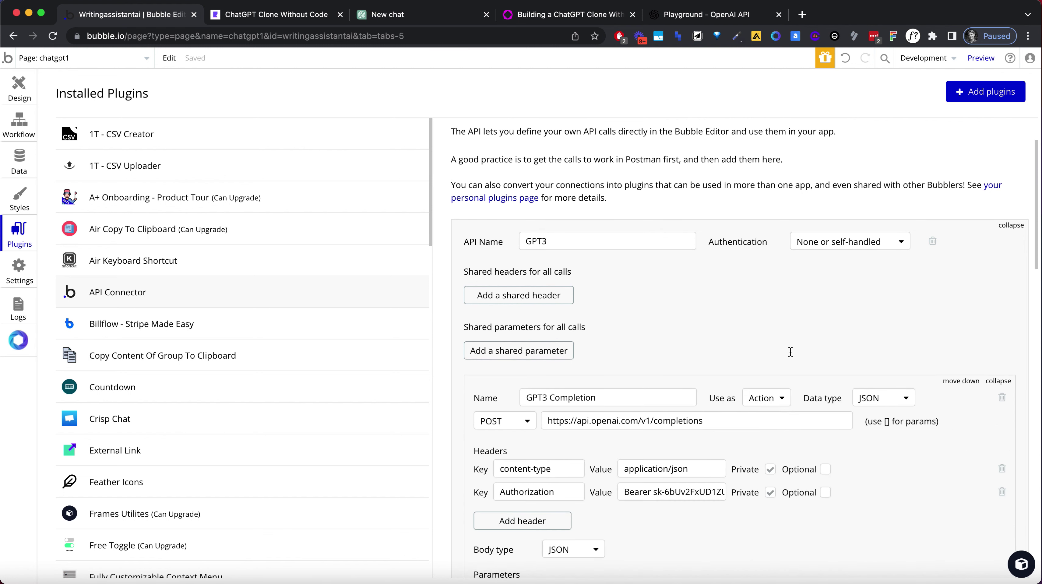
scroll(792, 352, "down", 4)
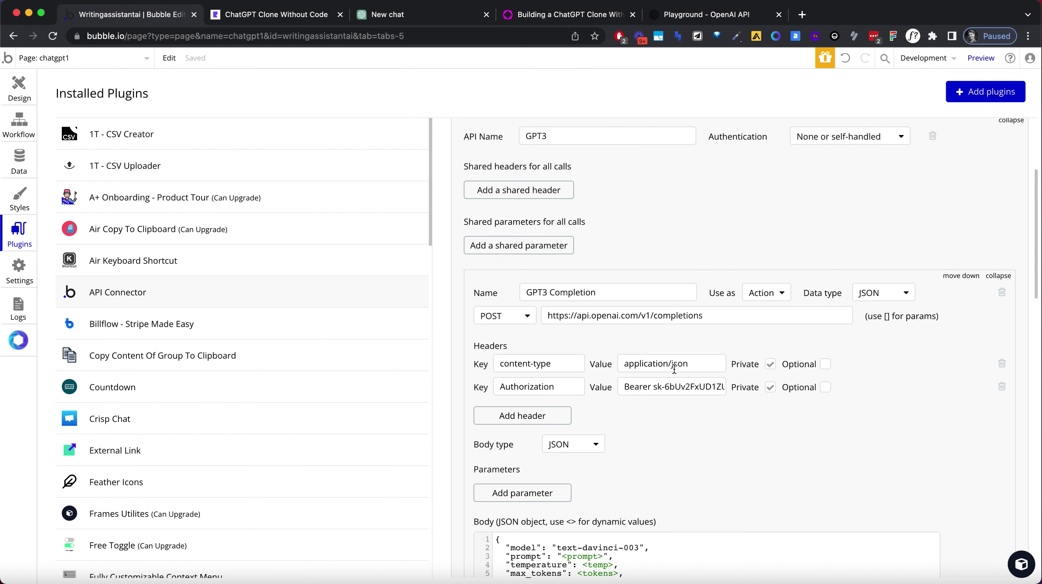
scroll(677, 328, "down", 3)
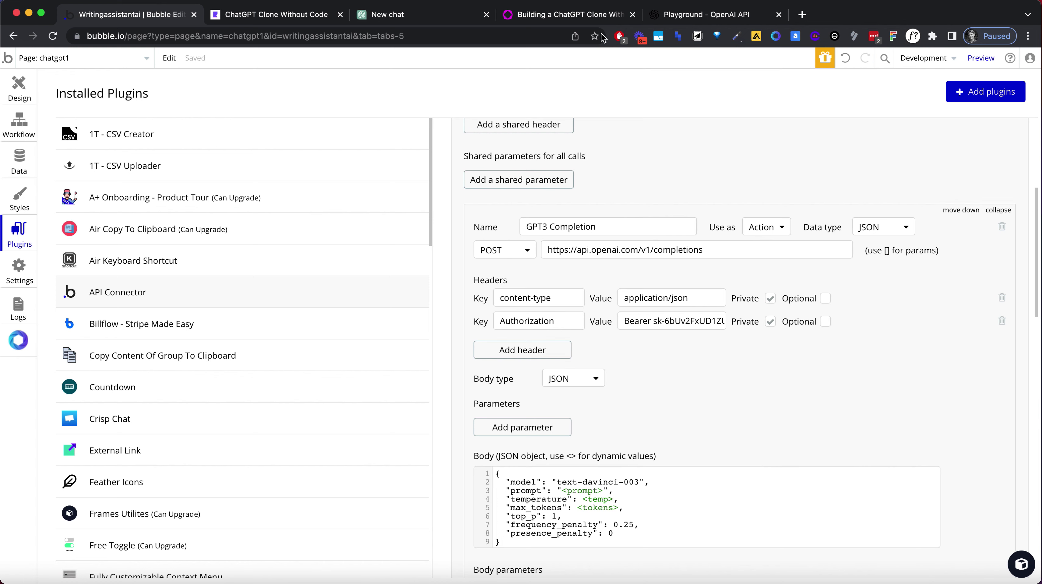
Compare the Playground's curl JSON body with the GPT3 Completion call's JSON body.
left_click(693, 14)
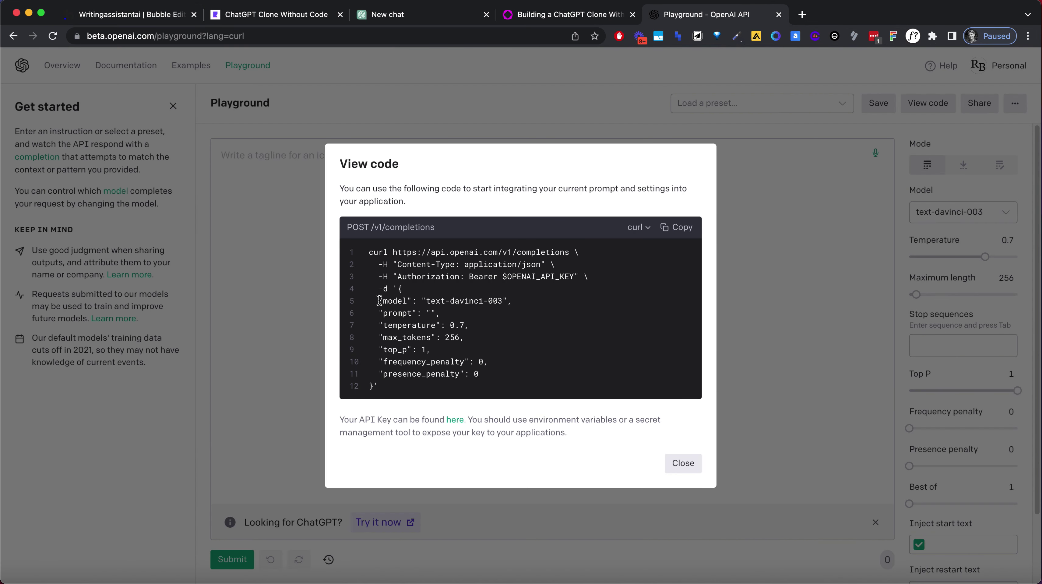
triple_click(386, 291)
left_click_drag(400, 289, 373, 387)
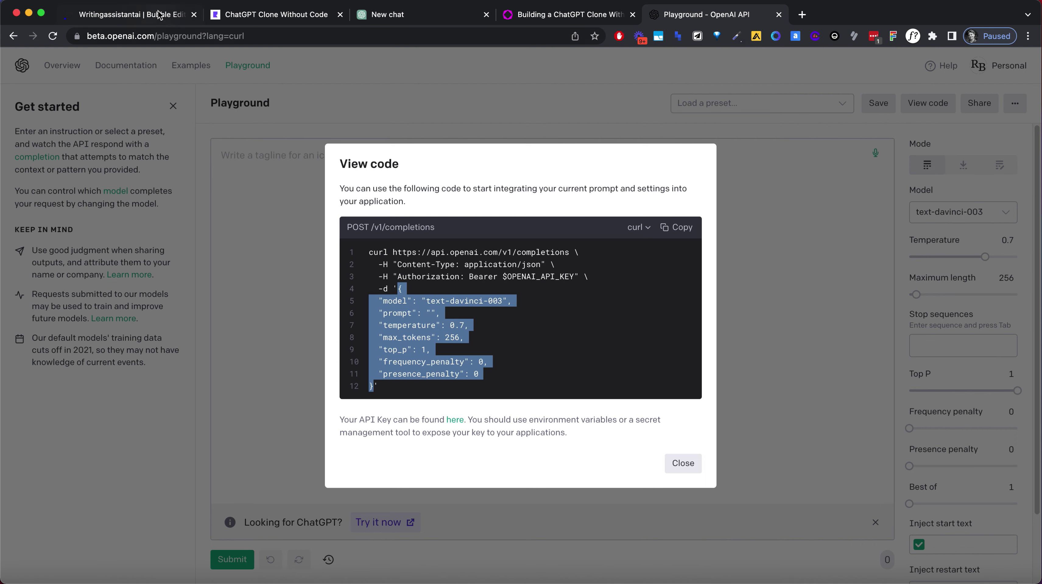
left_click(159, 15)
left_click(550, 464)
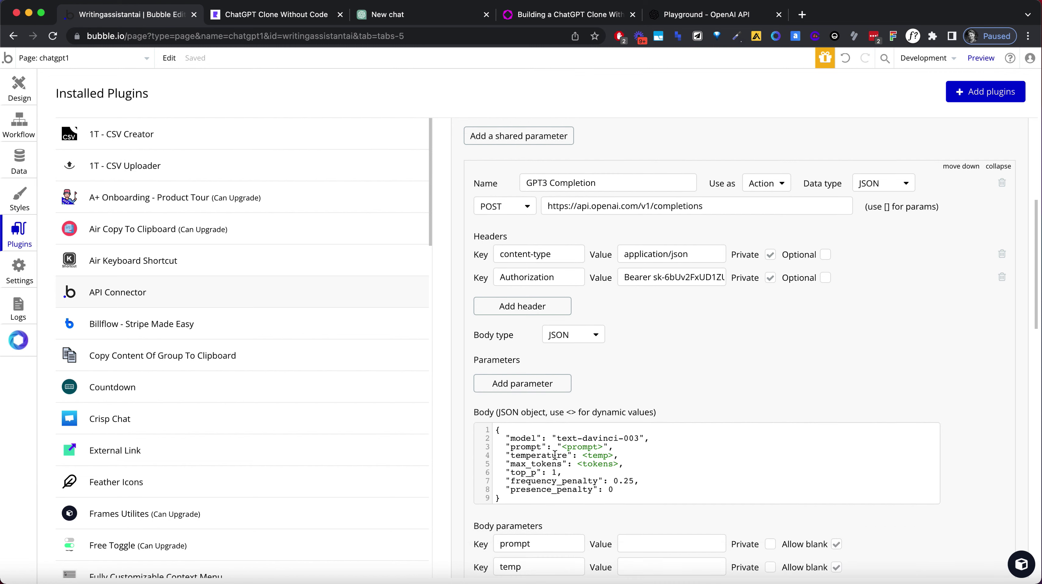
scroll(555, 447, "down", 2)
left_click(564, 407)
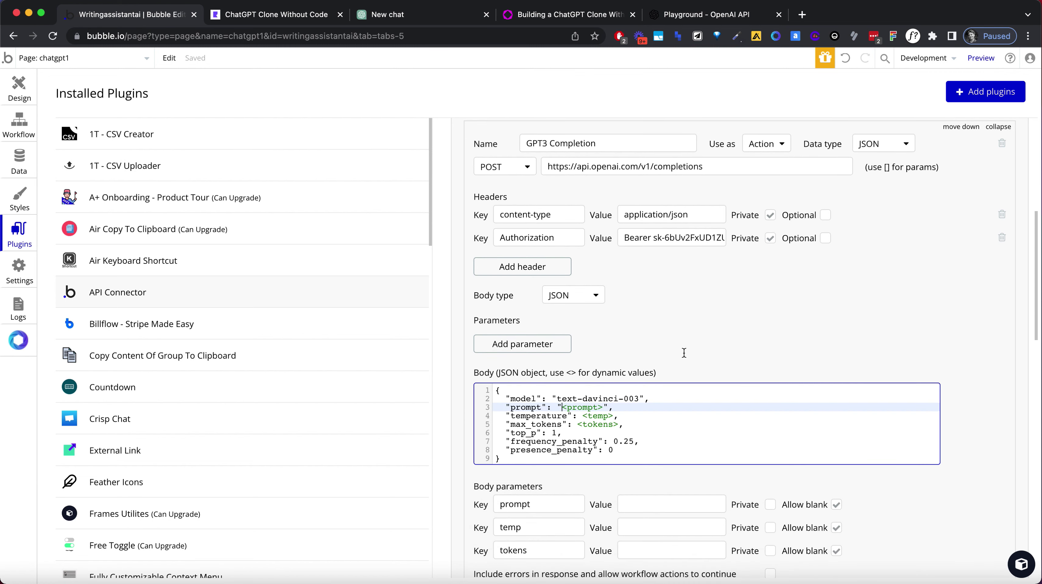
type("0")
key("BackSpace")
key("shift+Right")
Check the prompt, temp and tokens body parameters of the GPT3 Completion call.
left_click(676, 478)
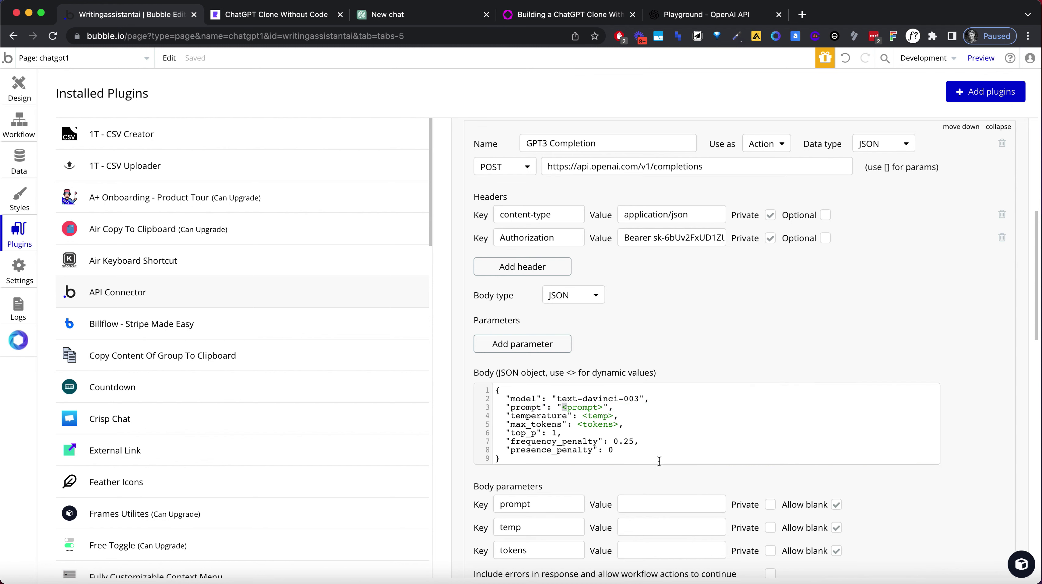
scroll(676, 477, "down", 1)
left_click(553, 478)
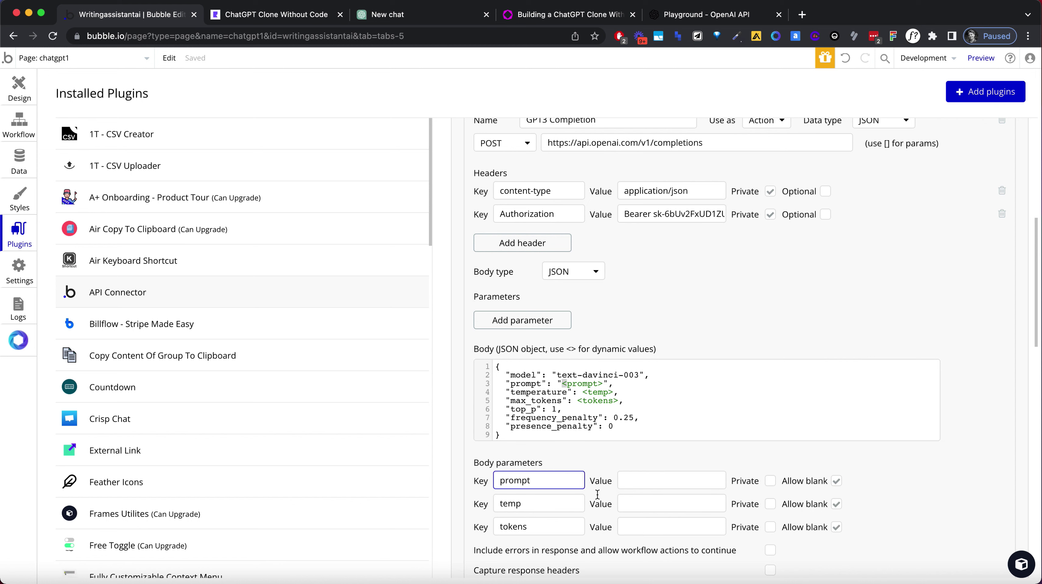
left_click(620, 507)
left_click(635, 528)
left_click(630, 460)
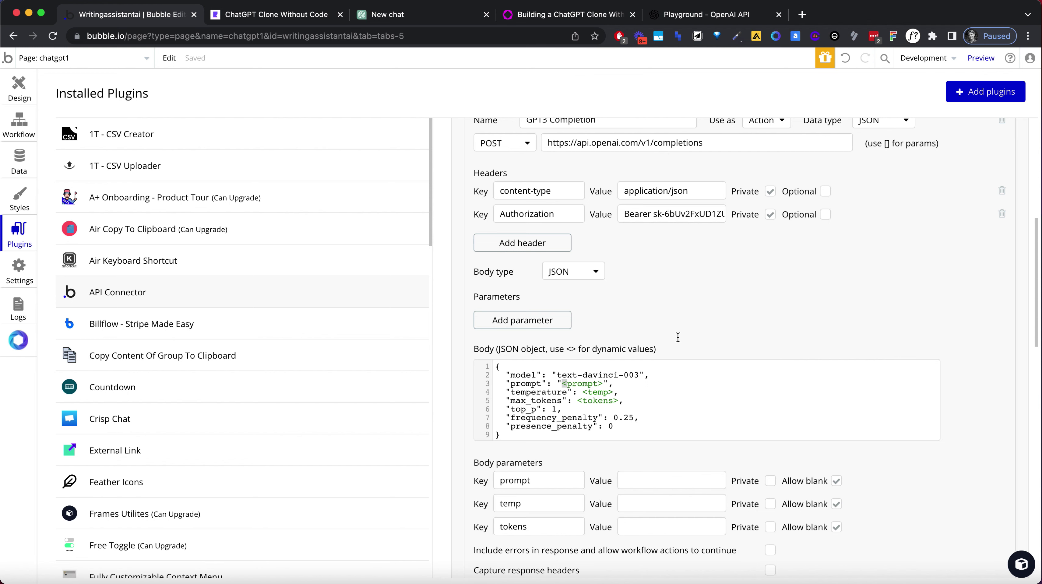
scroll(678, 338, "up", 5)
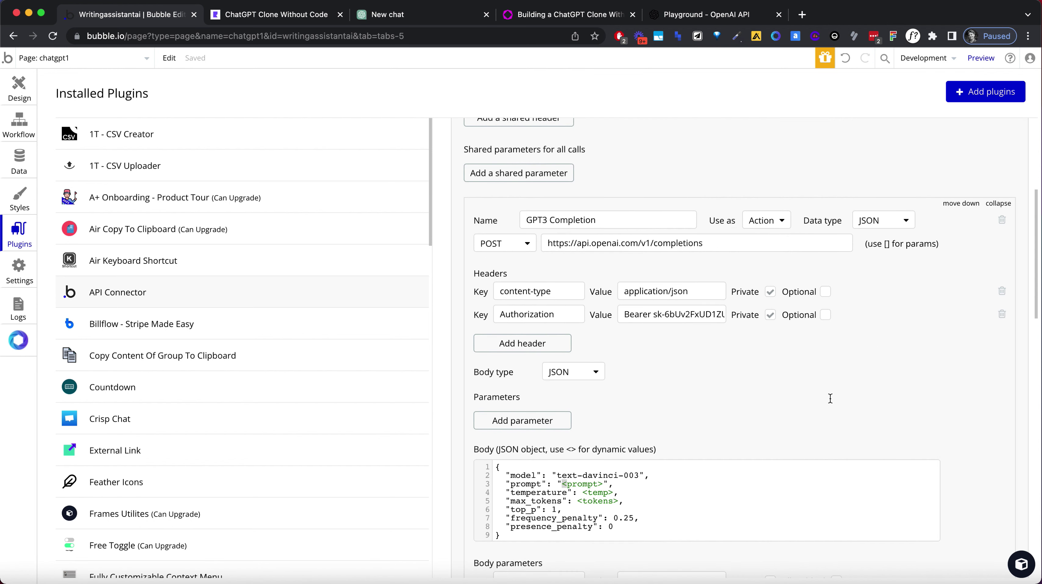
scroll(877, 349, "down", 6)
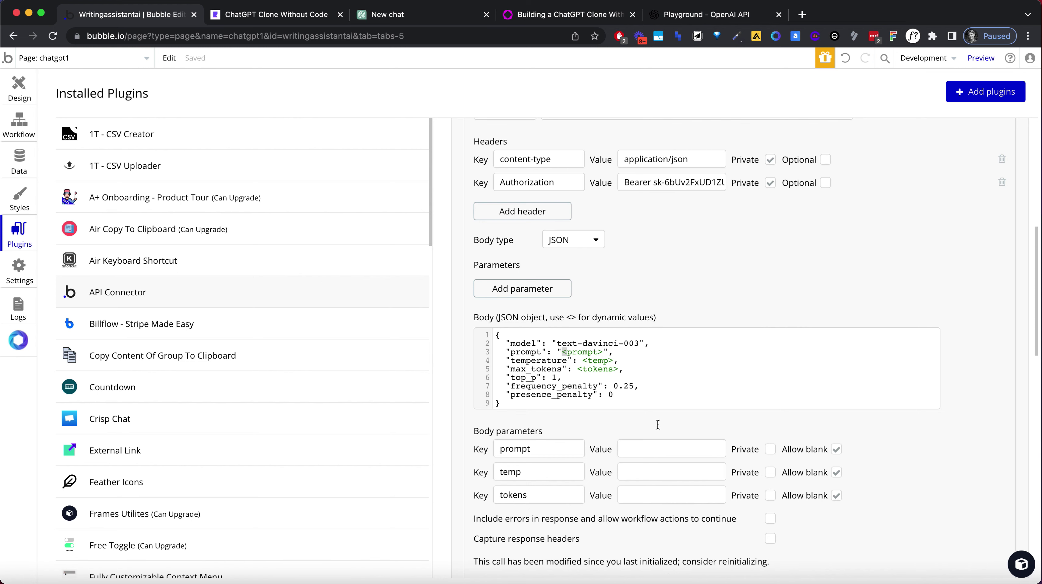
scroll(694, 483, "up", 10)
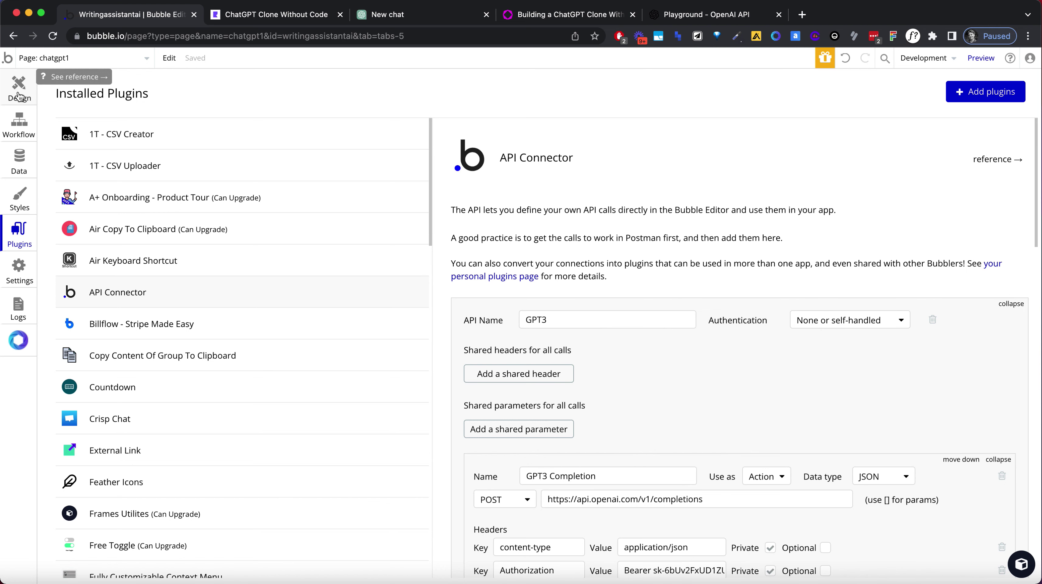
Open the 'Group A is clicked' workflow for an empty chatChannel and begin adding an action.
left_click(19, 94)
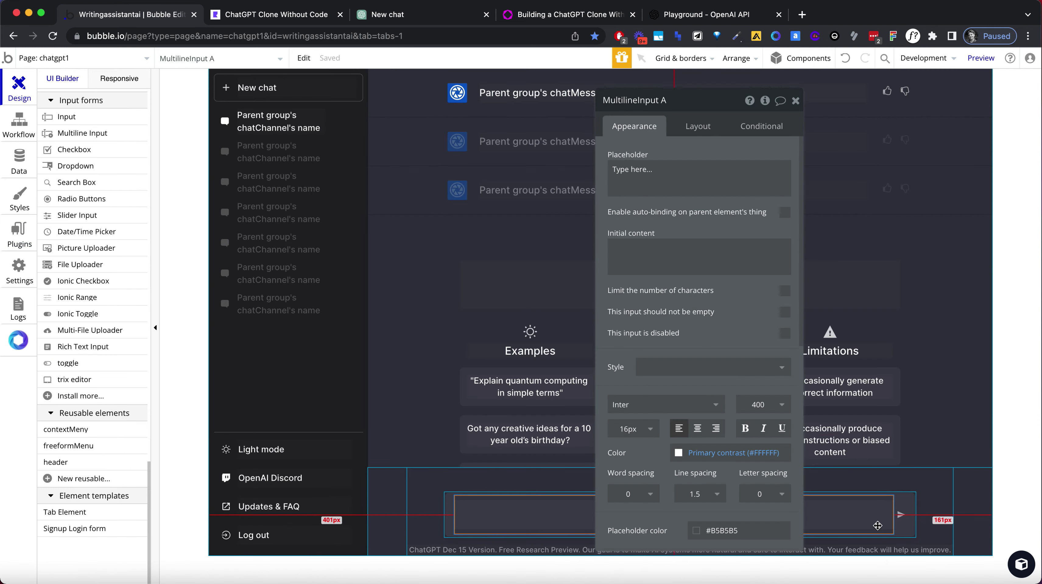
left_click(23, 121)
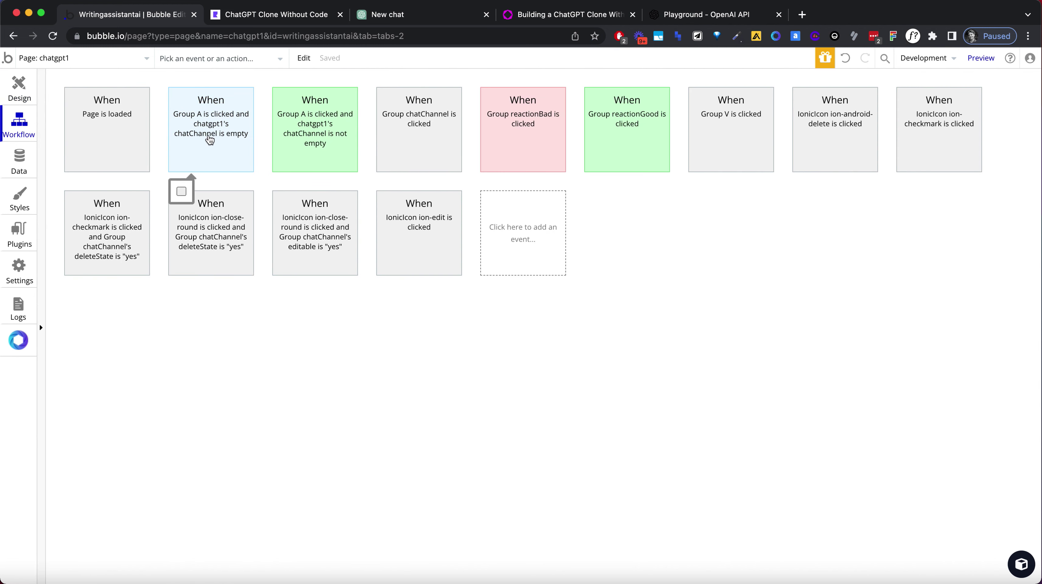
left_click(210, 121)
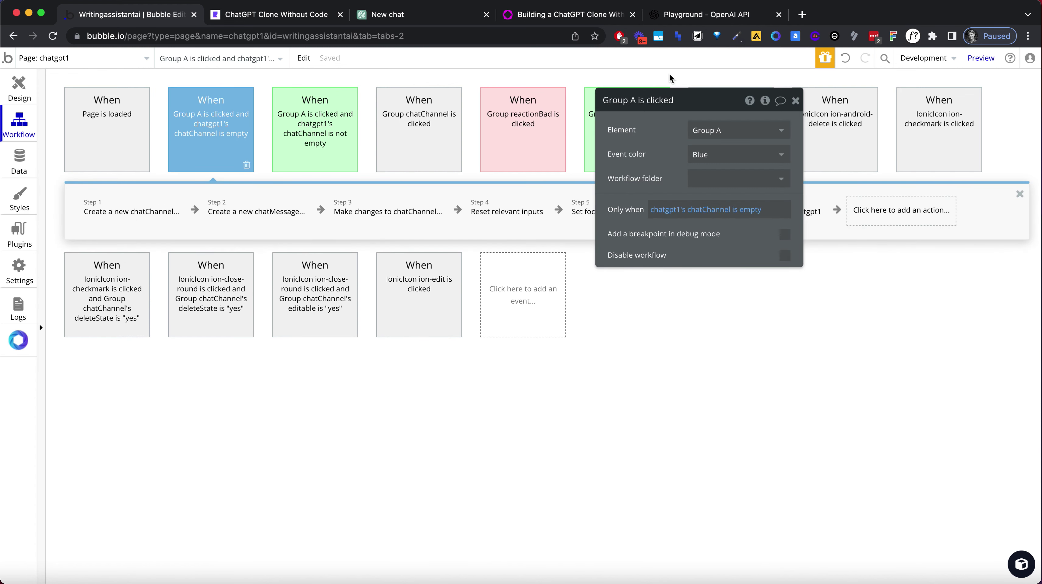
left_click_drag(681, 104, 681, 377)
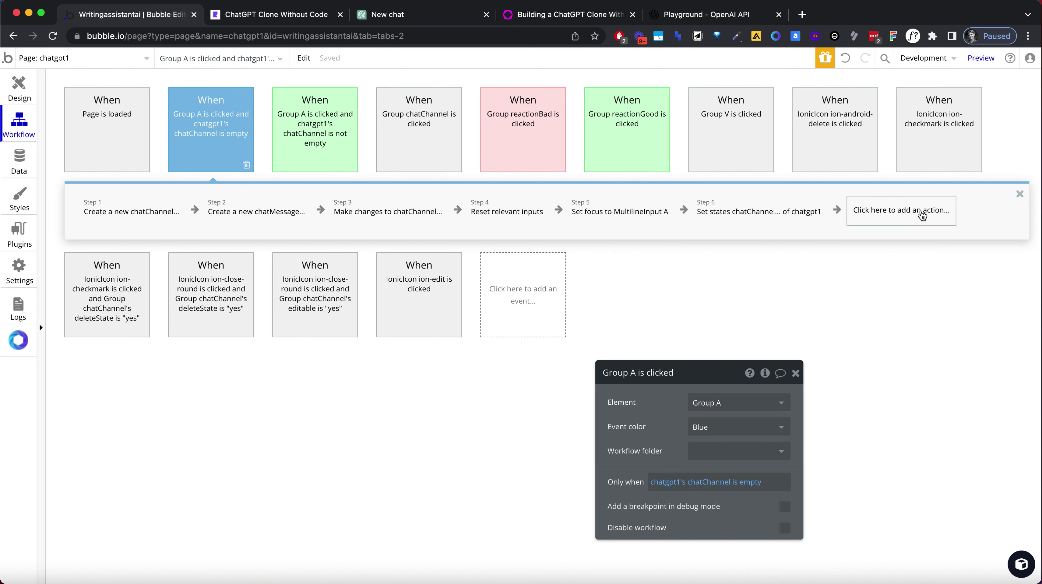
left_click(922, 216)
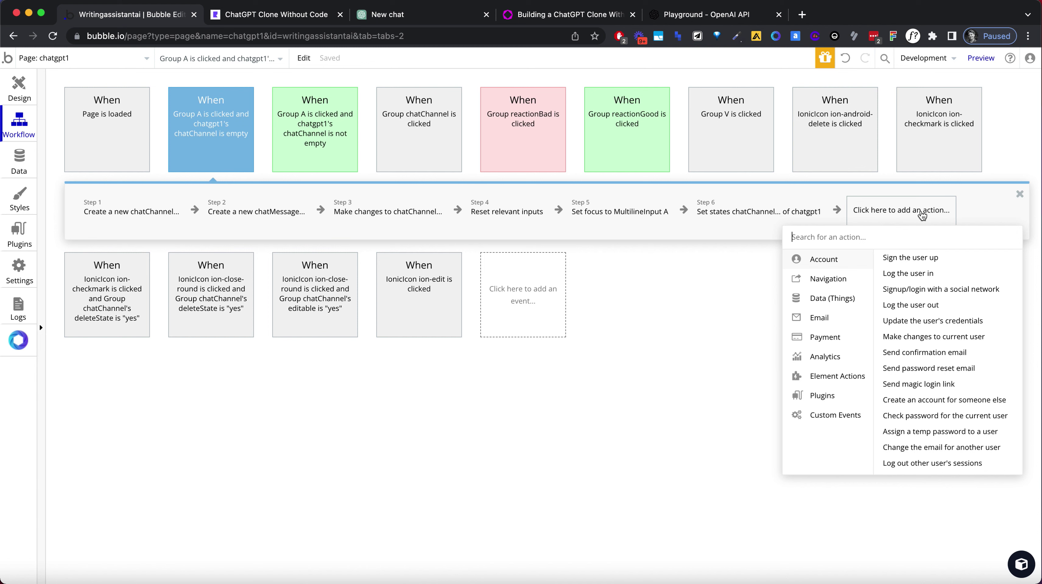
Add a GPT3 Completion action as step 7 with prompt set to step 2's content.
type("chat")
key("super+a")
type("gpt")
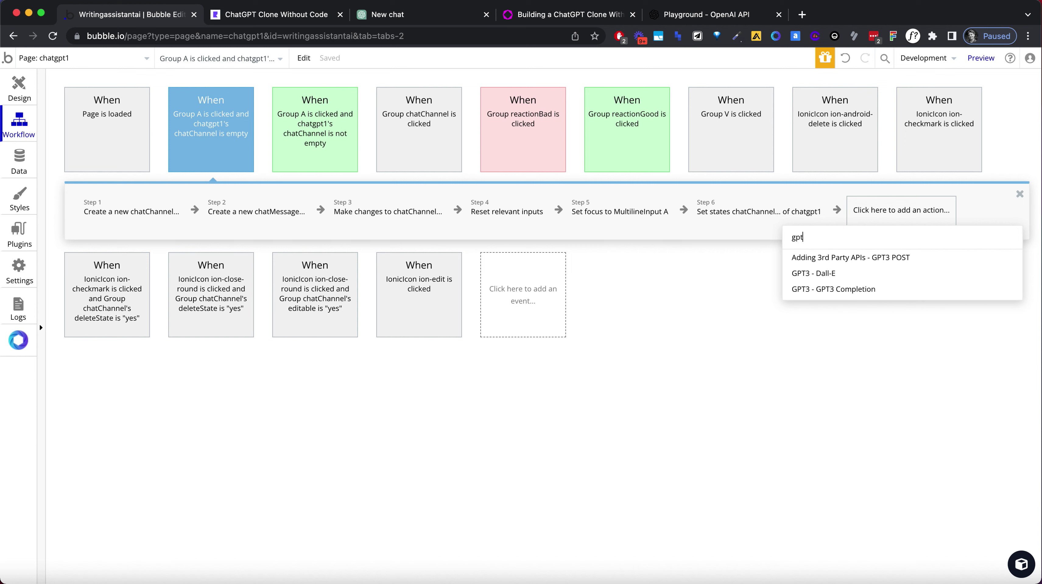
left_click(896, 290)
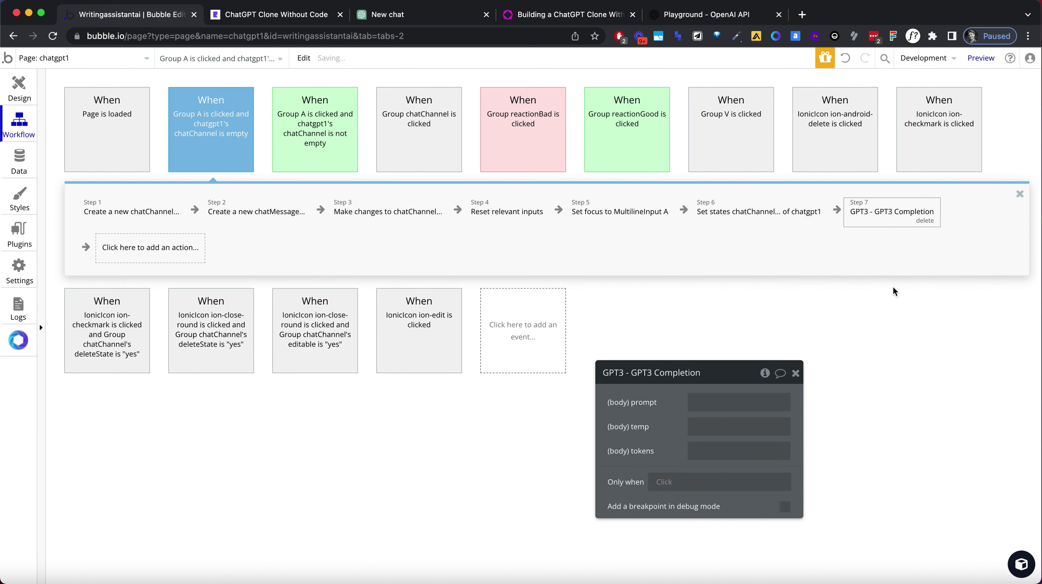
left_click(687, 402)
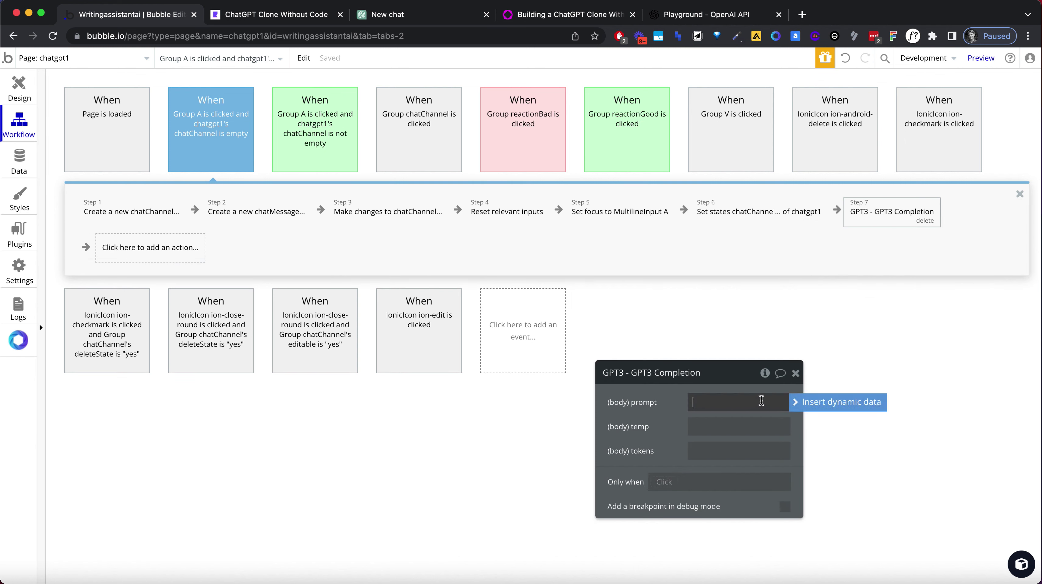
left_click(809, 408)
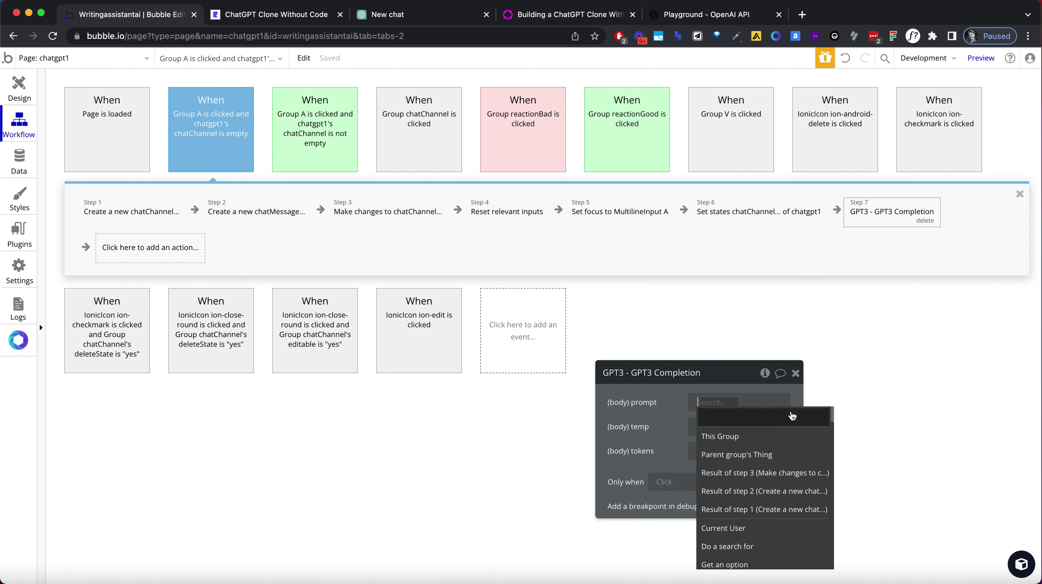
left_click(764, 491)
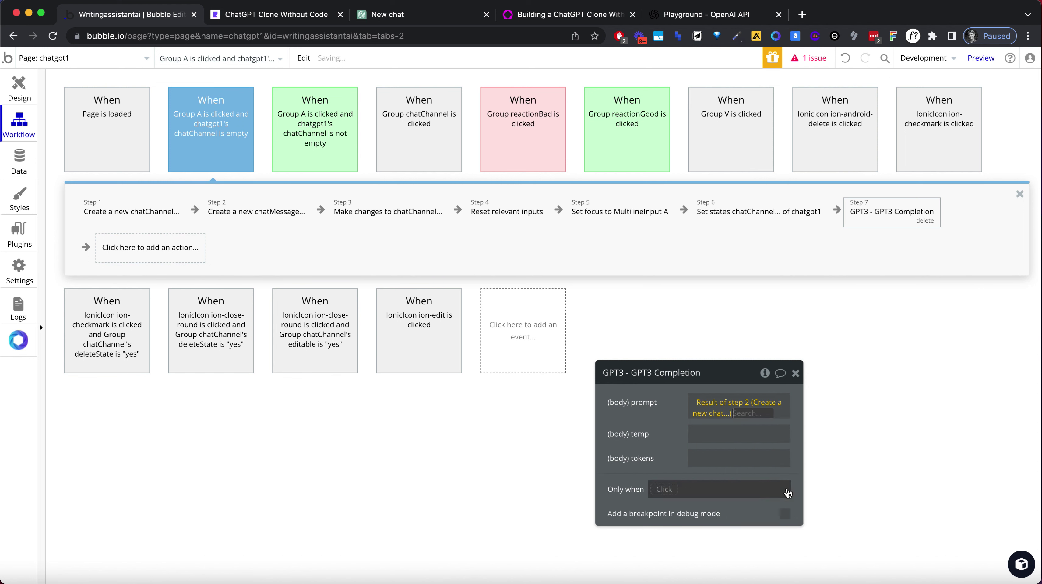
left_click(773, 466)
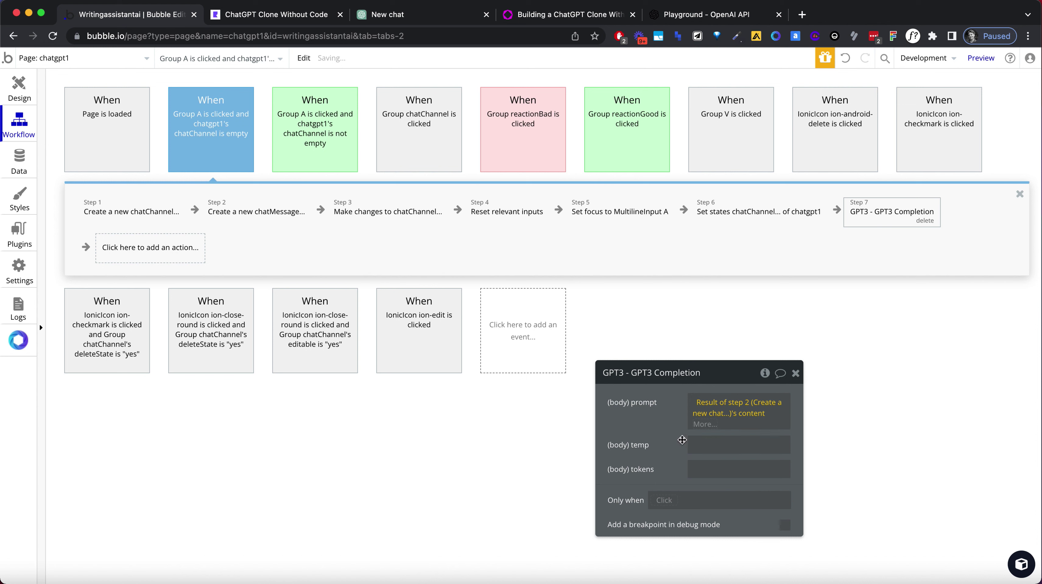
Set the completion's temperature to 0 and tokens to 1500.
left_click(723, 440)
type("0")
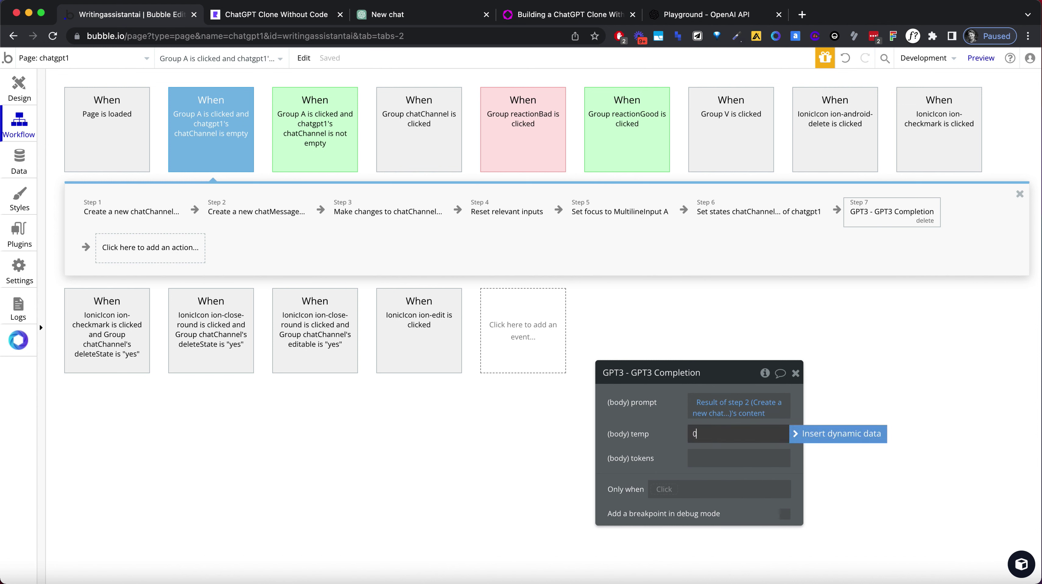
key("Tab")
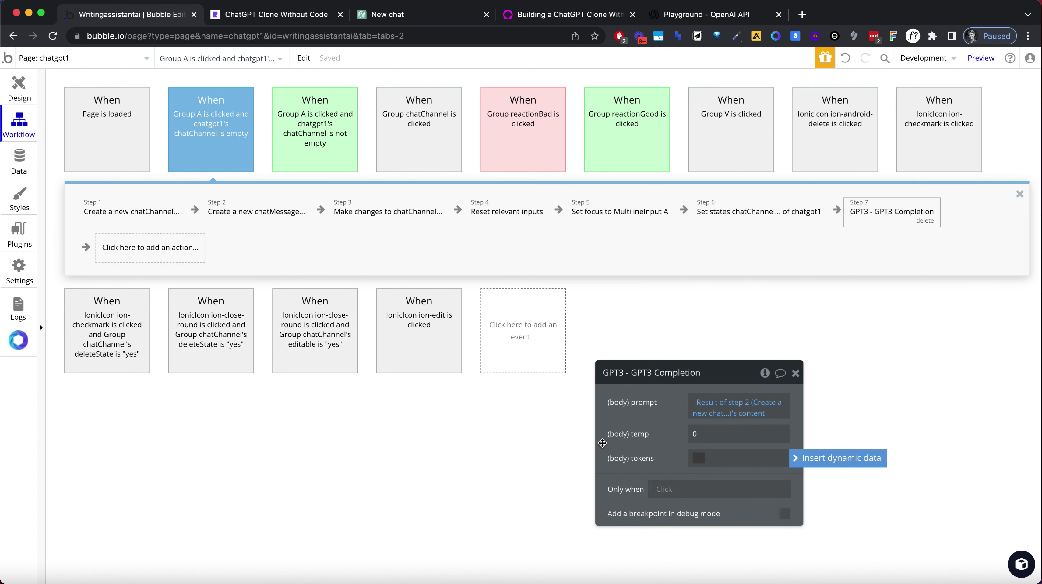
type("1500")
left_click(645, 429)
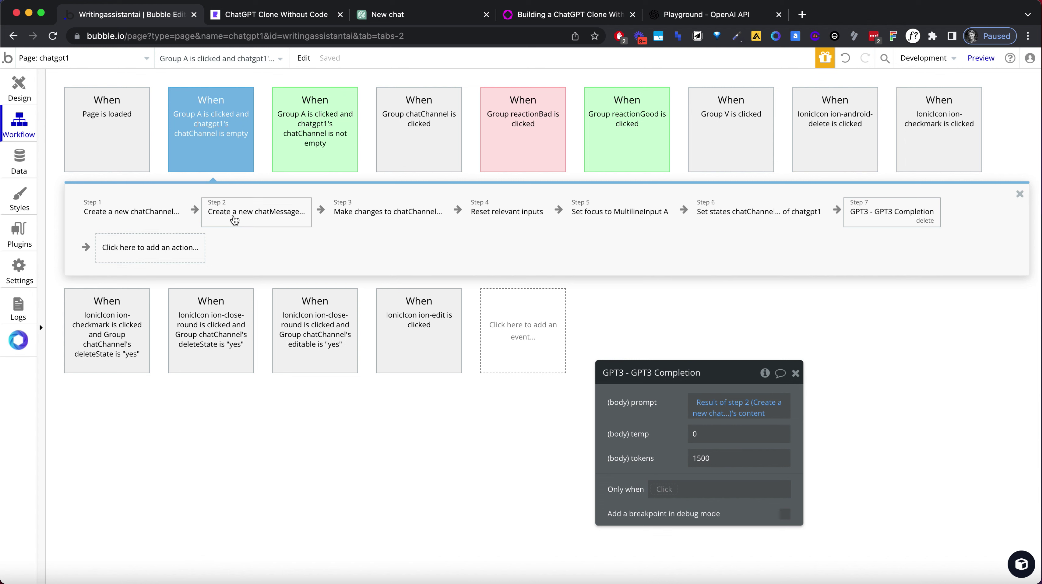
Add a 'Create a new thing' action of type chatMessage as step 8.
left_click(170, 256)
type("chc")
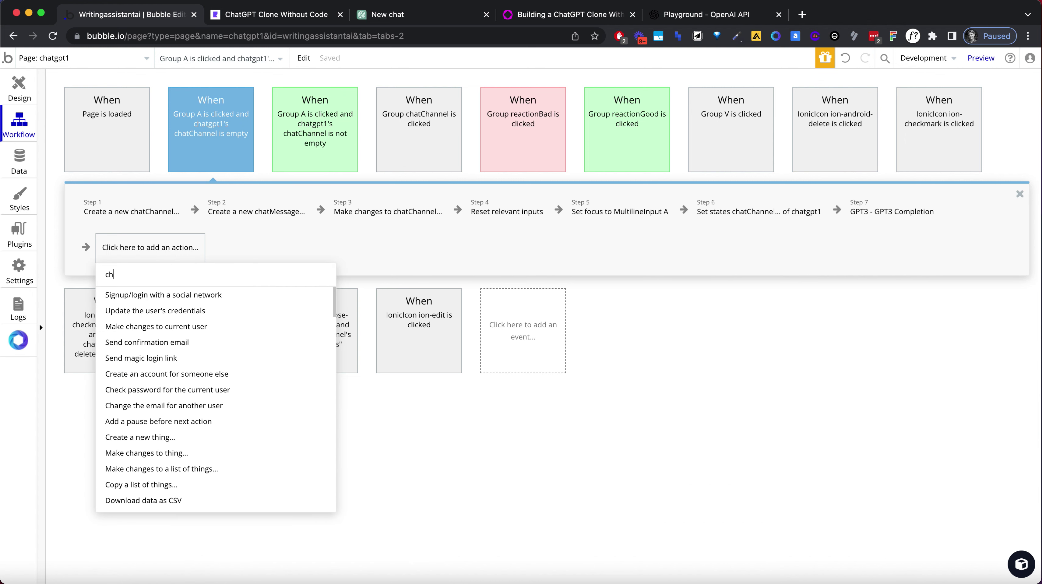
key("BackSpace")
key("BackSpace")
type("reate")
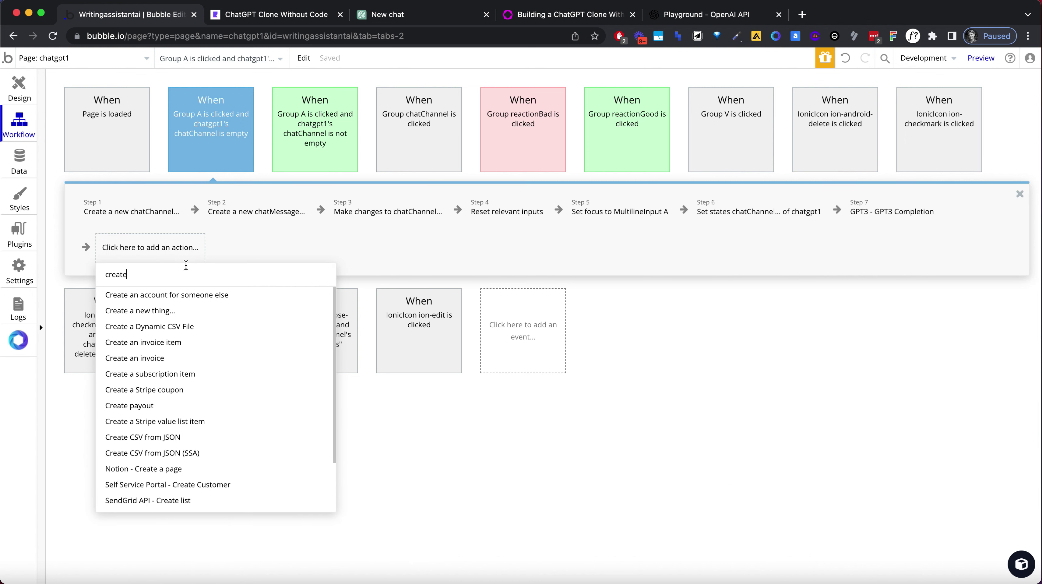
left_click(189, 311)
left_click(728, 403)
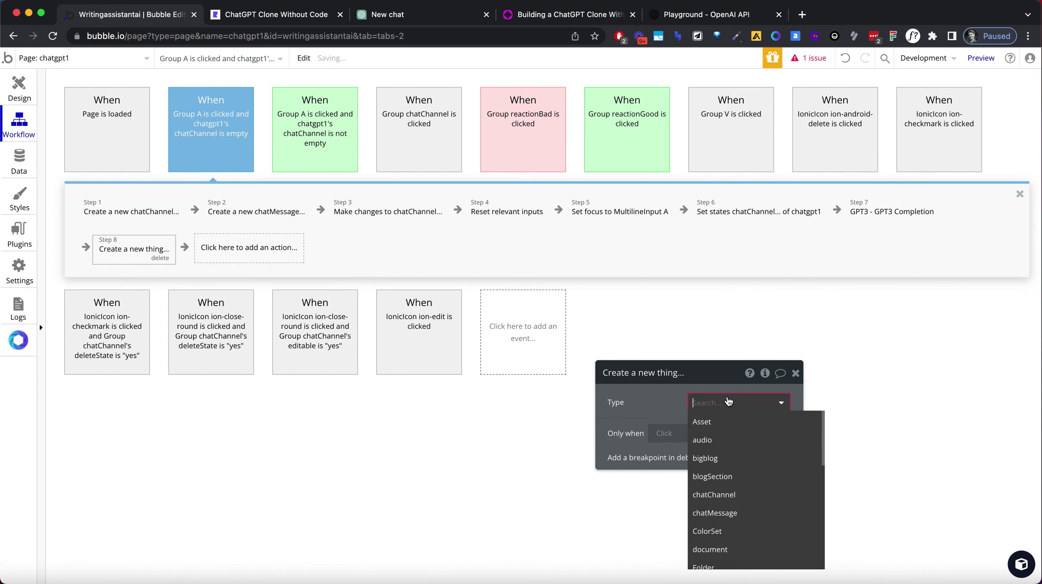
type("chat")
left_click(728, 440)
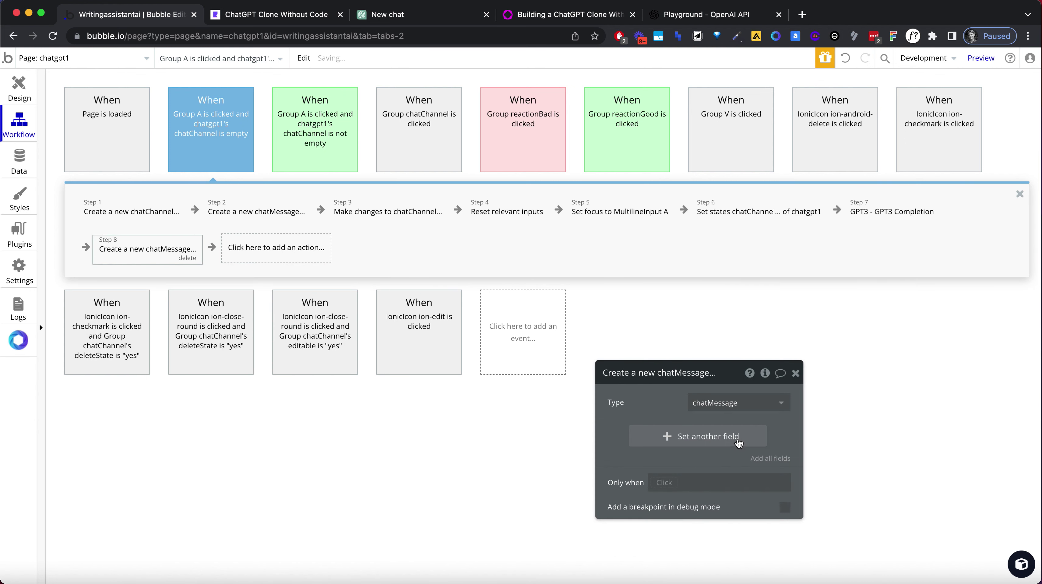
Set chatType to response and content to step 7's choices:first item's text.
left_click(674, 435)
left_click(624, 434)
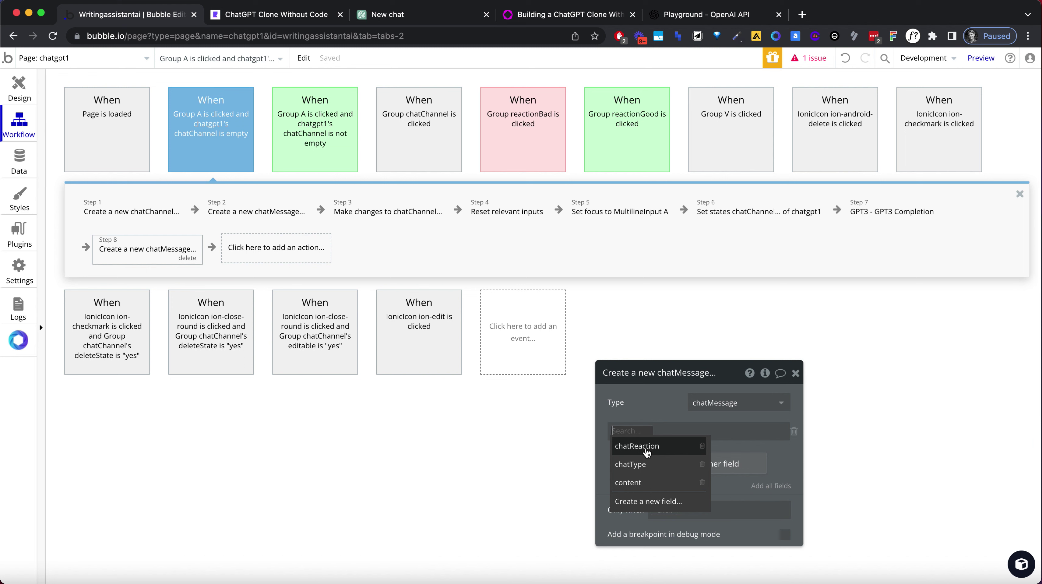
left_click(646, 465)
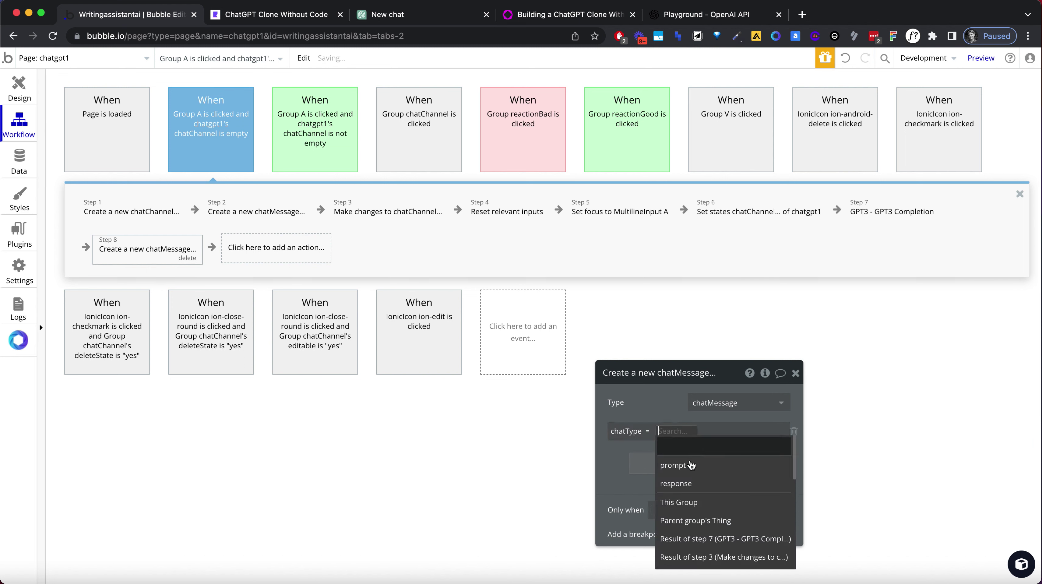
left_click(677, 484)
left_click(633, 453)
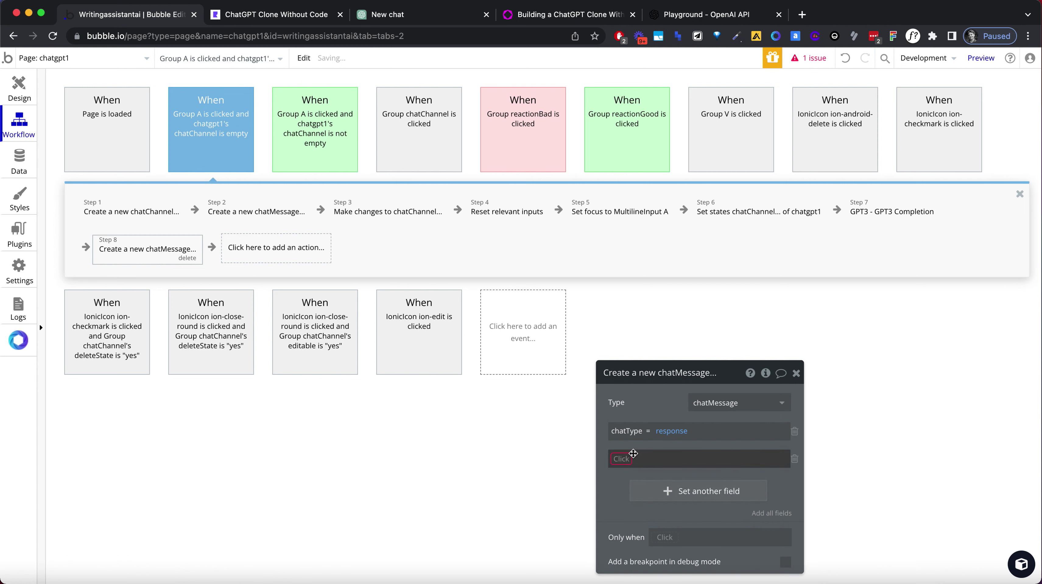
left_click(654, 507)
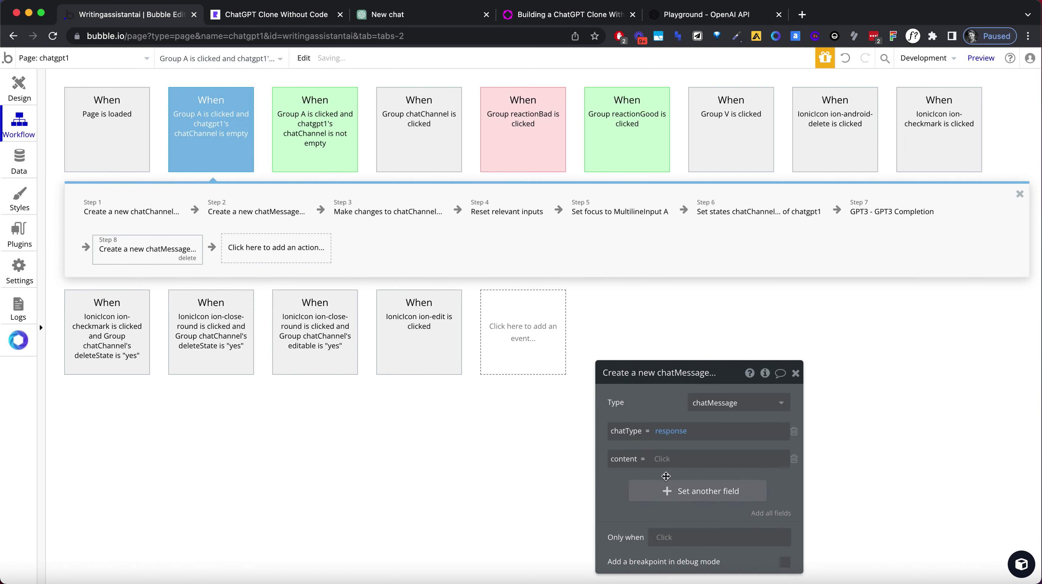
left_click(663, 459)
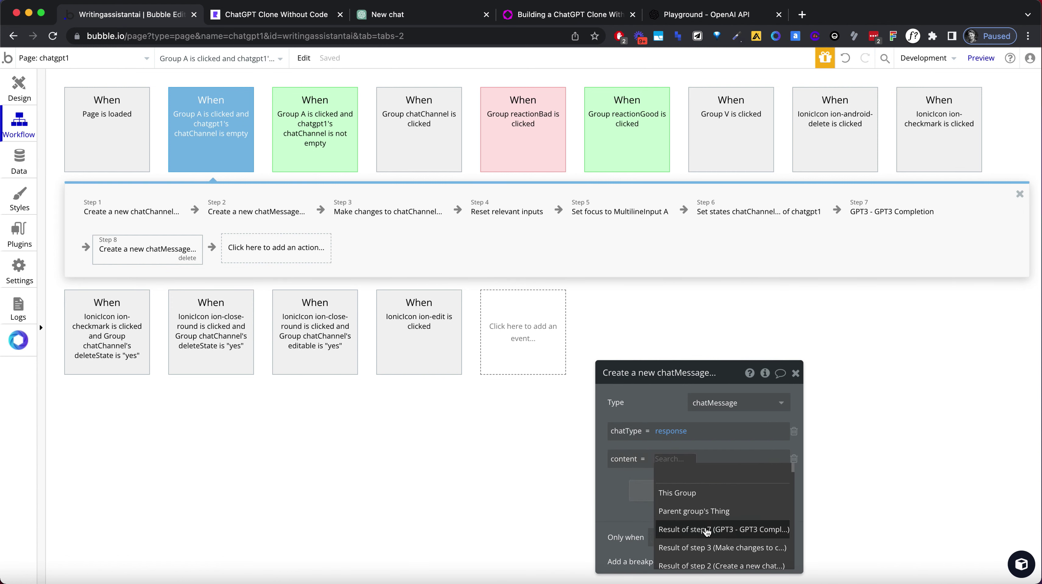
left_click(707, 531)
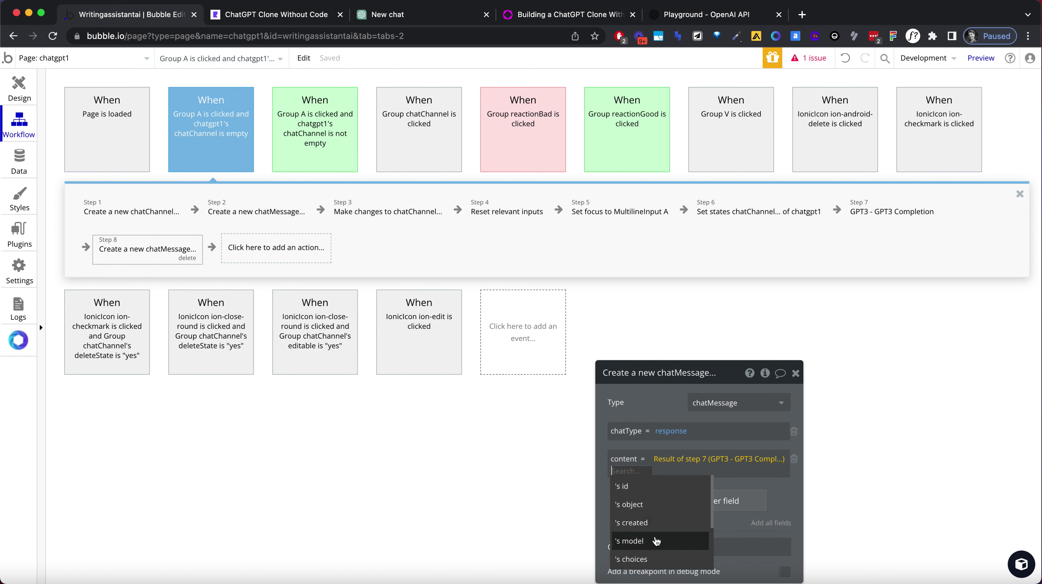
left_click(647, 559)
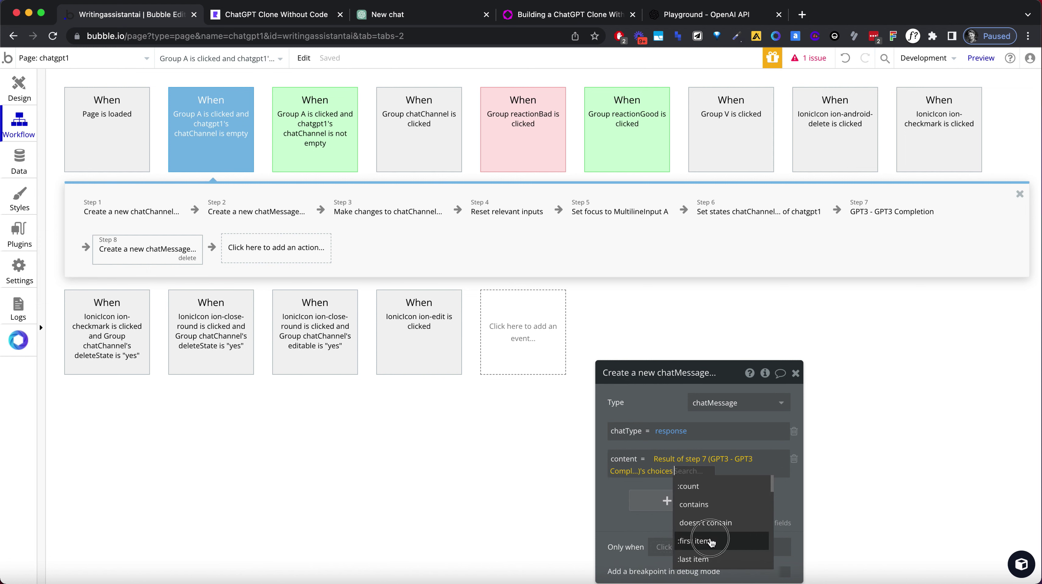
left_click(712, 542)
left_click(735, 490)
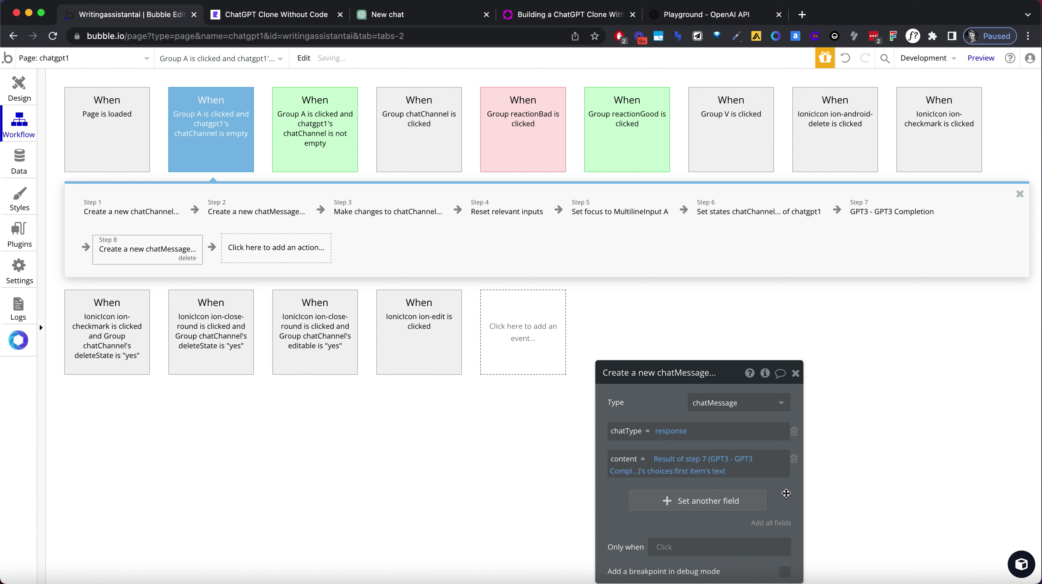
left_click_drag(729, 376, 795, 260)
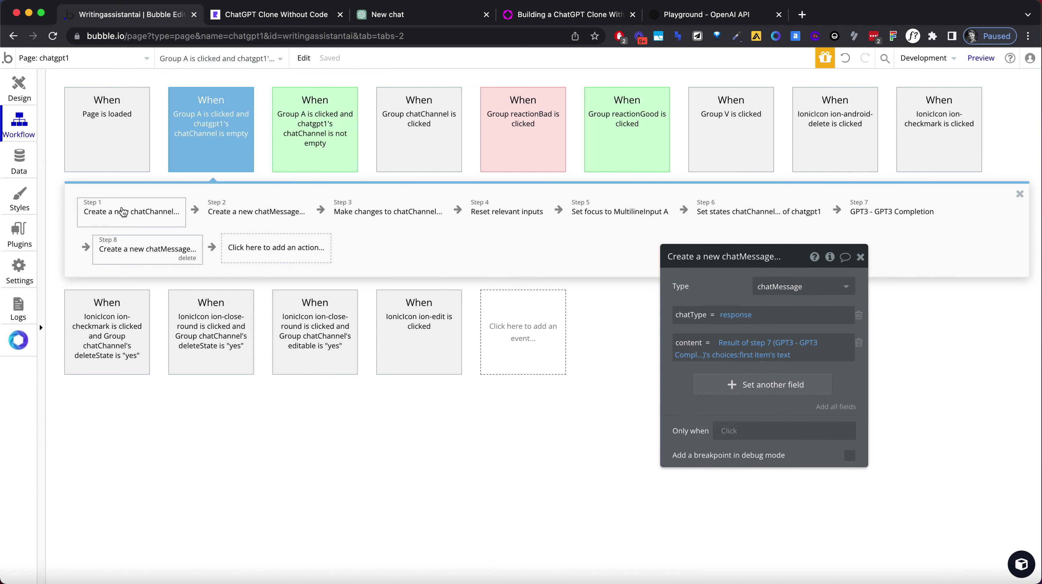
Add a Make changes step adding step 8's message to step 1's chatMessages, then reload the app.
left_click(272, 246)
type("change")
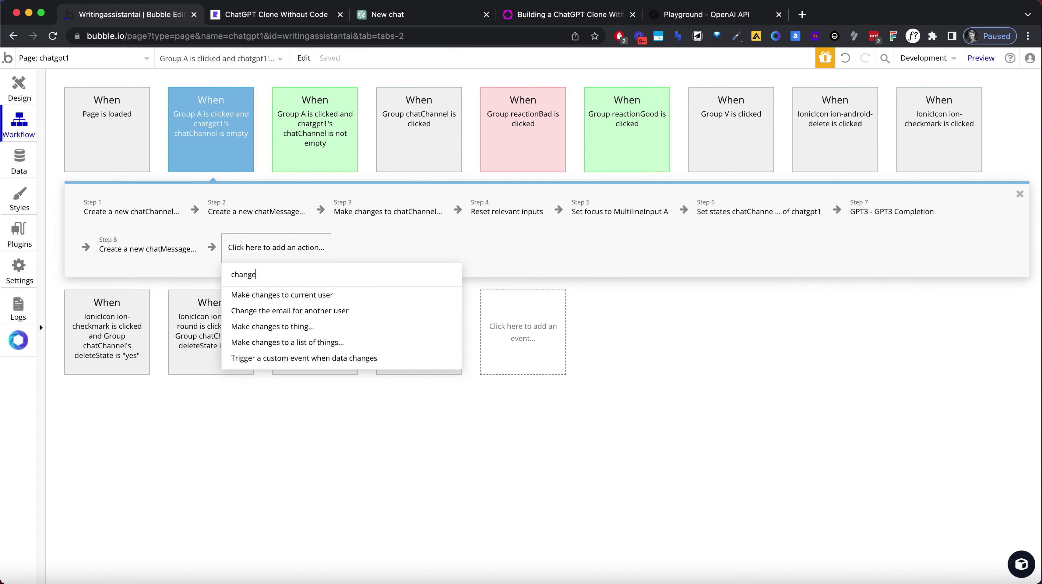
left_click(286, 327)
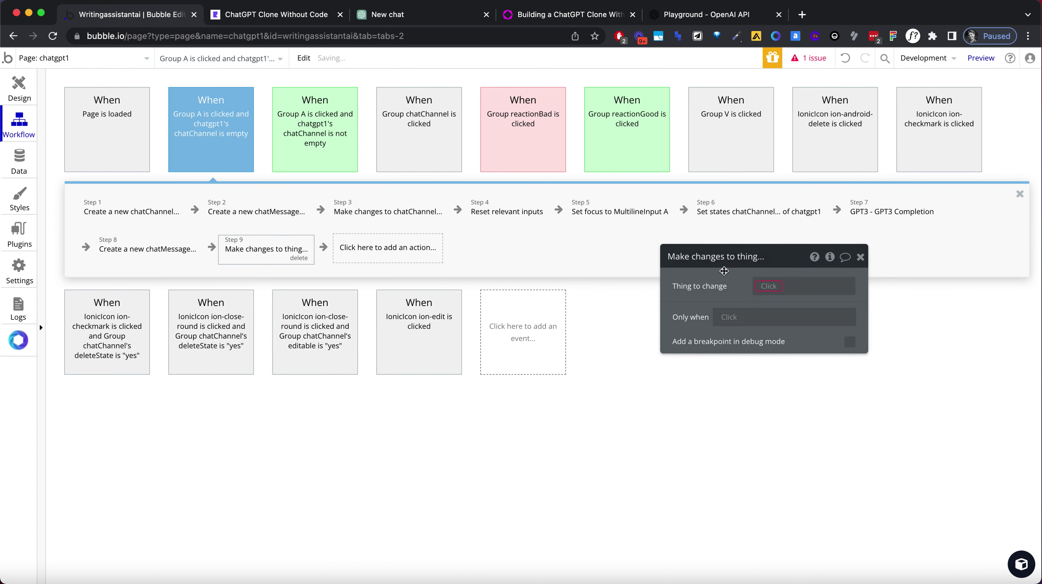
left_click(777, 287)
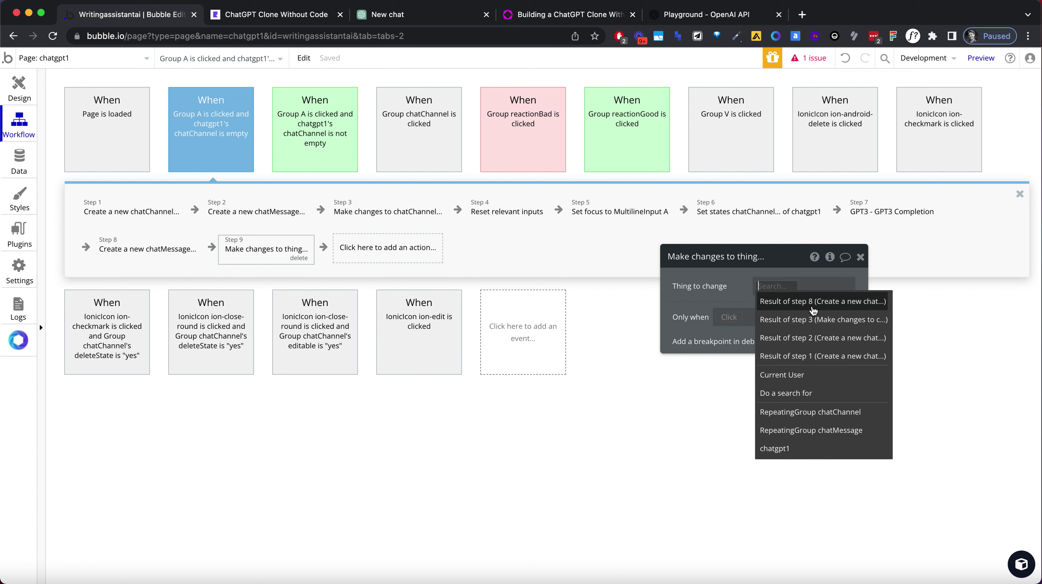
left_click(801, 356)
left_click(797, 340)
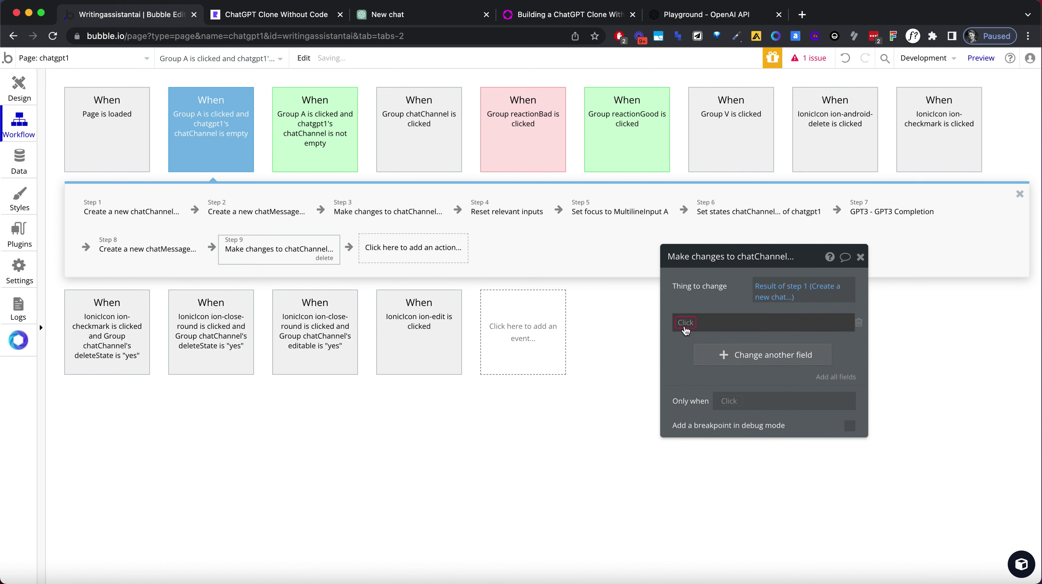
left_click(707, 343)
left_click(736, 323)
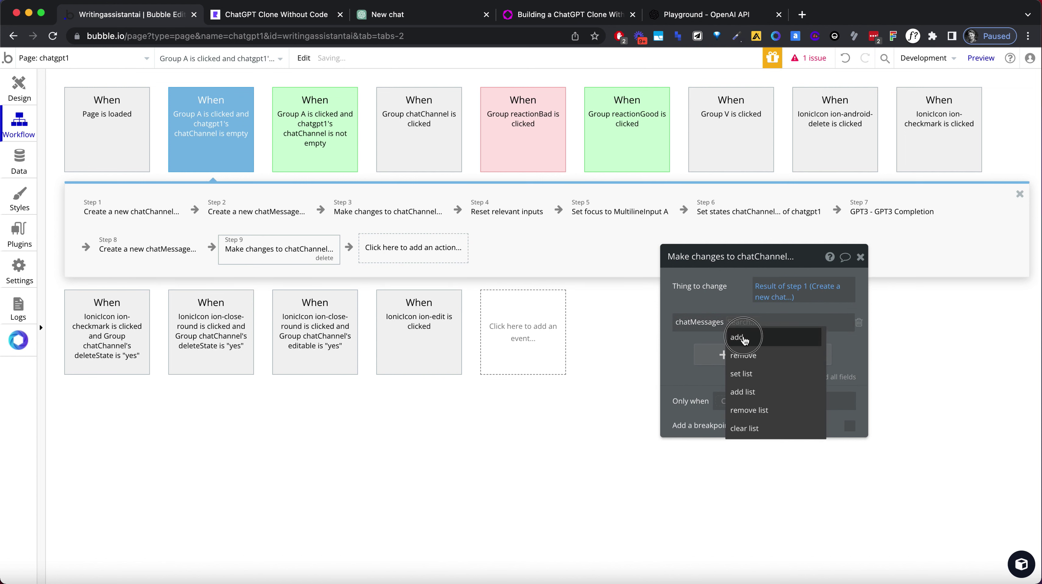
left_click(750, 334)
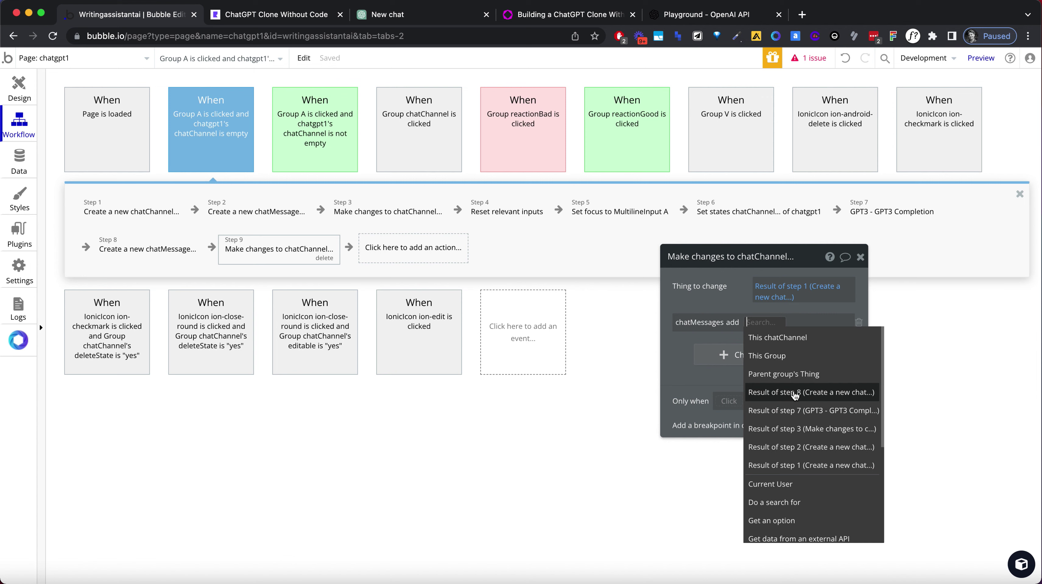
left_click(769, 393)
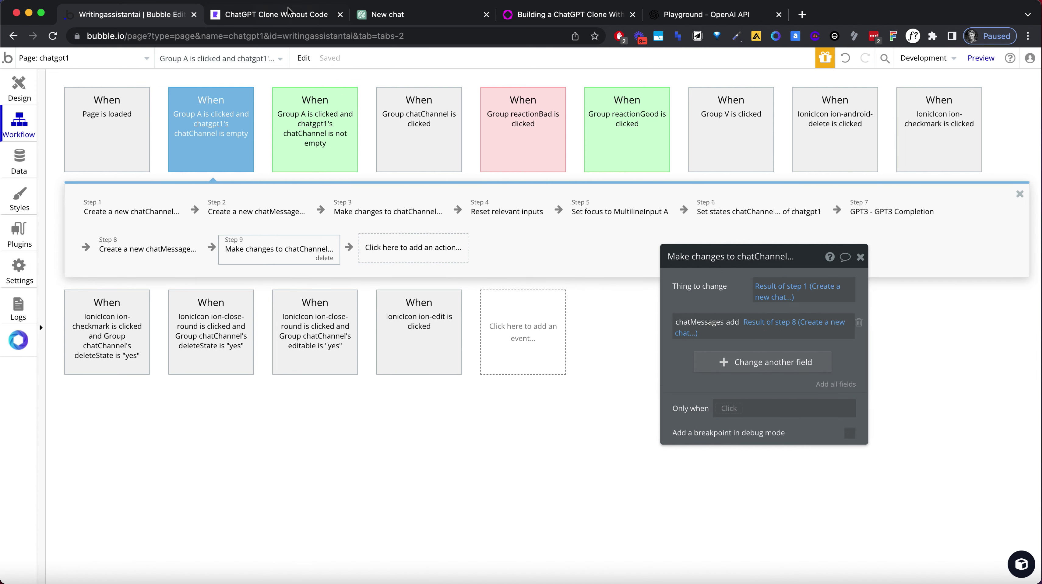
left_click(291, 15)
key("super+a")
Reload the app and ask it to write a story about an astronaut in the future.
key("Return")
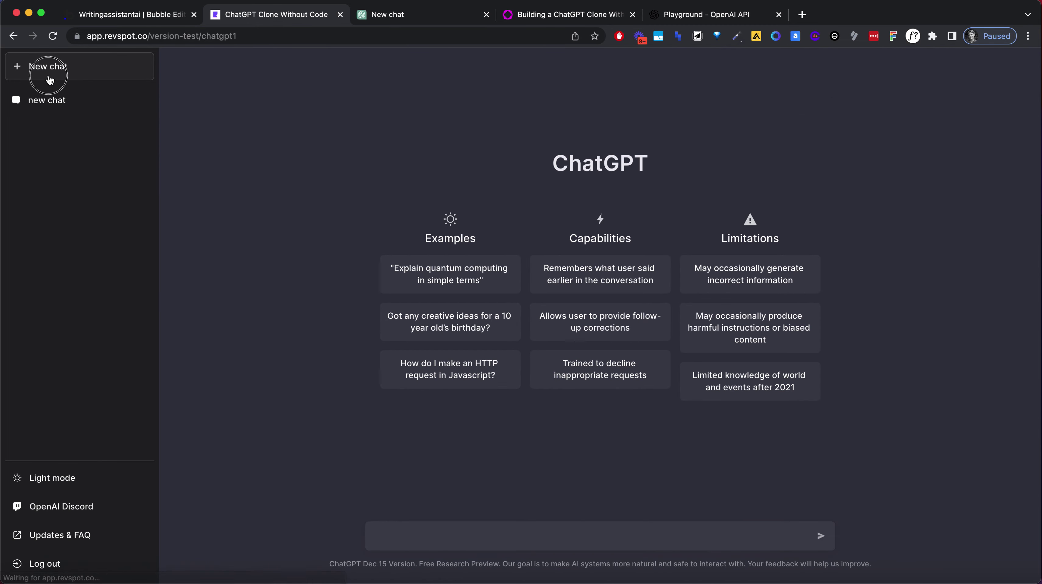
left_click(435, 545)
type("Ca")
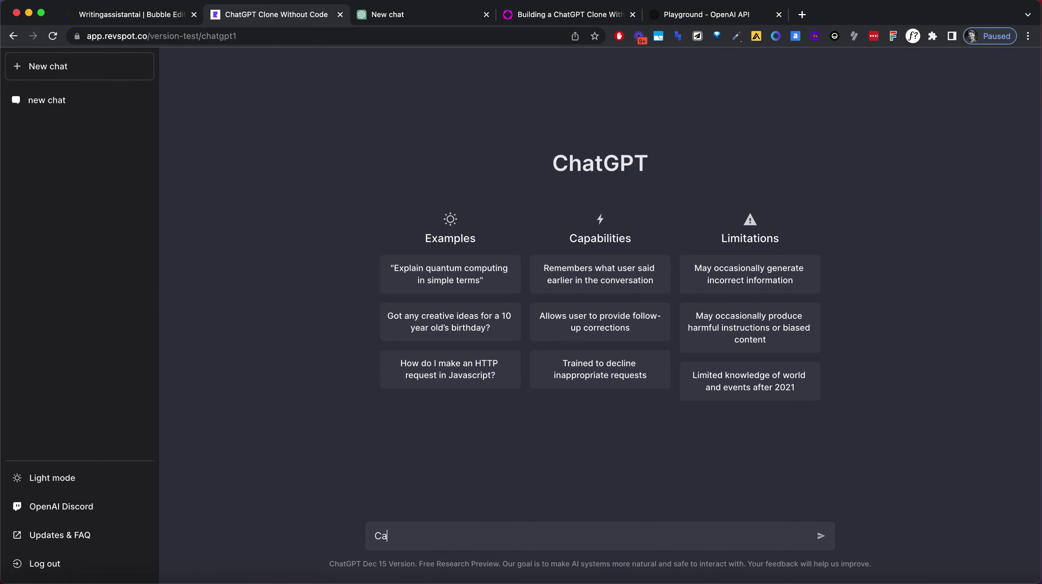
type("n you help me write a story about an astro")
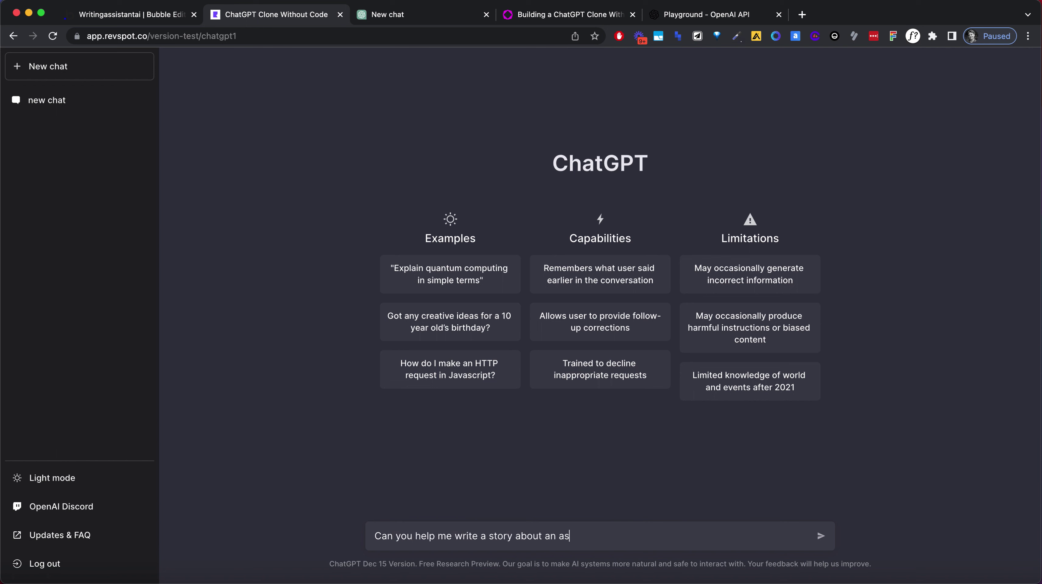
type("naut in the future?")
key("Return")
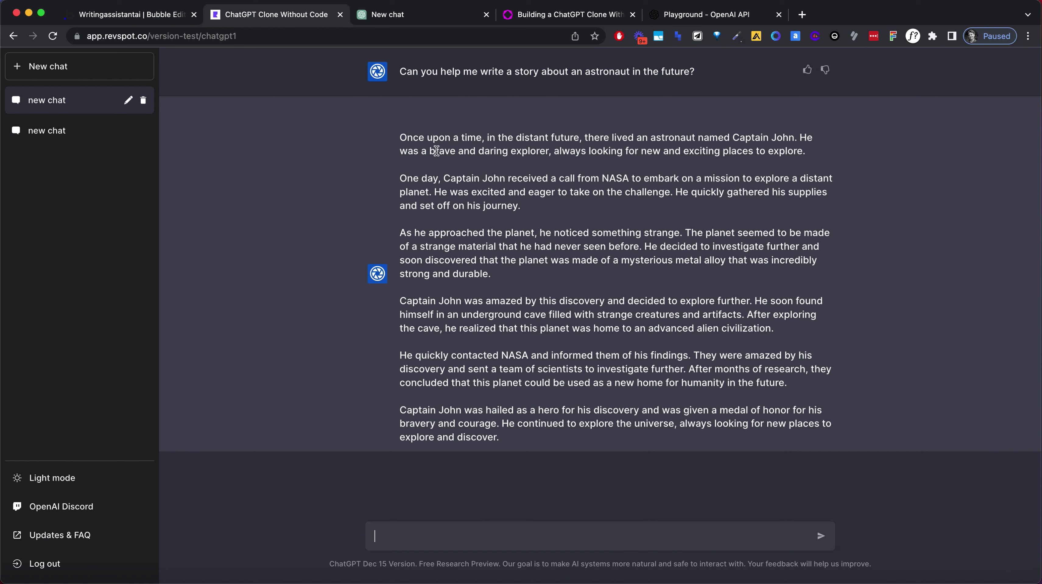
Look over the generated story reply and glance at the workflows in the editor.
triple_click(553, 446)
double_click(540, 412)
left_click(354, 178)
left_click(187, 18)
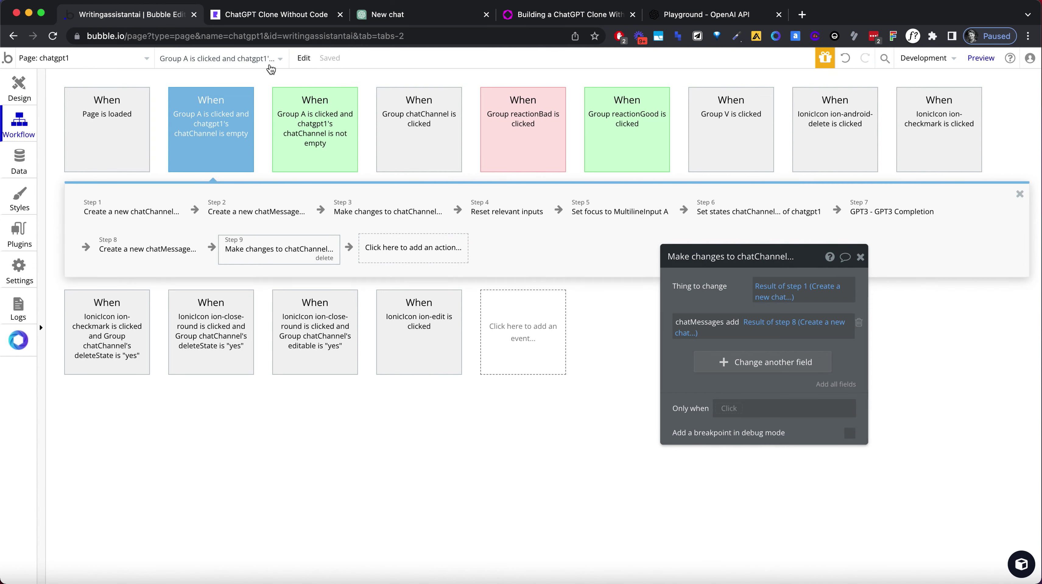
left_click(257, 18)
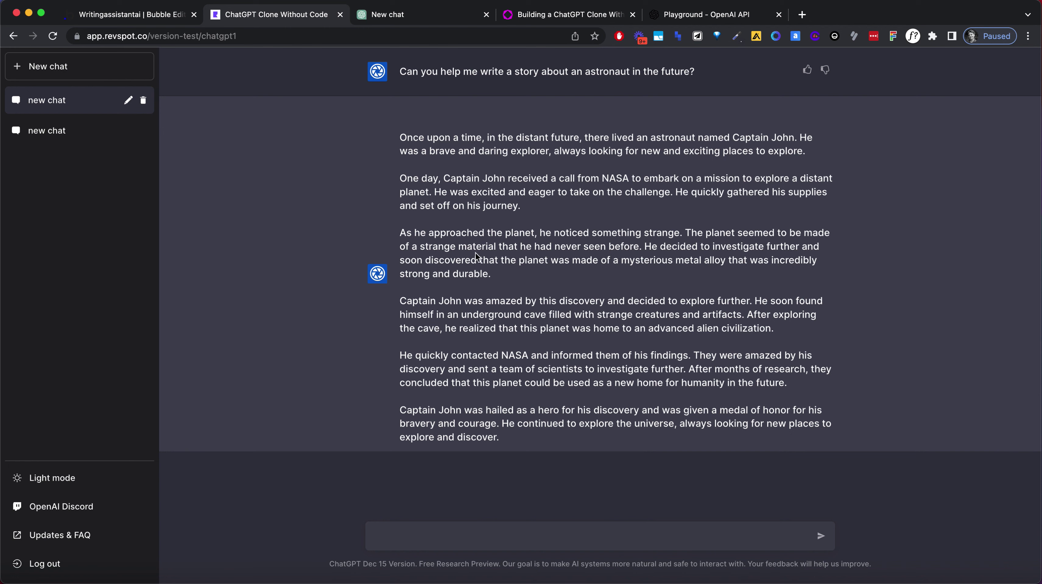
Close the MultilineInput A property panel in the editor and return to the preview.
left_click(161, 16)
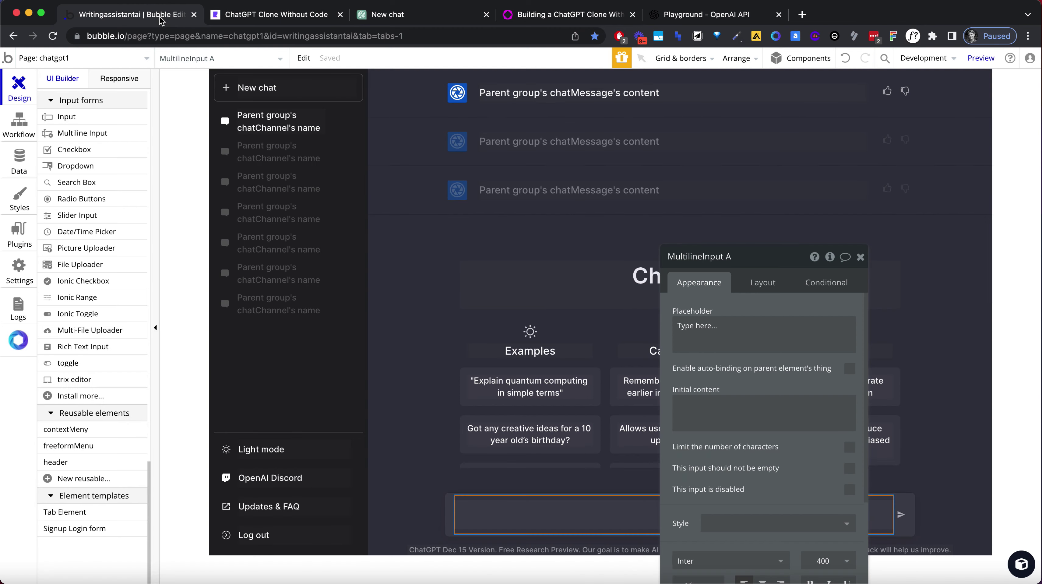
left_click(861, 257)
left_click(276, 18)
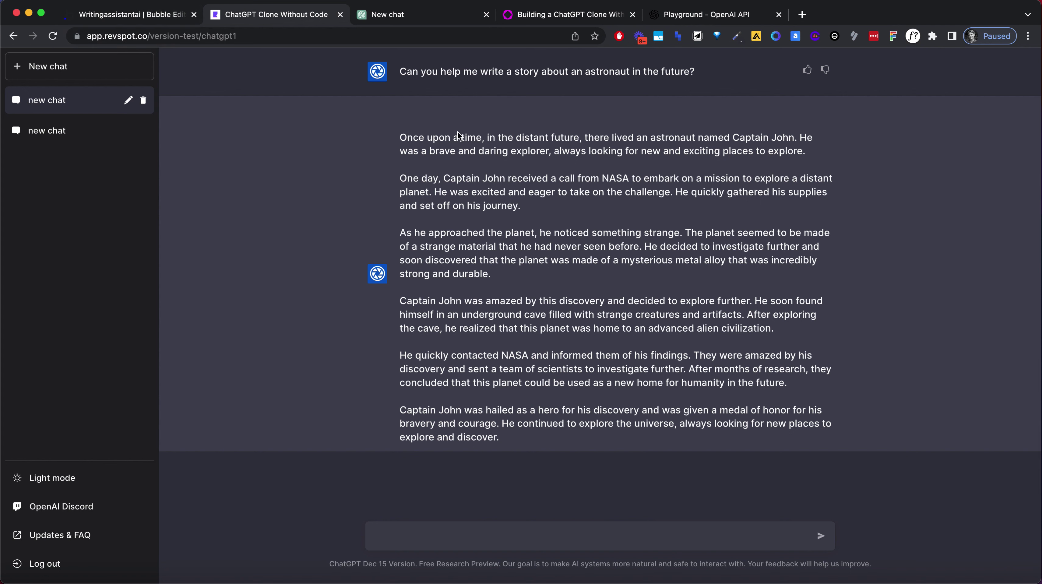
Review the story's paragraphs in the preview, then go back to the chatgpt1 page design.
triple_click(451, 148)
left_click(546, 229)
triple_click(573, 271)
left_click(588, 315)
triple_click(589, 315)
left_click(594, 354)
triple_click(597, 363)
triple_click(598, 424)
left_click(282, 191)
left_click(151, 19)
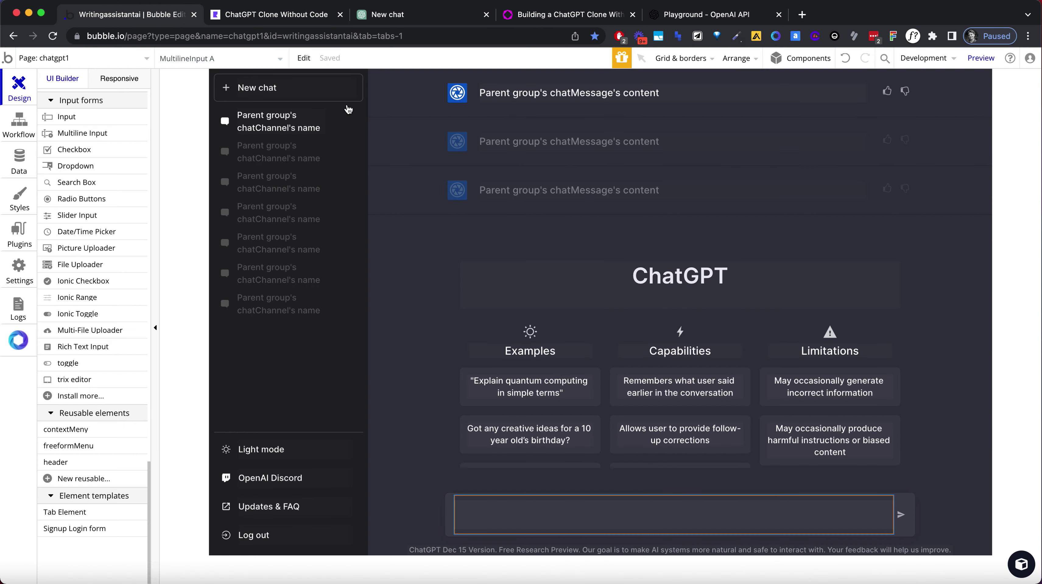
Open Group Z, the avatar's container, and align its contents to the top.
left_click(462, 103)
double_click(469, 85)
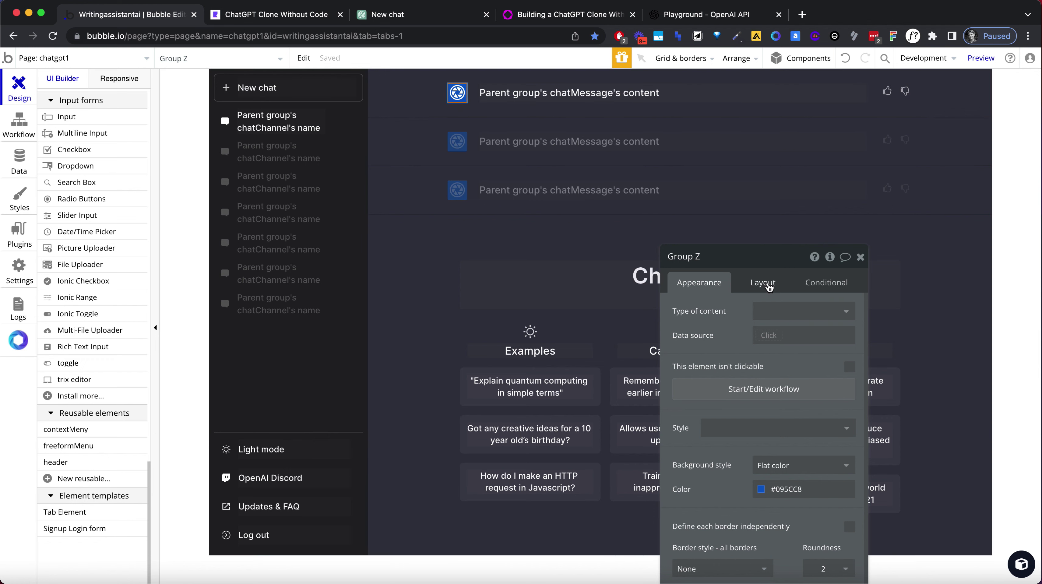
left_click(764, 283)
left_click_drag(771, 266, 765, 155)
left_click(755, 225)
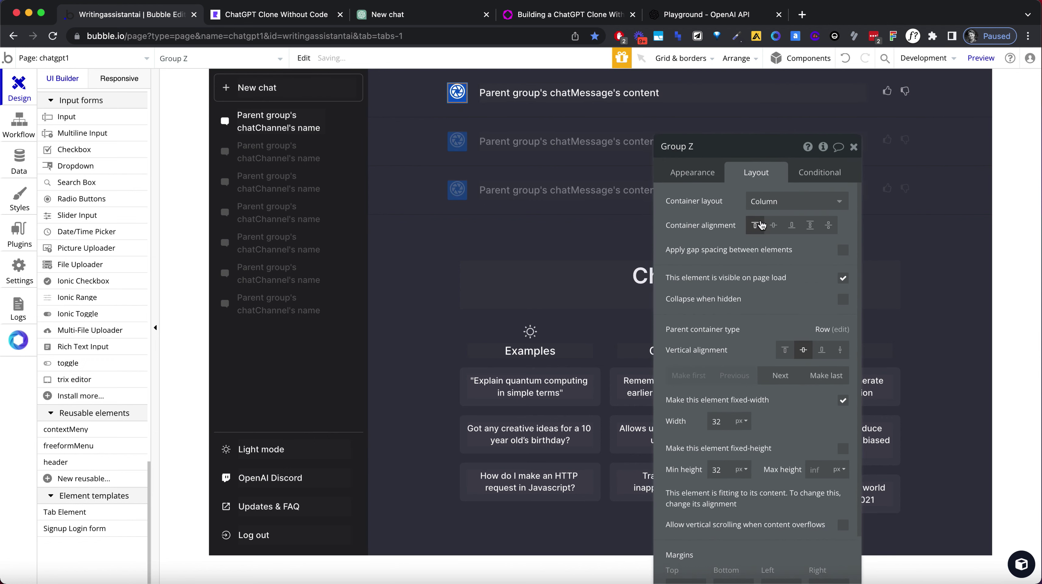
left_click(934, 107)
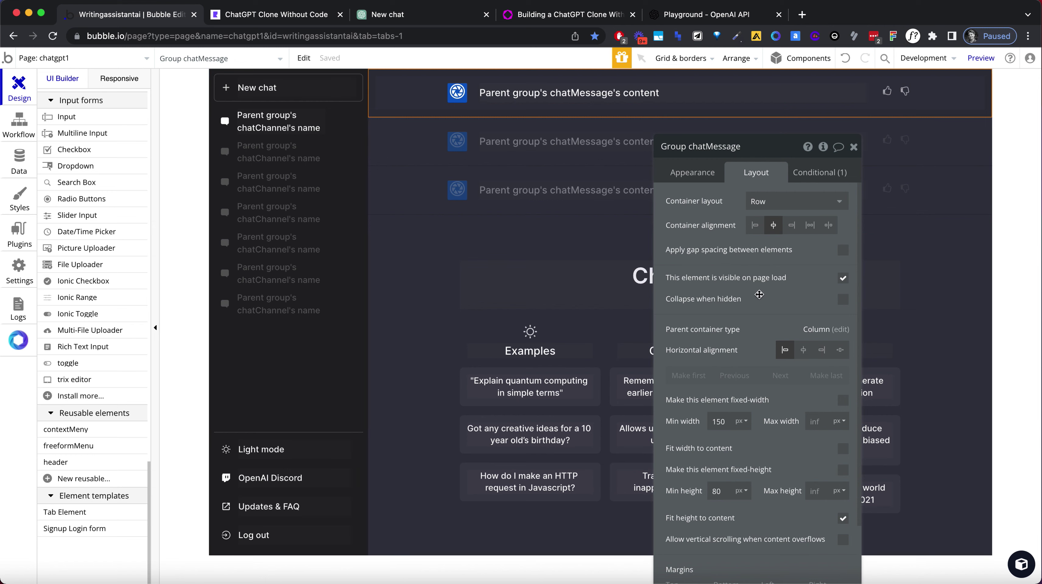
scroll(768, 266, "down", 3)
scroll(740, 339, "down", 3)
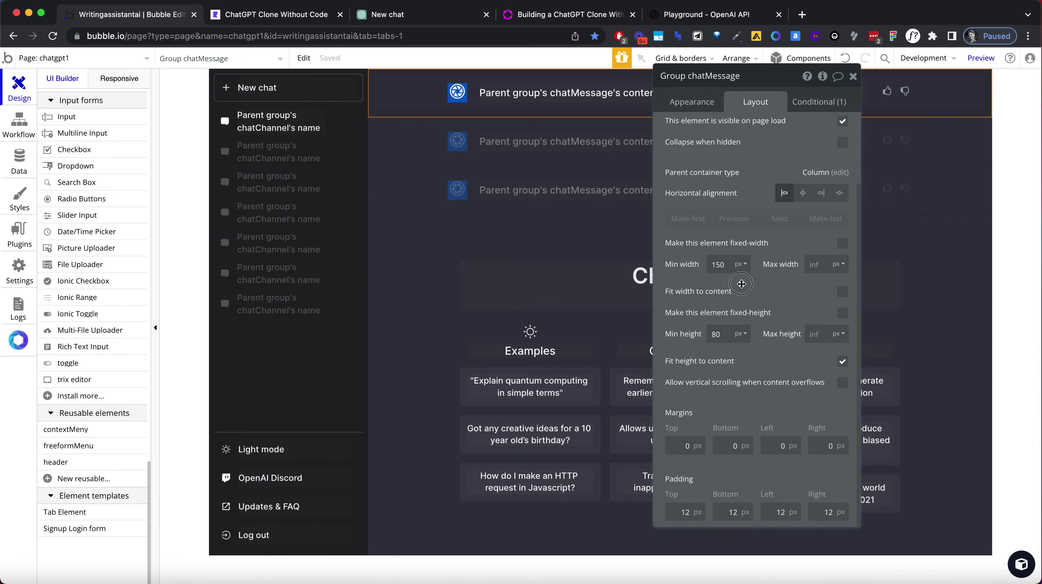
Reload the preview and rename the astronaut story chat to 'api test'.
left_click(277, 20)
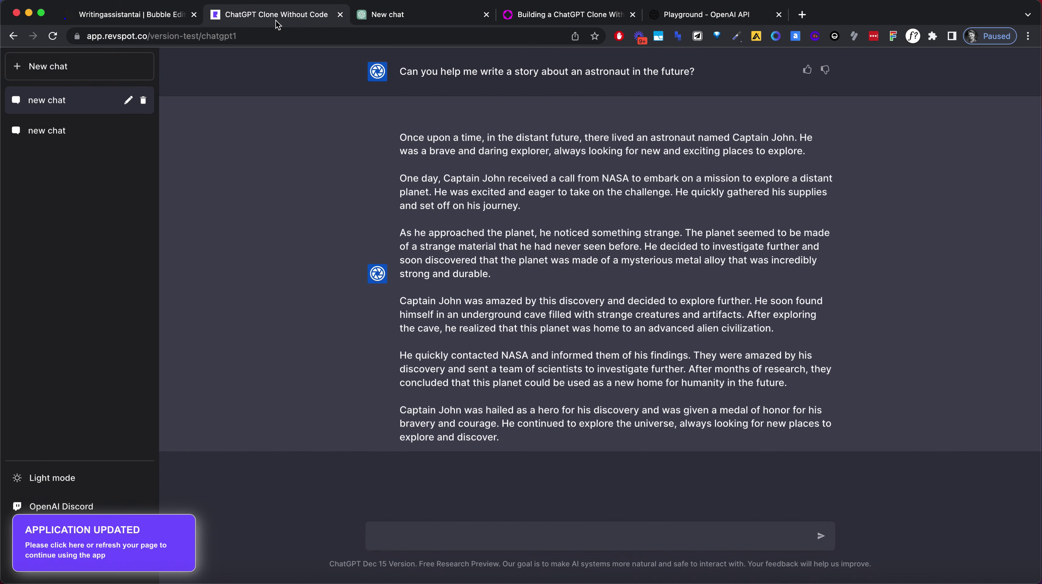
left_click(276, 33)
key("Return")
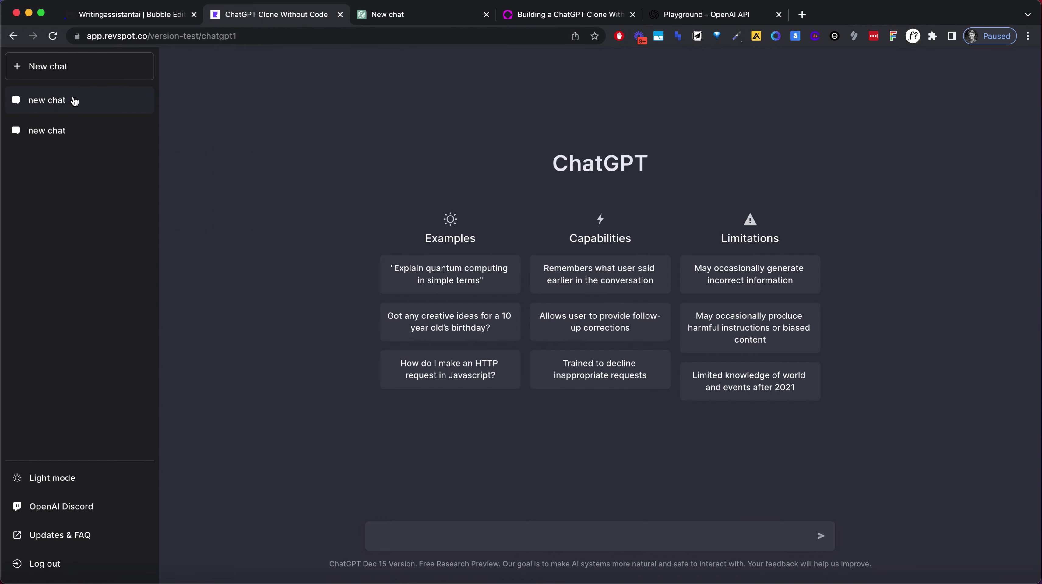
left_click(75, 100)
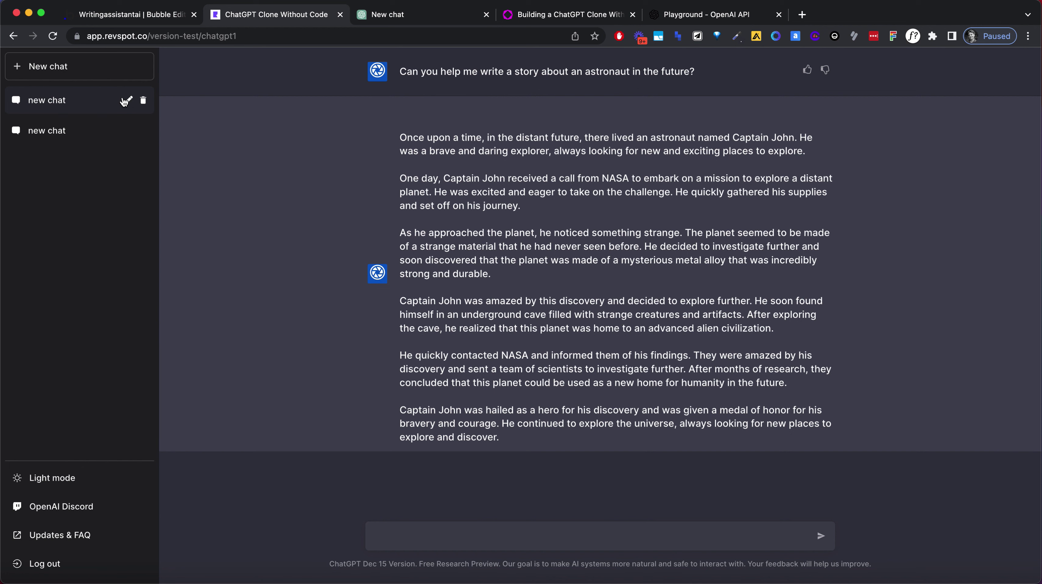
left_click(128, 102)
triple_click(90, 101)
type("Cha")
left_click(128, 102)
left_click_drag(466, 261, 393, 174)
left_click(263, 52)
Try Group Z alignments: vertically centred in the row, contents top, centred, then space between.
left_click(155, 15)
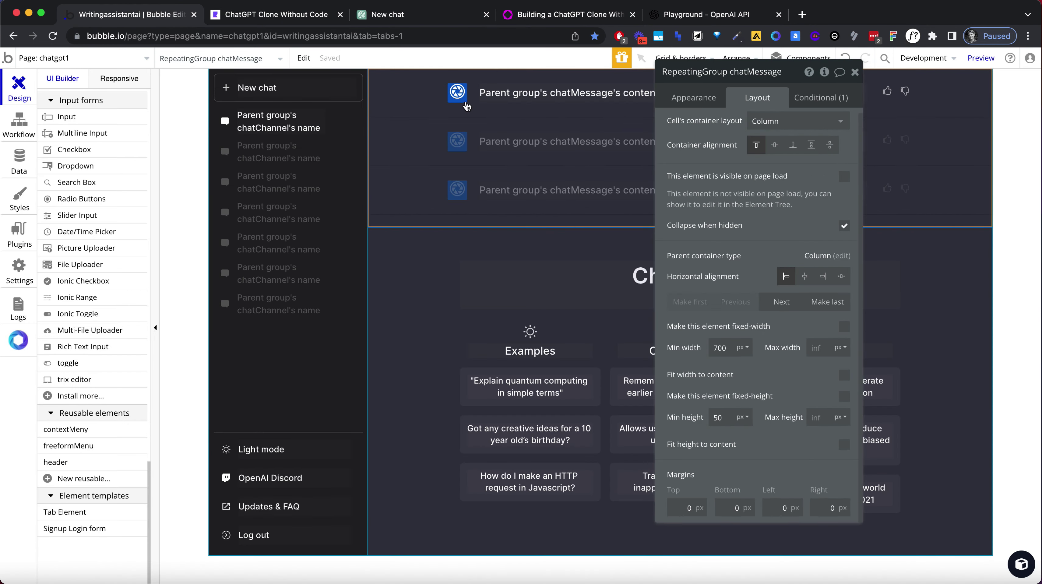
left_click(458, 93)
left_click(787, 203)
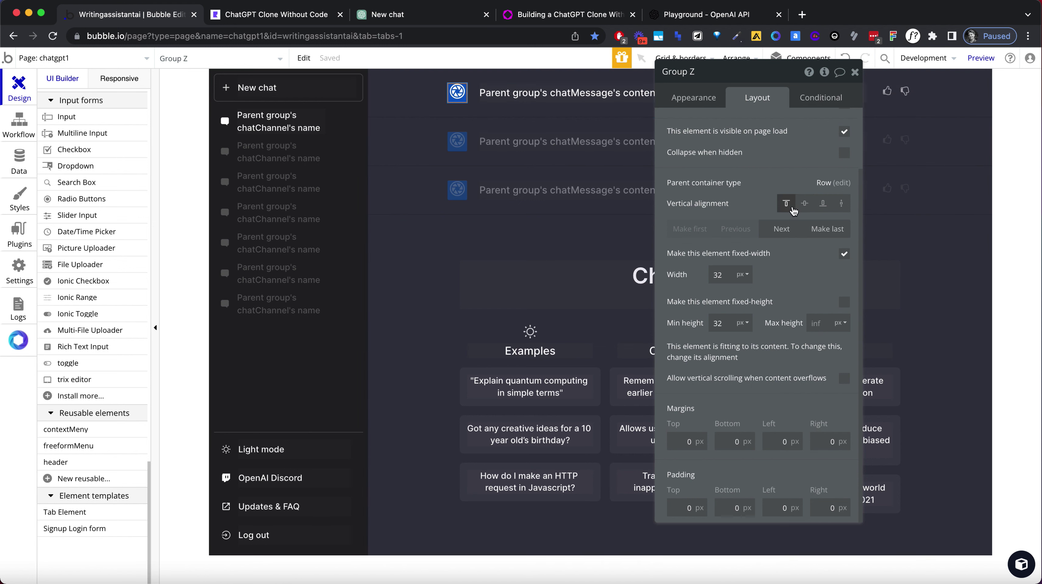
left_click(458, 90)
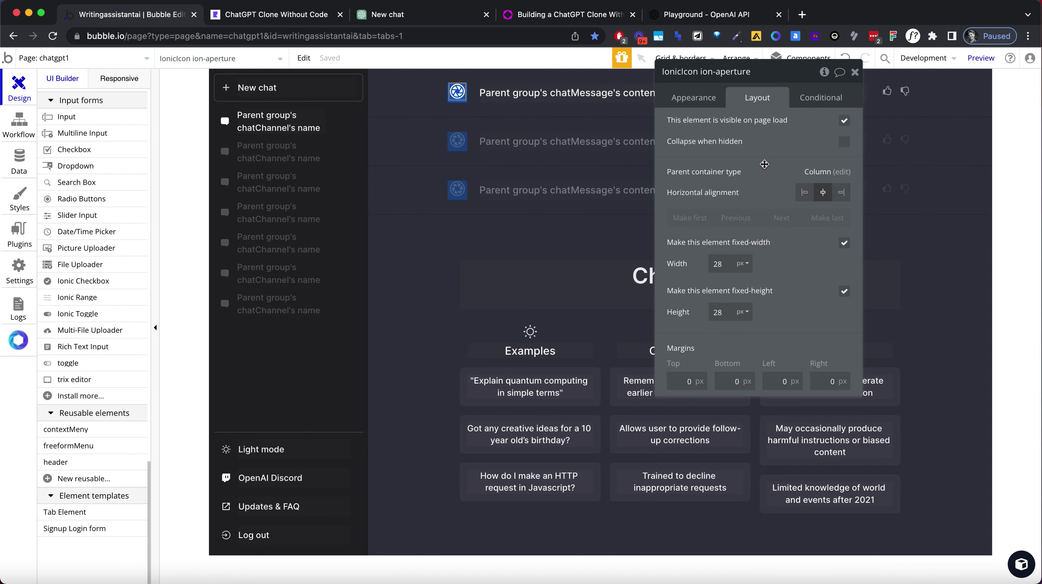
left_click(464, 101)
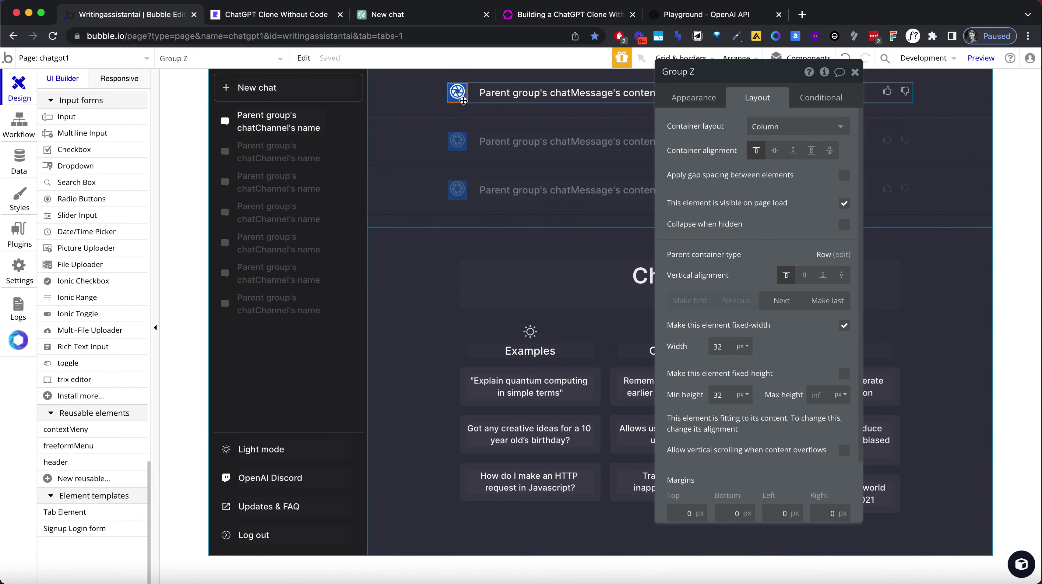
left_click(775, 150)
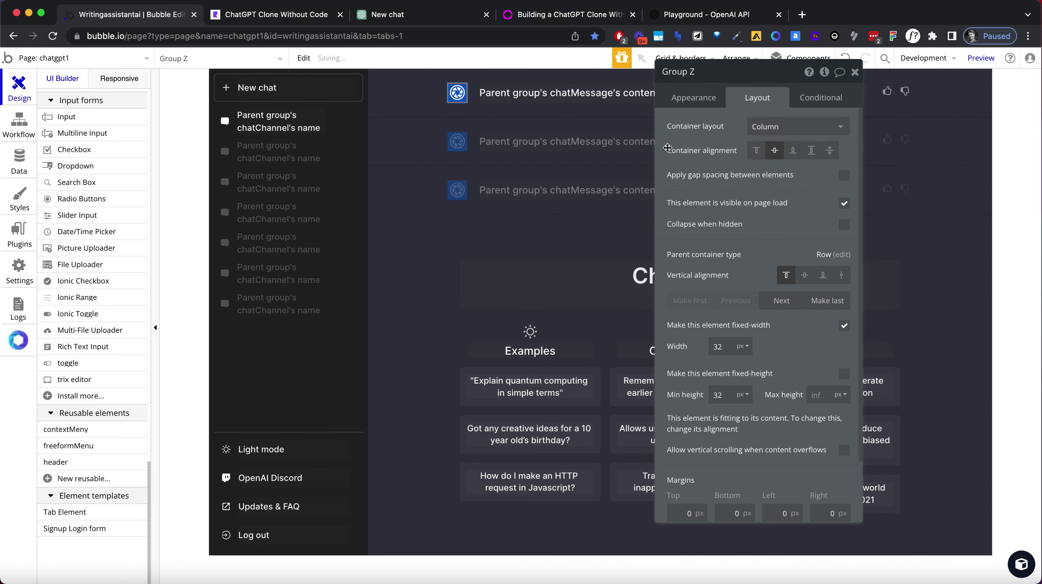
left_click(477, 106)
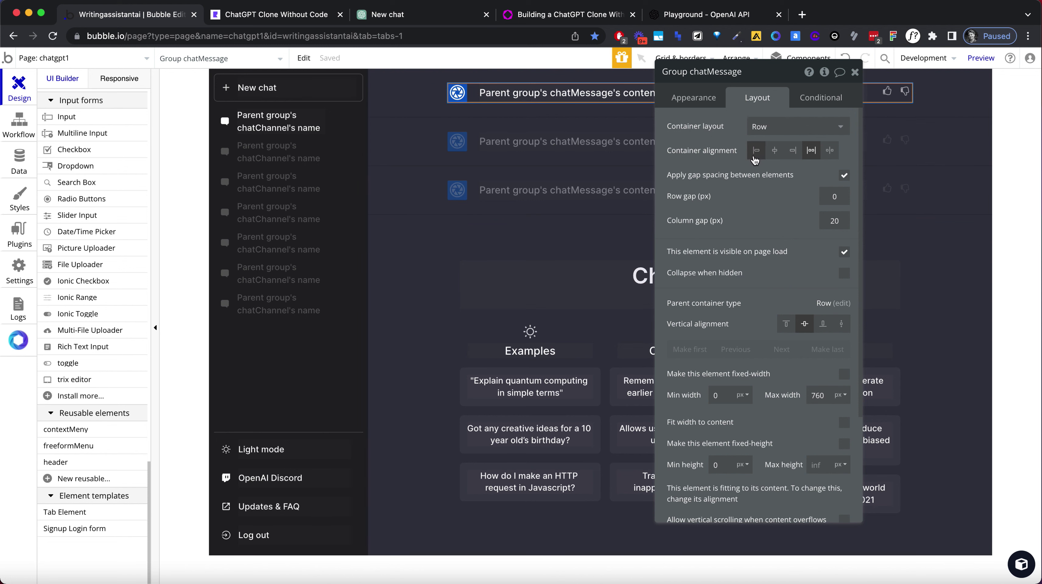
left_click(467, 99)
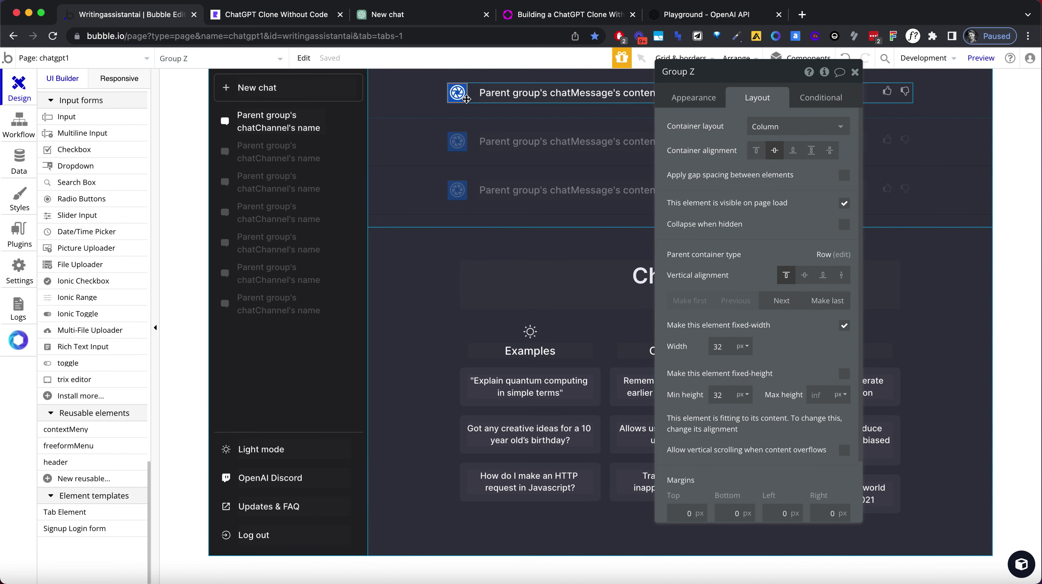
left_click(808, 277)
left_click(756, 152)
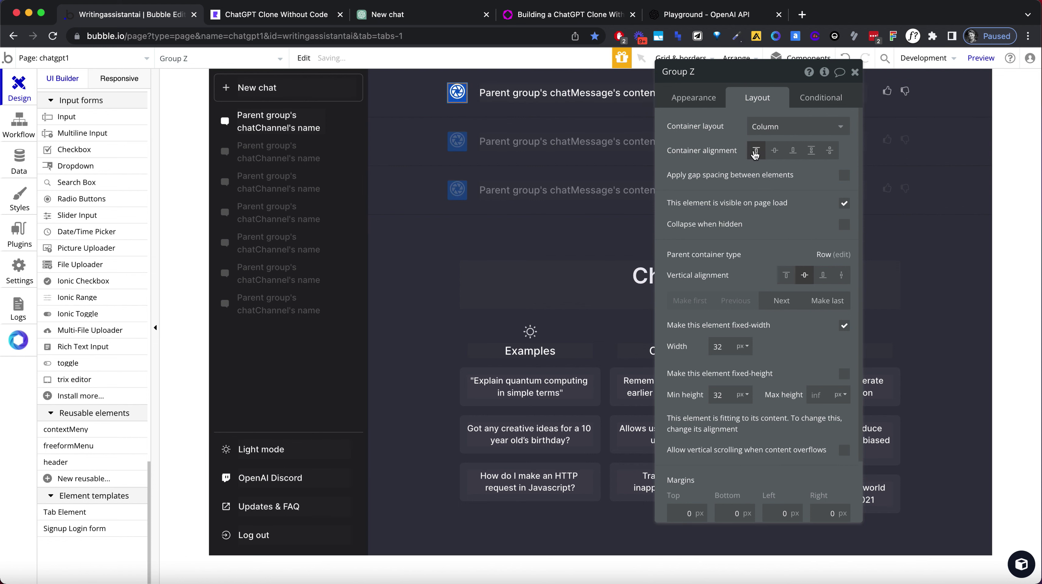
left_click(775, 151)
left_click(811, 151)
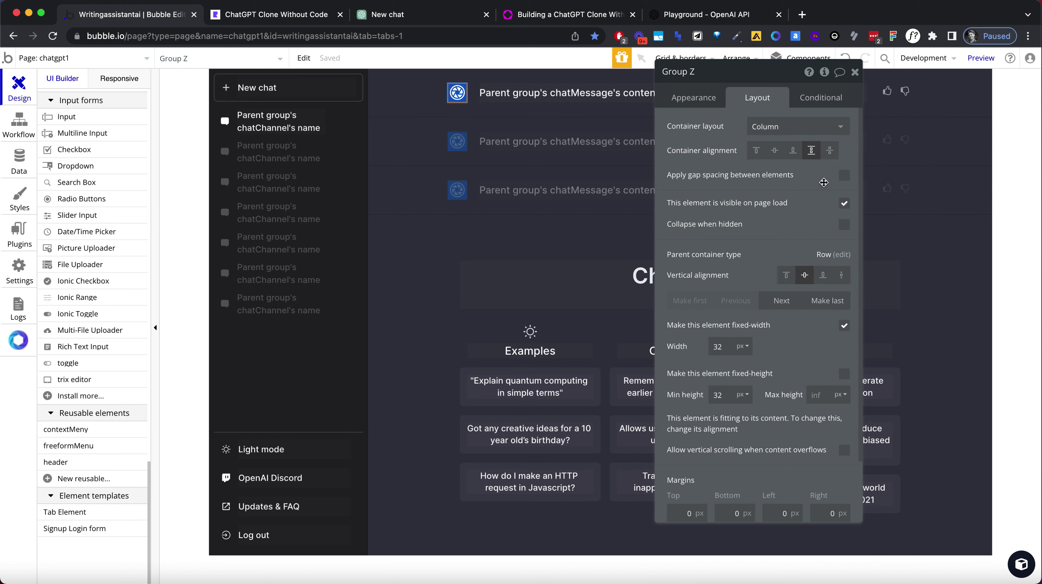
Reload the app preview to see the avatar layout change.
scroll(120, 183, "up", 6)
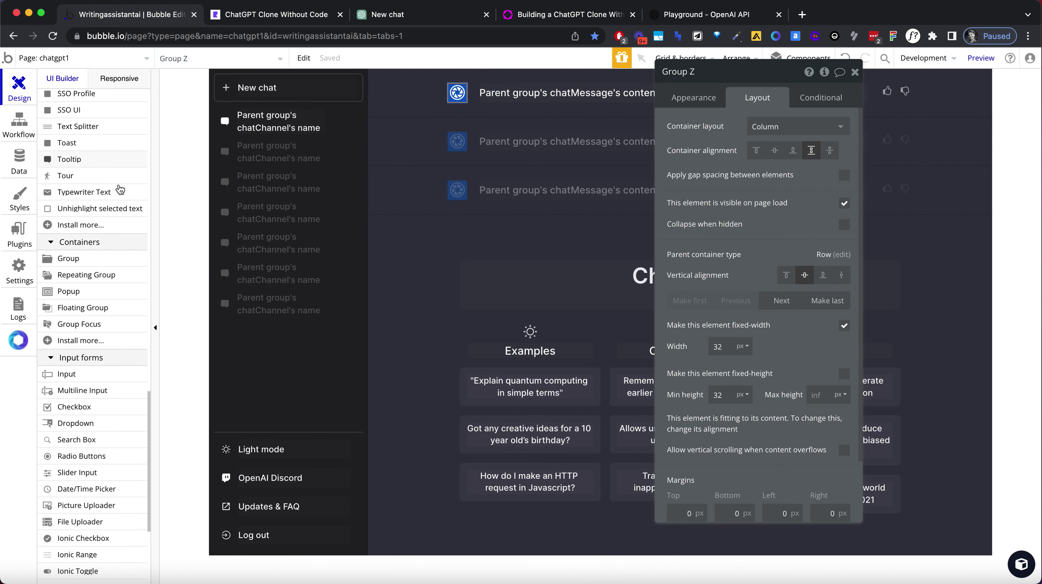
left_click(248, 24)
left_click(252, 35)
key("Return")
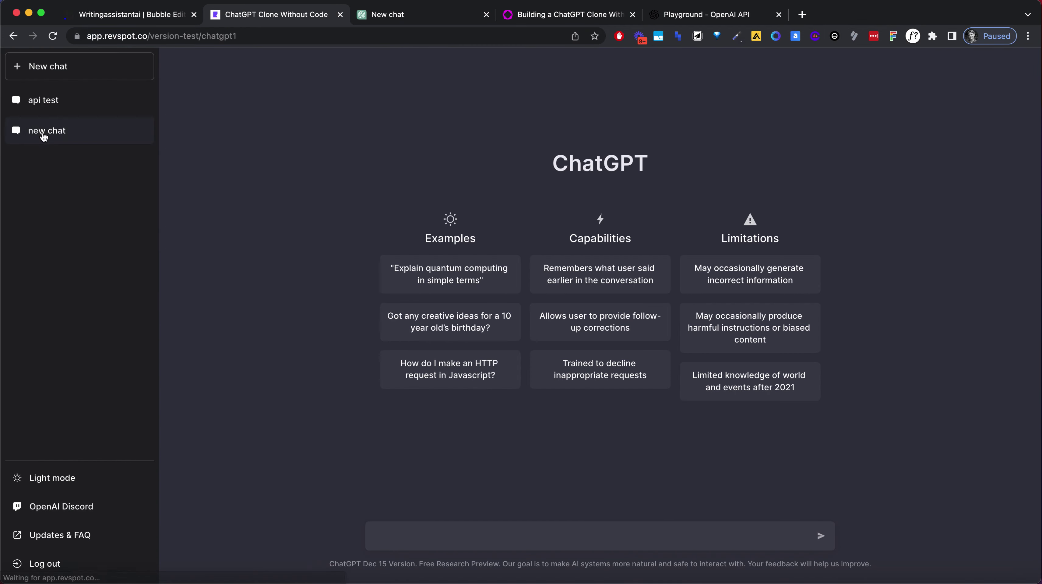
Reload the preview, reopen the api test conversation, and return to the editor.
left_click(48, 101)
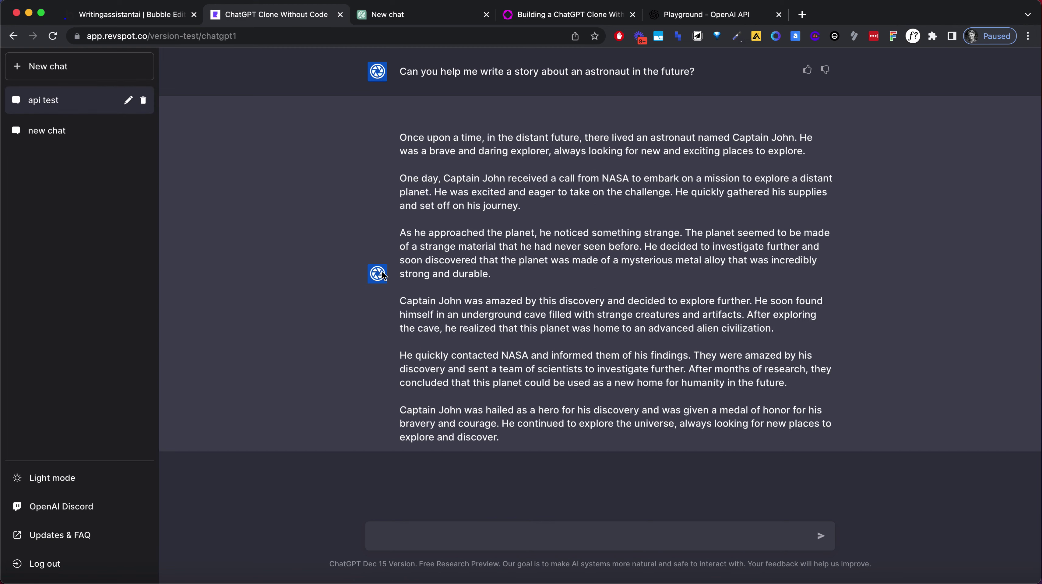
left_click(104, 16)
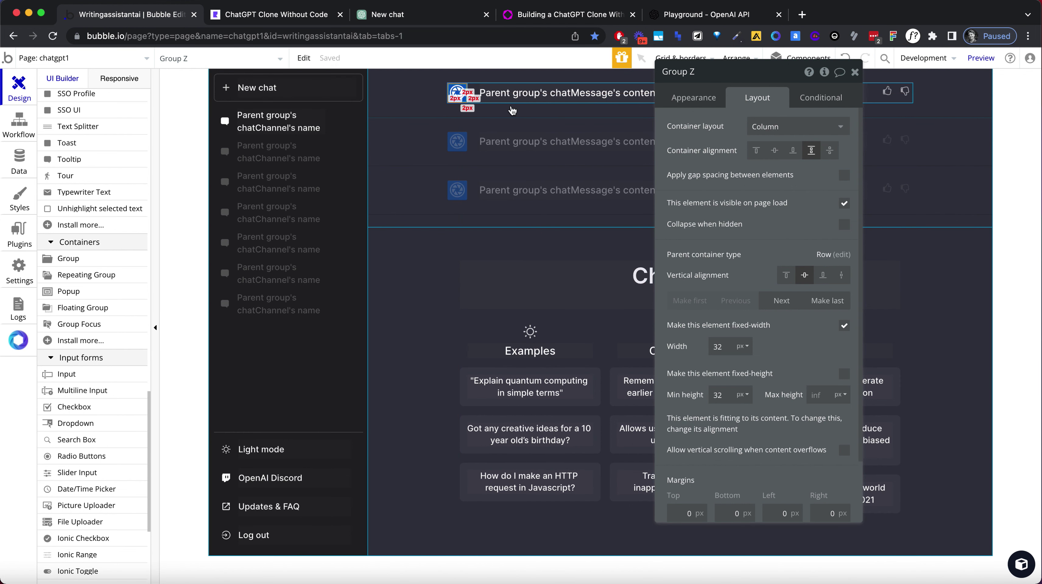
left_click(269, 14)
left_click(271, 36)
key("Return")
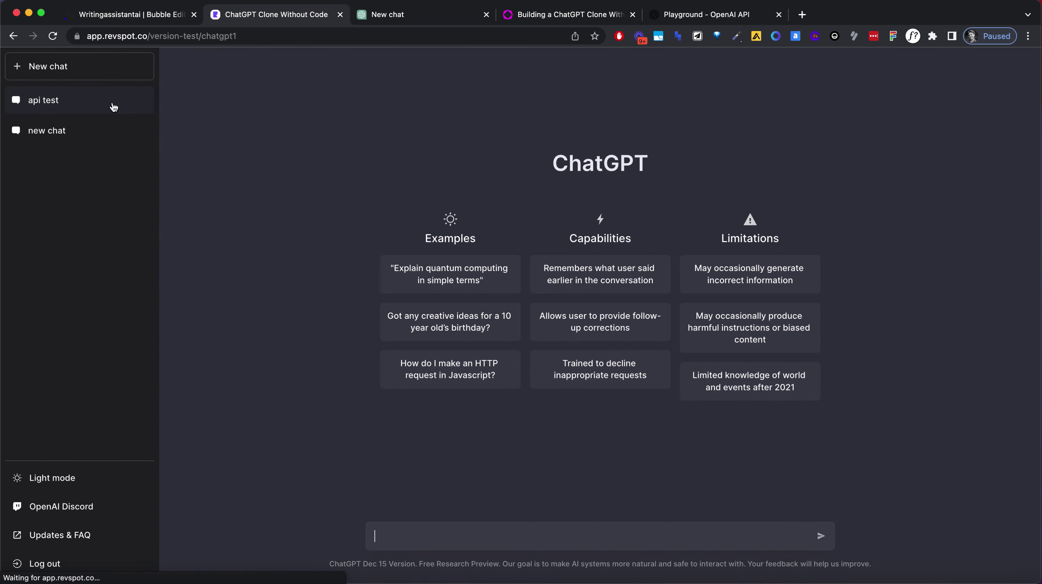
left_click(113, 106)
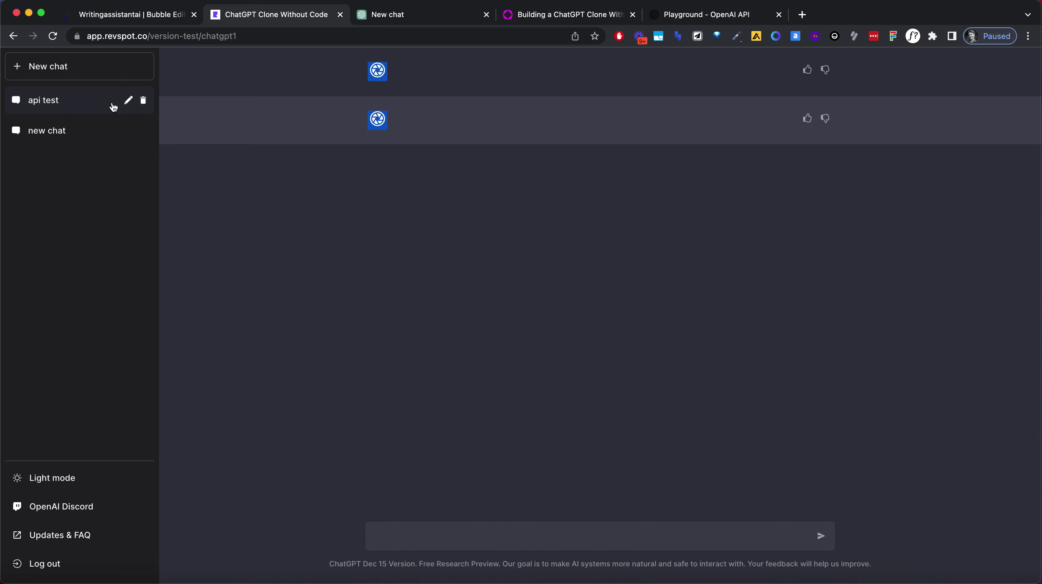
left_click(163, 21)
Set the outer message row group to a Column layout.
left_click(470, 91)
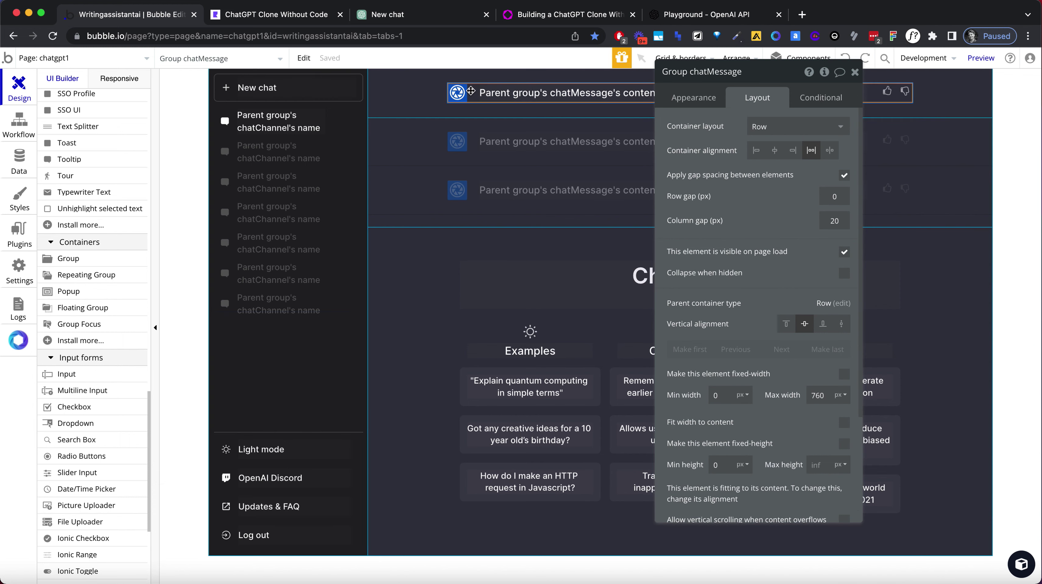
left_click_drag(762, 78, 524, 103)
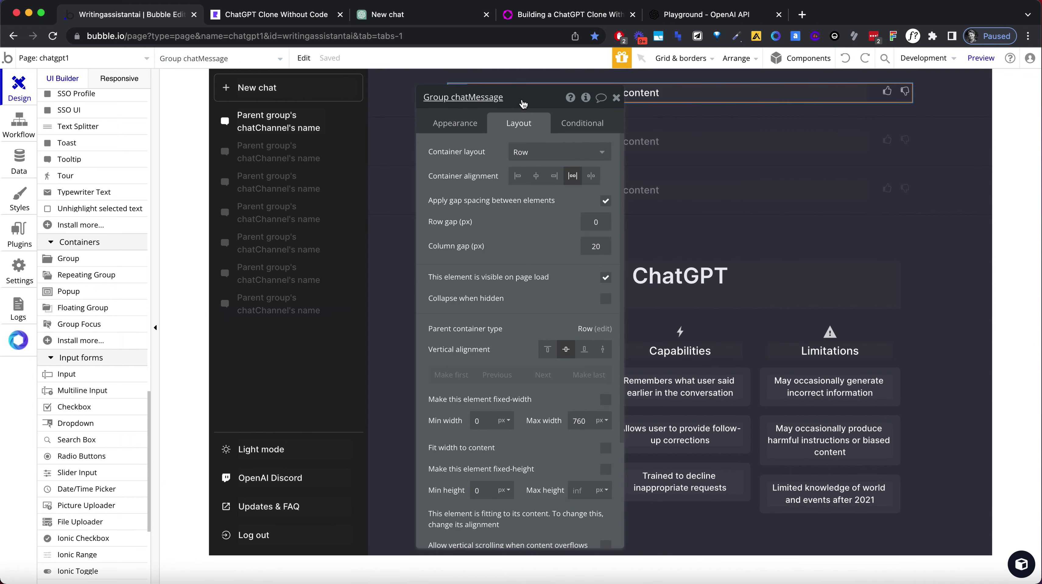
left_click(951, 95)
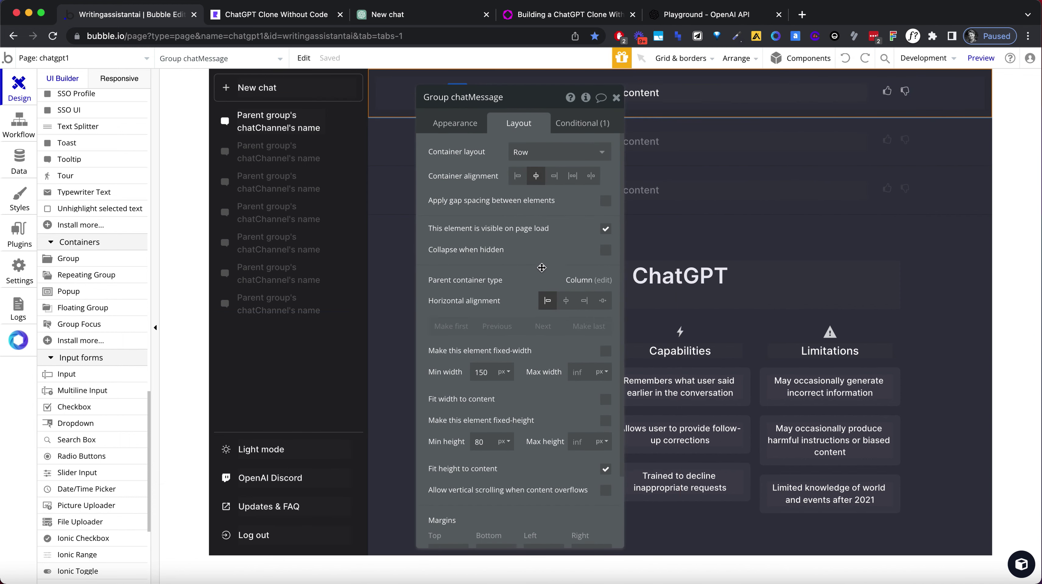
left_click(548, 152)
left_click(538, 221)
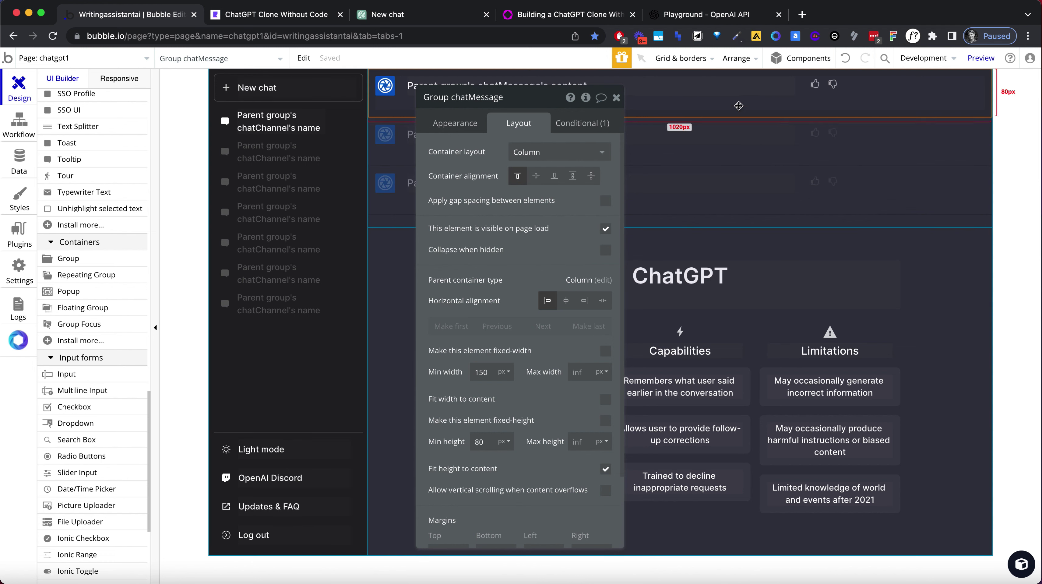
left_click(617, 98)
left_click(950, 162)
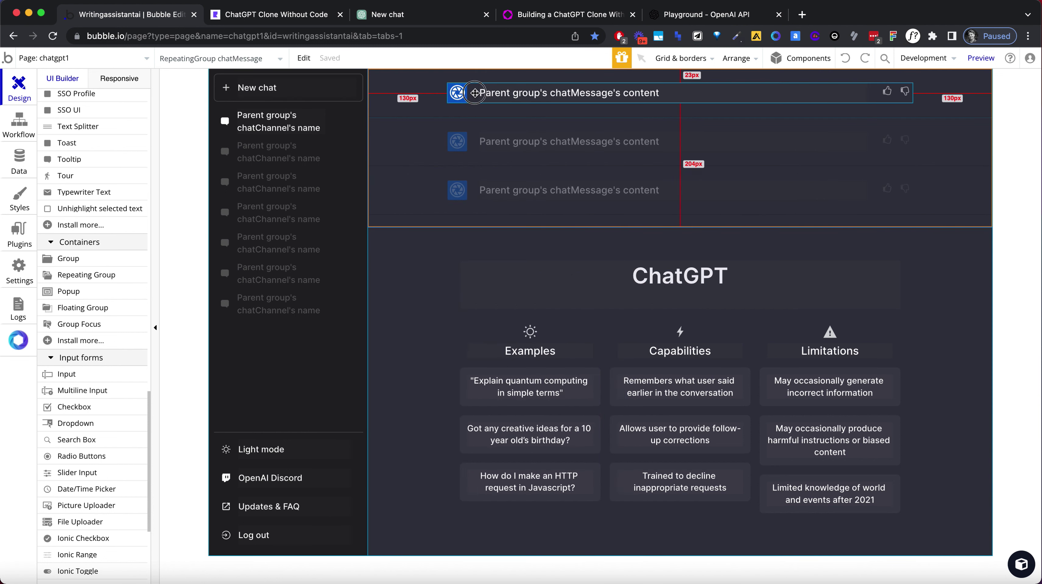
Try a Column layout on the top message row group, then switch it back to Row.
left_click(472, 92)
double_click(470, 92)
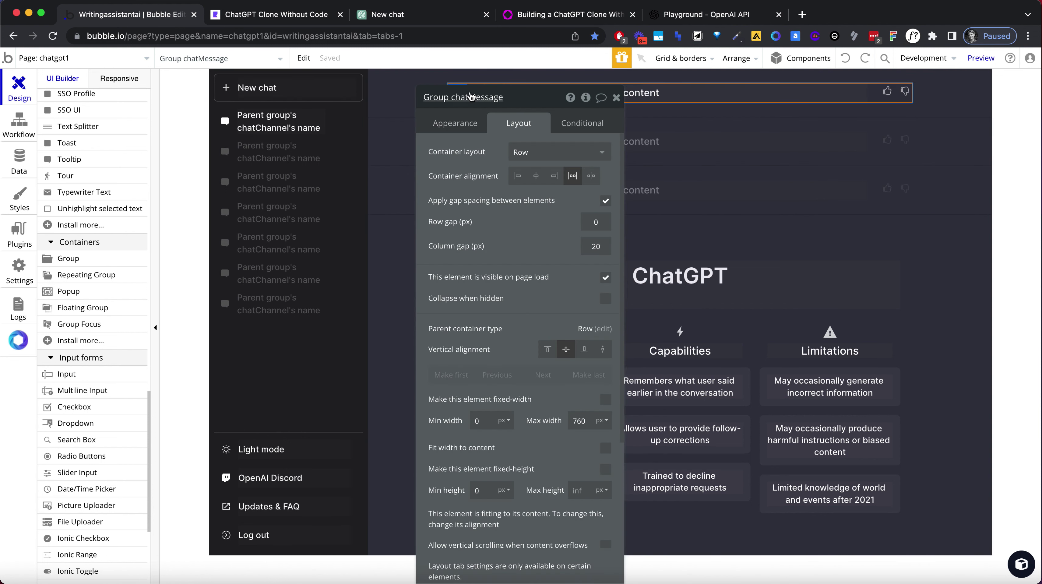
left_click(541, 152)
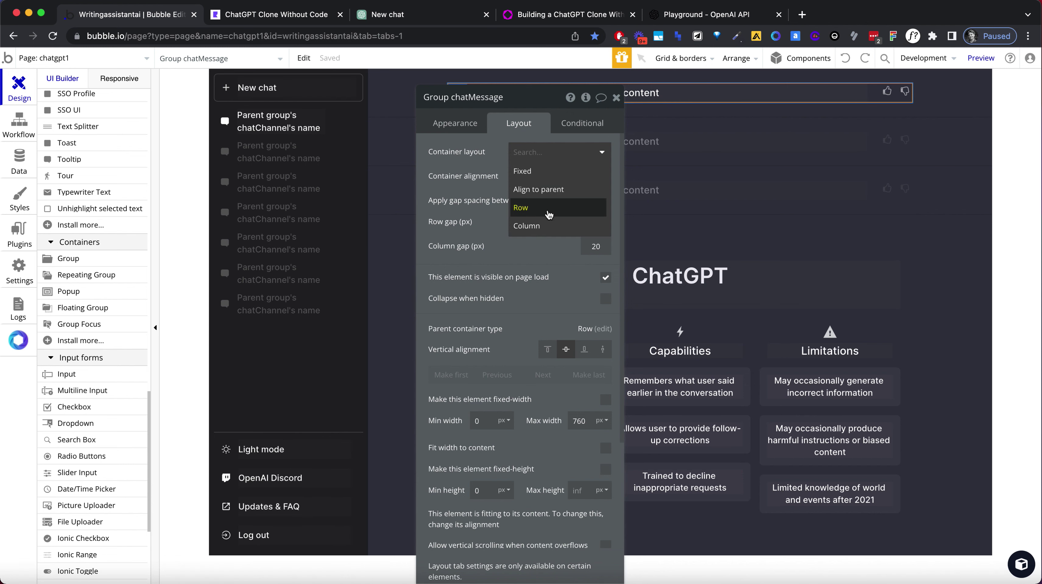
left_click(547, 225)
left_click_drag(542, 101, 834, 110)
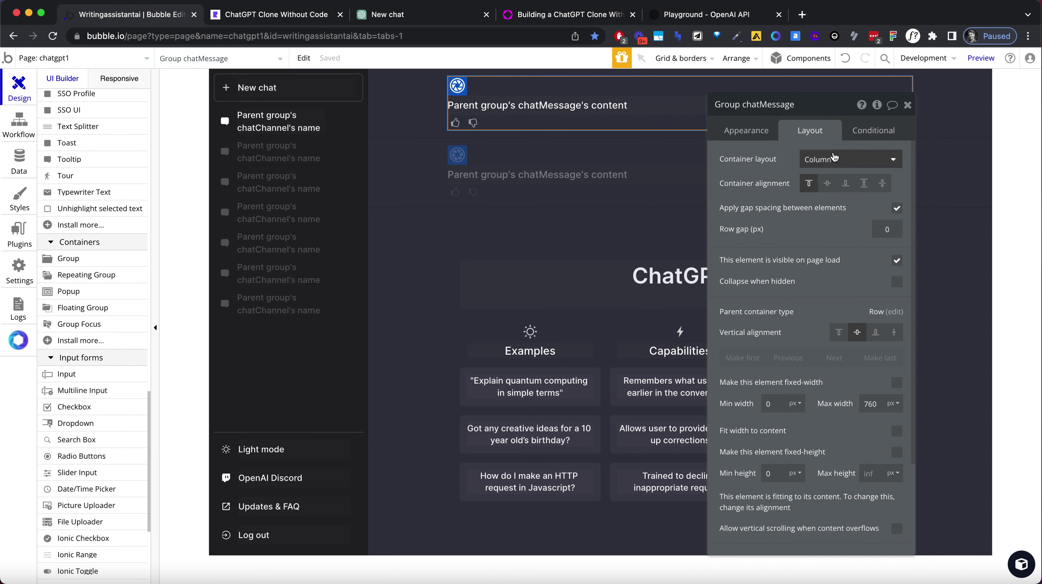
left_click(831, 159)
left_click(836, 215)
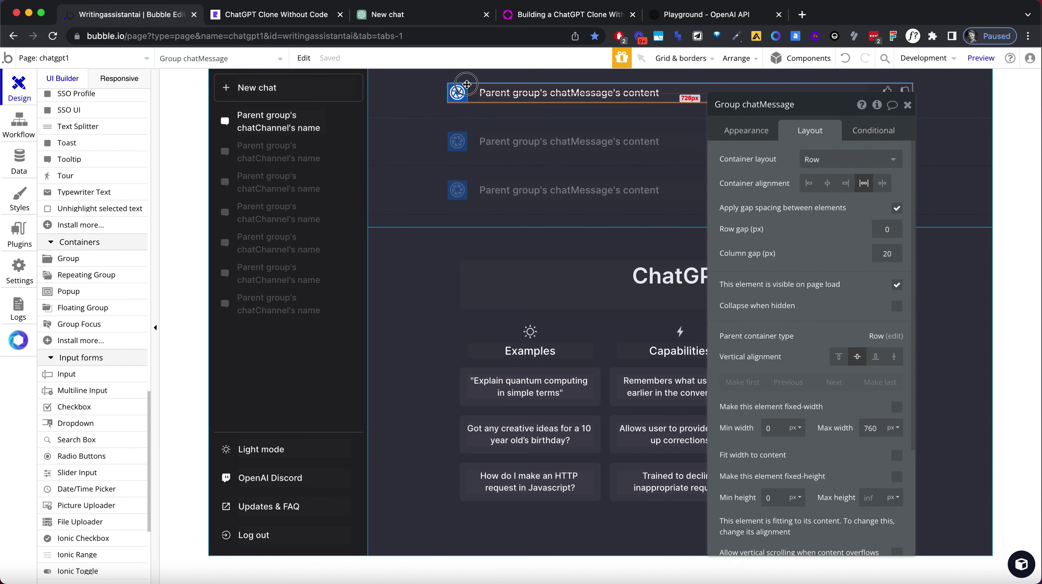
Make Group Z a top-aligned Row with the avatar centred inside, then reload the preview.
left_click(467, 89)
left_click(833, 159)
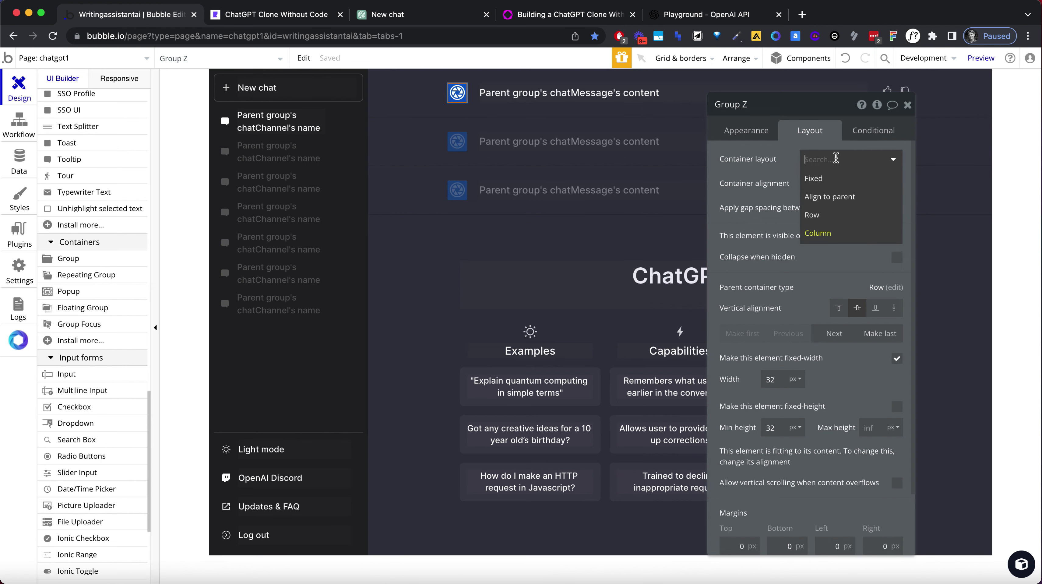
left_click(828, 212)
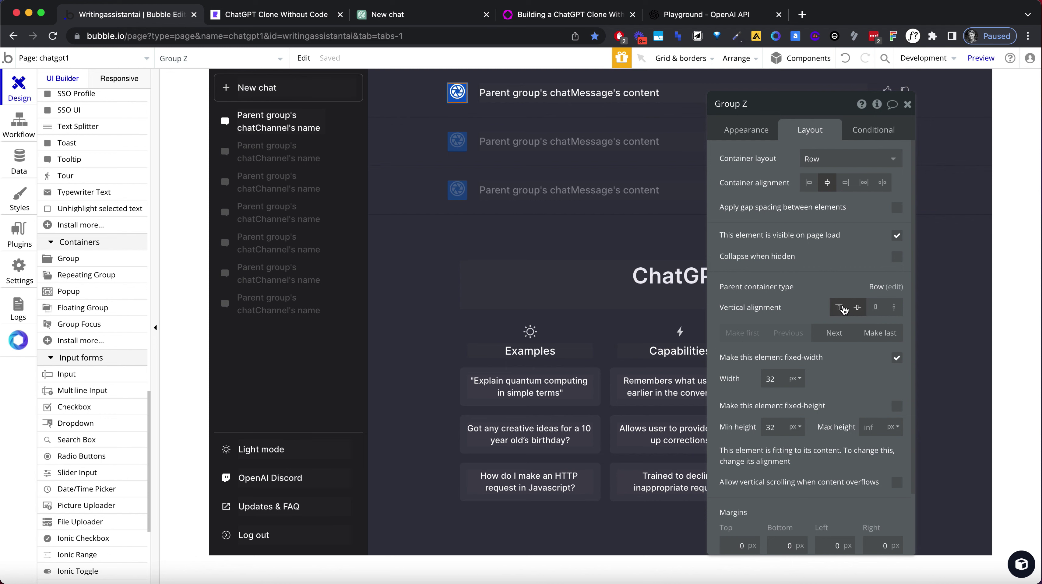
left_click(858, 308)
left_click(467, 88)
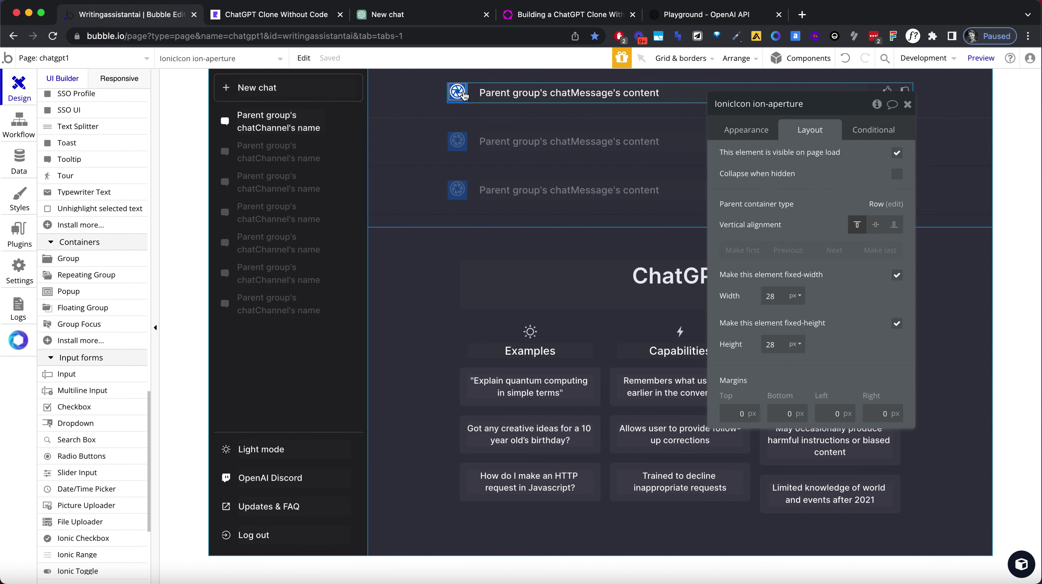
left_click(875, 228)
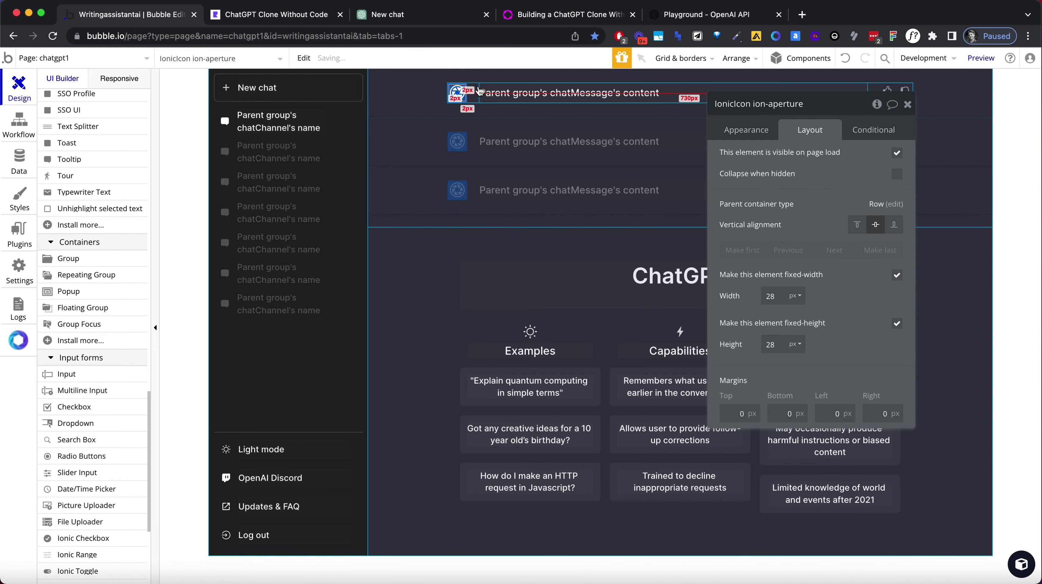
left_click(514, 104)
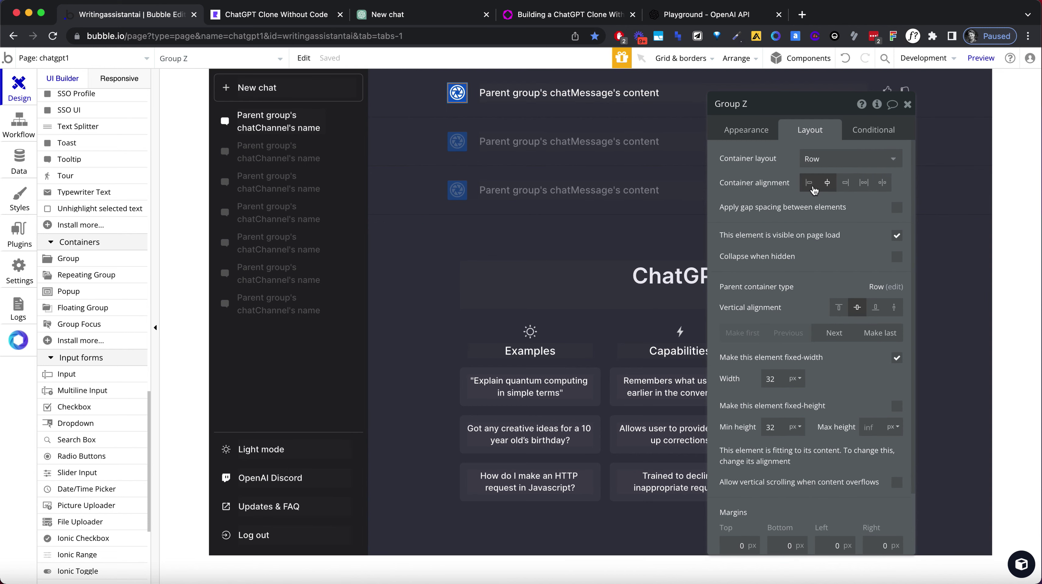
left_click(839, 308)
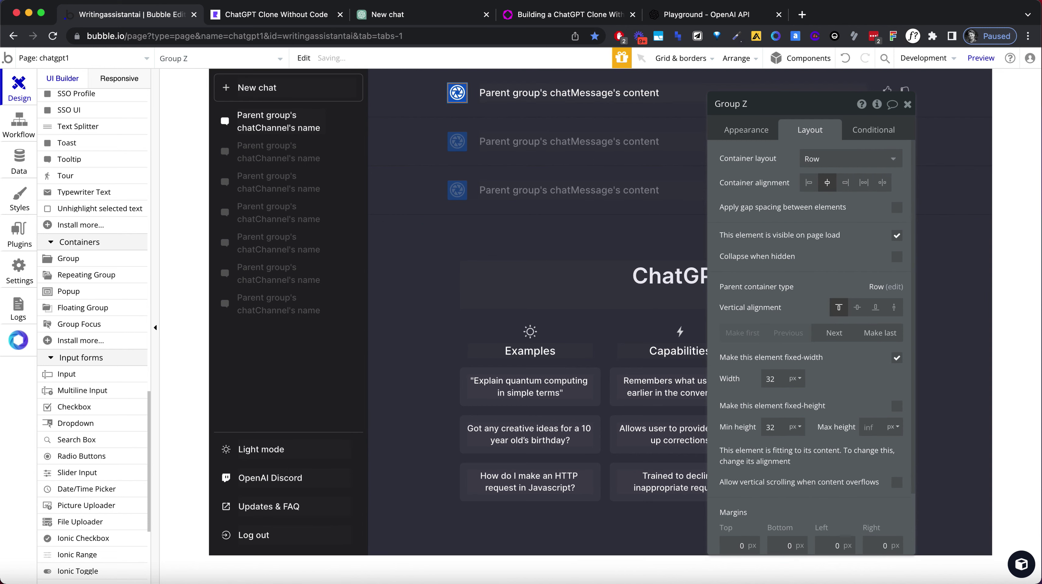
left_click(300, 14)
left_click(298, 38)
key("Return")
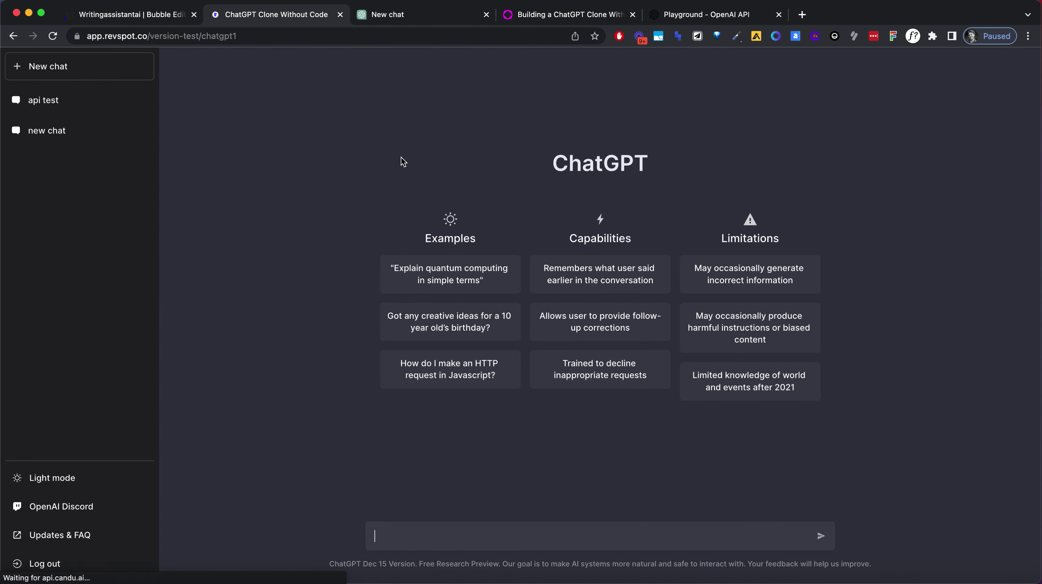
Open the api test chat and compare it against real ChatGPT after sending 'ok test'.
left_click(47, 99)
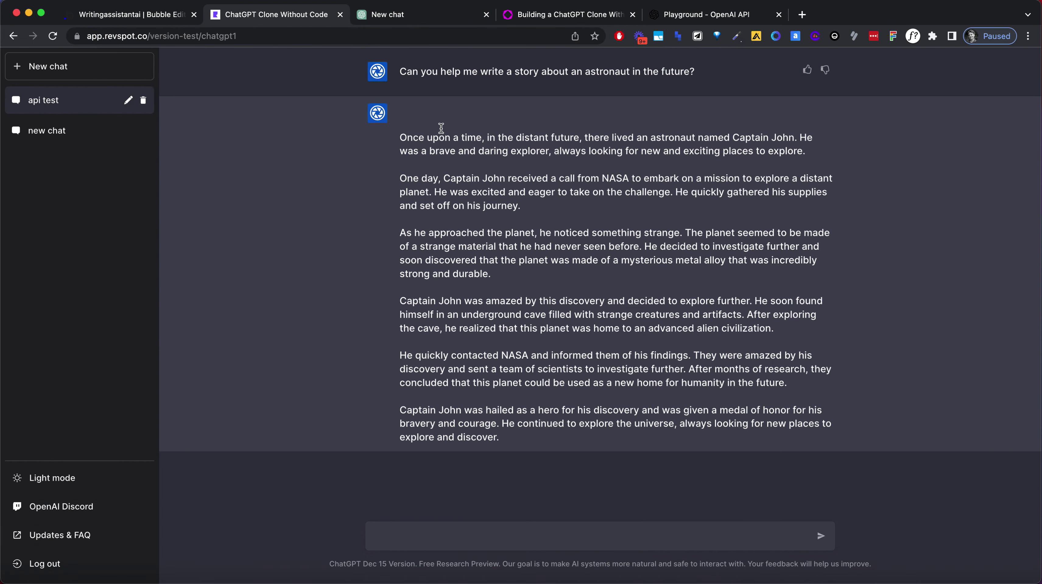
left_click(392, 17)
left_click(483, 547)
type("ok")
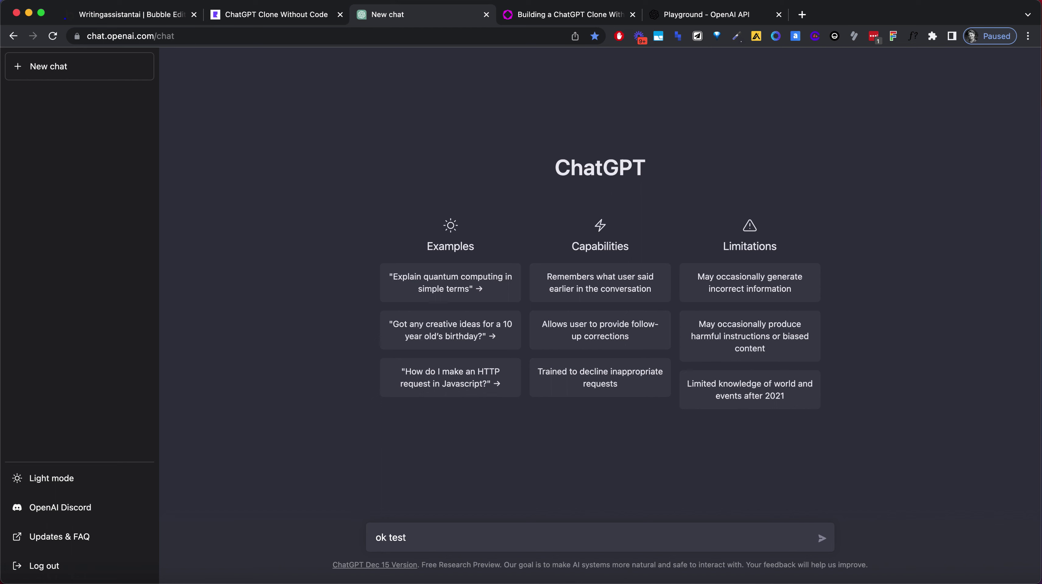
type(" test")
key("Return")
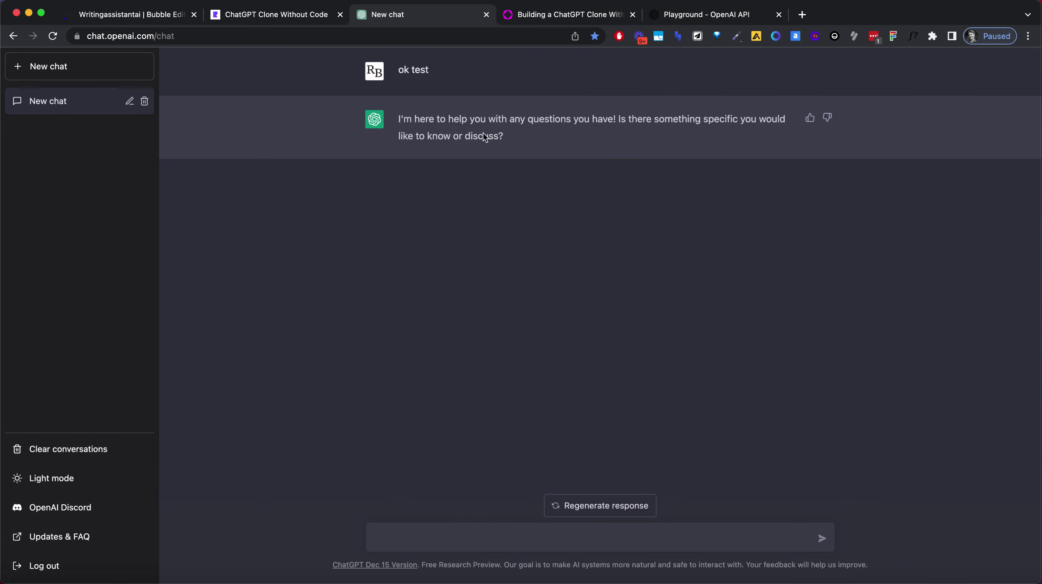
left_click(245, 15)
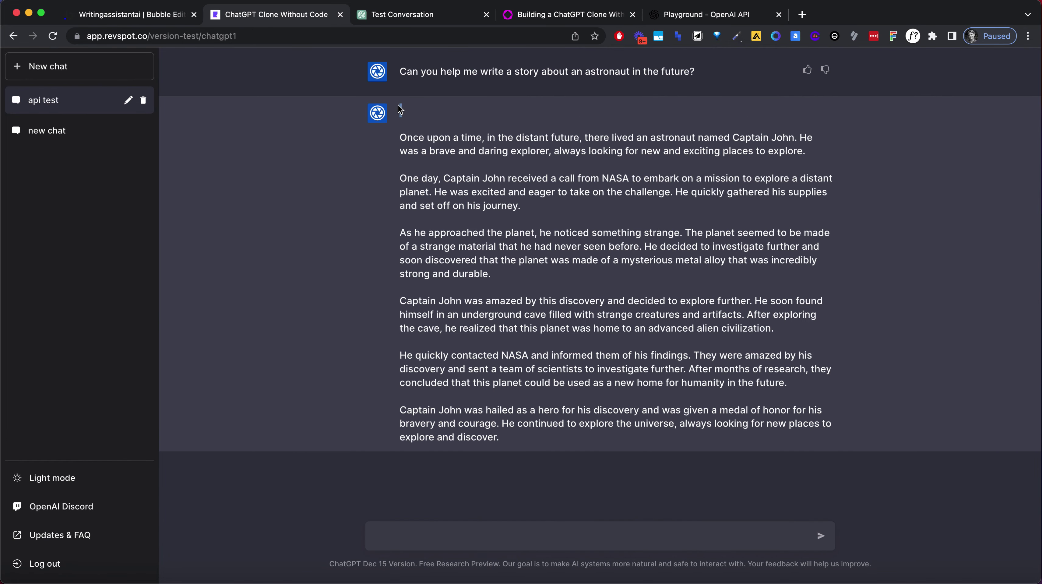
left_click(397, 23)
left_click(281, 17)
left_click(163, 22)
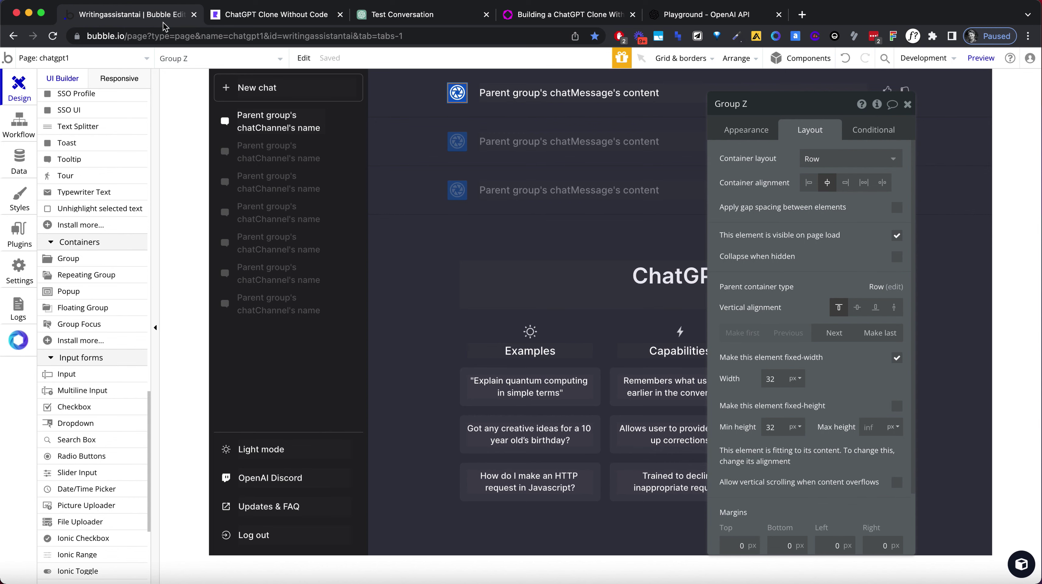
Select the outer message row group and set its top and bottom padding to 15 px.
left_click(475, 135)
left_click(473, 90)
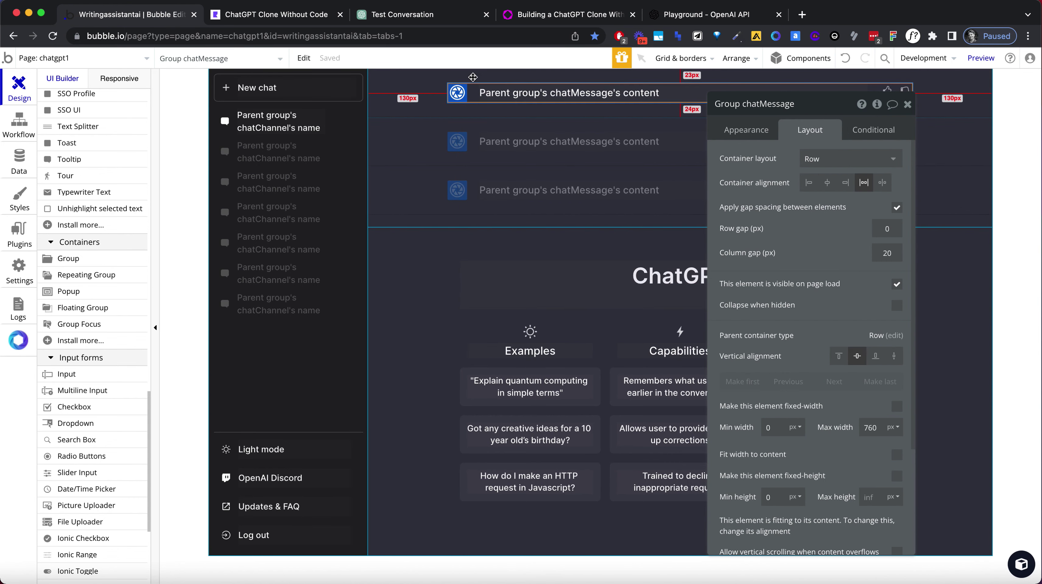
left_click(473, 77)
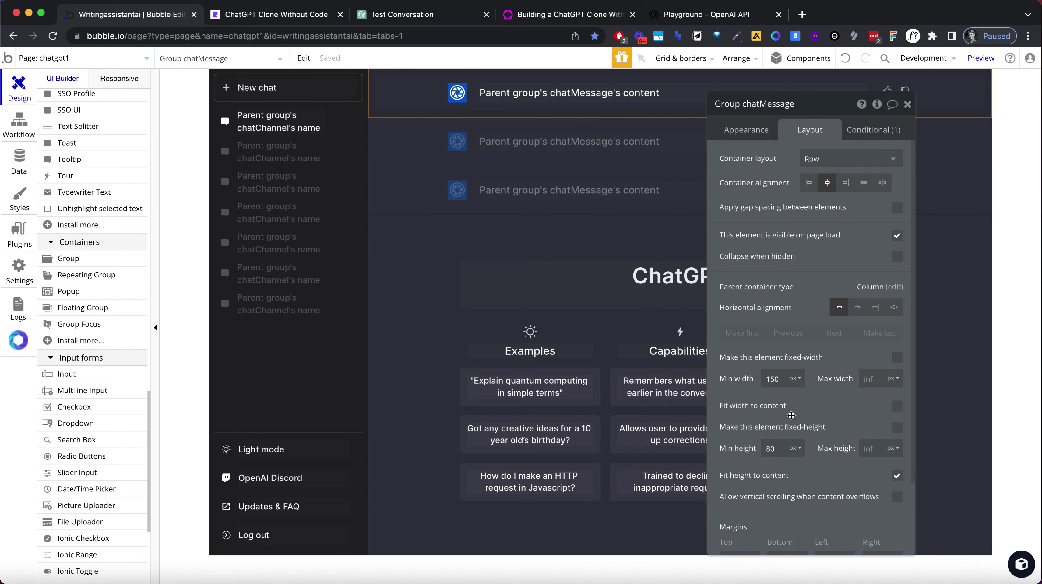
scroll(792, 415, "down", 3)
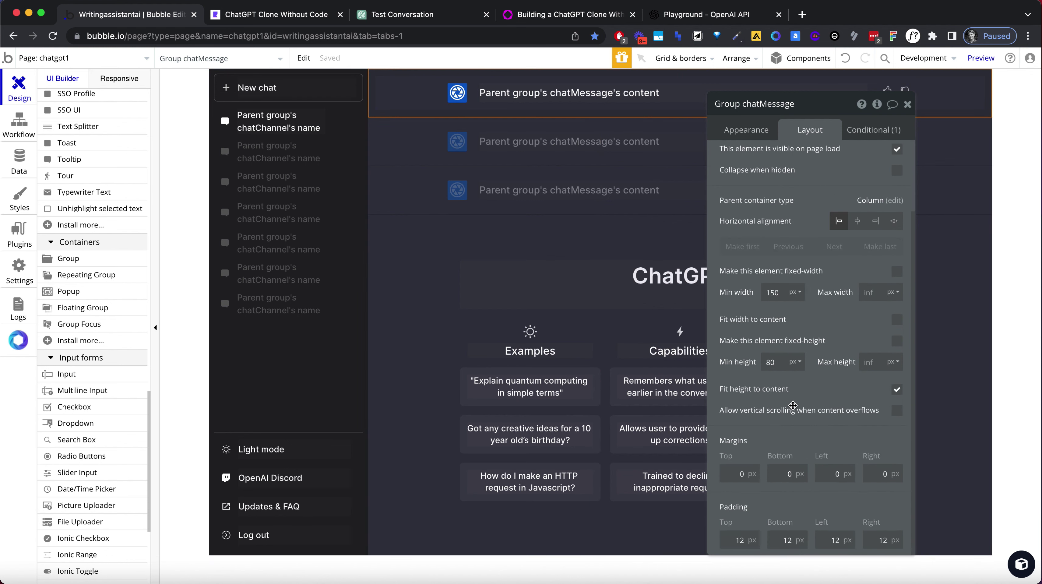
double_click(735, 544)
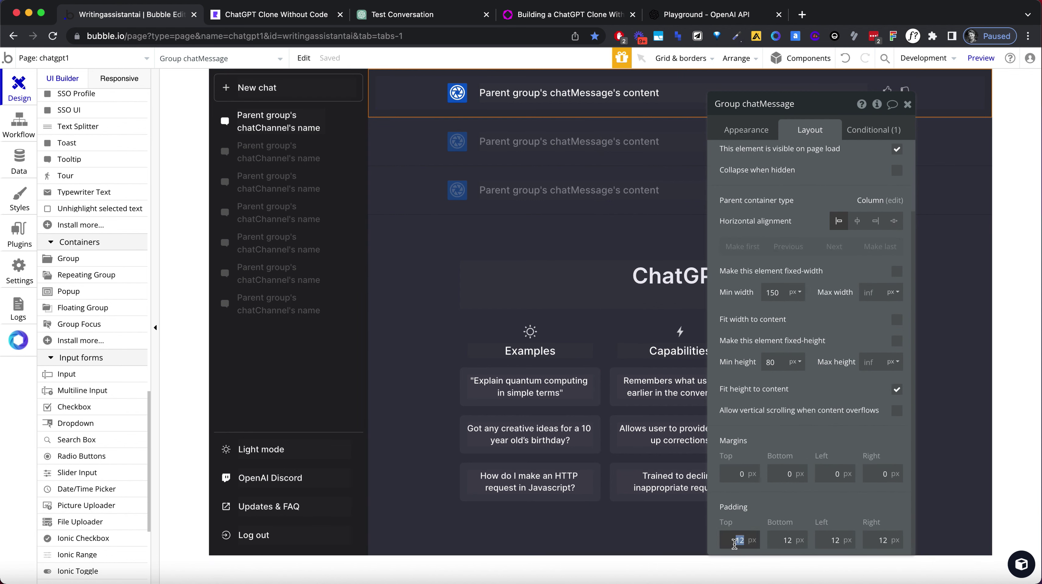
type("15")
key("Tab")
key("Tab")
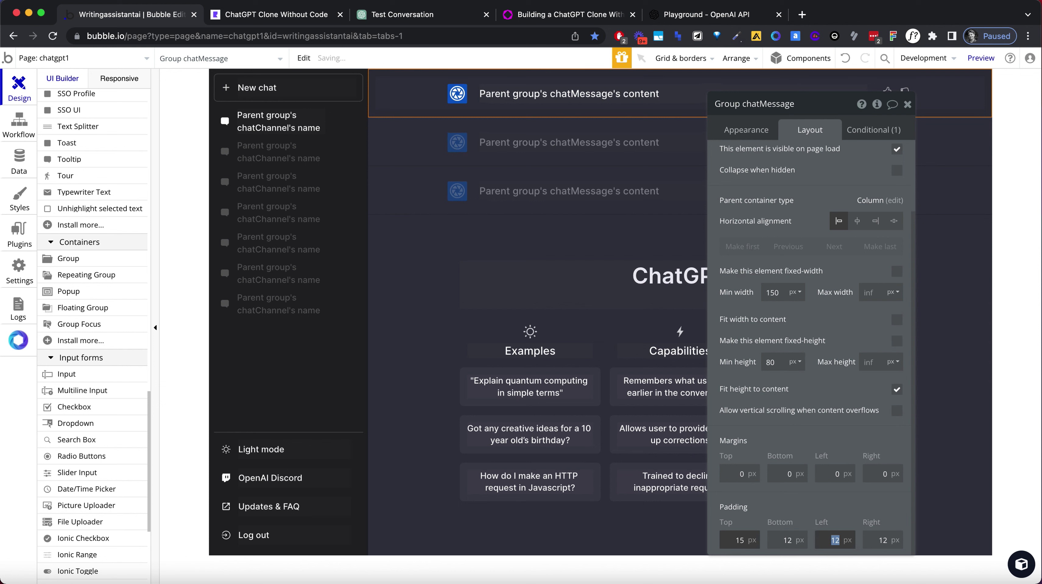
key("Tab")
key("shift+Tab")
key("shift+Tab")
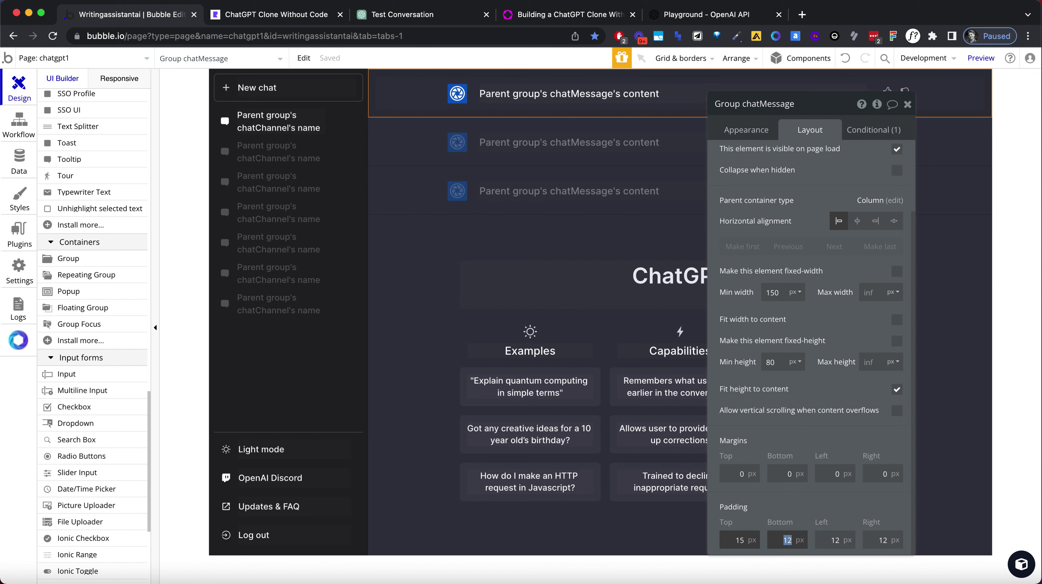
key("Tab")
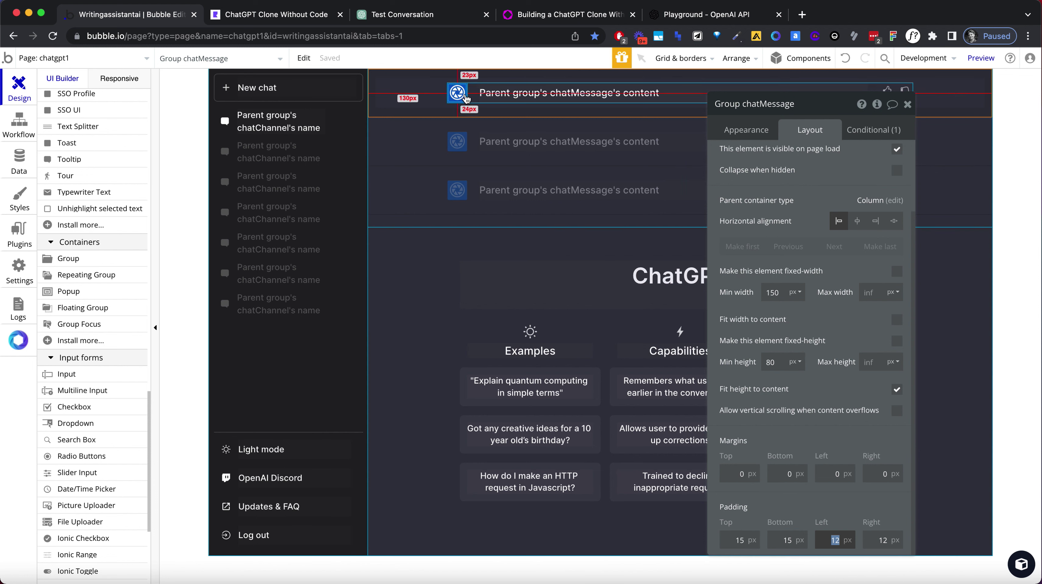
left_click_drag(835, 105, 534, 123)
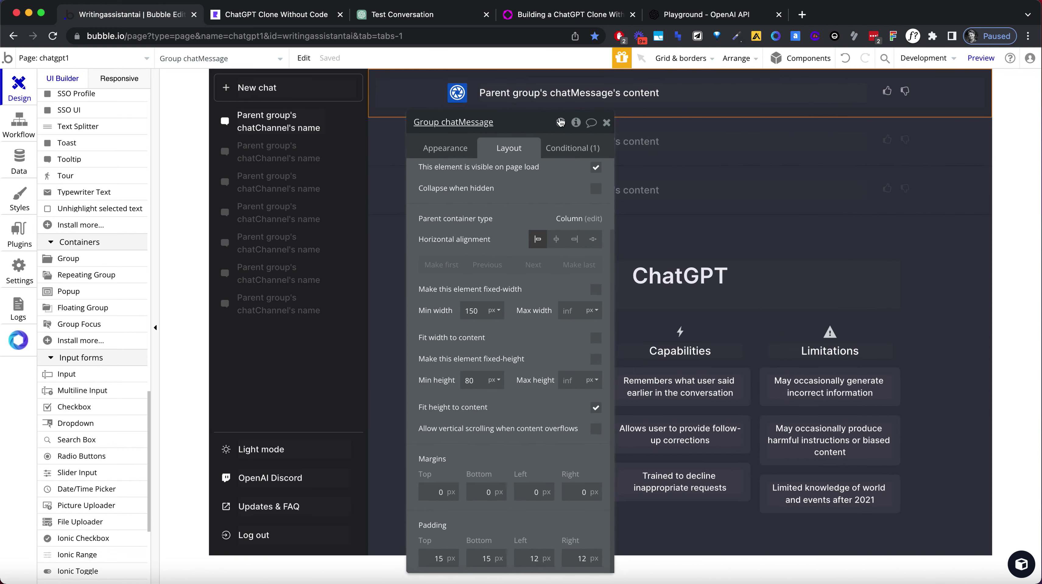
left_click(827, 87)
Check the story's paragraph spacing in the preview, then inspect the message text and row group.
left_click(304, 17)
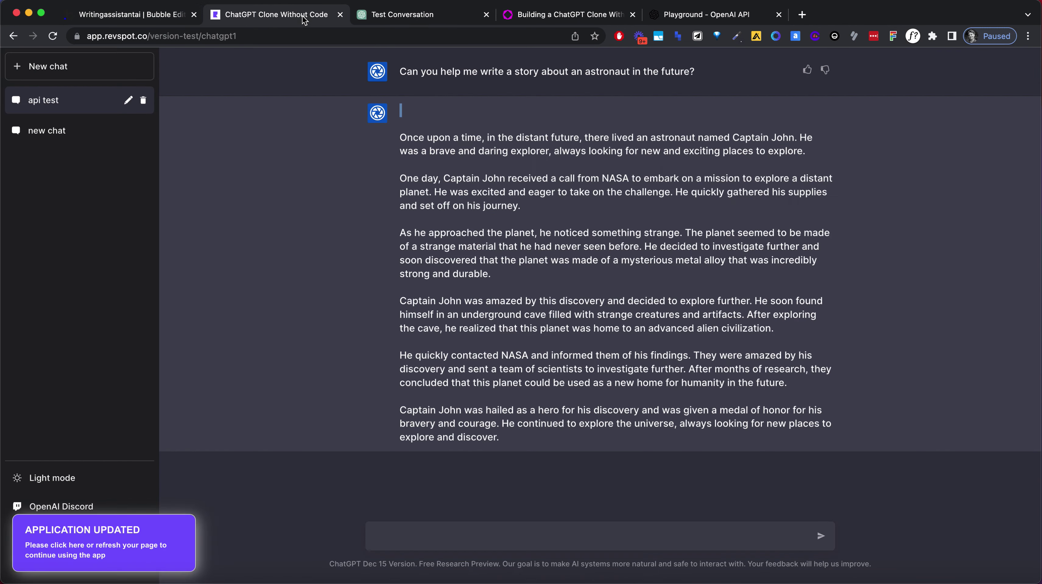
left_click(774, 176)
left_click_drag(841, 194, 813, 332)
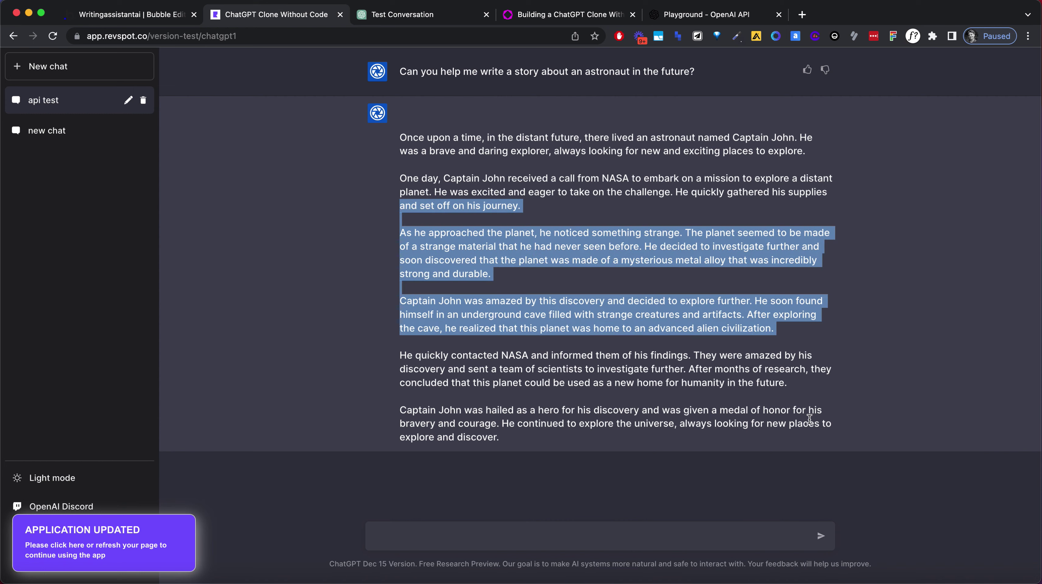
left_click_drag(809, 423, 709, 138)
left_click(164, 15)
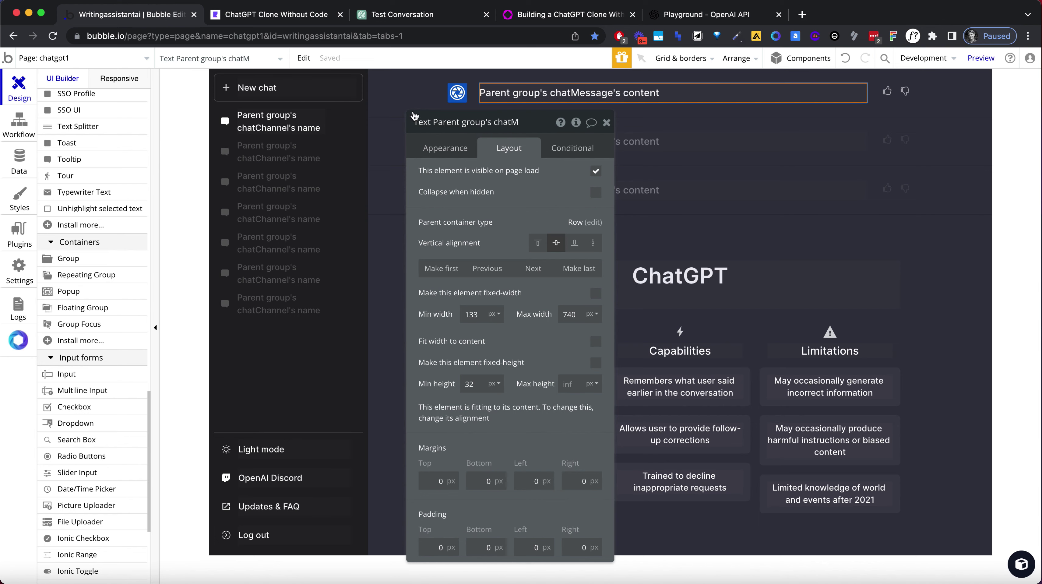
left_click(702, 93)
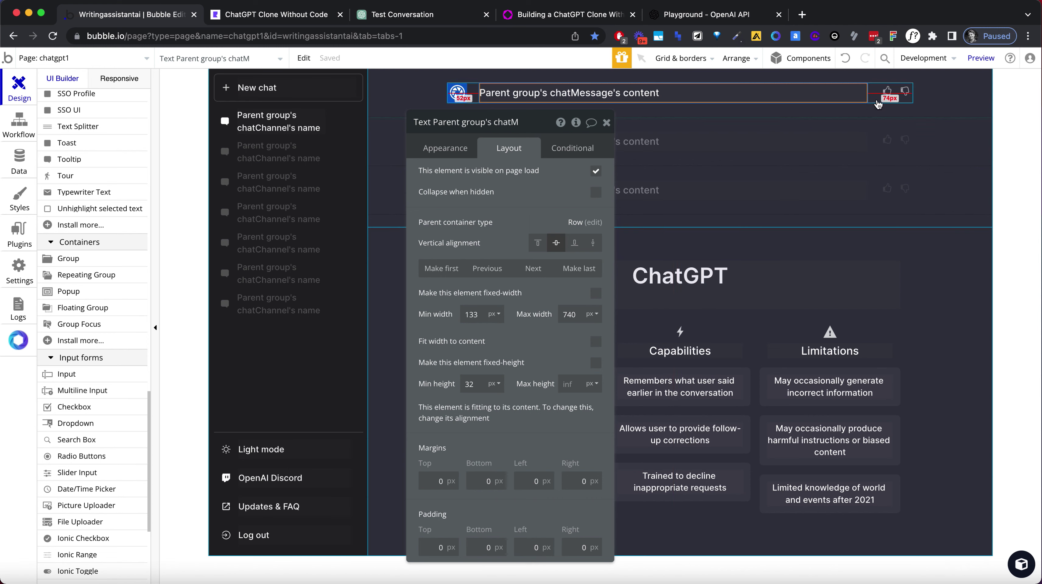
left_click(877, 101)
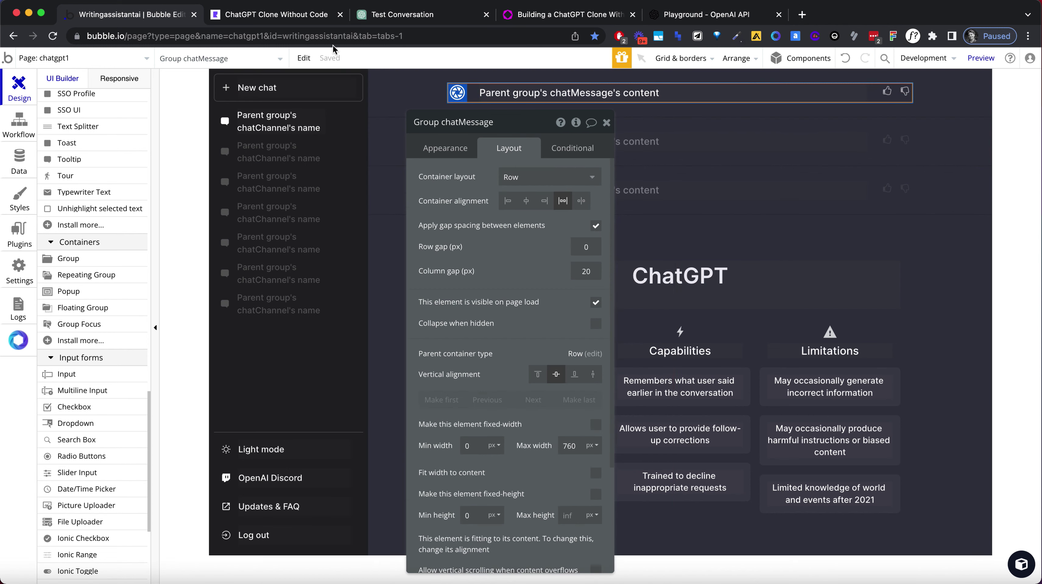
Reload the preview and begin typing 'Hello - what is the capita' in the message box.
left_click(301, 19)
key("Return")
type("Hello - what is the capital of Sweden?")
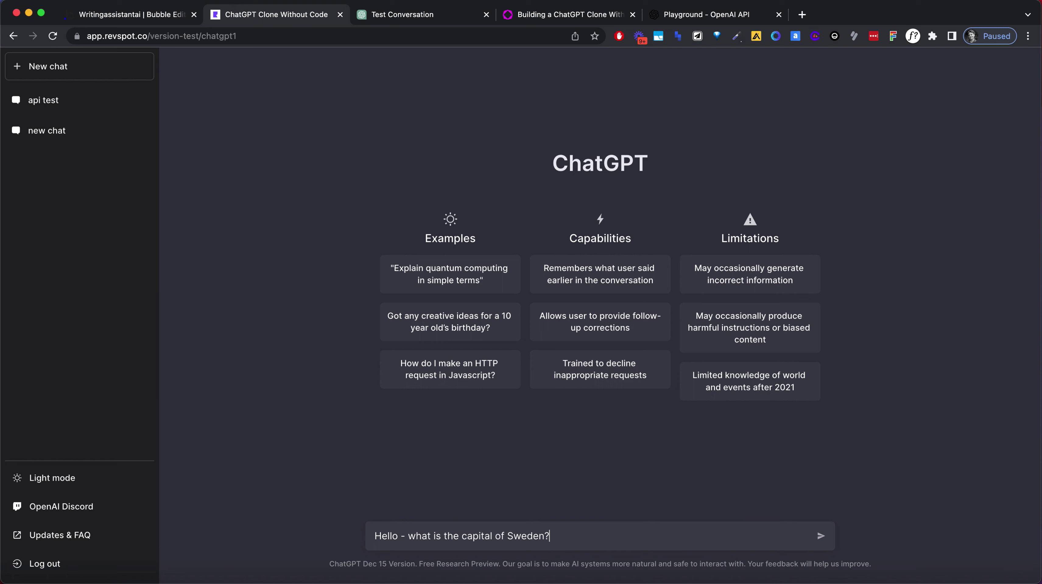
Send the Sweden capital question, inspect the spacing of the Stockholm reply, and return to the editor.
key("Return")
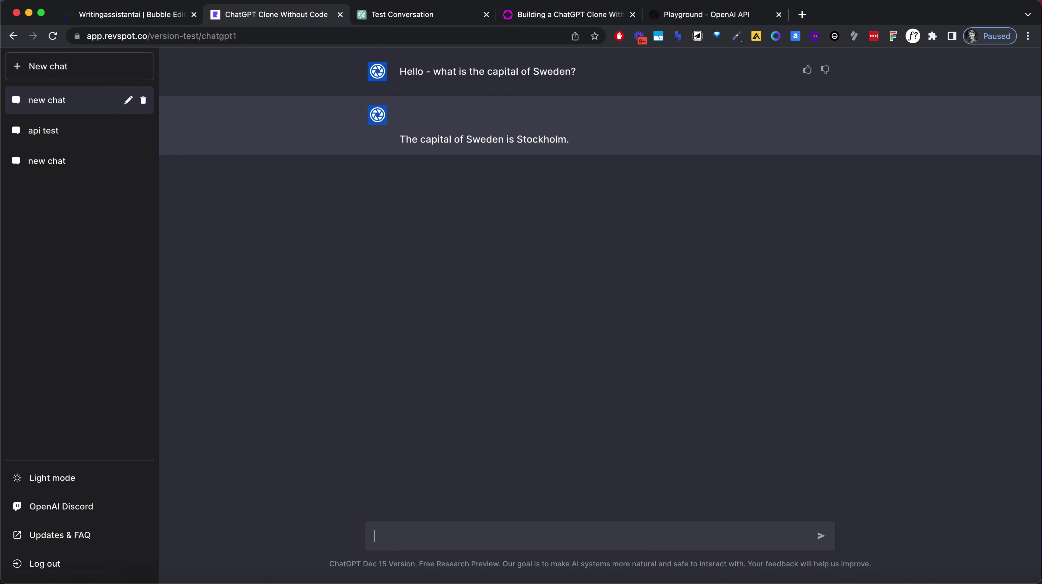
triple_click(495, 139)
left_click(478, 116)
left_click_drag(402, 138, 386, 97)
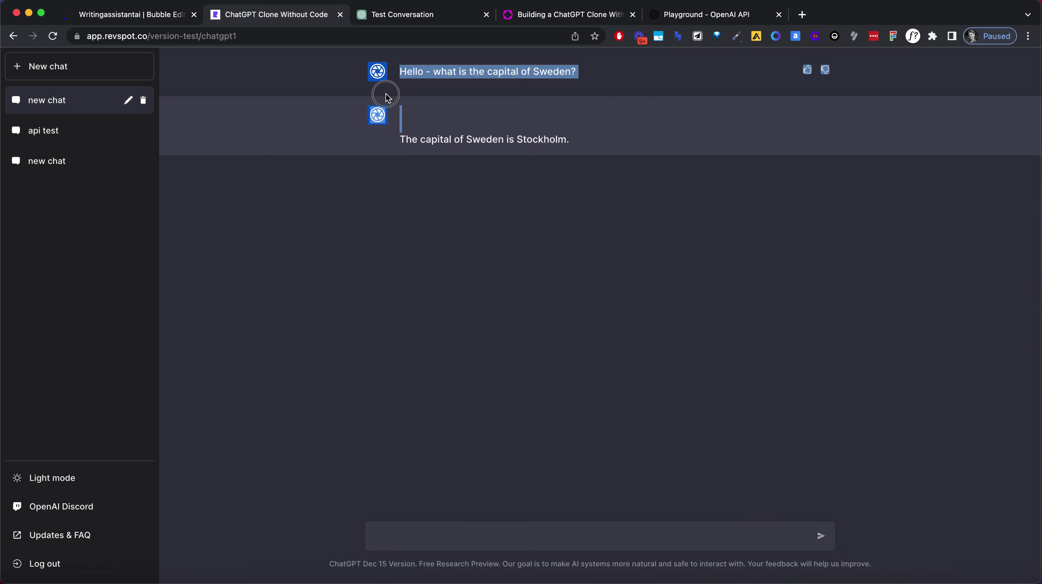
left_click(412, 135)
left_click_drag(400, 139, 396, 90)
left_click(405, 129)
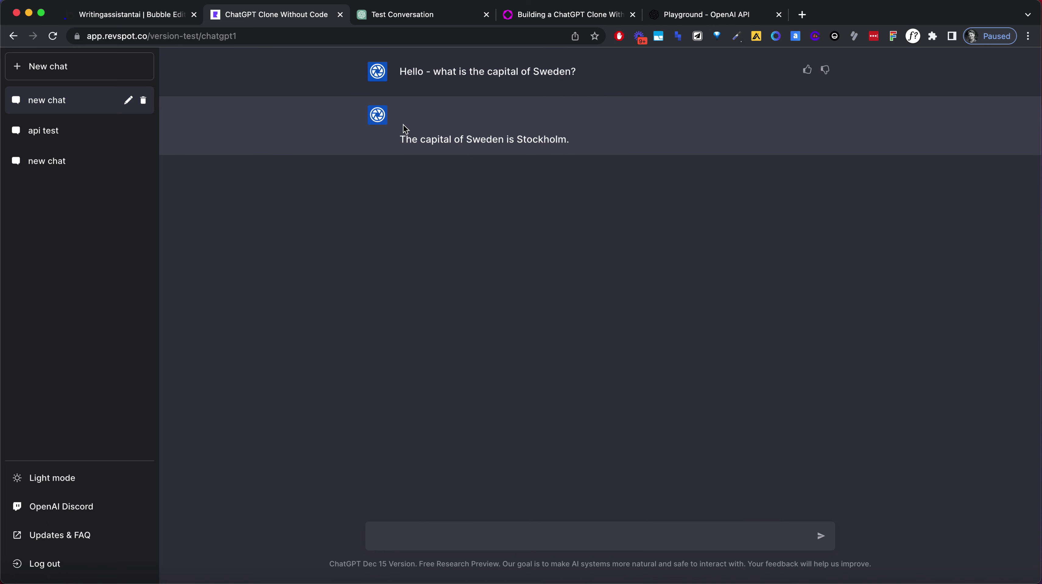
left_click_drag(401, 140, 401, 119)
left_click(151, 21)
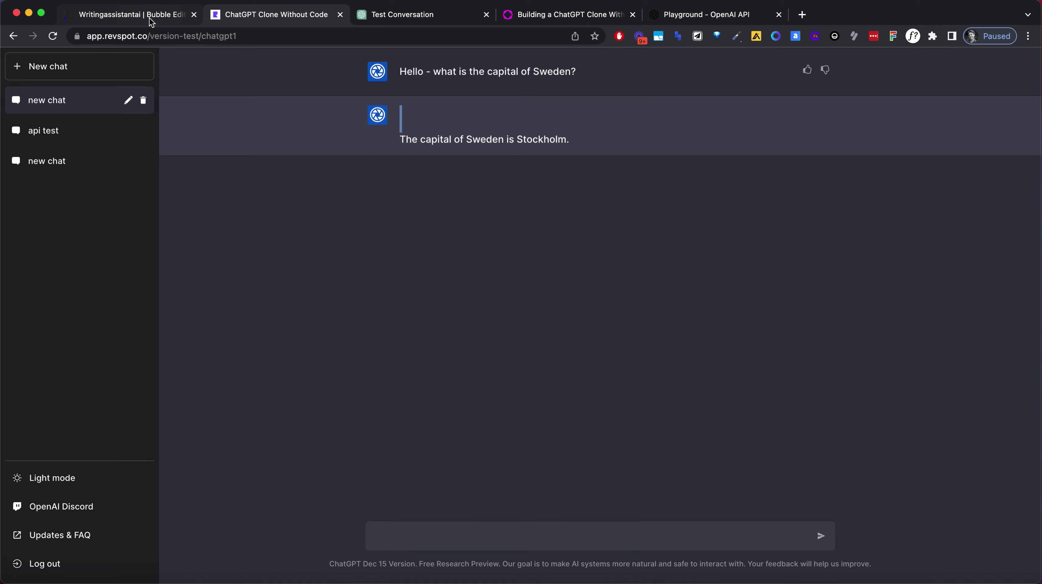
Copy the GPT3 Completion step from the empty-chat workflow into the existing-chat workflow.
left_click(23, 130)
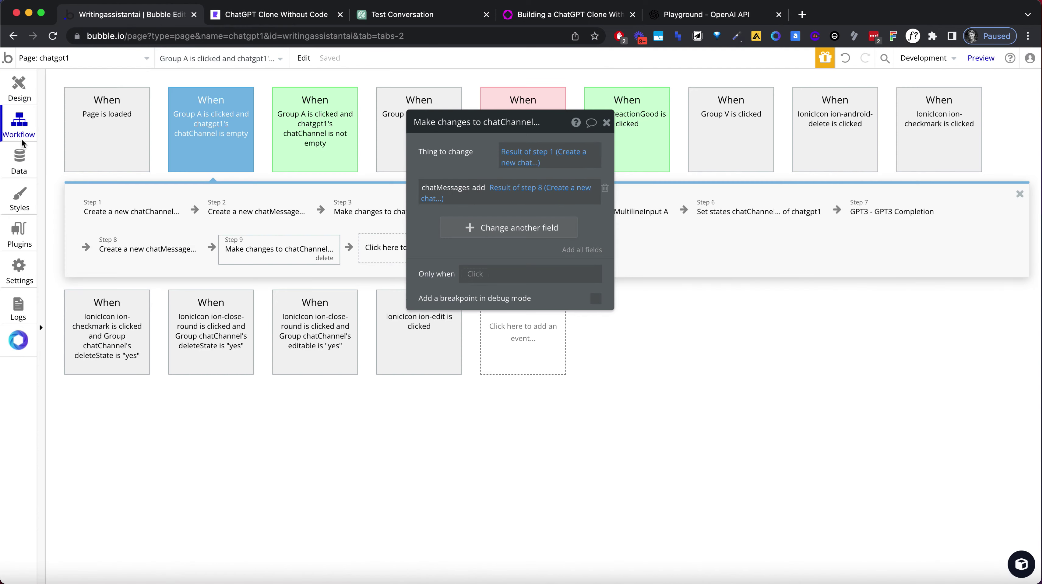
left_click(606, 122)
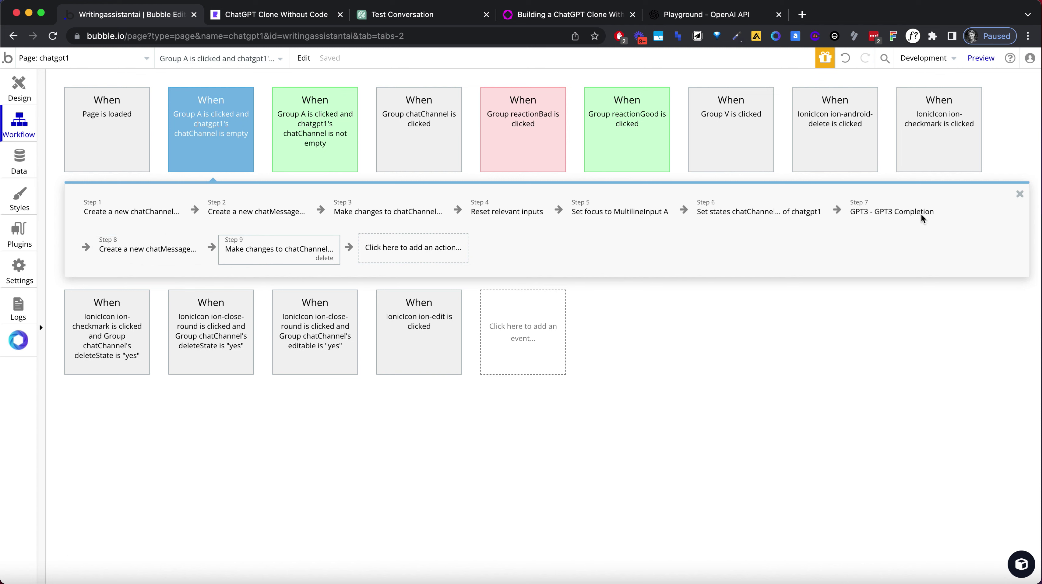
right_click(885, 212)
left_click(913, 295)
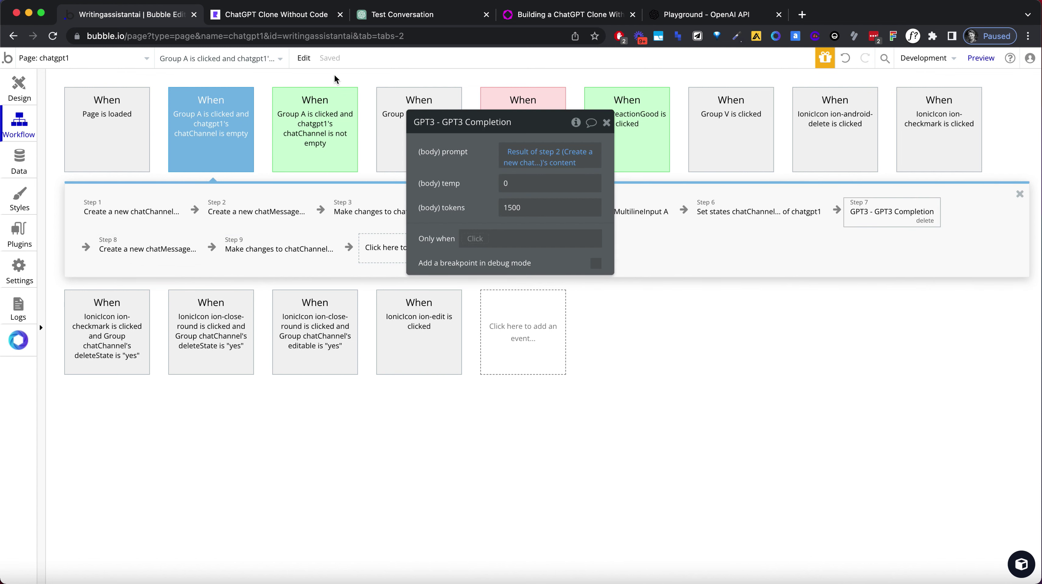
left_click(329, 119)
right_click(665, 210)
left_click(690, 217)
Copy step 8, creating the new chatMessage, into the existing-chat workflow.
left_click(213, 129)
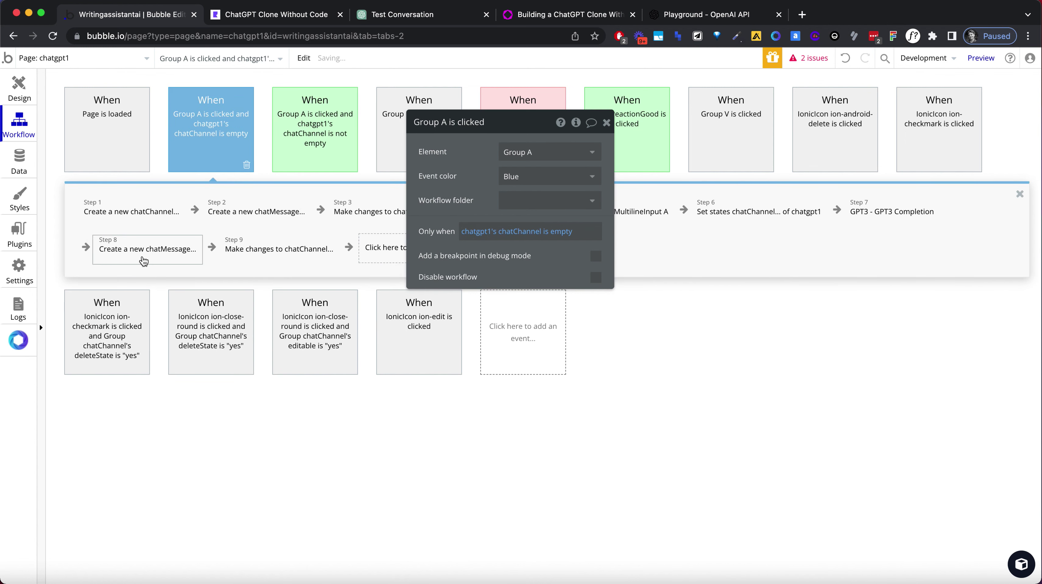
right_click(141, 256)
left_click(167, 334)
left_click(315, 140)
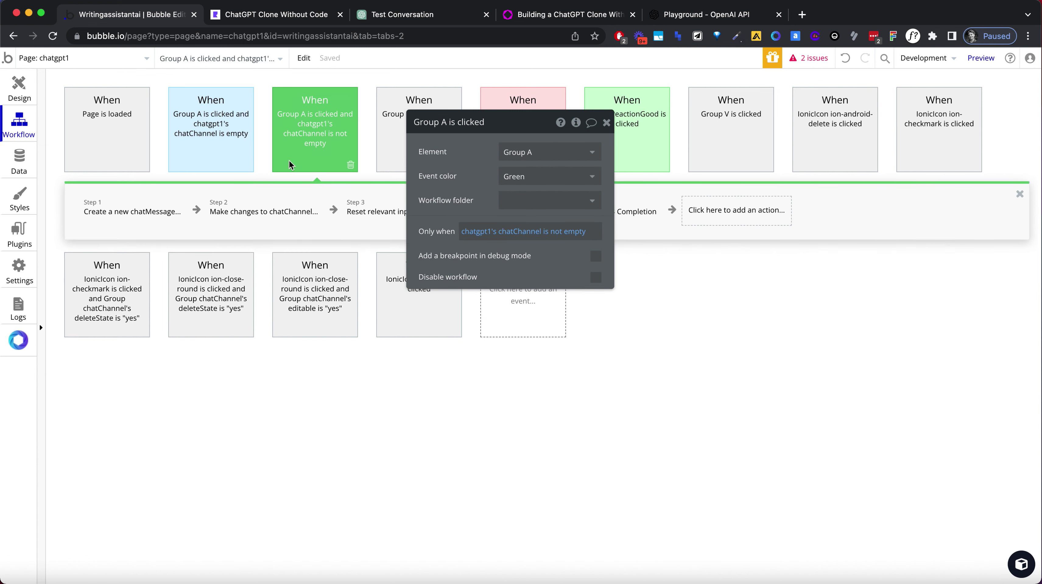
right_click(720, 203)
left_click(732, 211)
Copy step 9, the chatChannel update, toward the end of the existing-chat workflow.
left_click(211, 143)
right_click(296, 248)
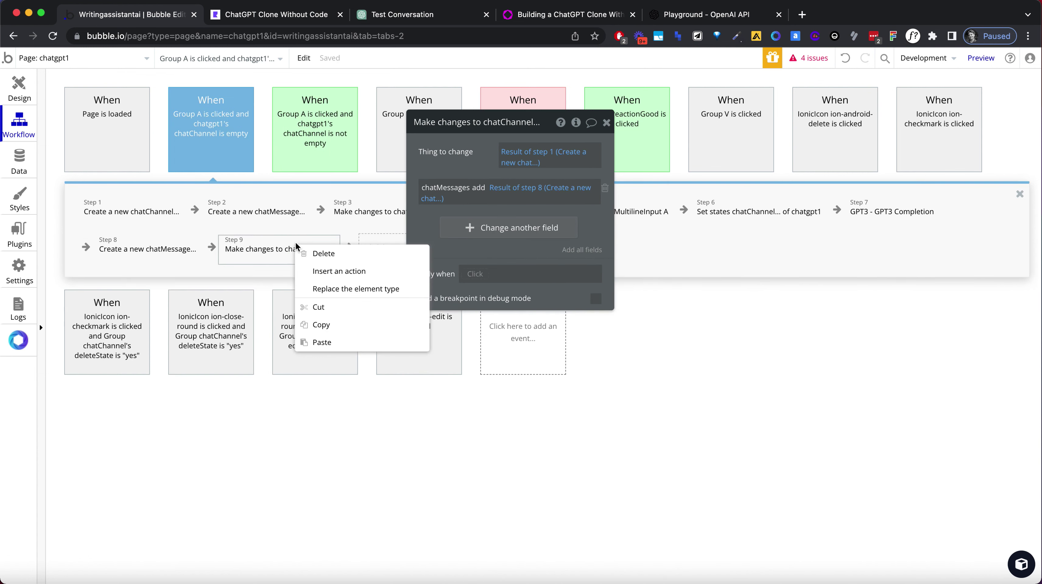
left_click(321, 323)
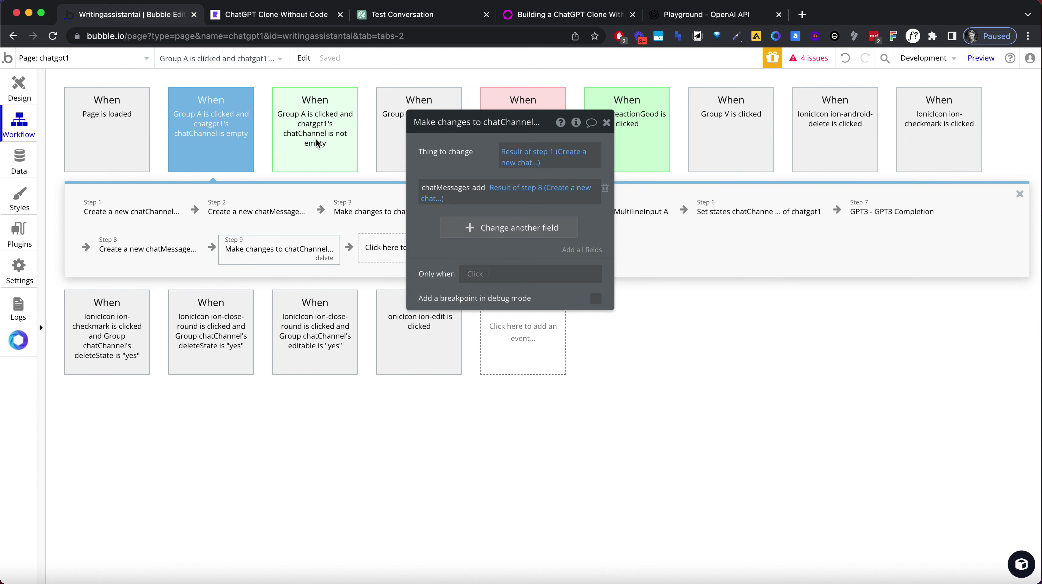
left_click(315, 139)
right_click(852, 199)
Paste the chatChannel update step, then set the GPT3 prompt to Result of step 1's content.
left_click(847, 217)
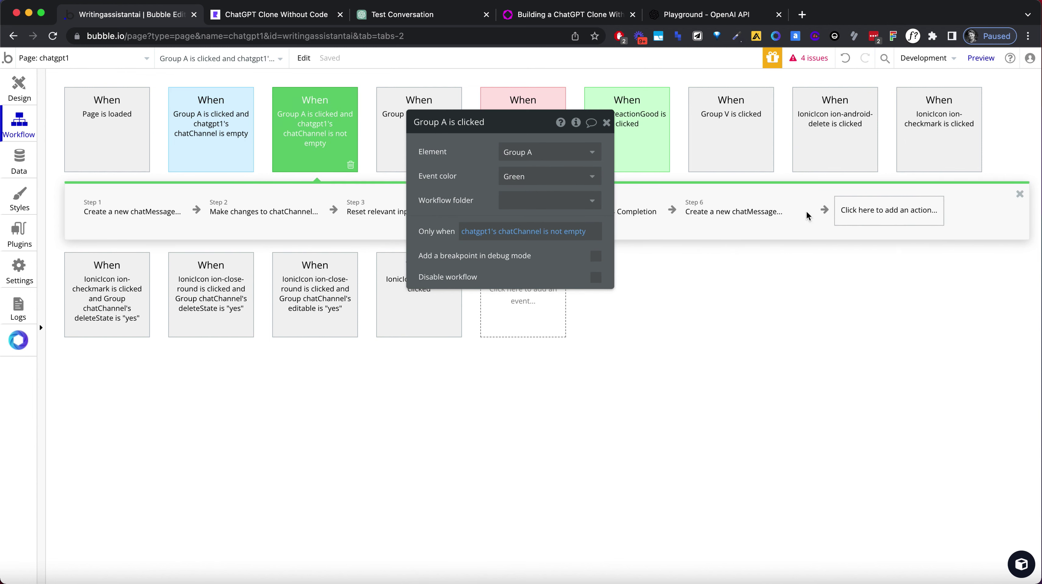
left_click(607, 122)
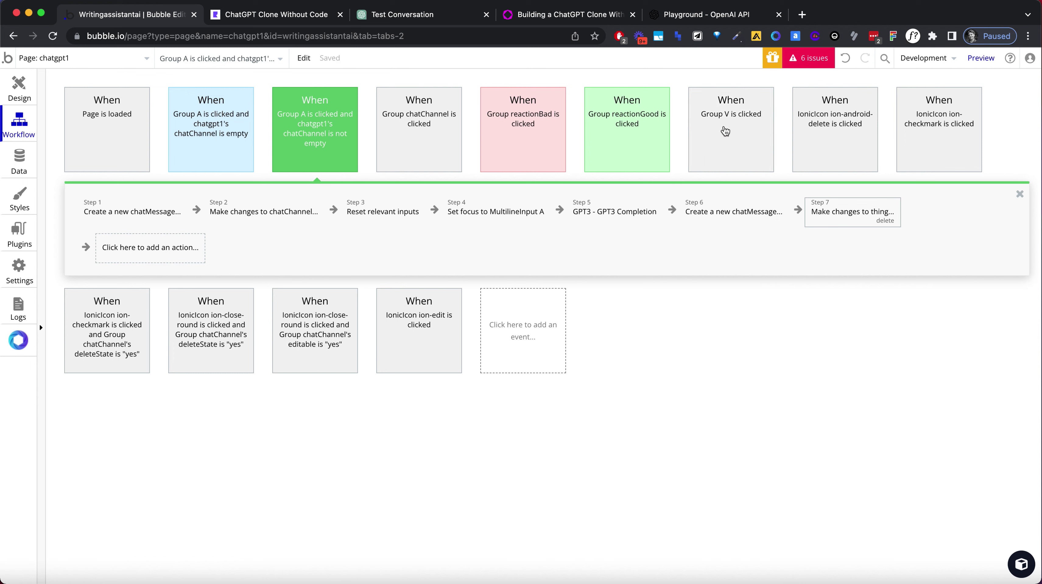
left_click(614, 211)
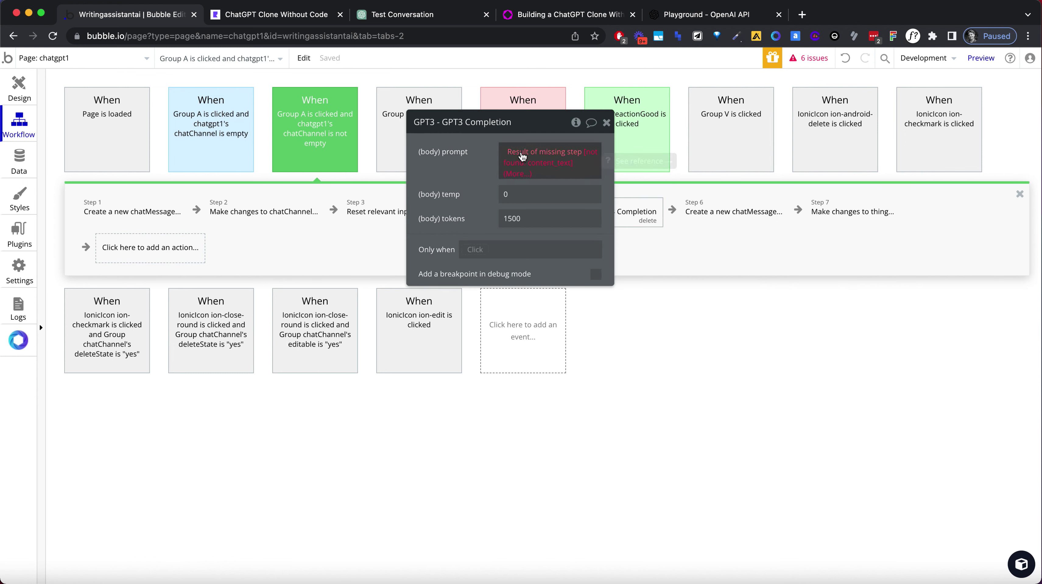
left_click(523, 156)
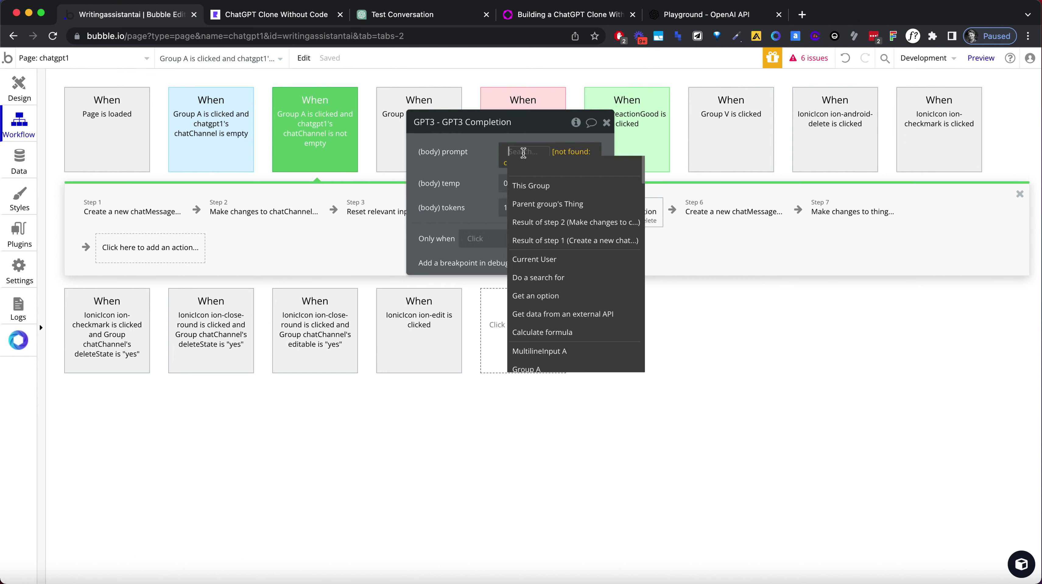
left_click(556, 223)
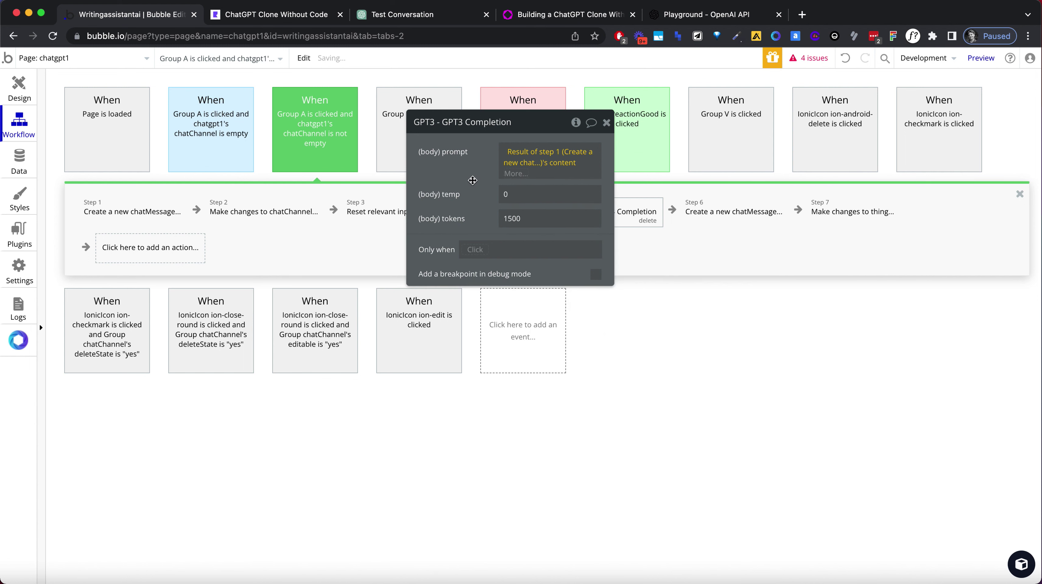
left_click(731, 216)
left_click(480, 208)
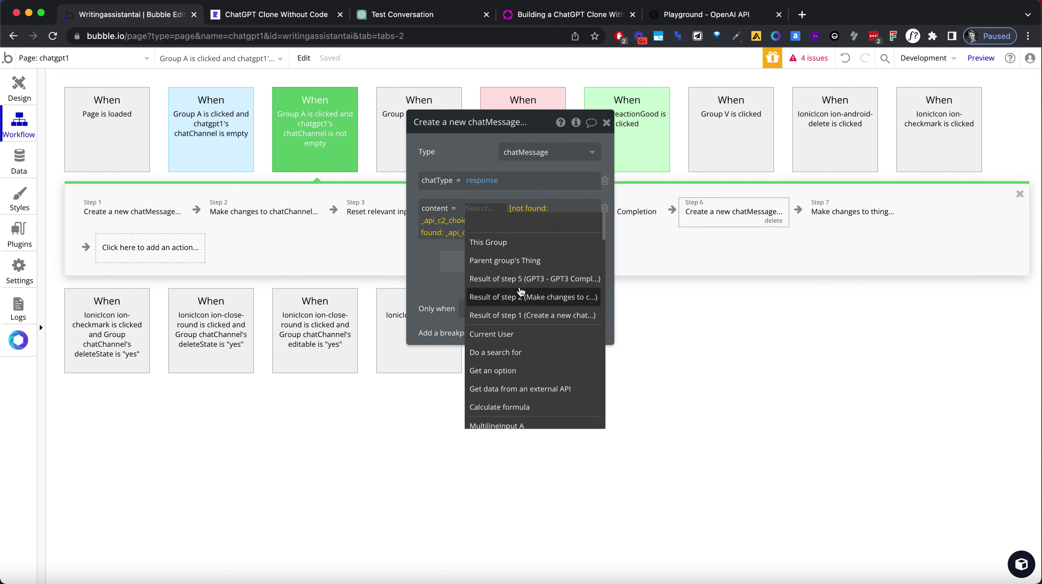
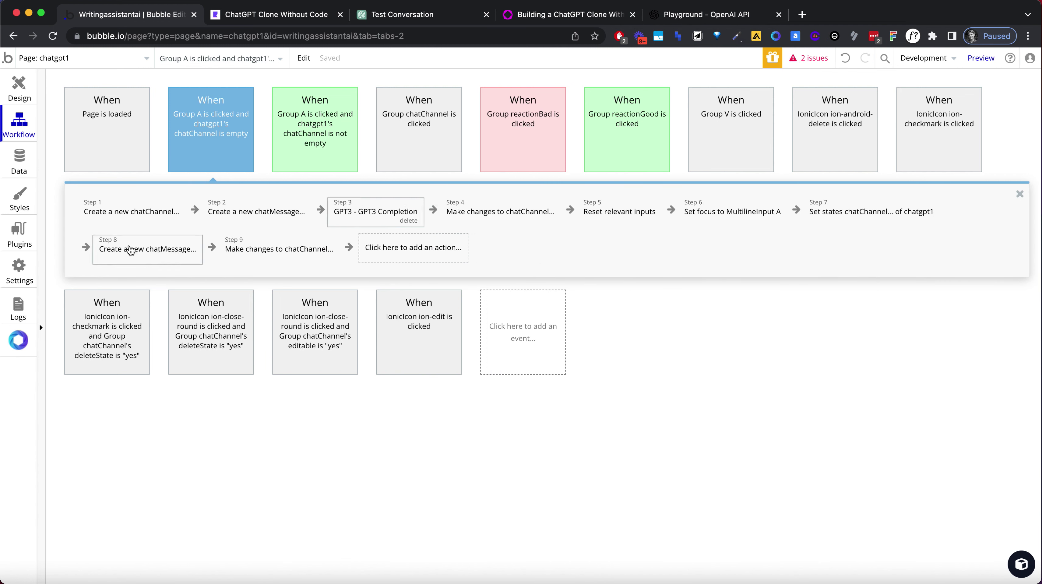
Move the response-message step after the GPT3 Completion and the final chatChannel update up the workflow.
left_click(132, 250)
left_click_drag(146, 257, 478, 211)
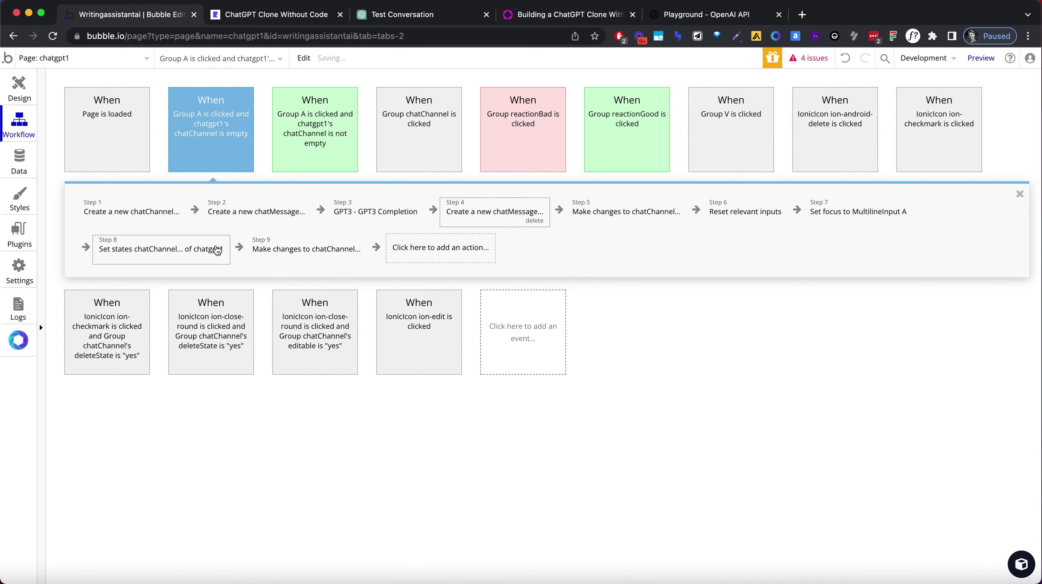
left_click(279, 247)
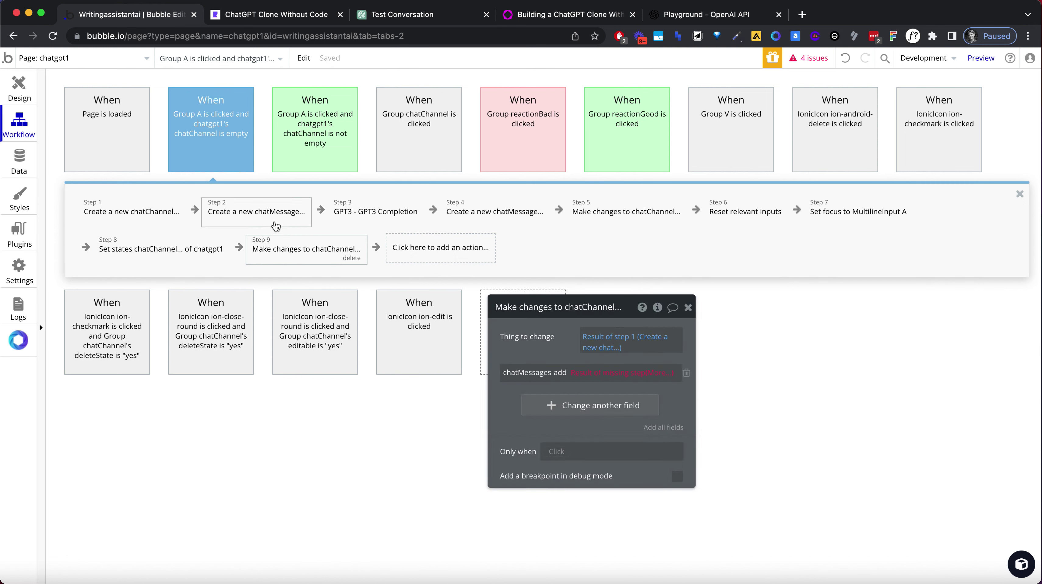
left_click_drag(277, 248, 720, 212)
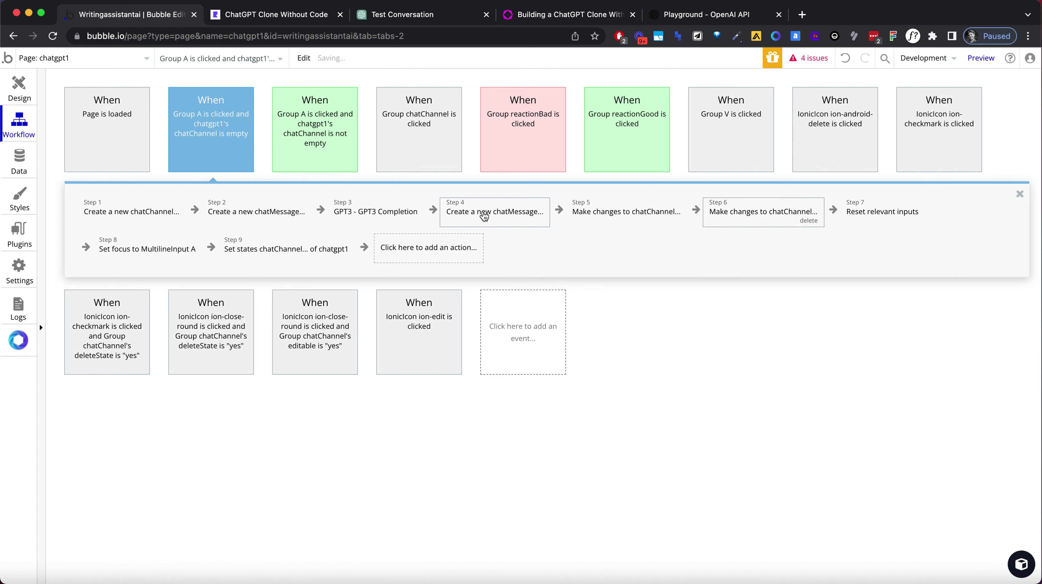
Set the response message content to step 3's GPT3 result and add step 4's message to the chatChannel.
left_click(403, 214)
left_click(495, 211)
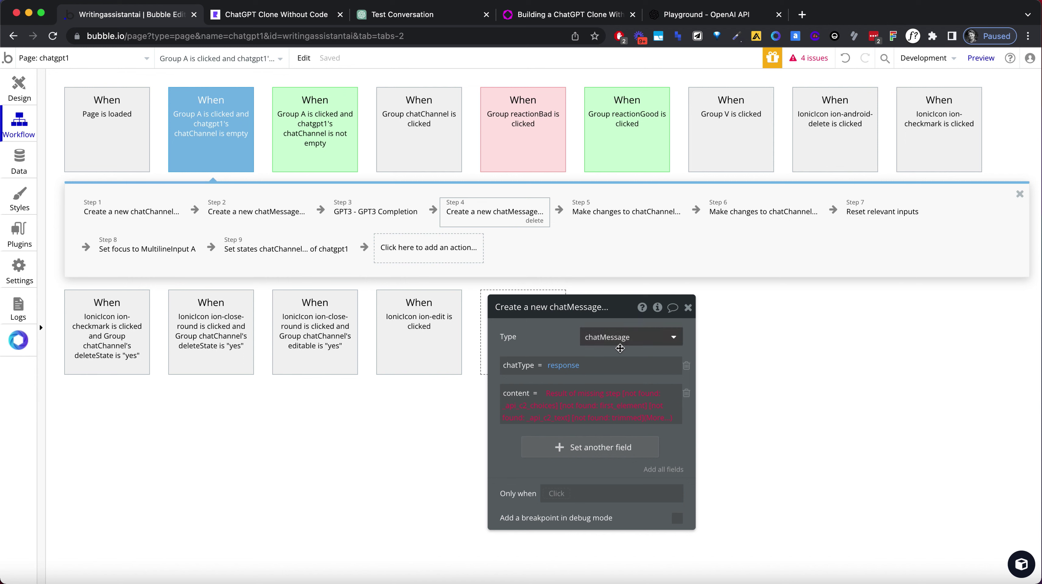
left_click(576, 394)
left_click(615, 464)
left_click(593, 217)
left_click(720, 213)
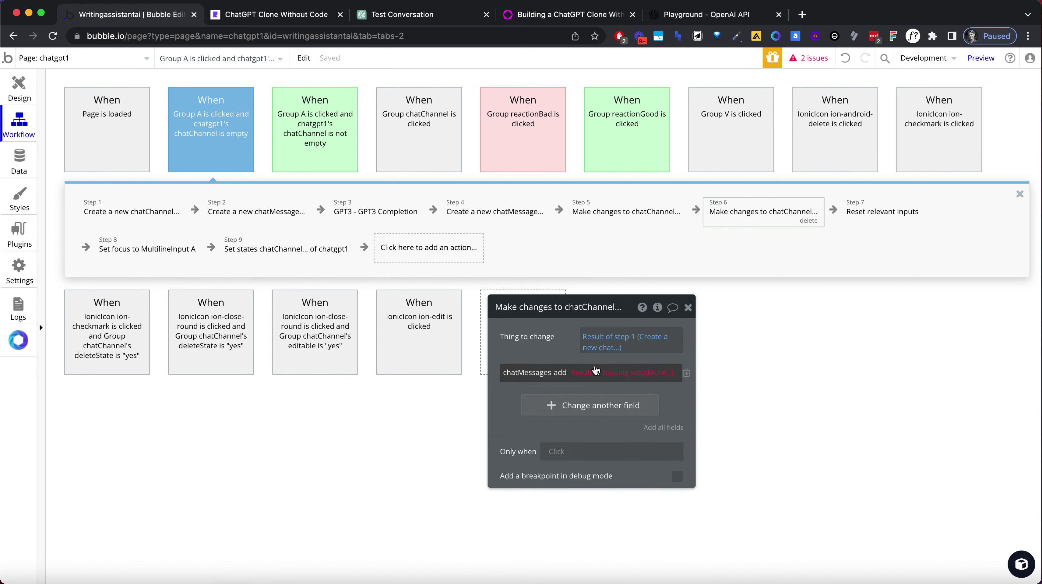
left_click(592, 373)
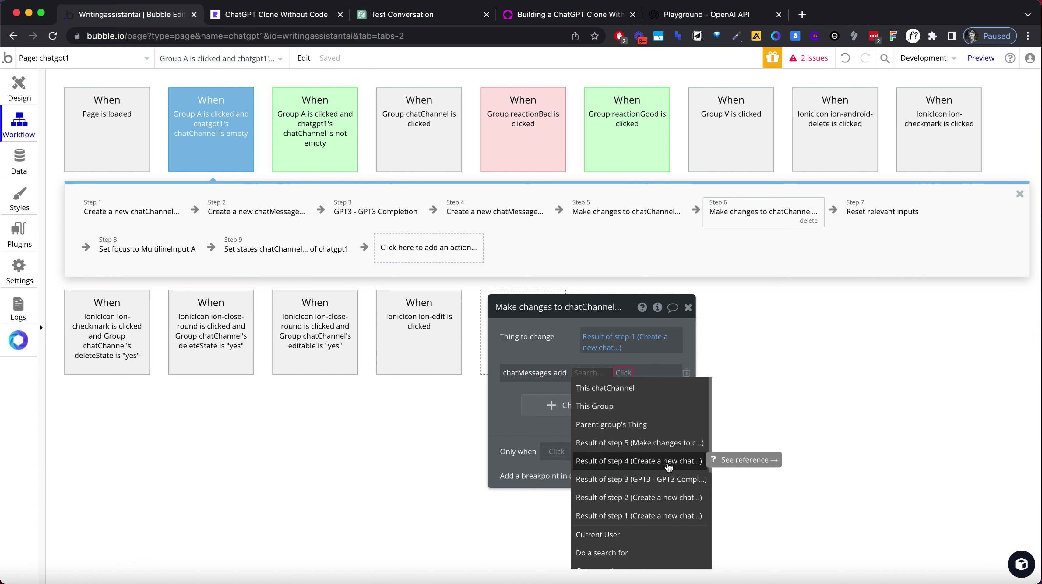
left_click(669, 468)
Reload the app preview and send 'hello - tell me a joke please'.
left_click(346, 18)
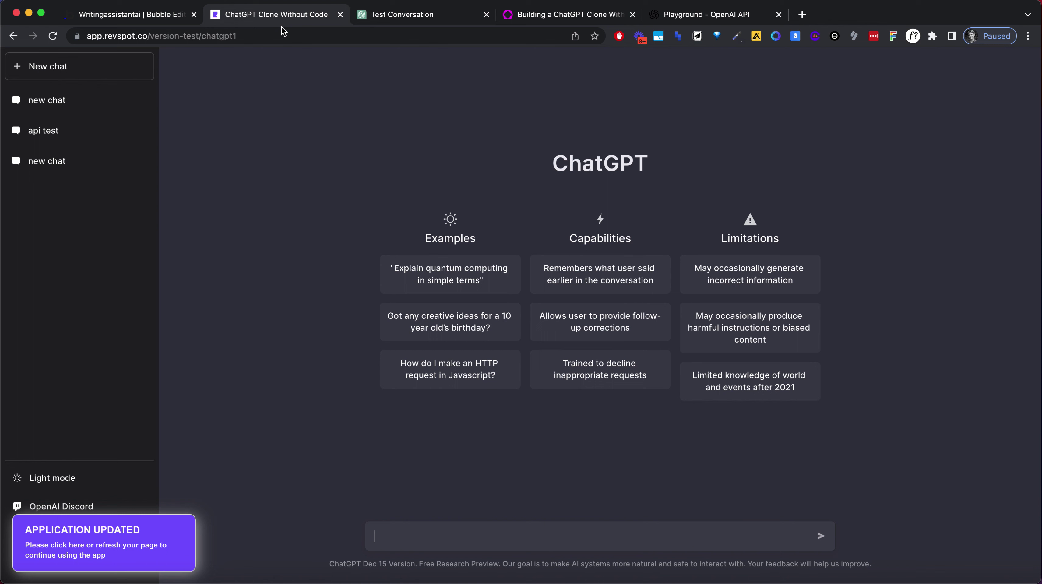
left_click(283, 36)
key("Return")
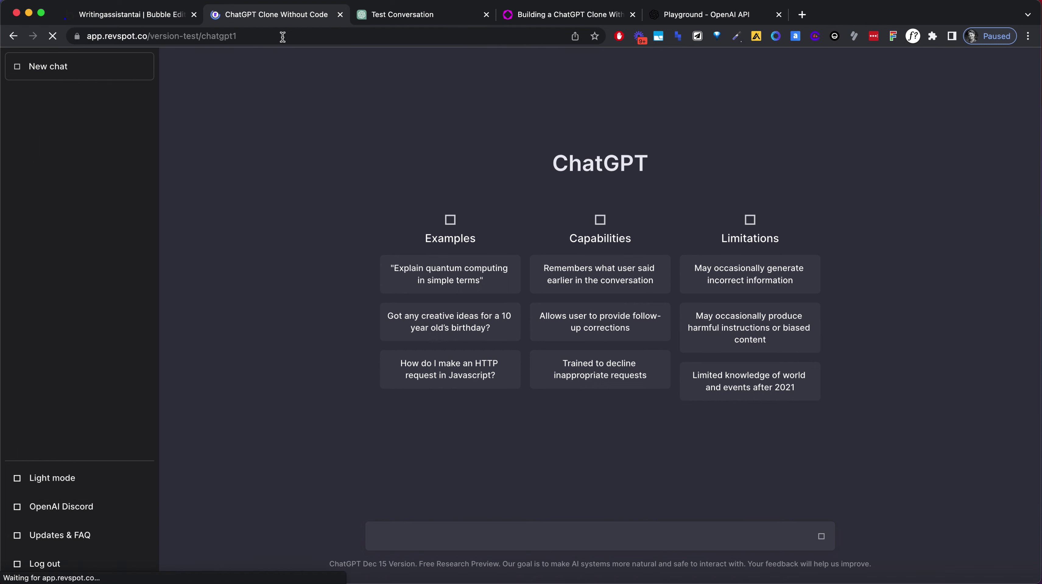
type("hello - tell me a joke please")
key("Return")
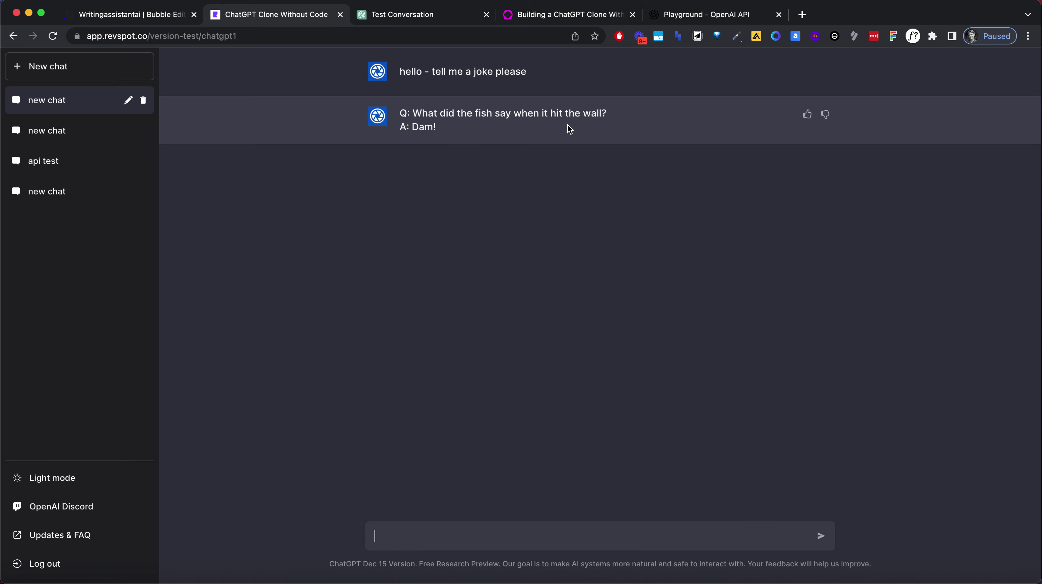
Send 'ok great, tell me another one, please', then draft 'what is the meaning of life?'.
type("ok great, tell me another one, plese")
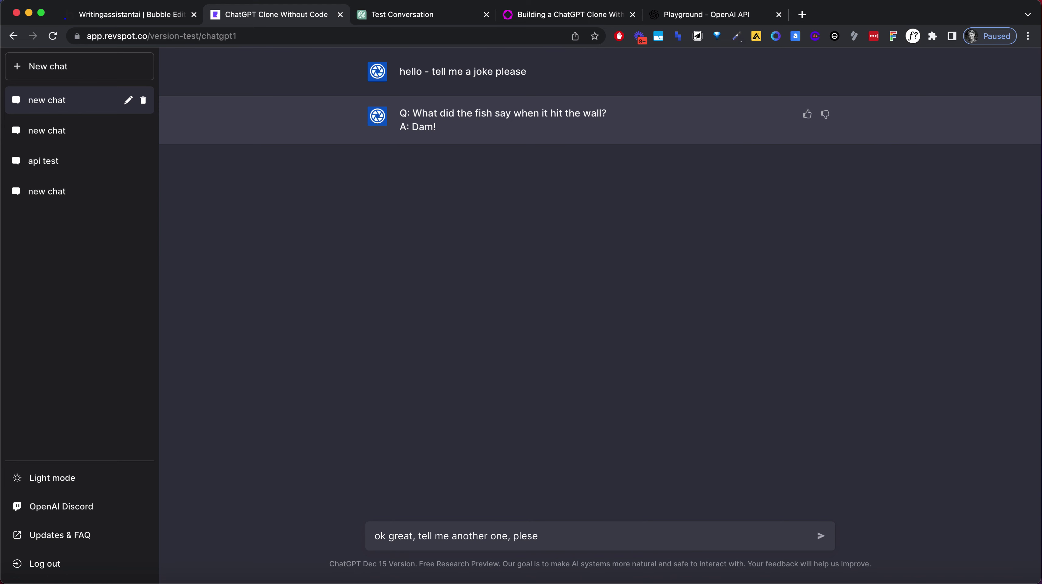
key("BackSpace")
key("BackSpace")
type("ase")
key("Return")
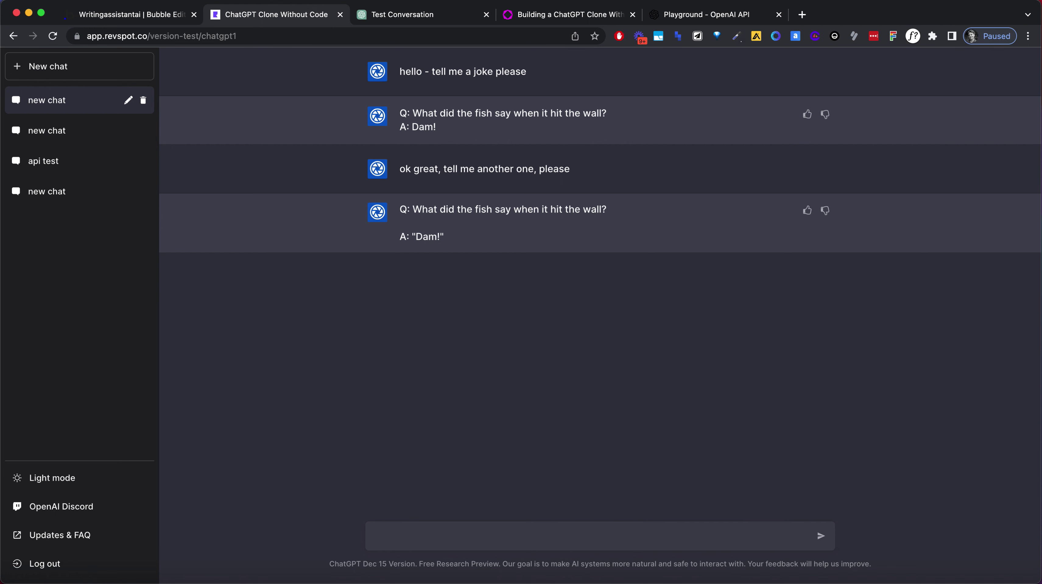
type("what is the meaning of life?")
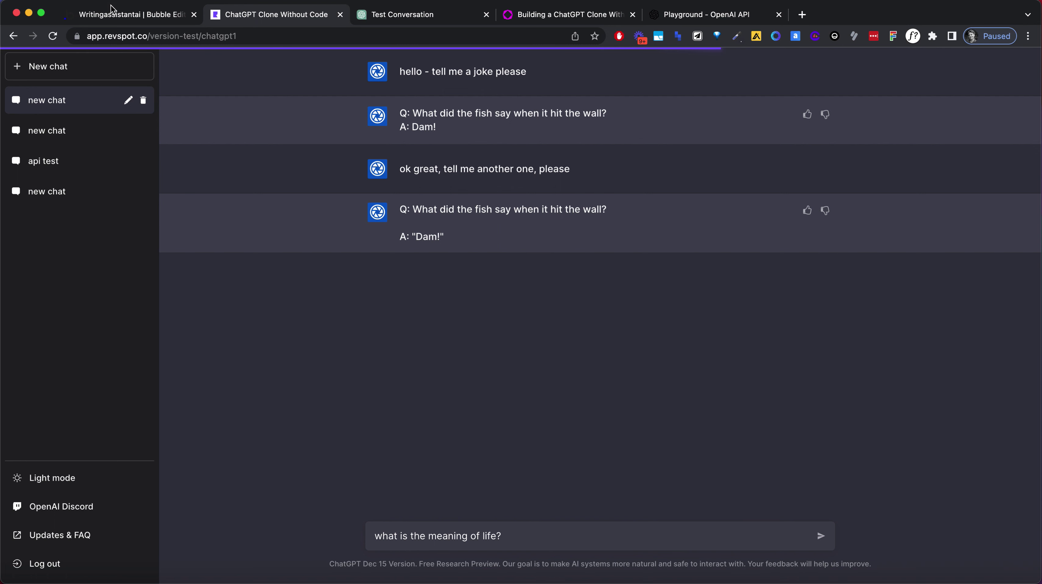
left_click(118, 13)
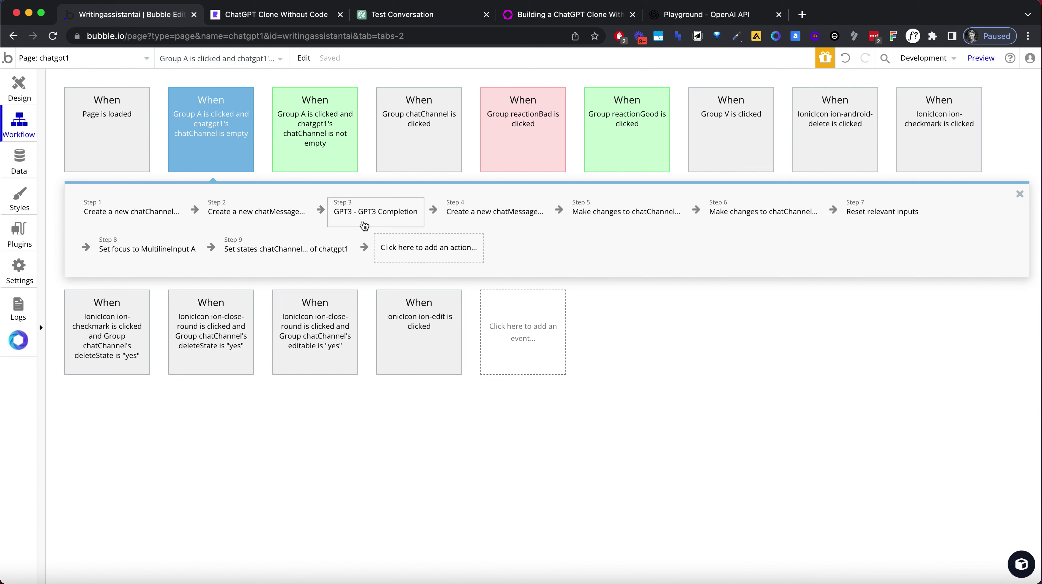
Delete the GPT3 Completion step from the Group A workflow.
left_click(414, 223)
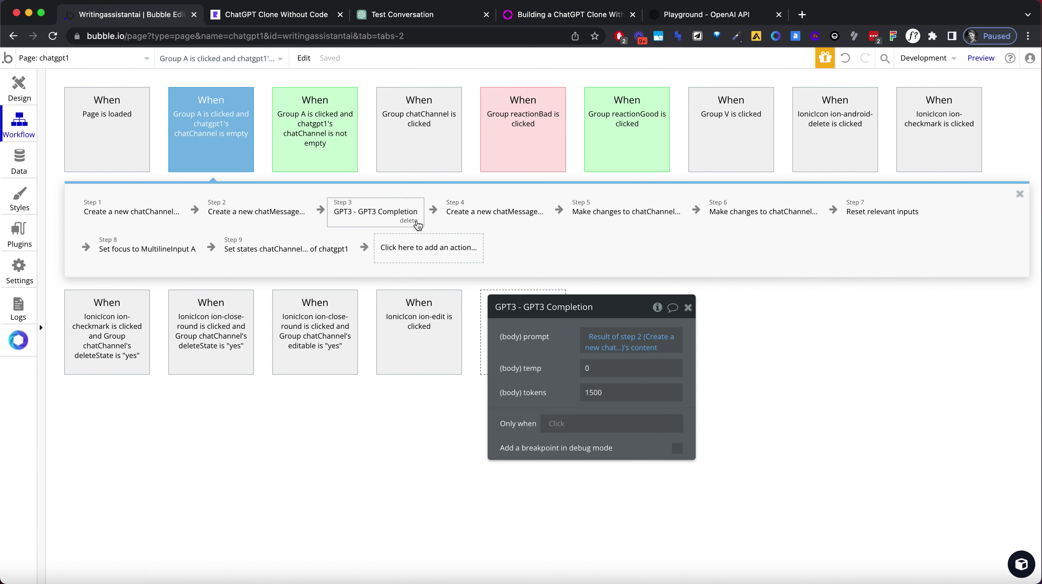
left_click(411, 222)
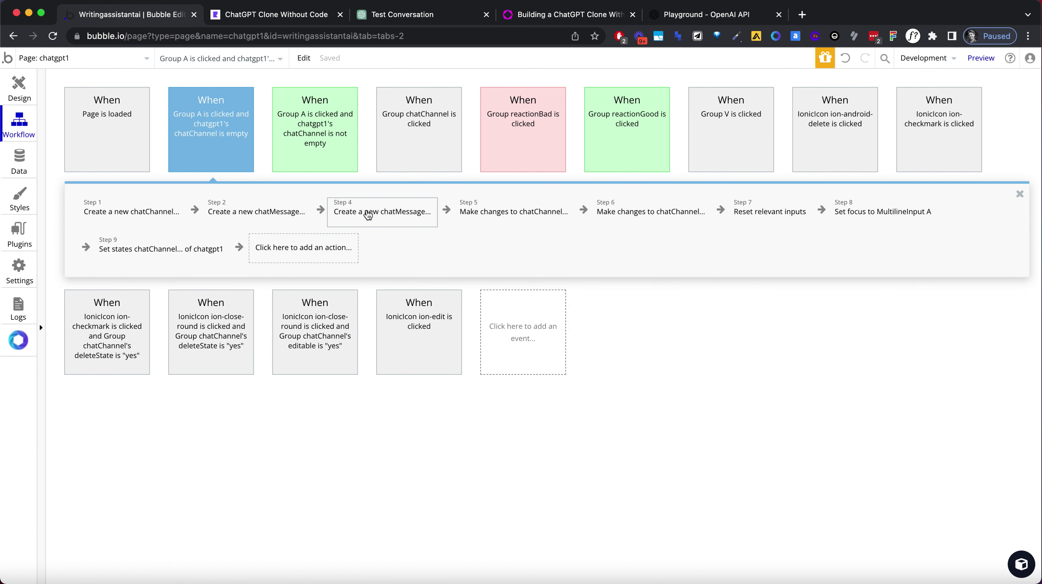
left_click(368, 214)
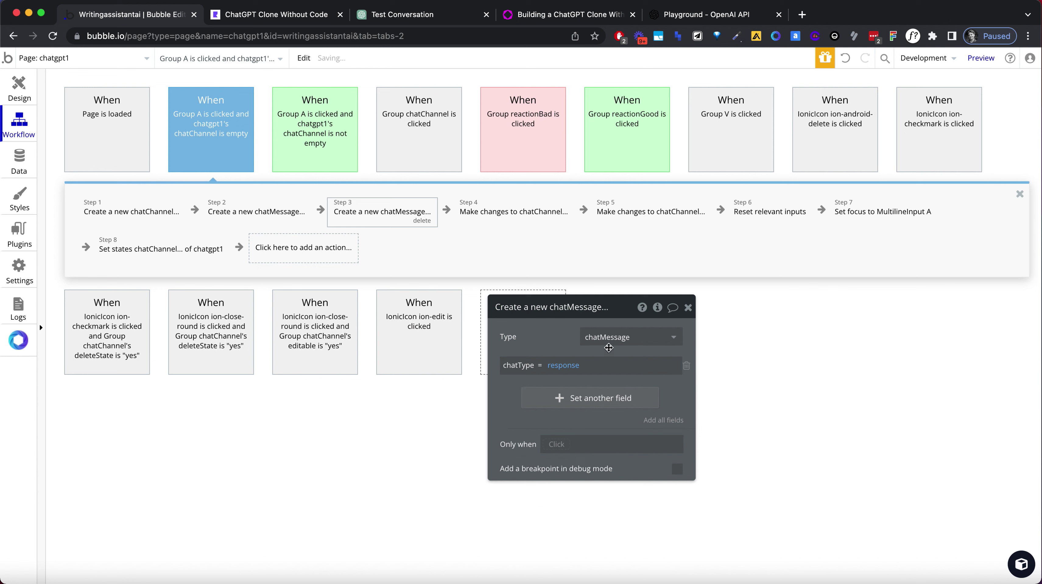
Reorder the two chatChannel update steps, moving step 5 into step 4's position.
left_click(528, 206)
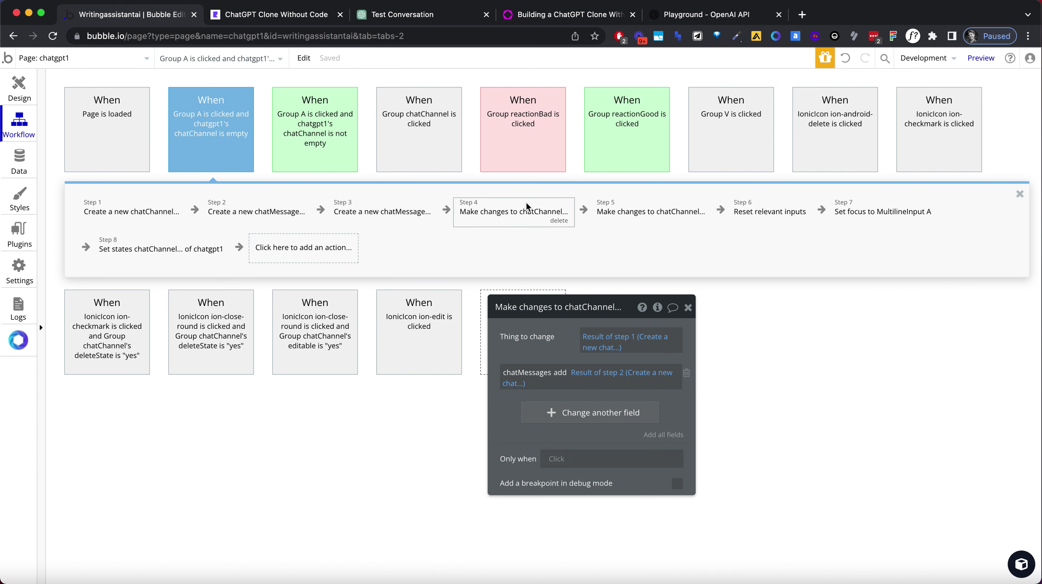
left_click(629, 210)
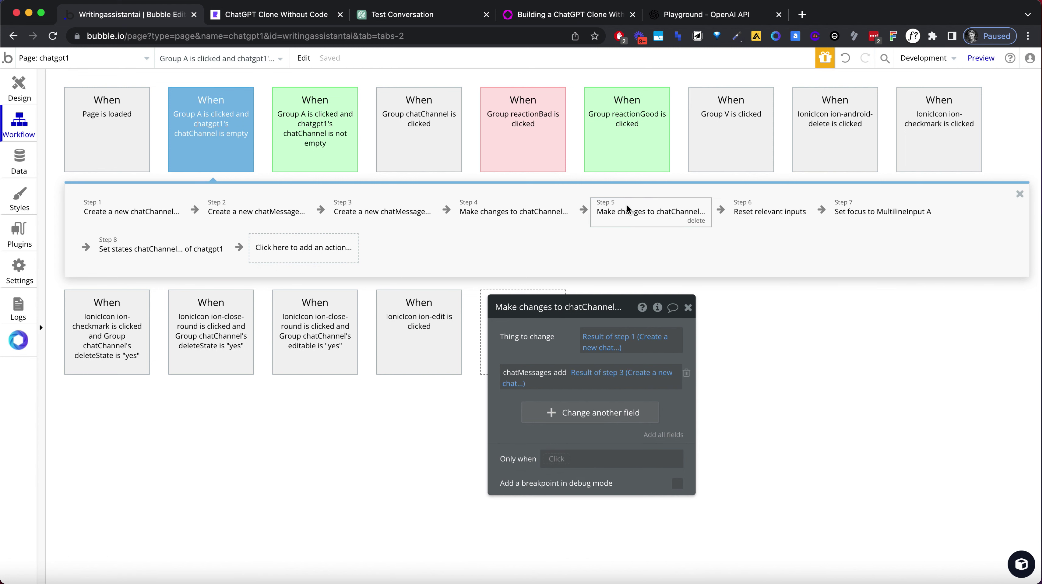
left_click(635, 218)
left_click_drag(612, 209, 488, 209)
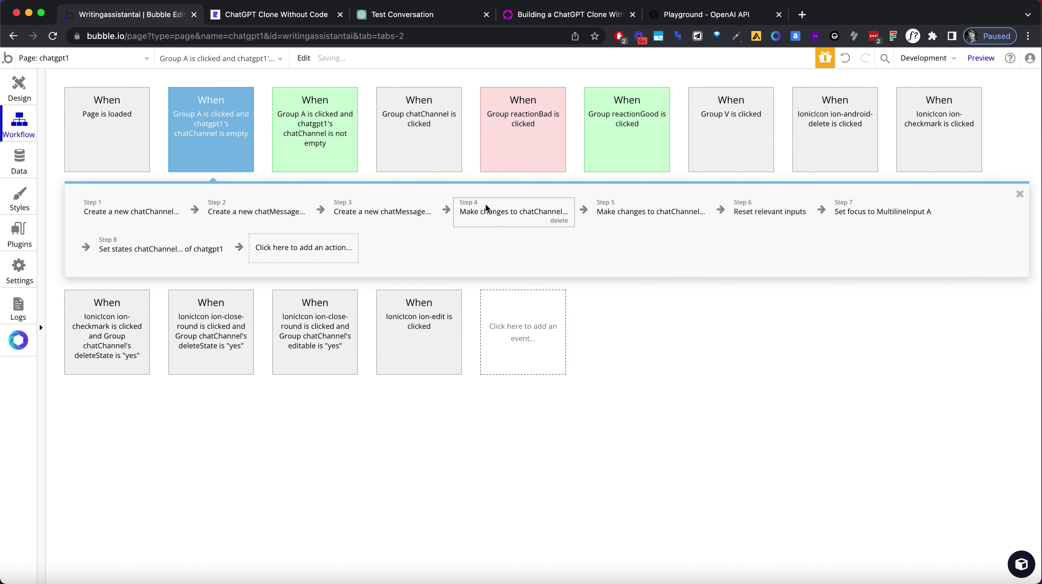
left_click(609, 206)
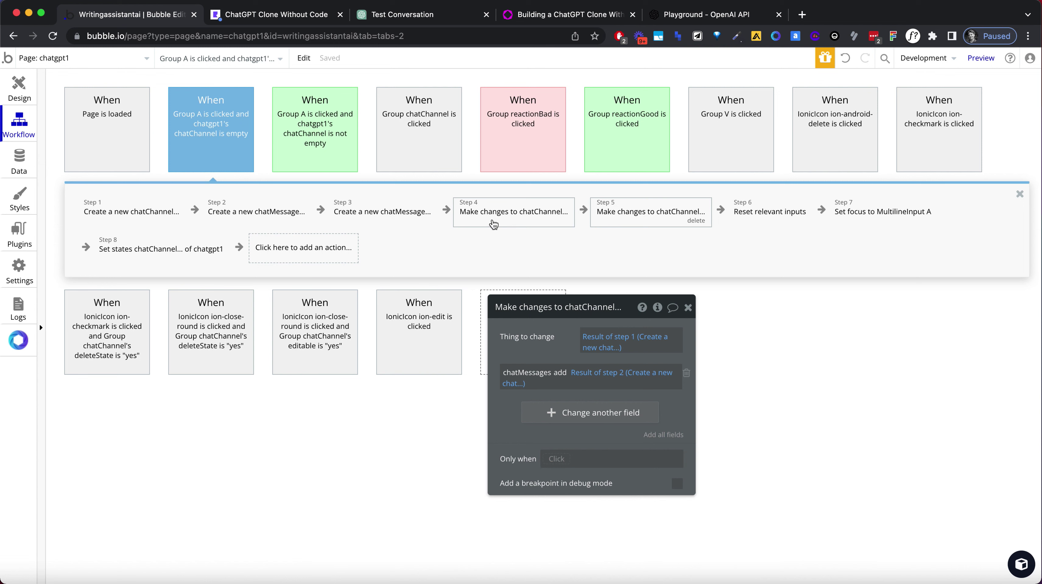
left_click(596, 205)
left_click(590, 204)
left_click_drag(605, 204, 511, 205)
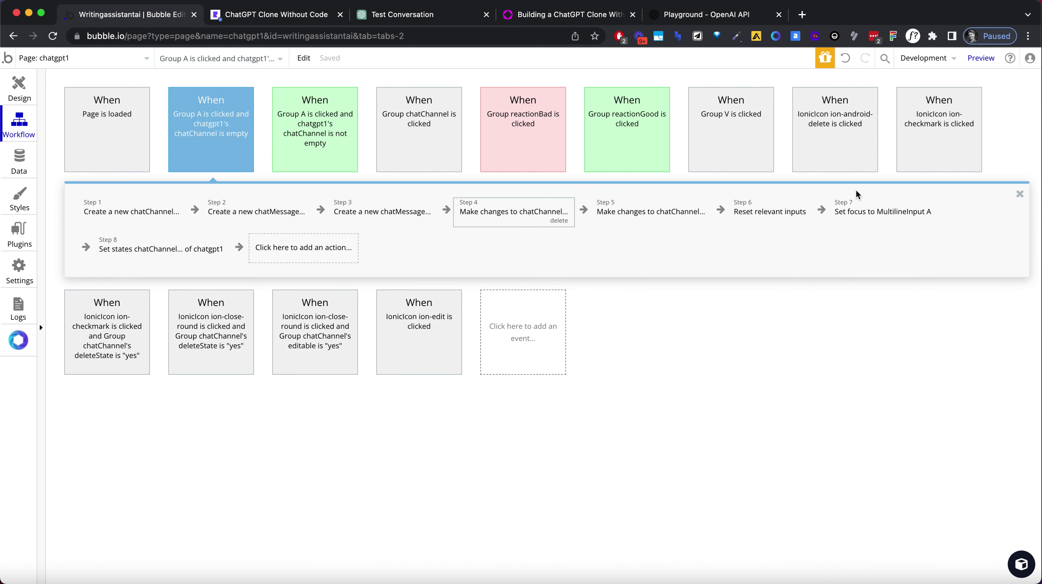
left_click(270, 14)
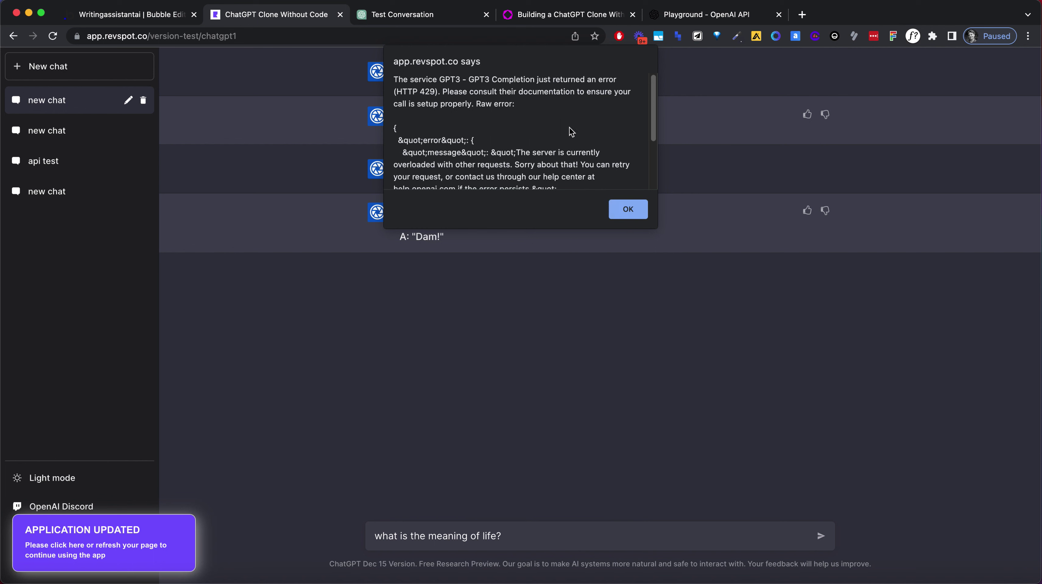
Dismiss the GPT3 error alert, reload the preview and ask 'what is the meaning of life?'.
scroll(593, 176, "down", 1)
left_click(626, 212)
left_click(250, 35)
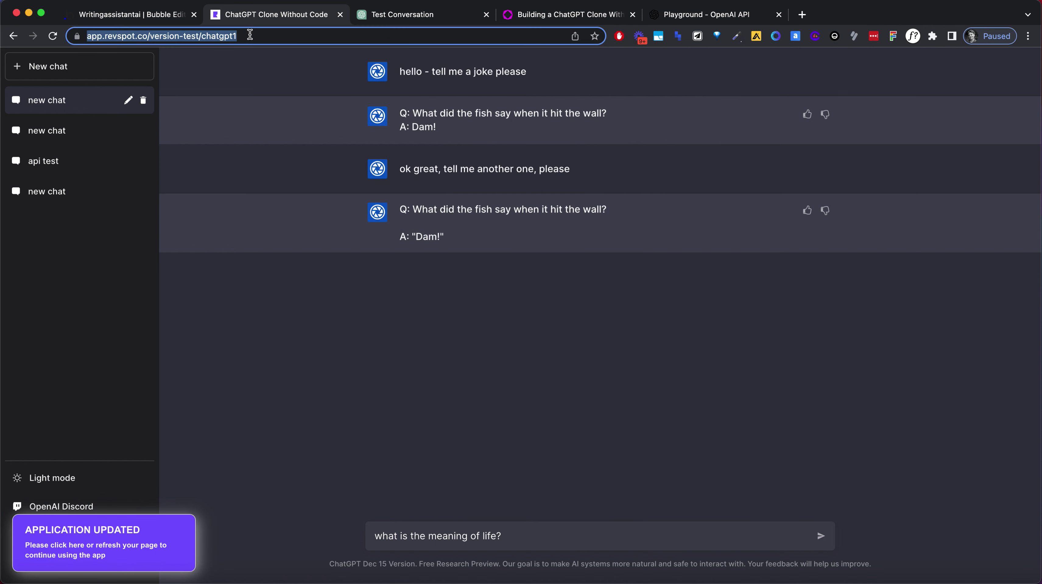
key("Return")
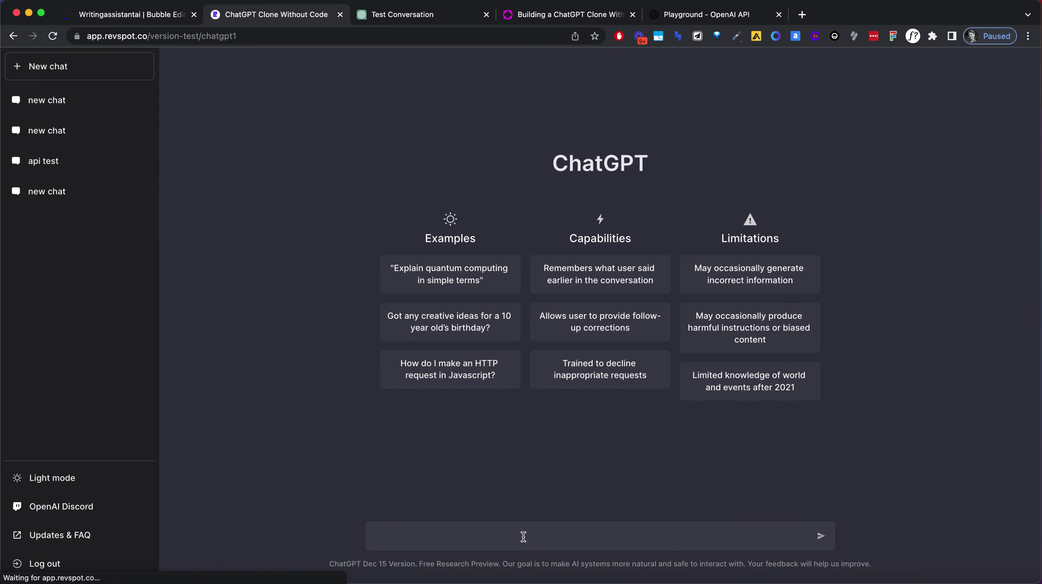
type("what is the mea")
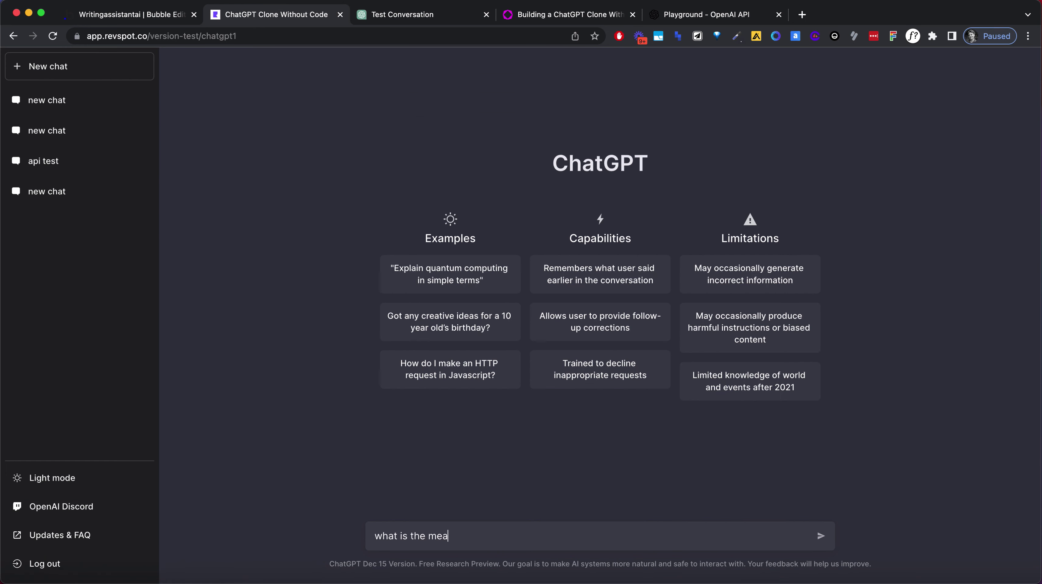
type("ning of life?")
key("Return")
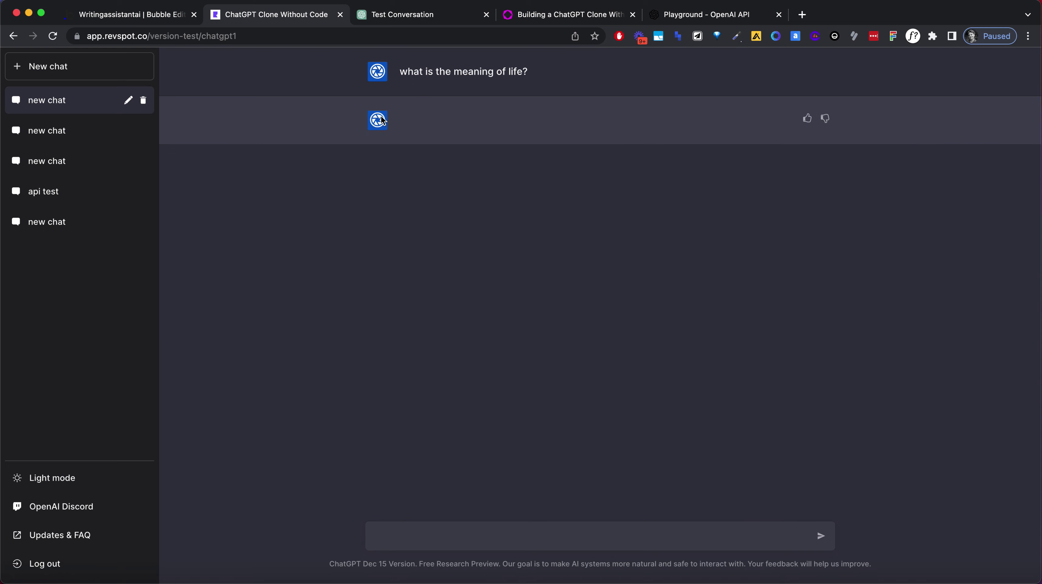
Select the sent question line in the chat to examine the empty reply.
left_click_drag(381, 116, 433, 122)
left_click(658, 114)
left_click(702, 179)
triple_click(437, 75)
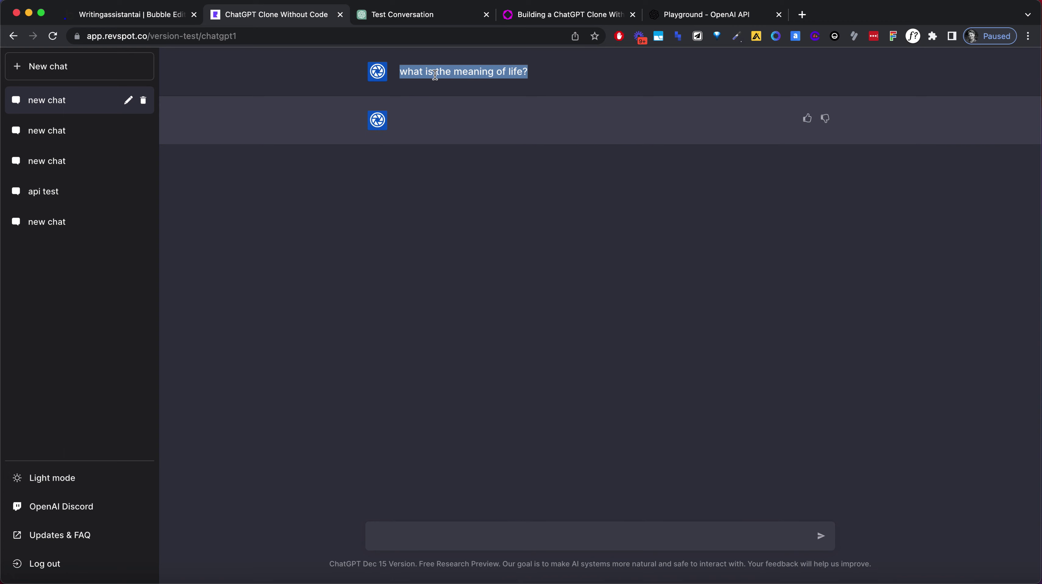
left_click(475, 164)
triple_click(463, 74)
left_click(508, 199)
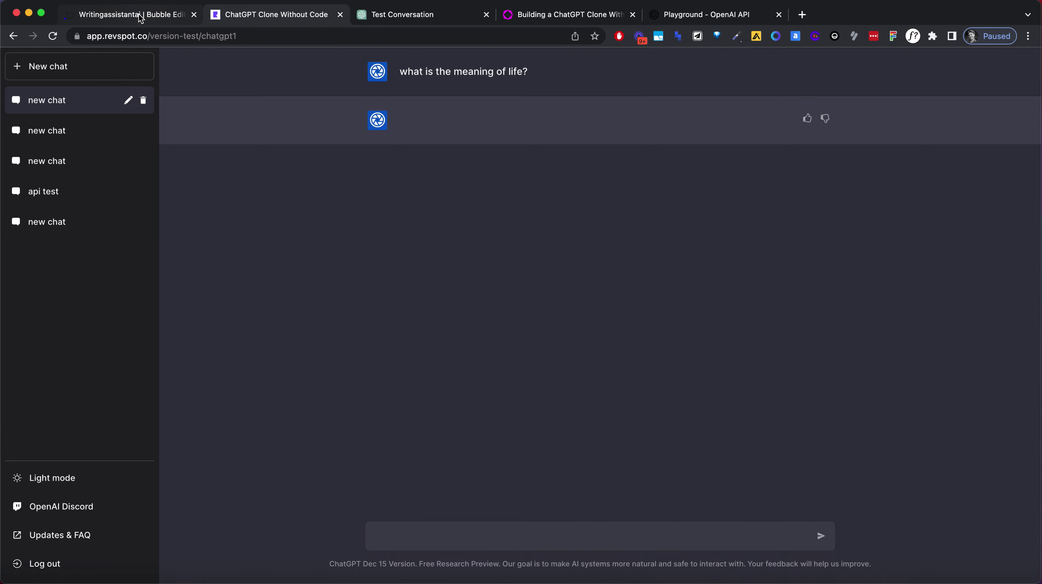
left_click(141, 17)
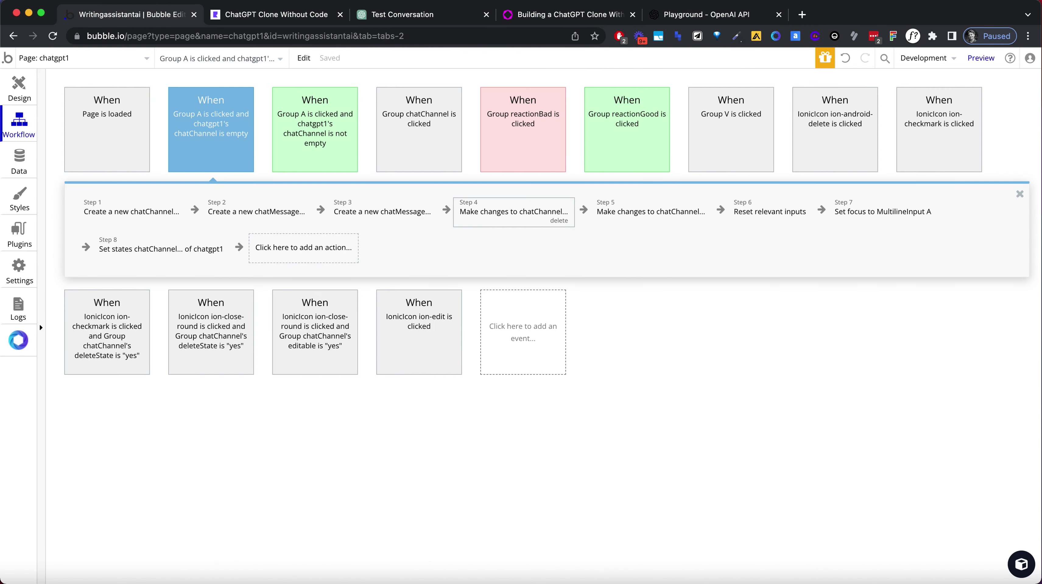
Create a new backend API workflow named chatGPT.
left_click(45, 59)
left_click(77, 310)
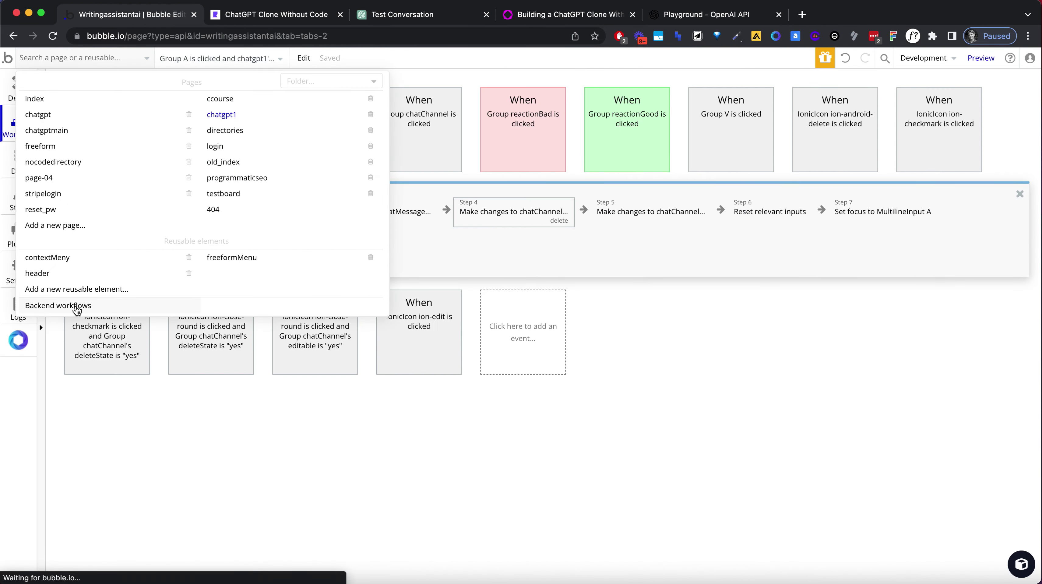
left_click(655, 344)
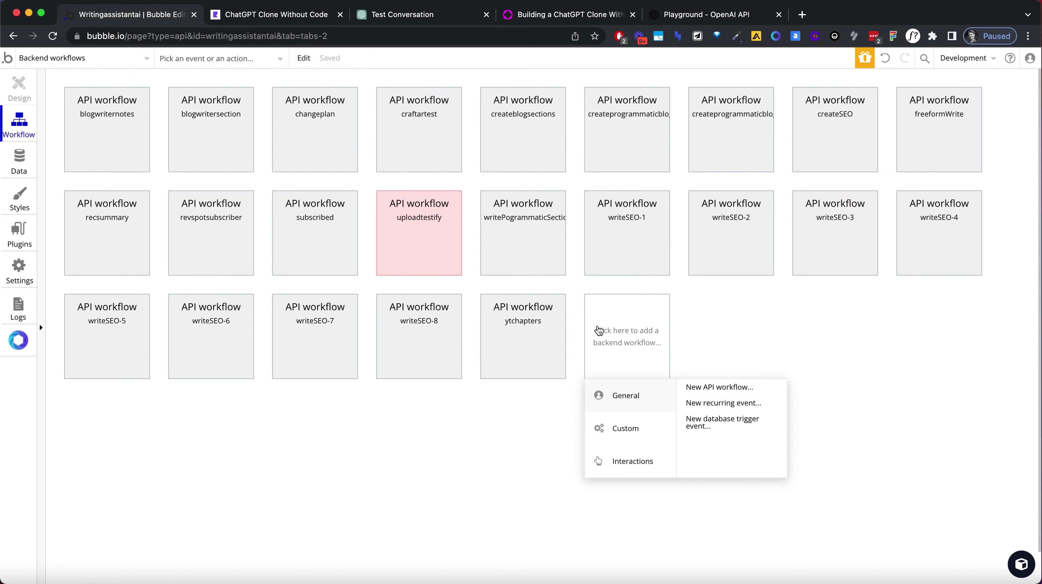
left_click(701, 391)
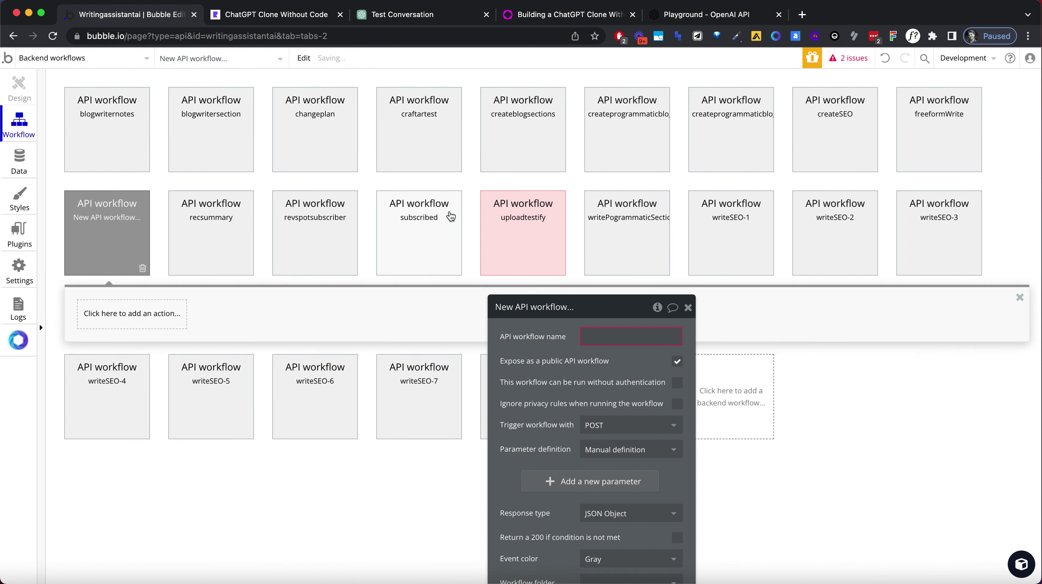
left_click(619, 338)
type("chat")
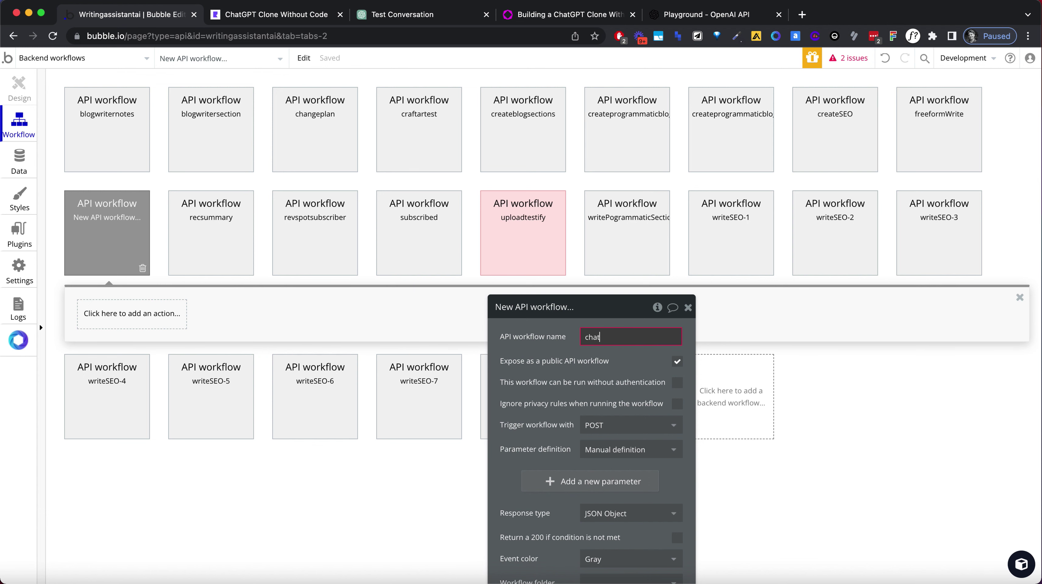
type("GPT")
key("Return")
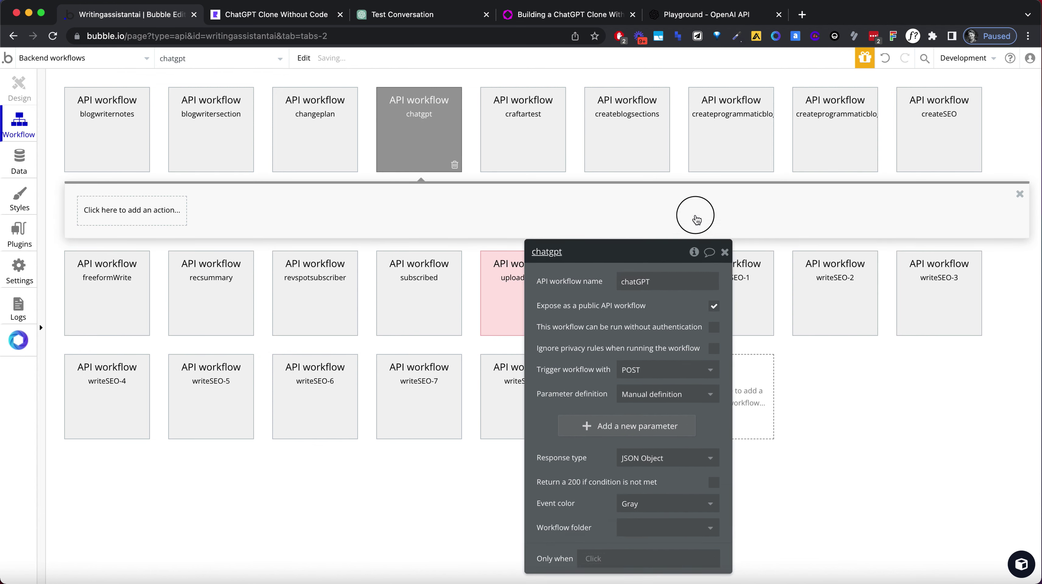
Let chatGPT run without authentication and ignore privacy rules, keeping POST as trigger method.
left_click(757, 273)
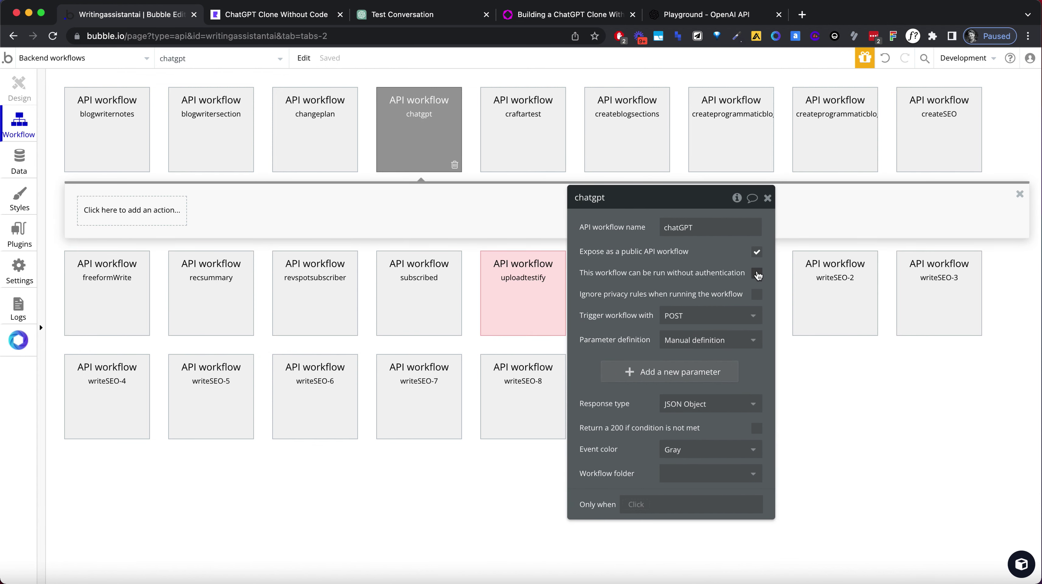
left_click(757, 294)
left_click(747, 315)
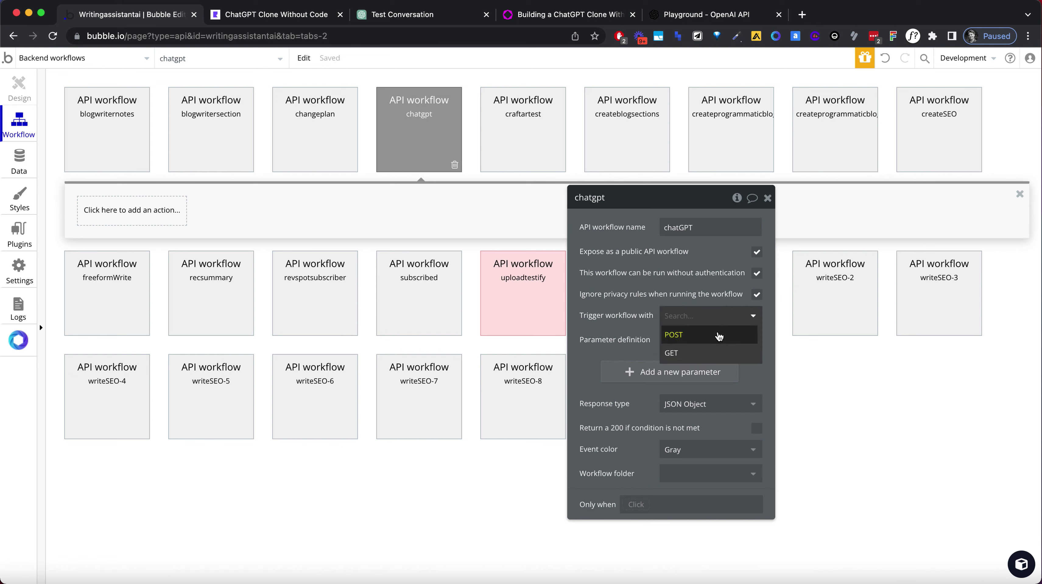
left_click(710, 302)
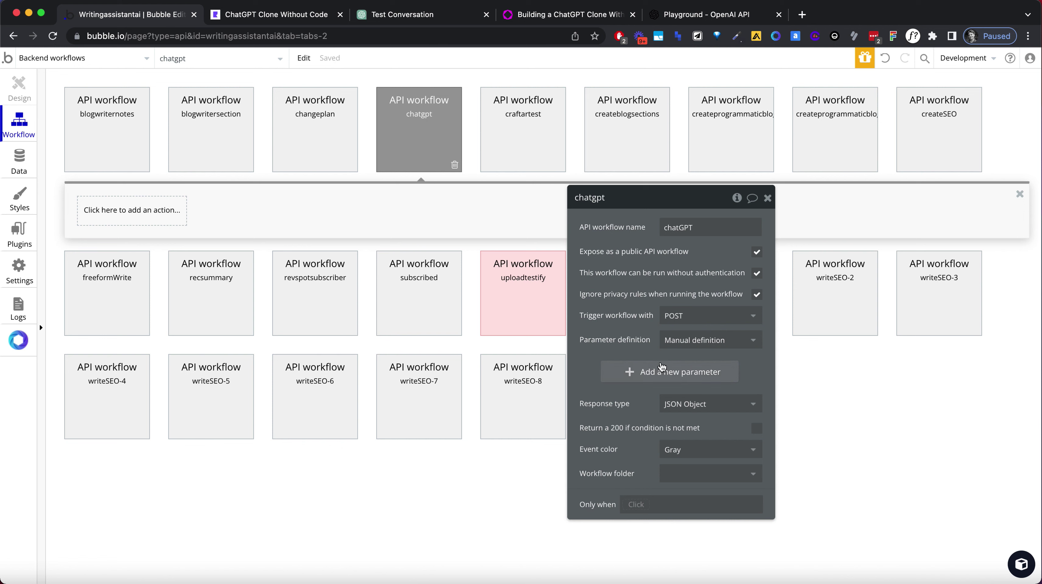
Add the parameters prompt (text) and chatChannel (chatChannel type).
left_click(644, 375)
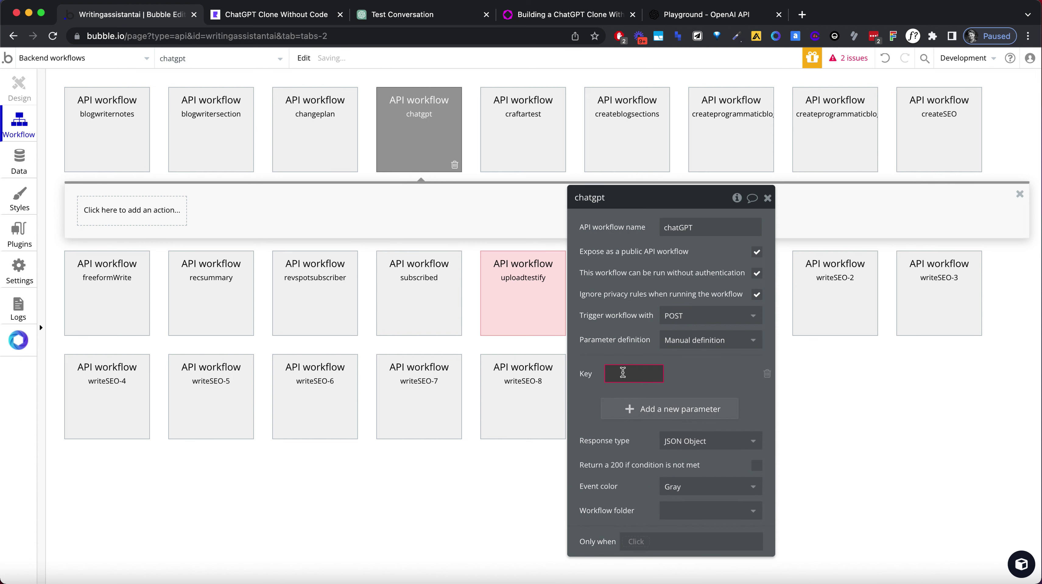
type("prompt")
left_click(703, 371)
left_click(712, 393)
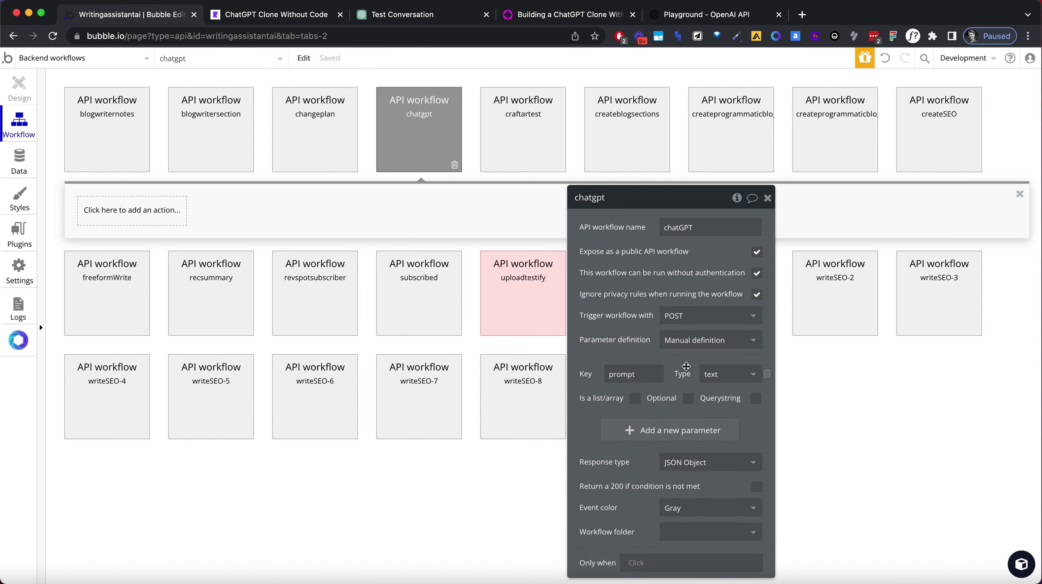
left_click(626, 429)
type("chatGPT")
key("ctrl+a")
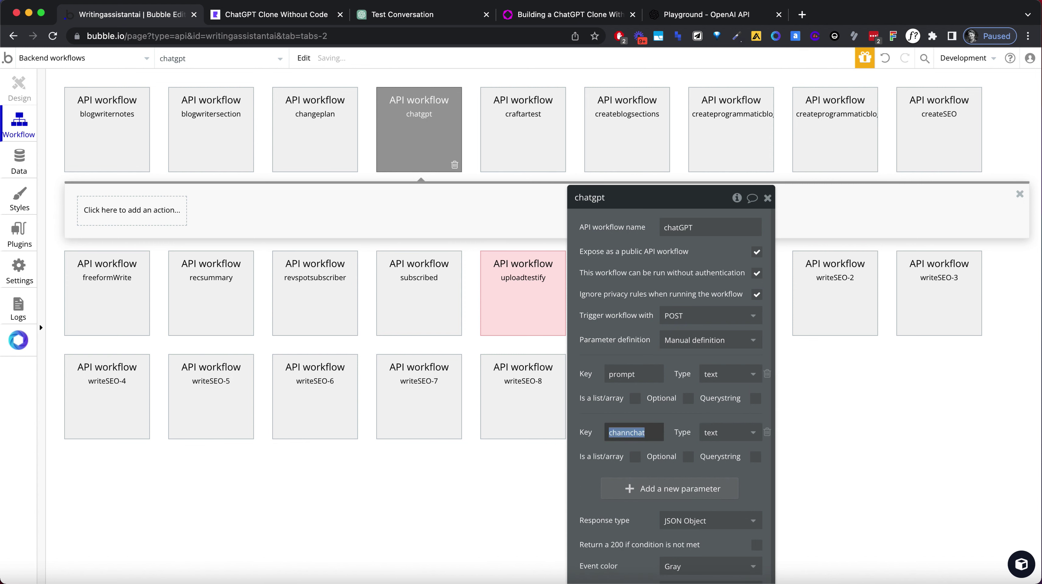
type("chatCH")
left_click(728, 432)
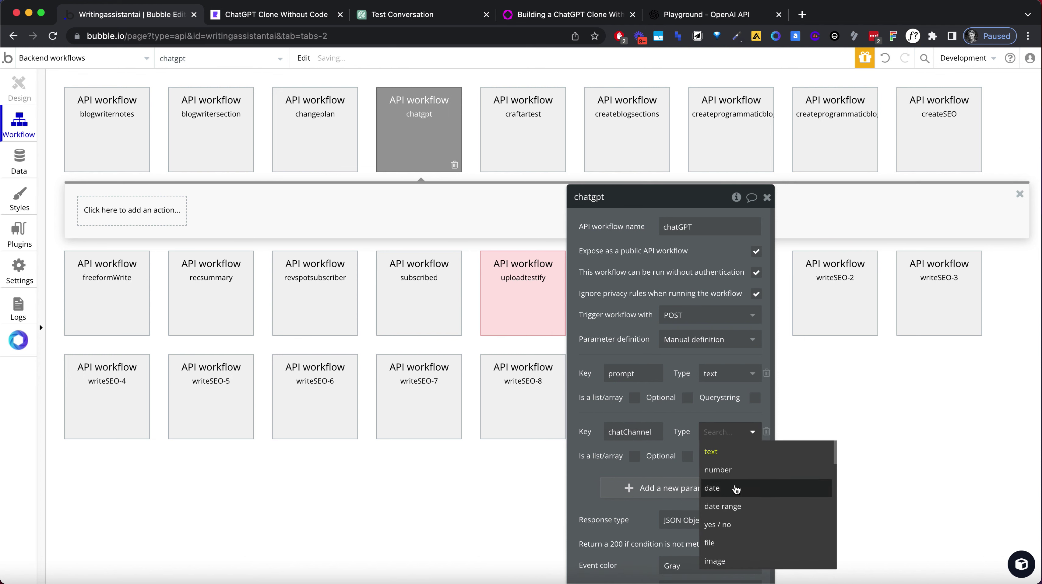
type("chat")
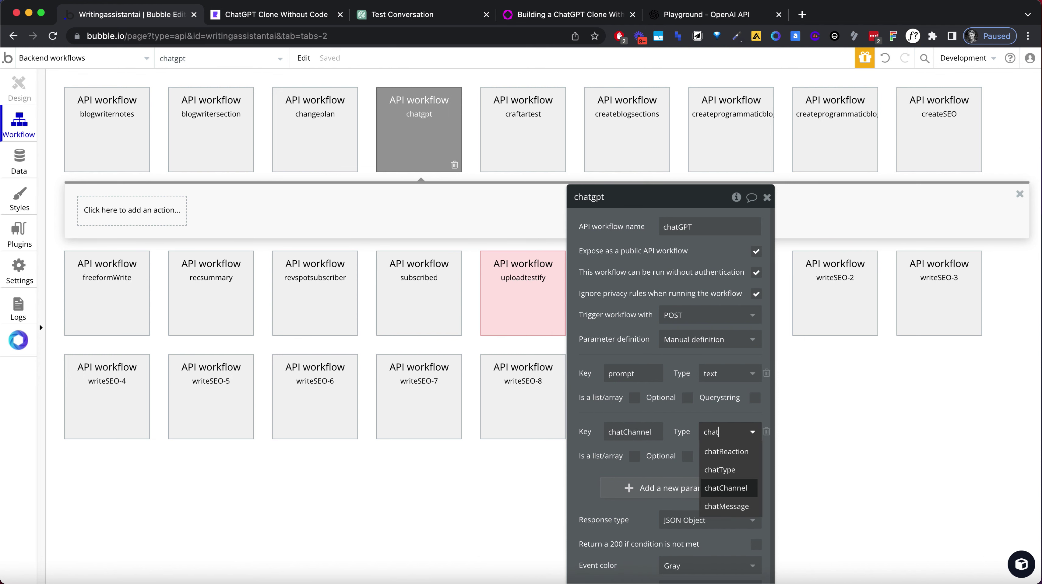
left_click(744, 489)
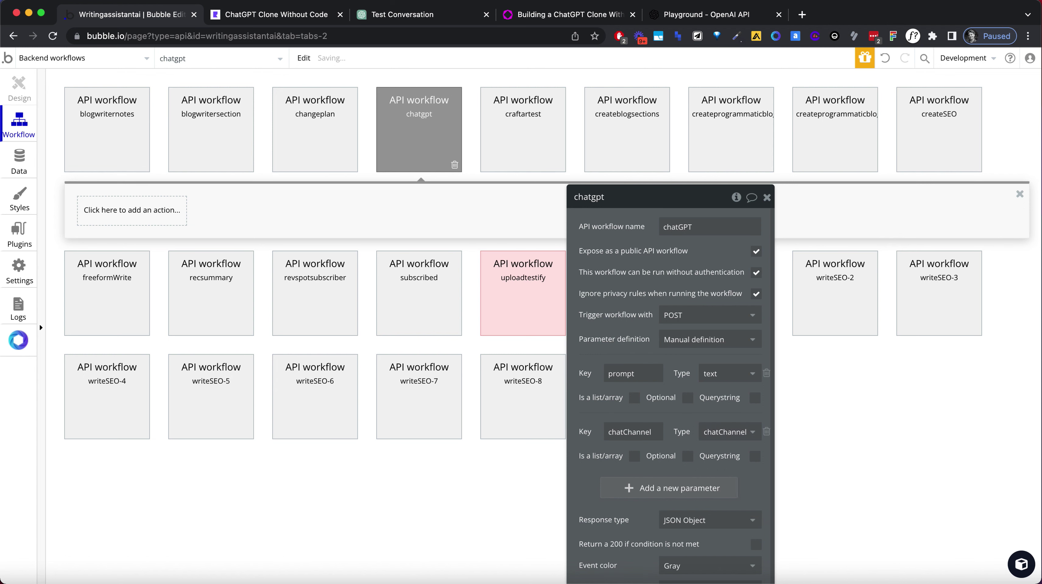
left_click(51, 59)
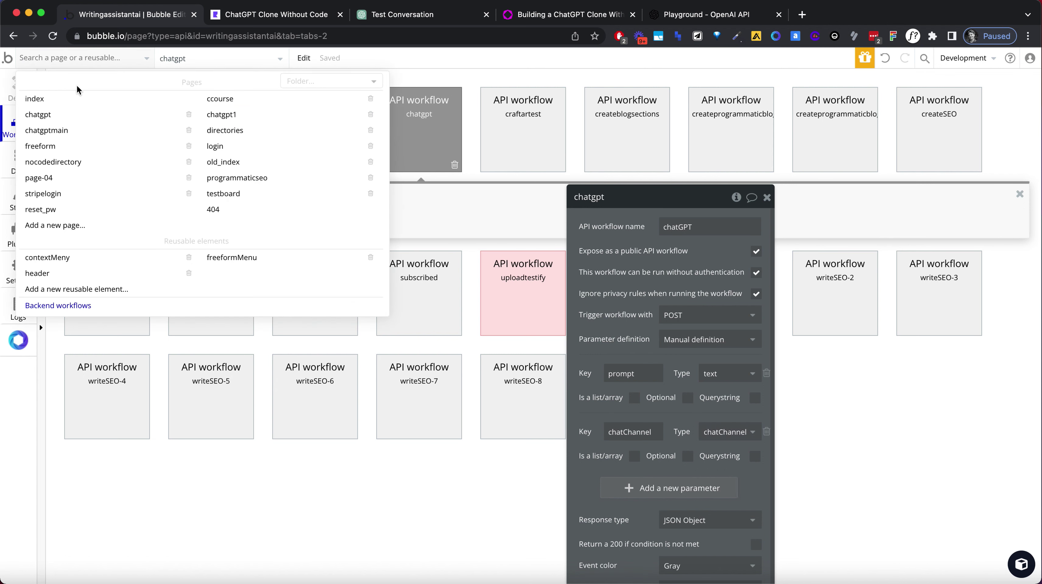
Go back to the chatgpt1 page and its workflows.
left_click(70, 64)
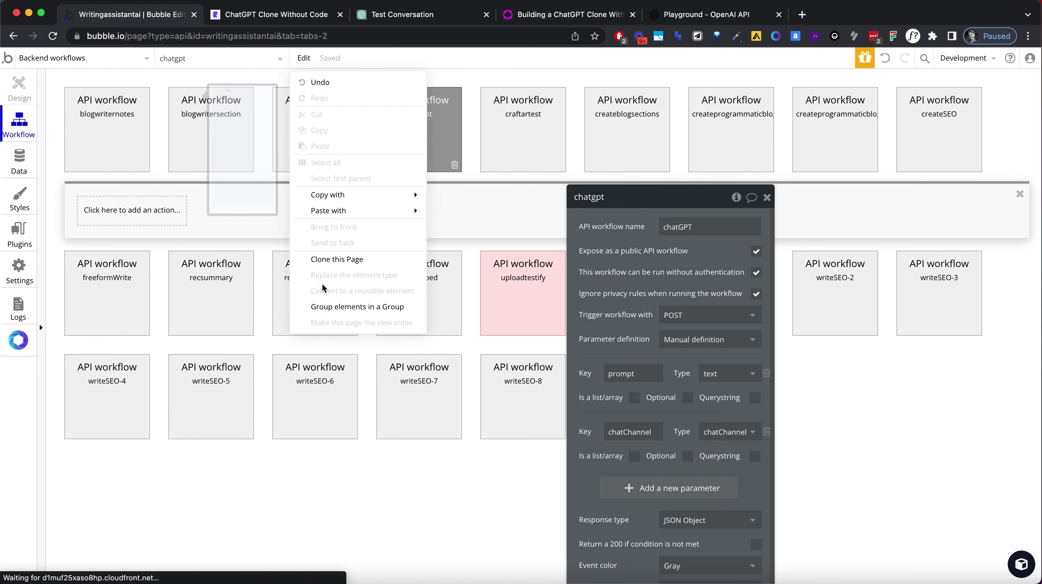
left_click(70, 65)
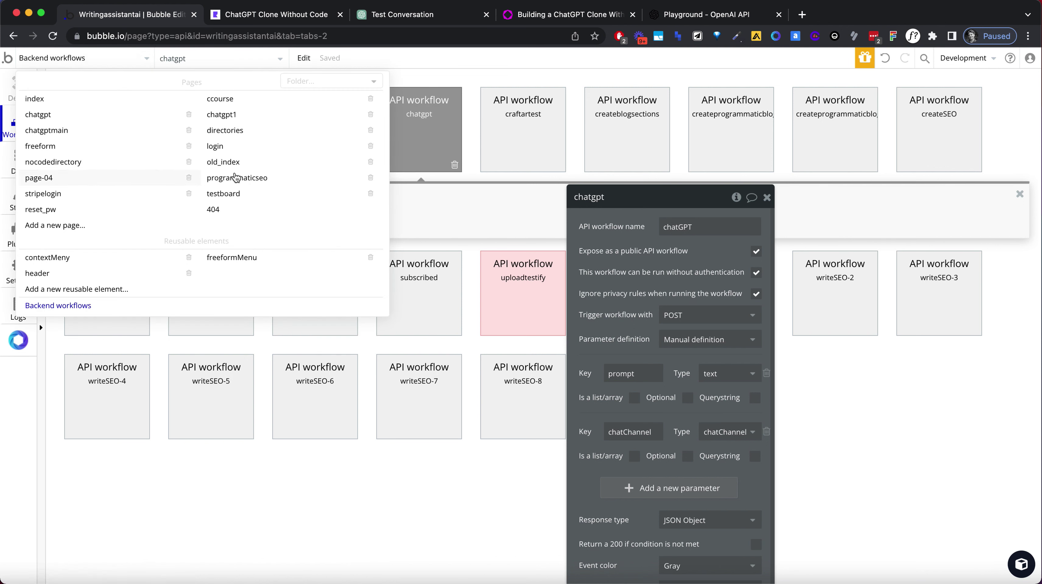
left_click(246, 118)
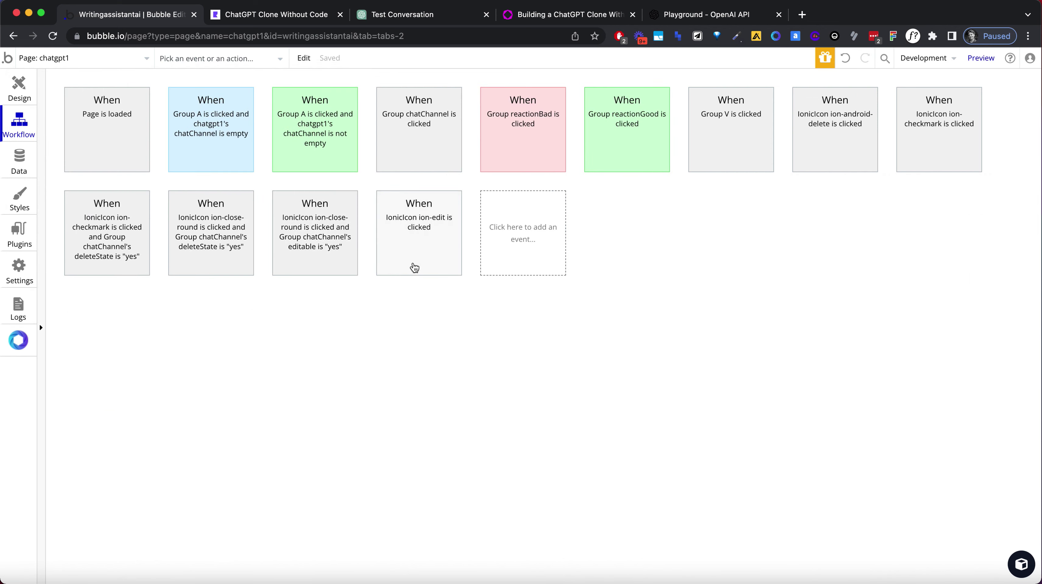
left_click(19, 103)
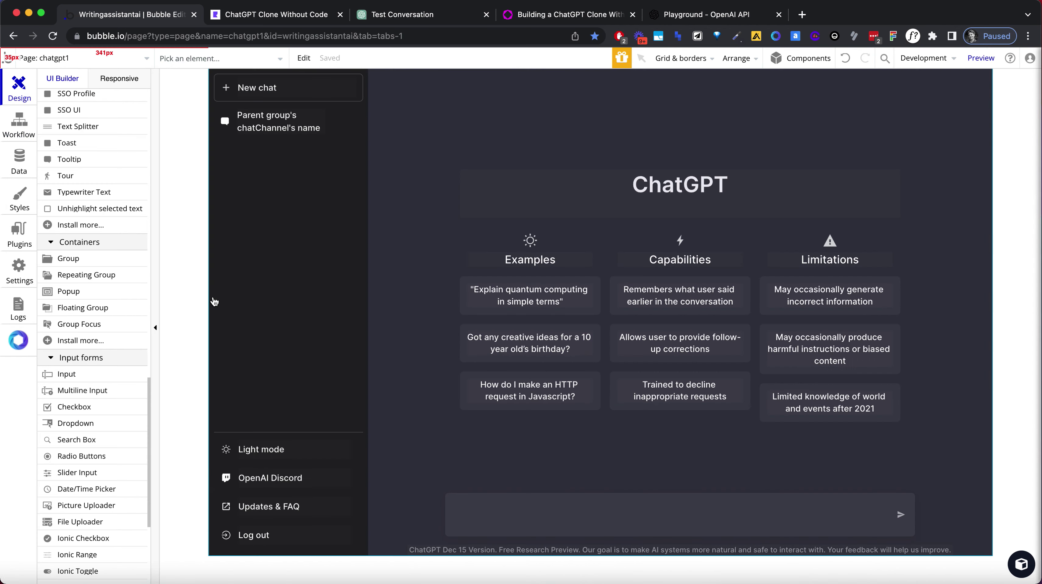
left_click(19, 123)
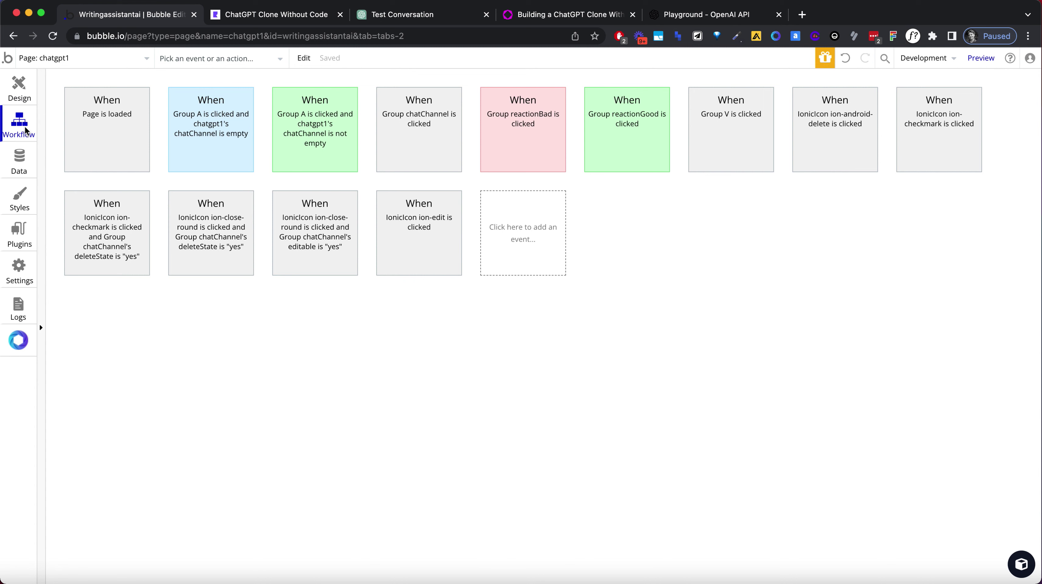
Review the GPT3 Completion and response-message steps of the existing-channel Group A workflow.
left_click(230, 150)
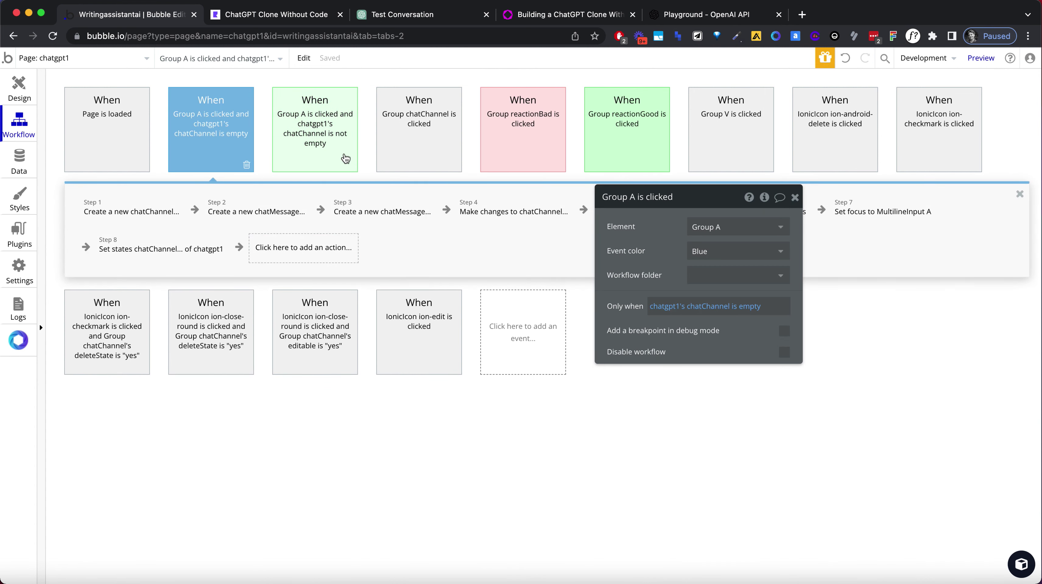
left_click(351, 151)
left_click(252, 211)
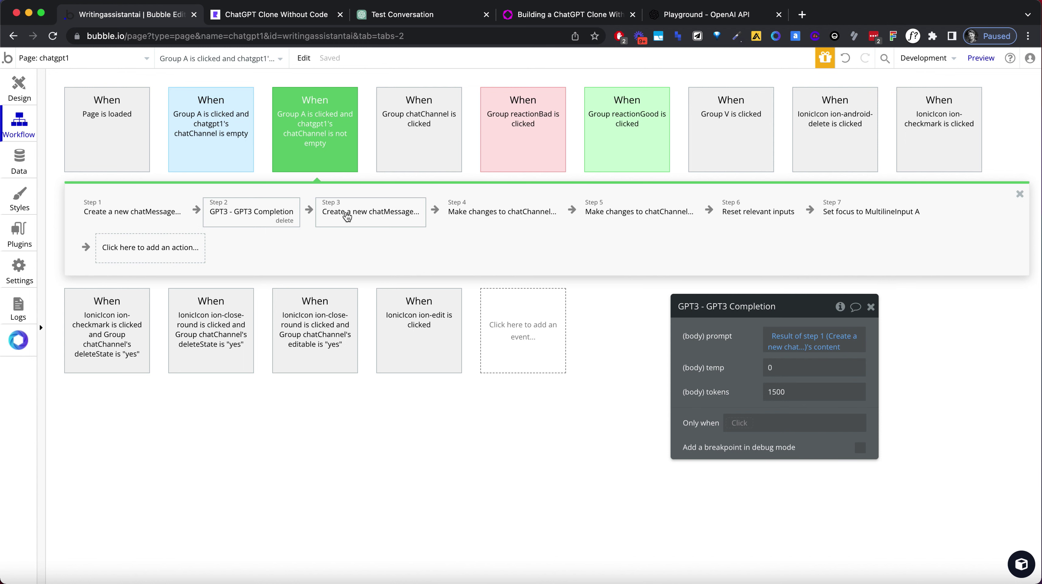
left_click(347, 217)
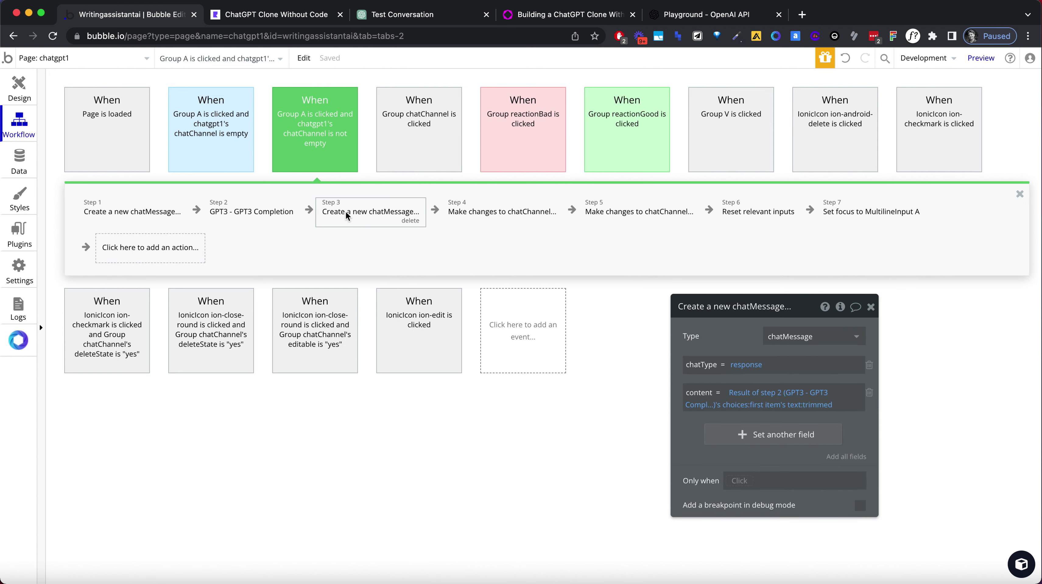
Review each step of the empty-chatChannel Group A workflow.
left_click(201, 158)
left_click(226, 214)
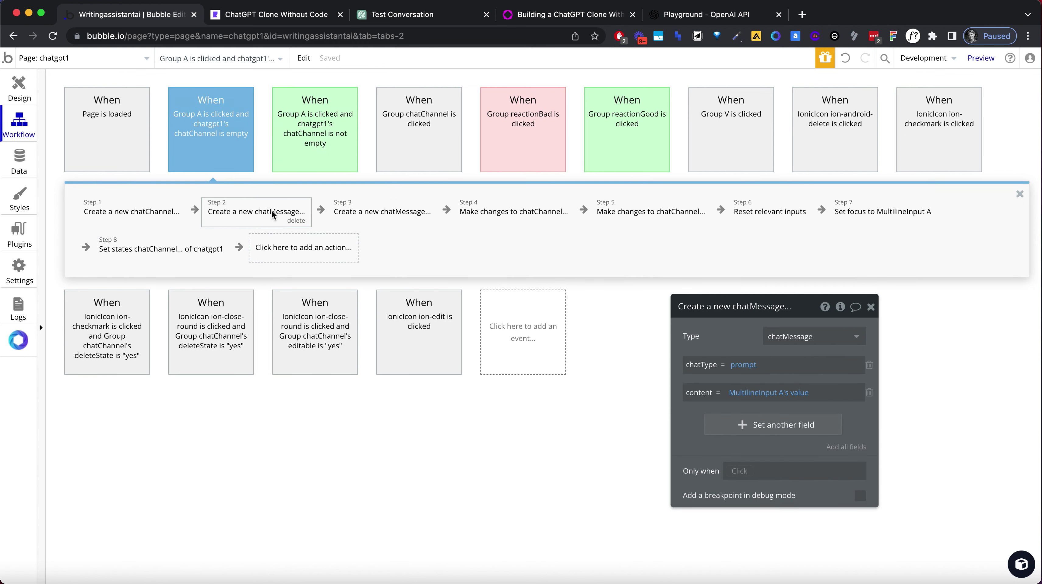
left_click(341, 214)
left_click(452, 215)
left_click(605, 213)
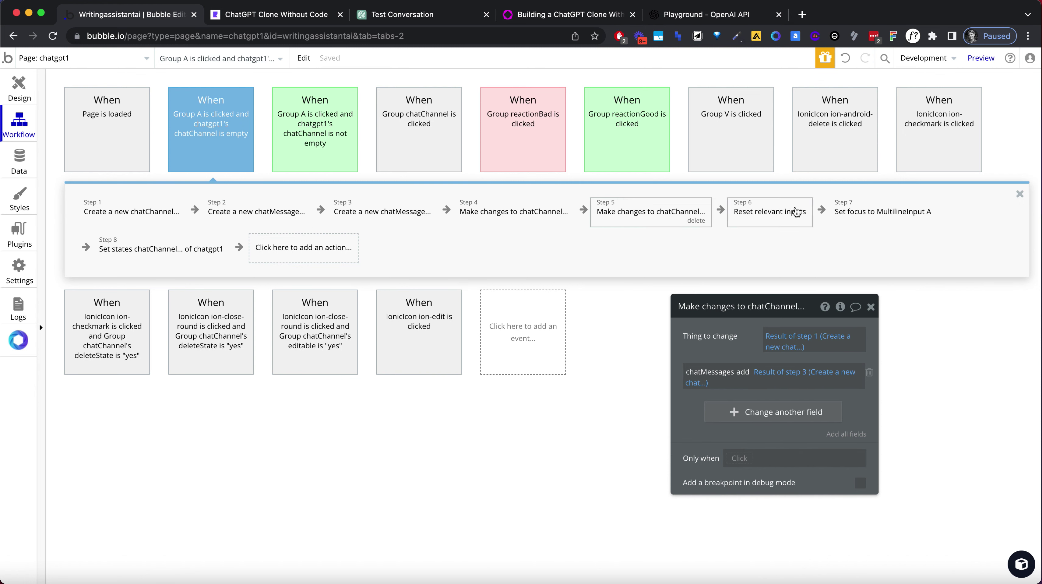
left_click(796, 212)
left_click(870, 211)
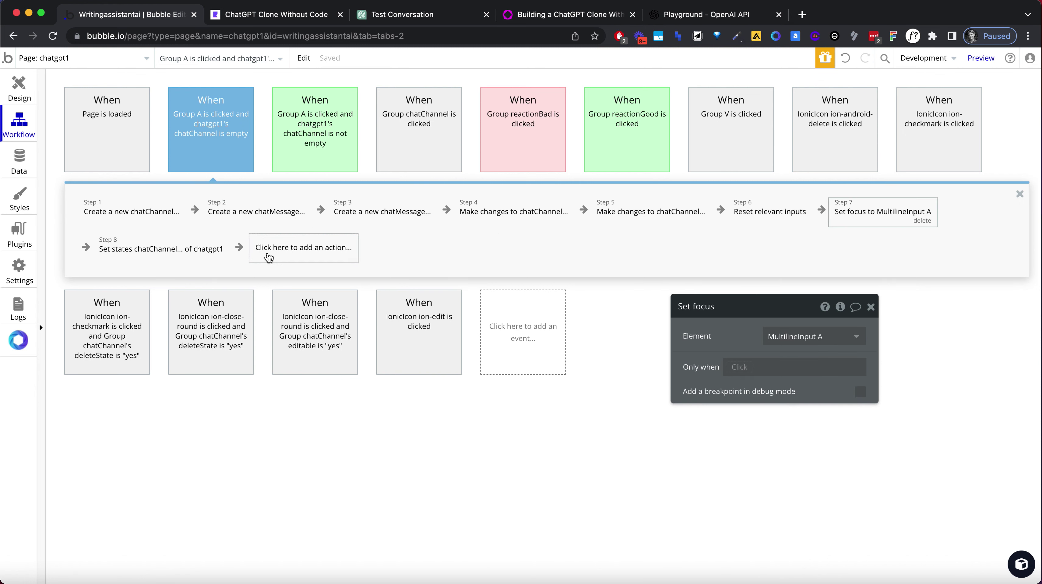
left_click(268, 258)
Add a Schedule API Workflow step for chatgpt at the current date/time.
type("sche")
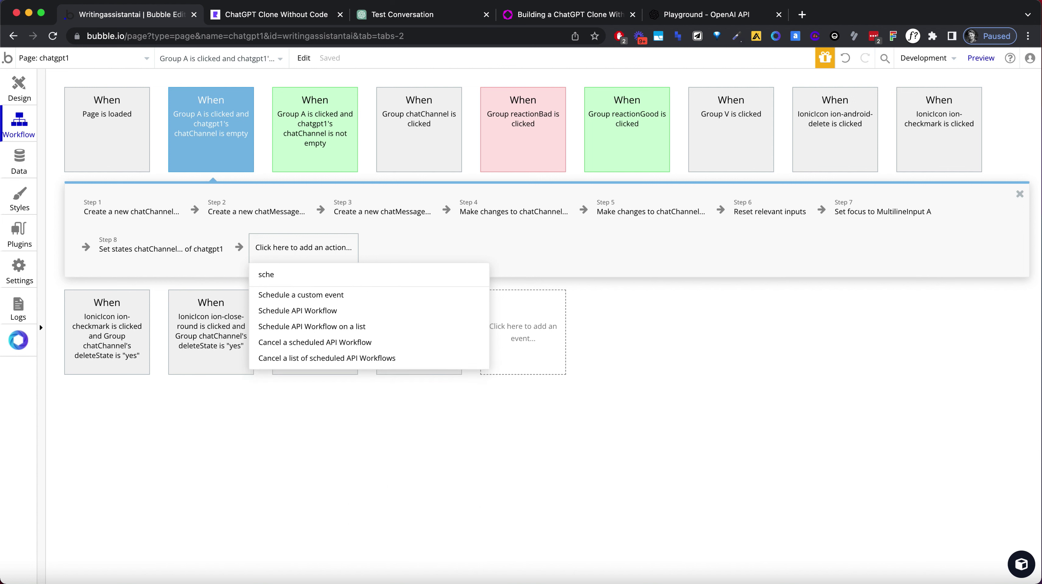
left_click(298, 310)
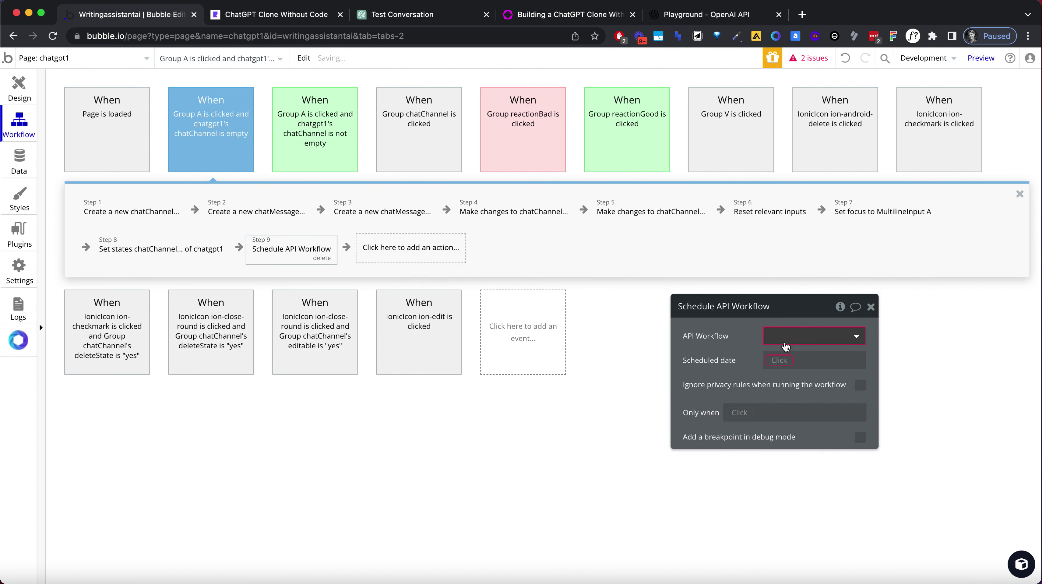
left_click(785, 348)
type("chat")
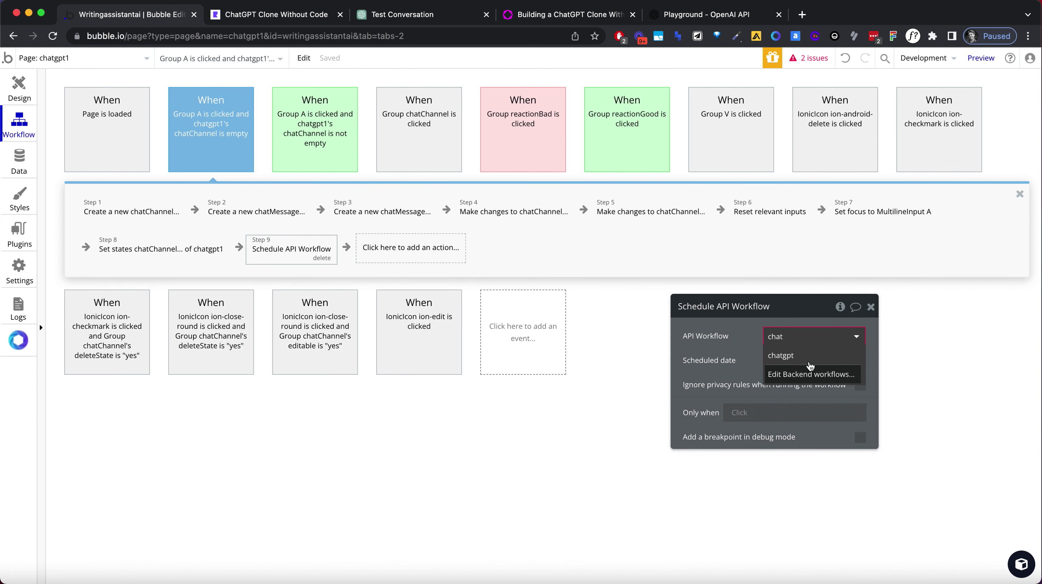
left_click(810, 364)
left_click(773, 360)
type("c")
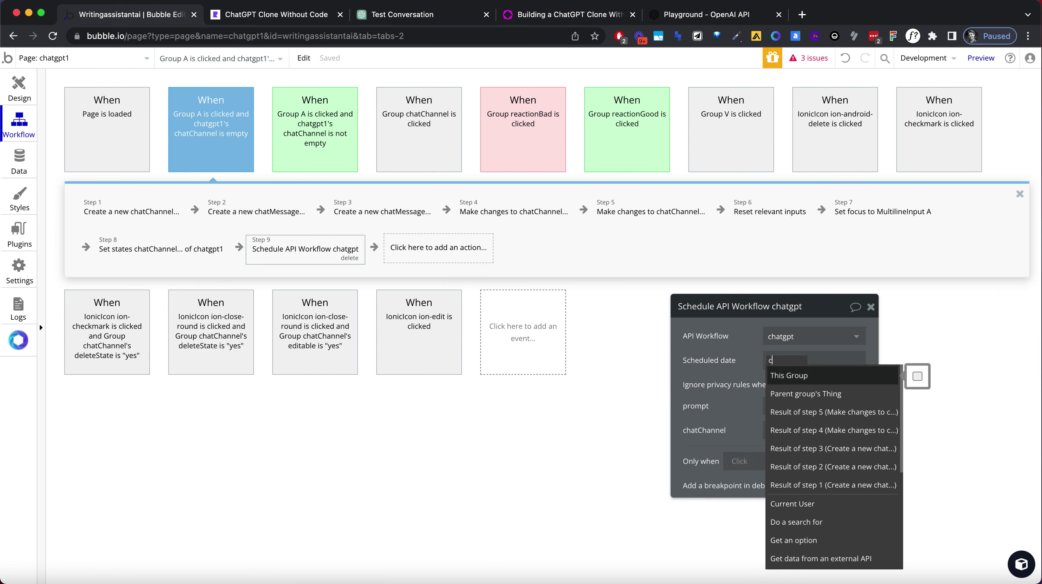
type("ur")
left_click(801, 394)
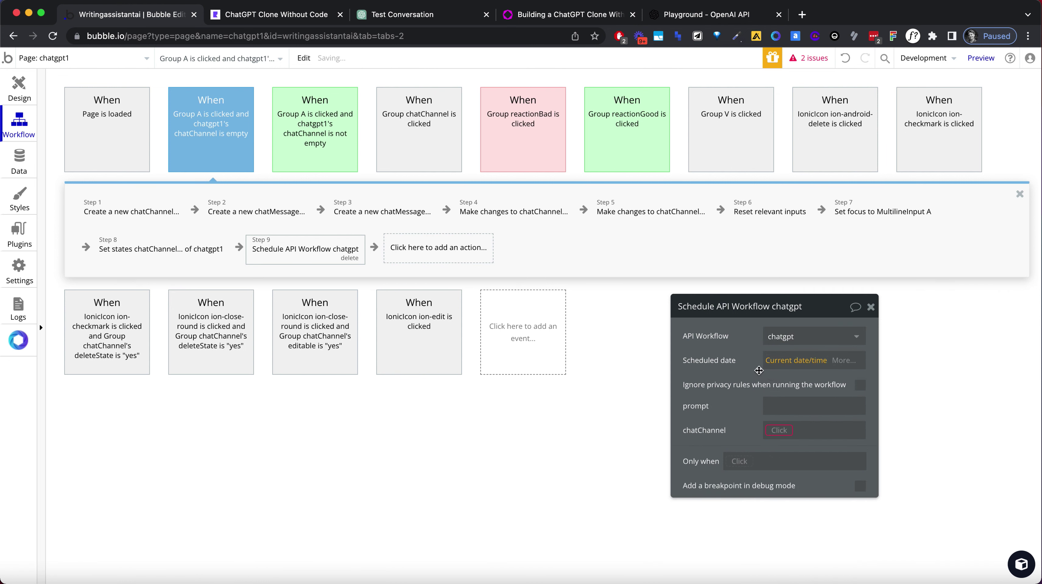
Pass chatgpt1's chatChannel and step 2's message content as the prompt.
left_click(780, 430)
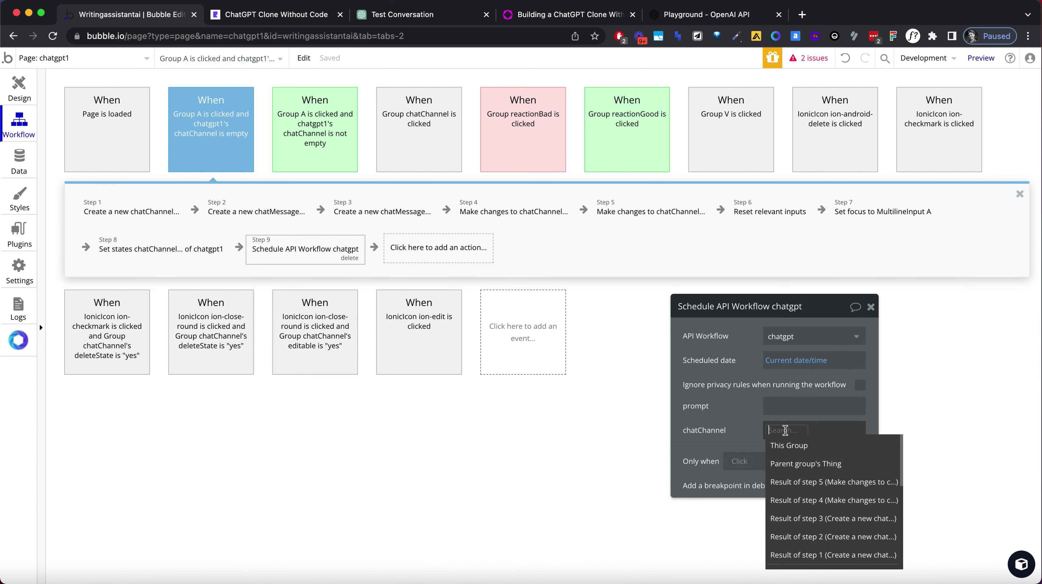
type("chat")
left_click(811, 551)
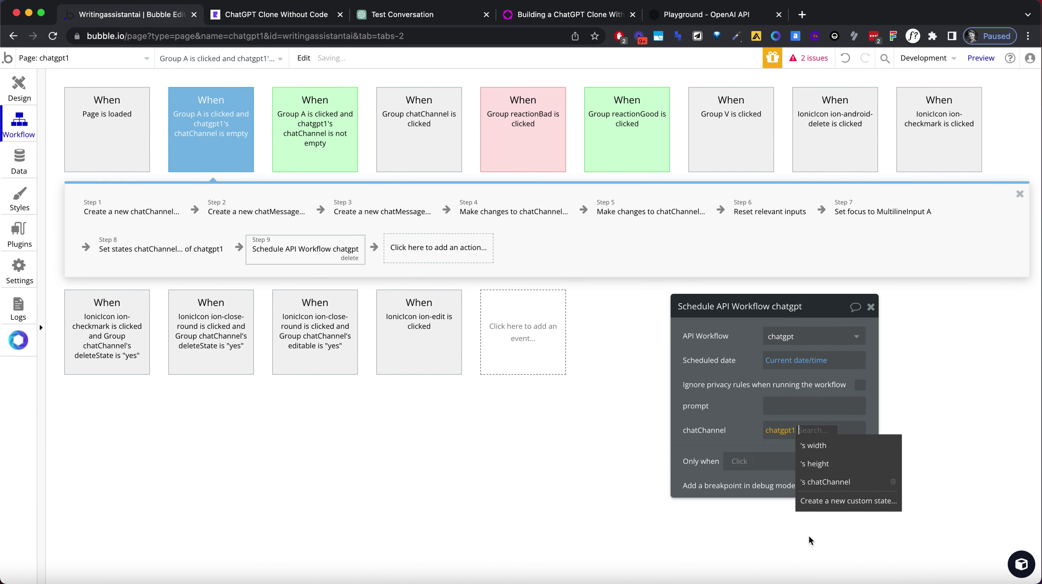
left_click(826, 482)
left_click(806, 405)
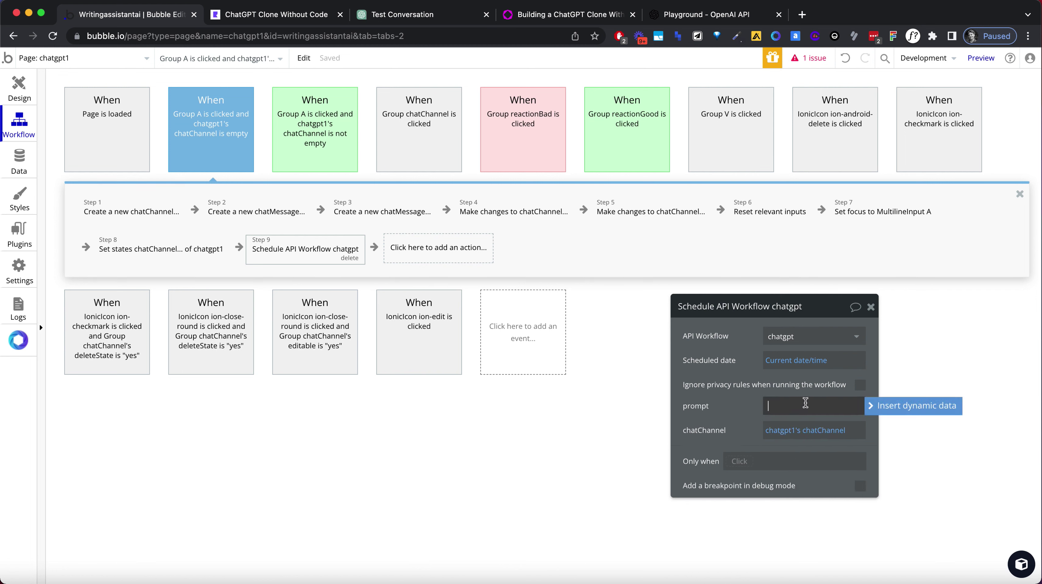
left_click(877, 405)
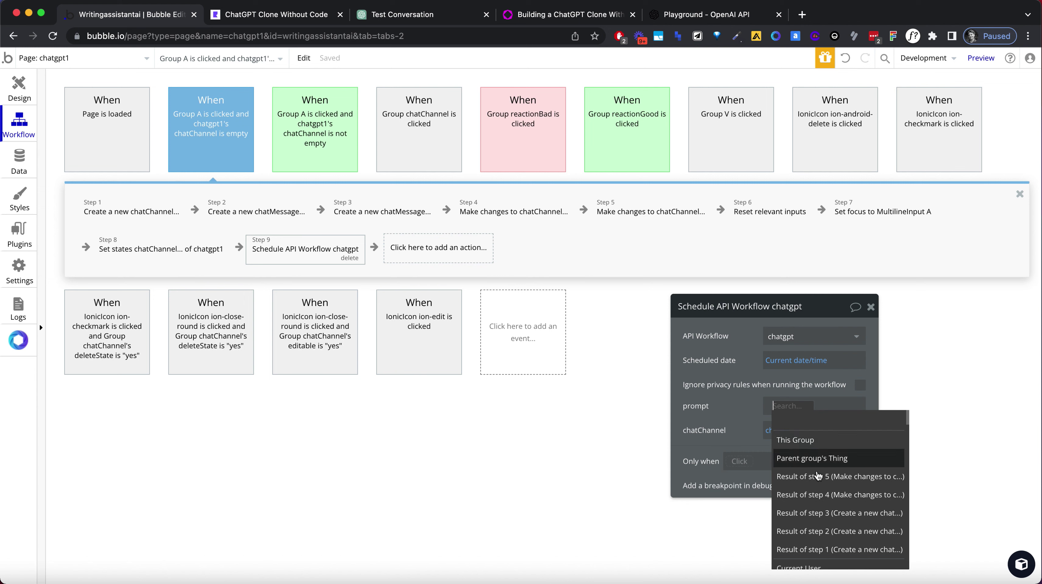
left_click(835, 531)
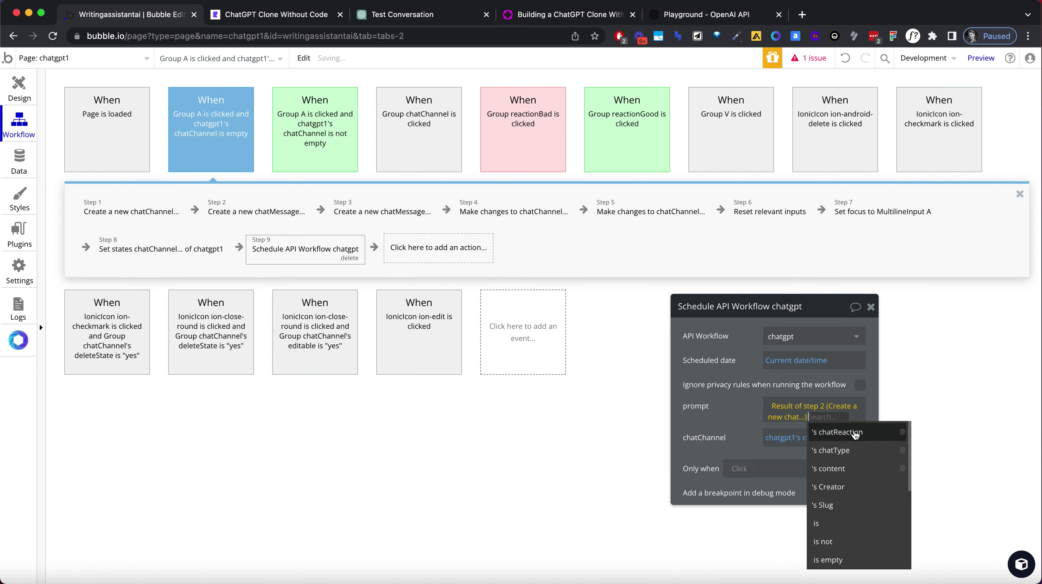
left_click(855, 468)
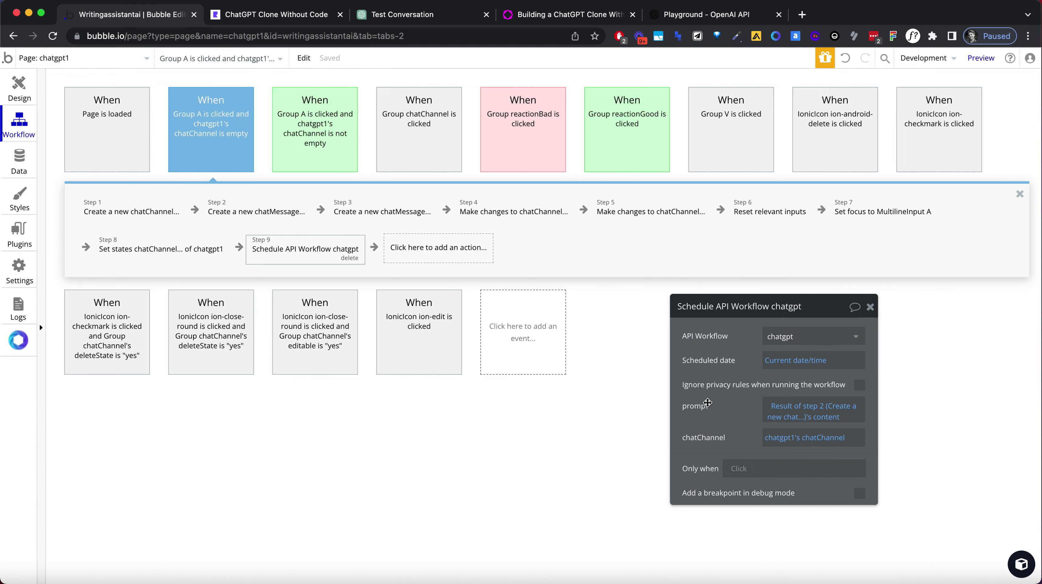
left_click(371, 213)
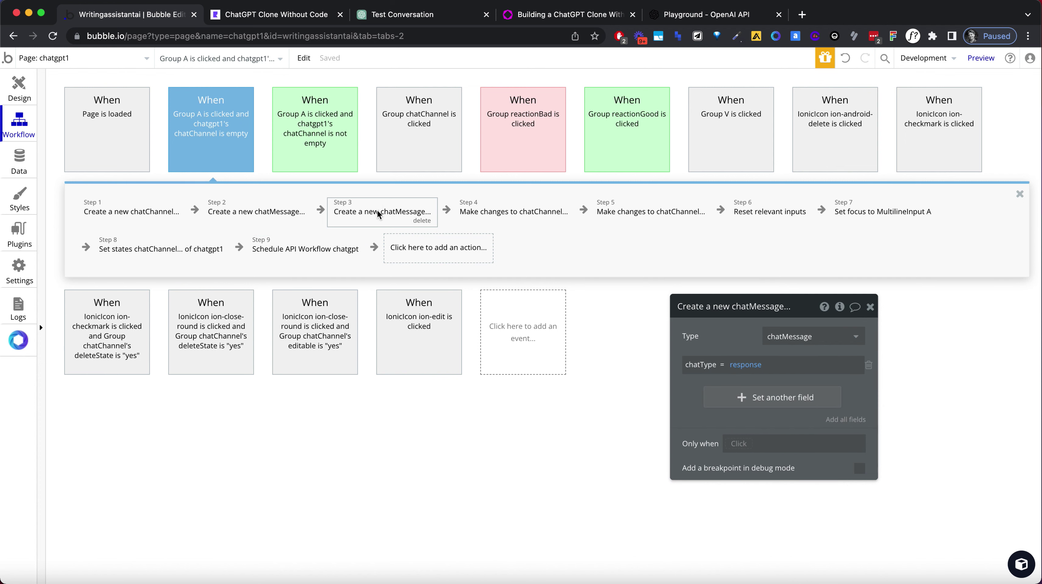
left_click(328, 256)
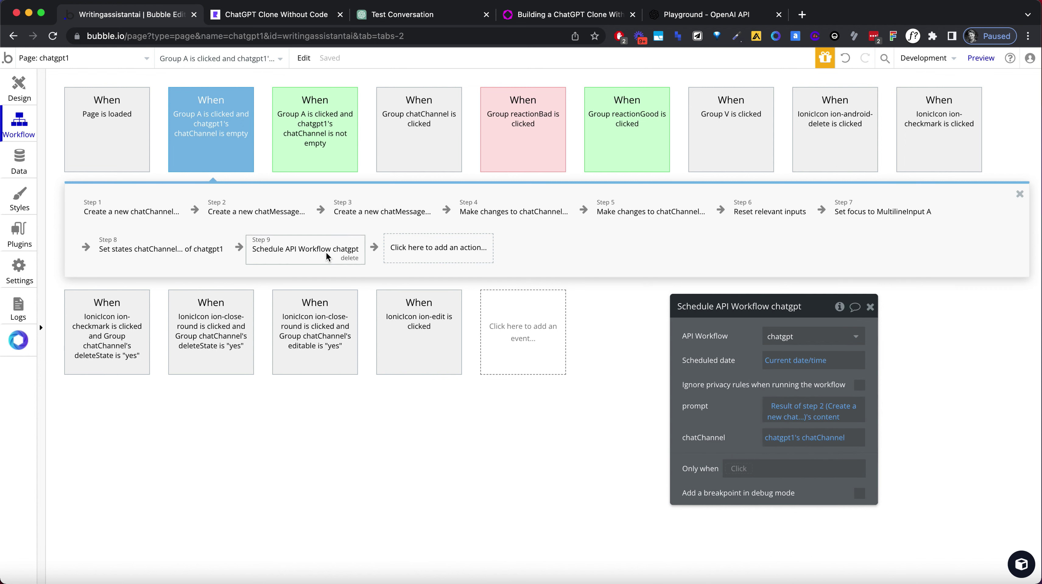
Give the chatgpt backend workflow a Blue event colour.
left_click(61, 58)
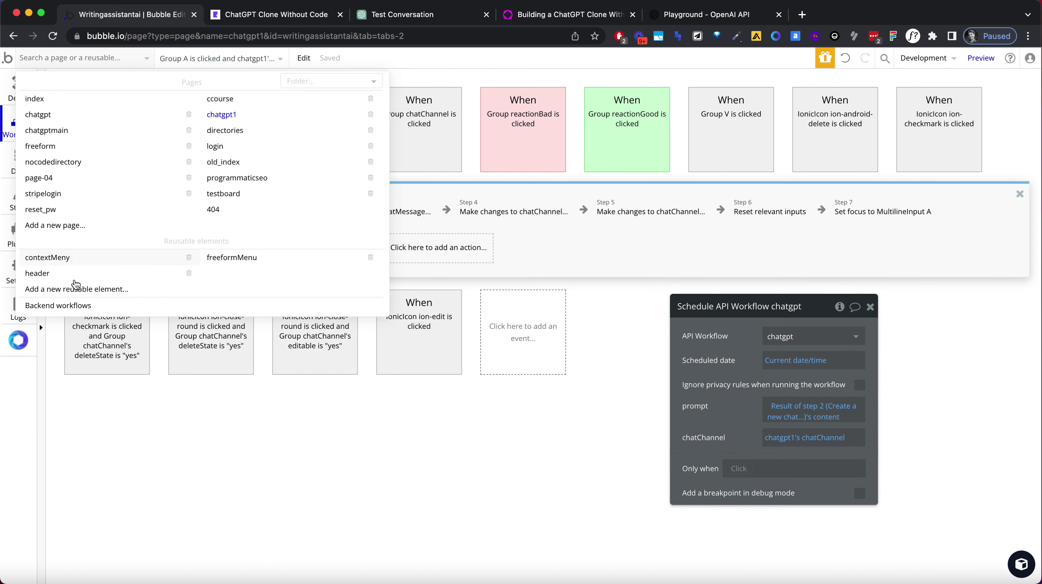
left_click(74, 306)
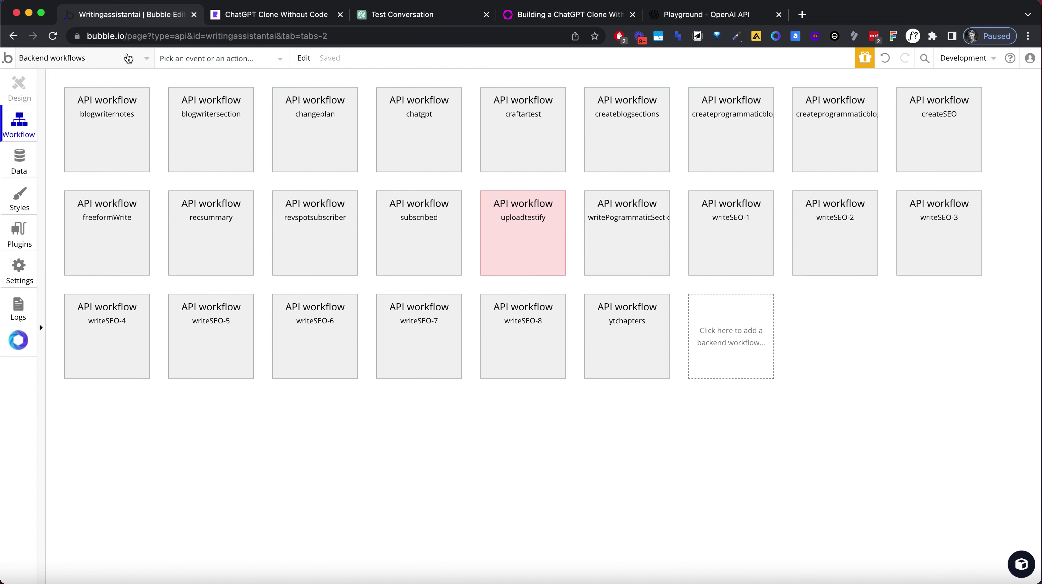
left_click(624, 322)
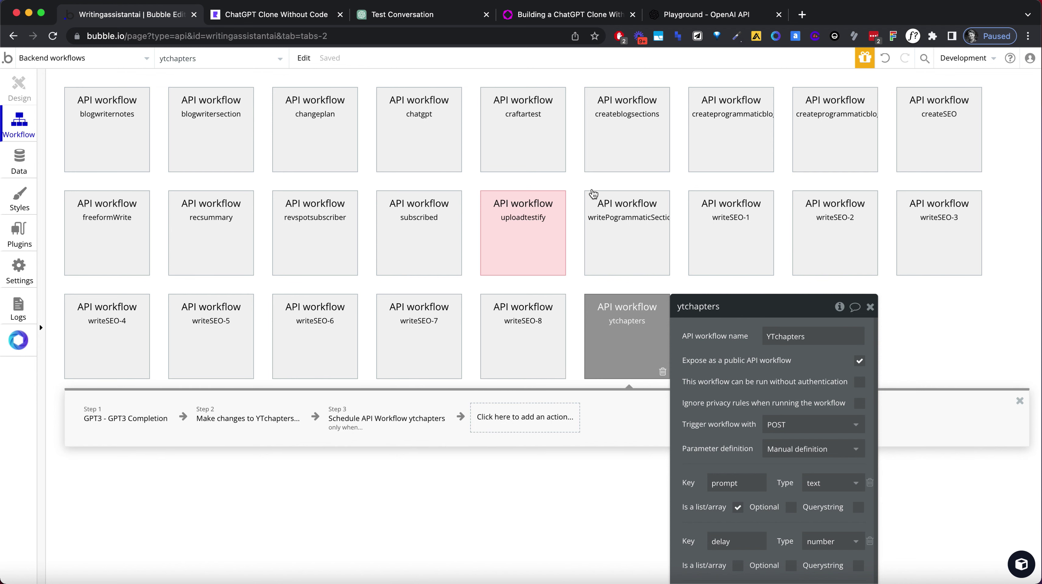
left_click(420, 108)
left_click_drag(789, 323, 761, 157)
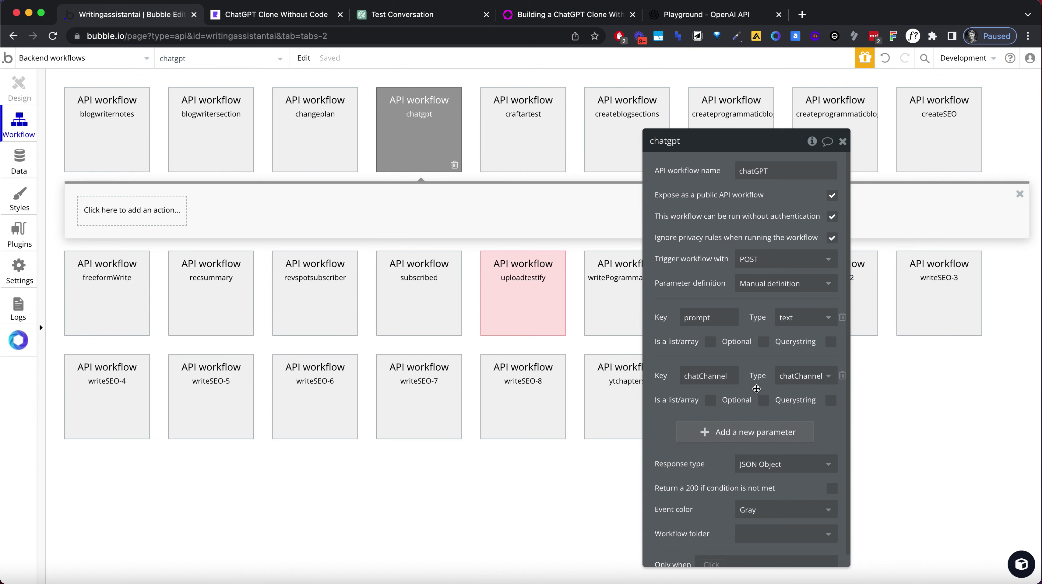
scroll(757, 388, "down", 1)
left_click(750, 497)
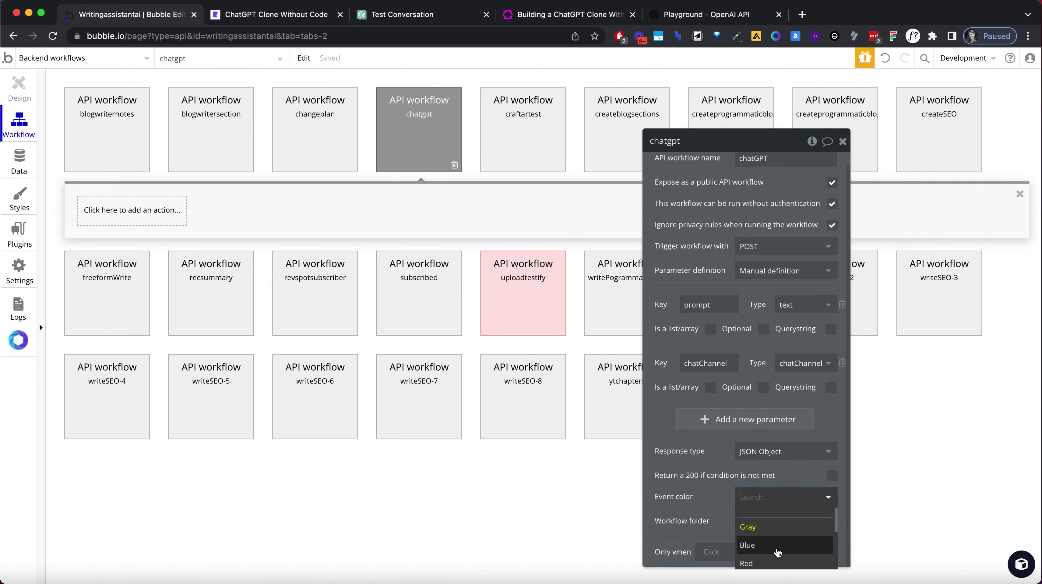
left_click(749, 540)
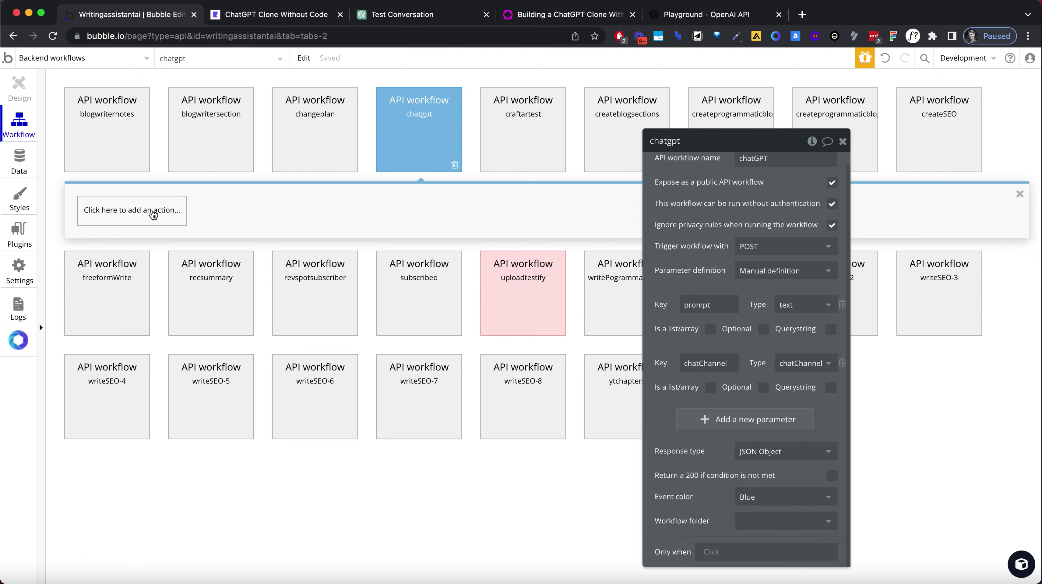
Add a GPT3 Completion step using the prompt parameter, temperature 0 and 2000 tokens.
left_click(154, 213)
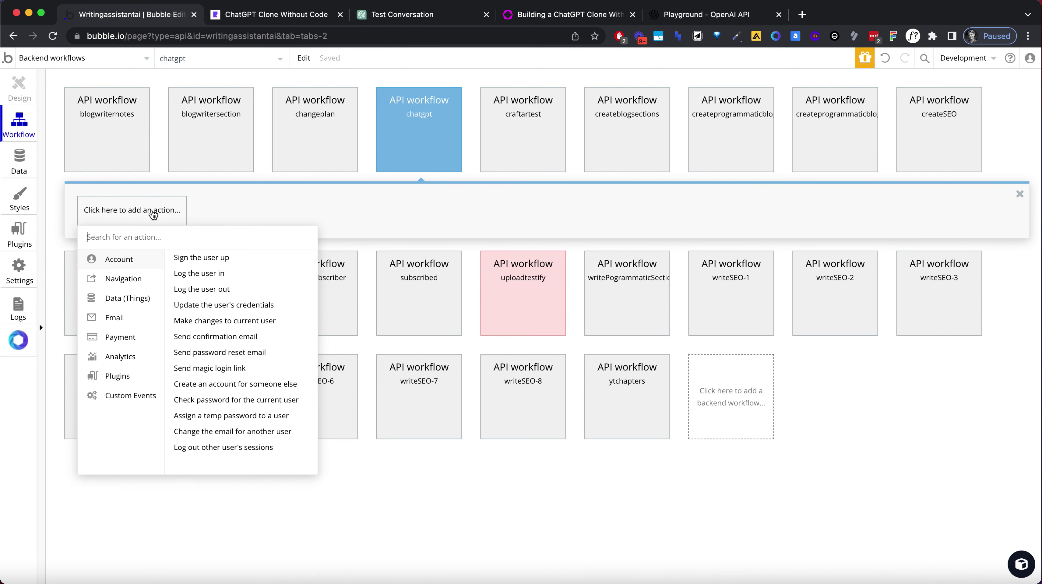
type("gp")
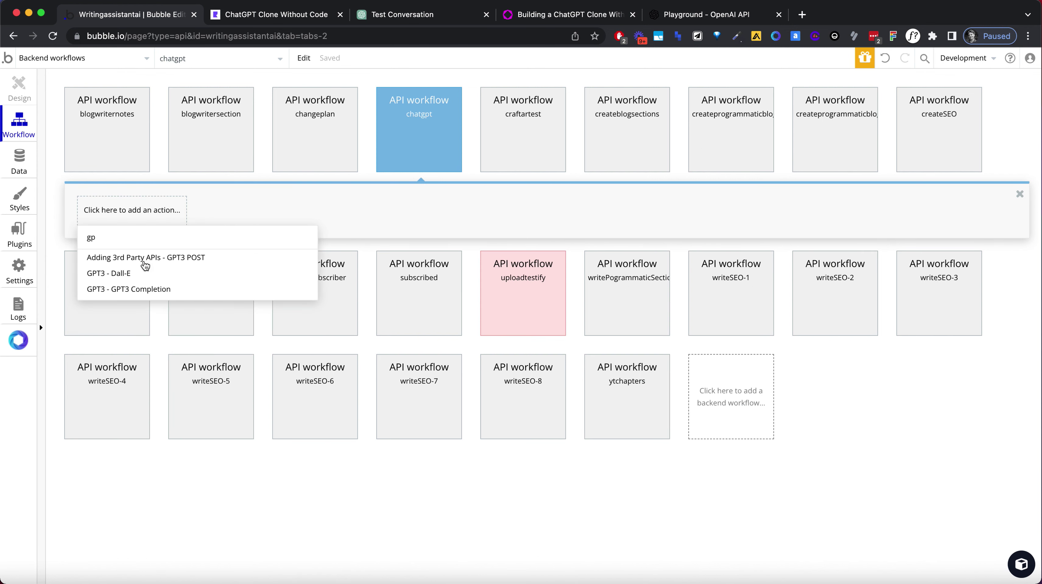
left_click(144, 289)
left_click(741, 169)
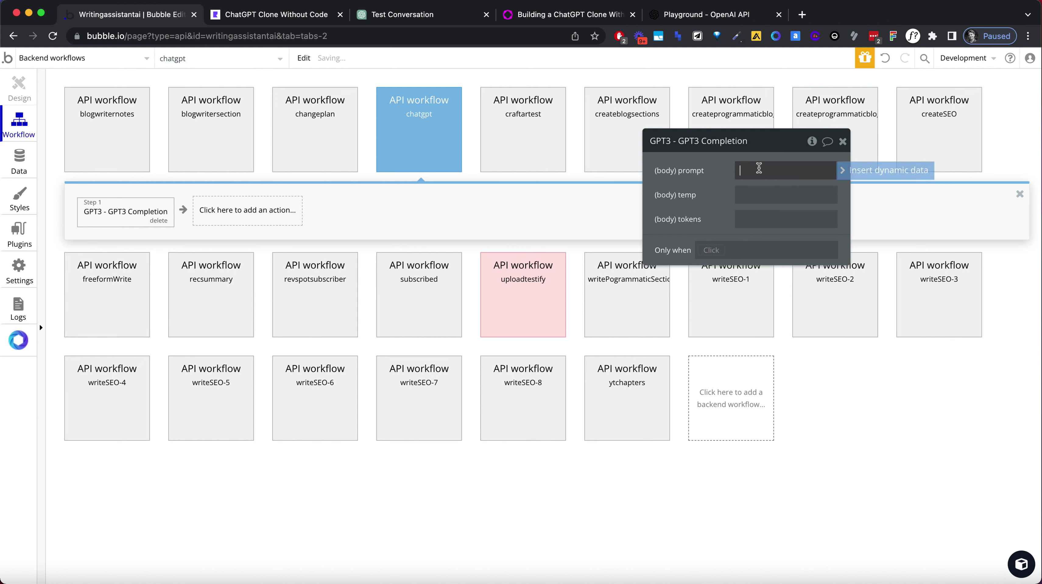
left_click(854, 175)
left_click(743, 201)
left_click(741, 194)
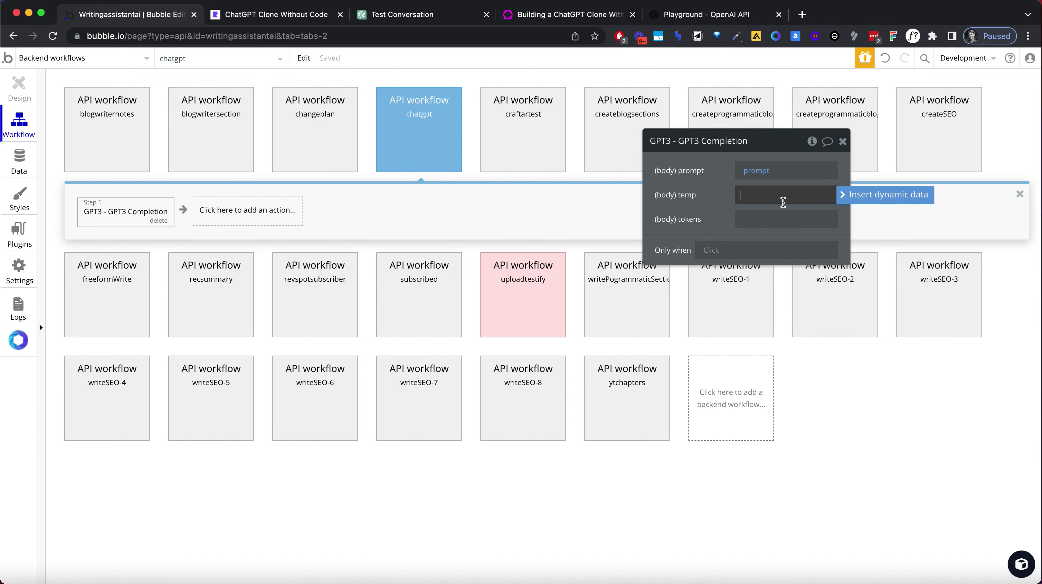
type("0")
left_click(795, 217)
type("2000")
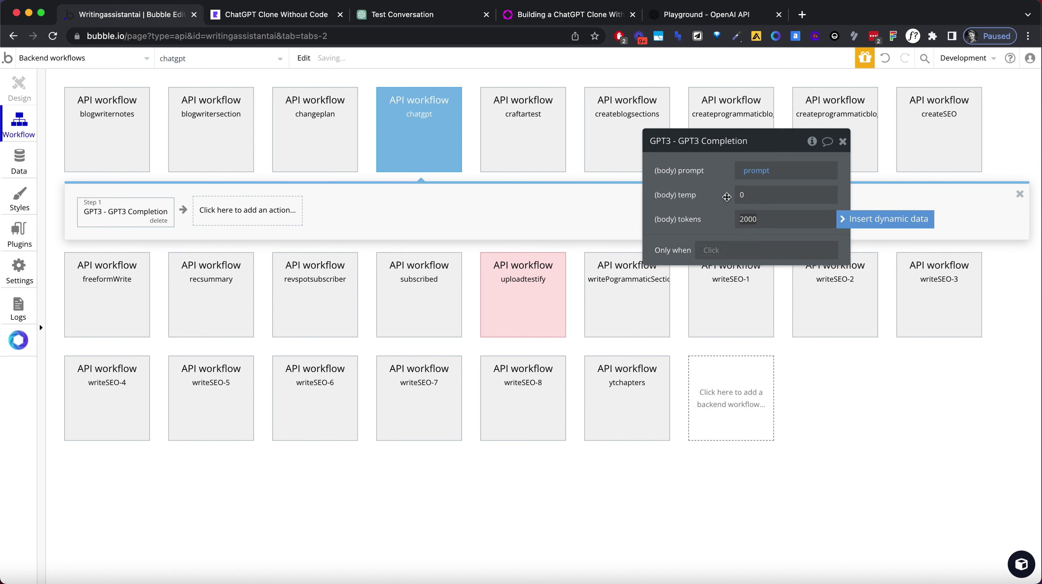
left_click(725, 196)
left_click(276, 214)
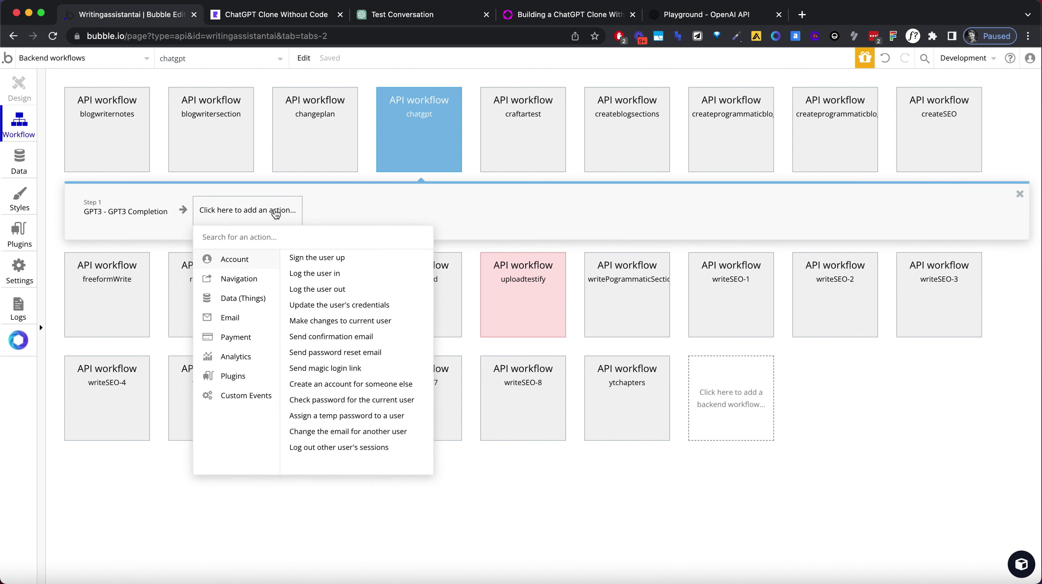
Add a 'Make changes to…' step 2 that changes the chatChannel.
type("change")
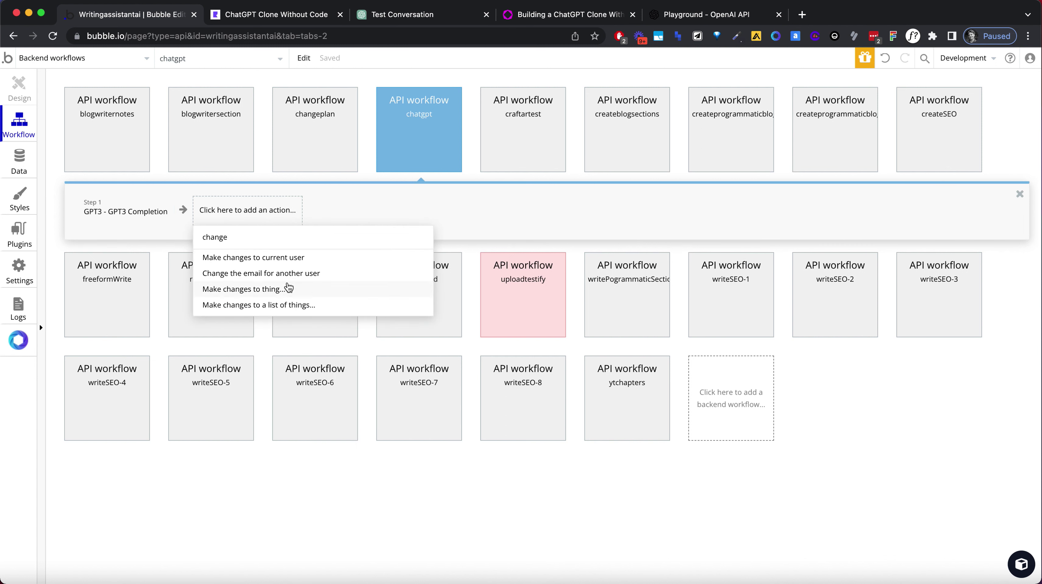
left_click(287, 290)
left_click(743, 170)
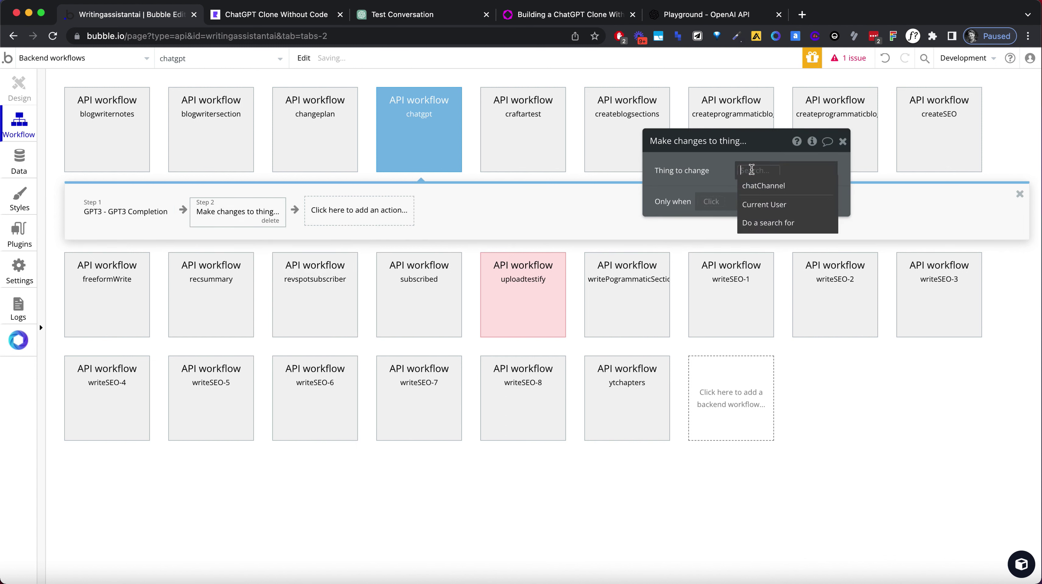
left_click(764, 186)
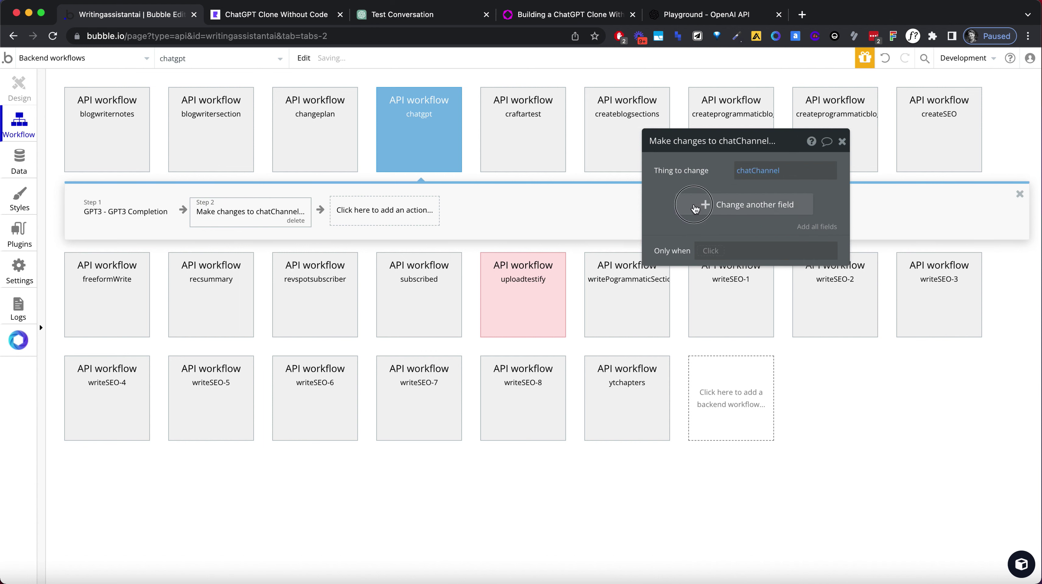
Try adding to the chatMessages list, remove that field, keep chatChannel, and move the panel right.
left_click(678, 205)
left_click(667, 201)
left_click(681, 213)
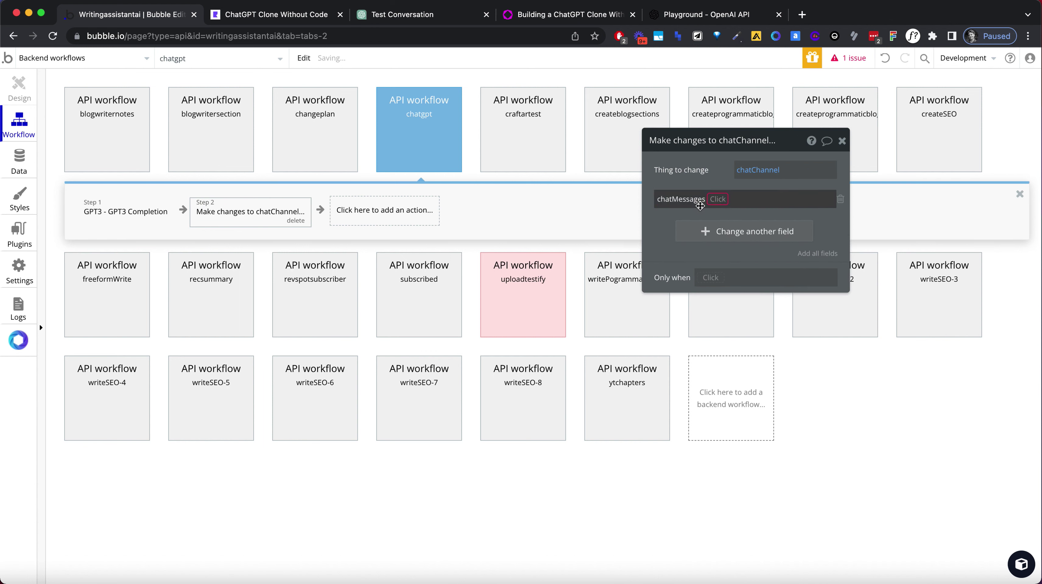
left_click(717, 205)
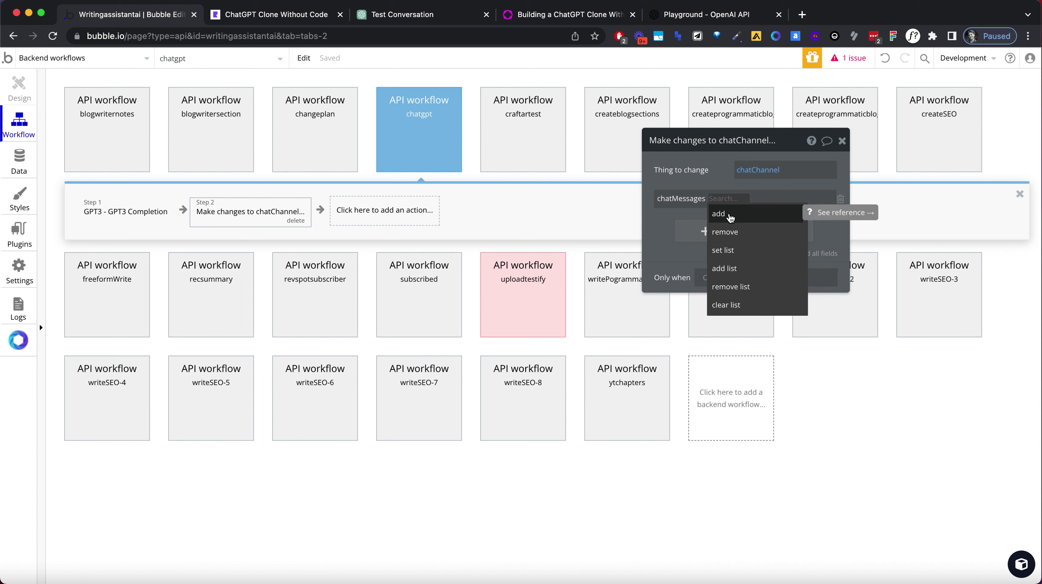
left_click(731, 218)
left_click(841, 198)
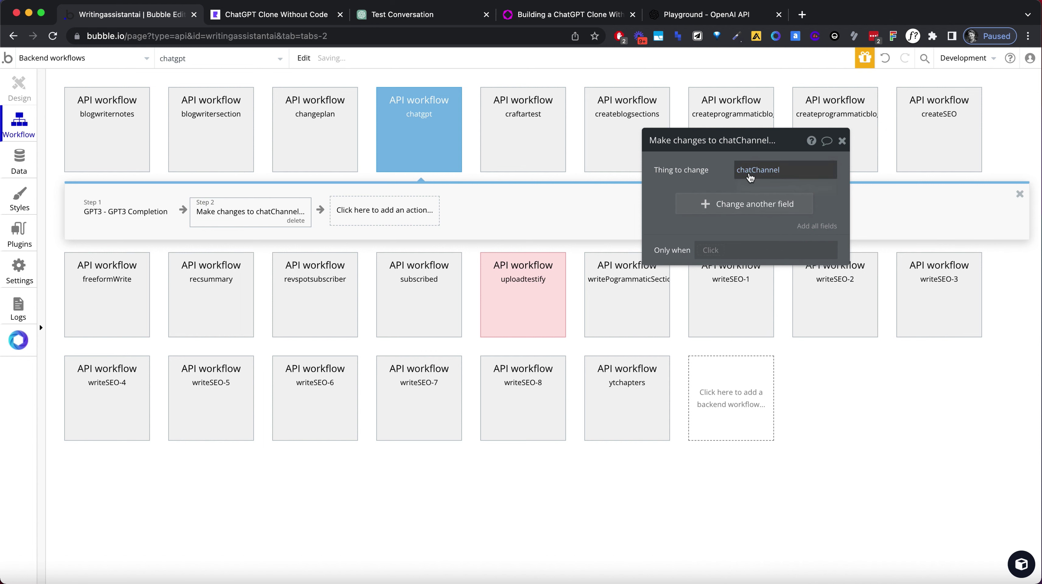
left_click(751, 178)
left_click(749, 172)
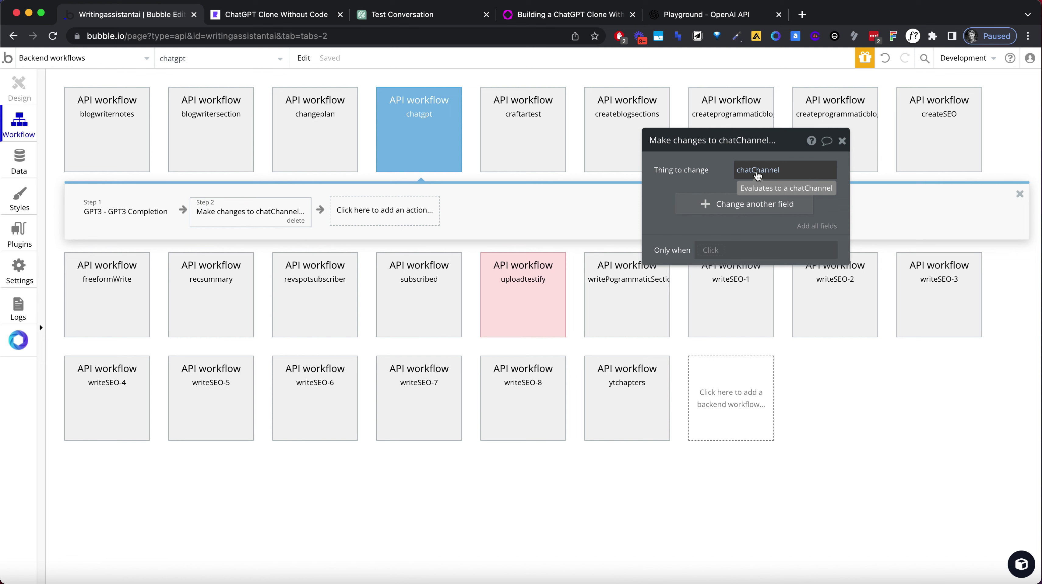
left_click(757, 176)
left_click_drag(696, 177, 742, 178)
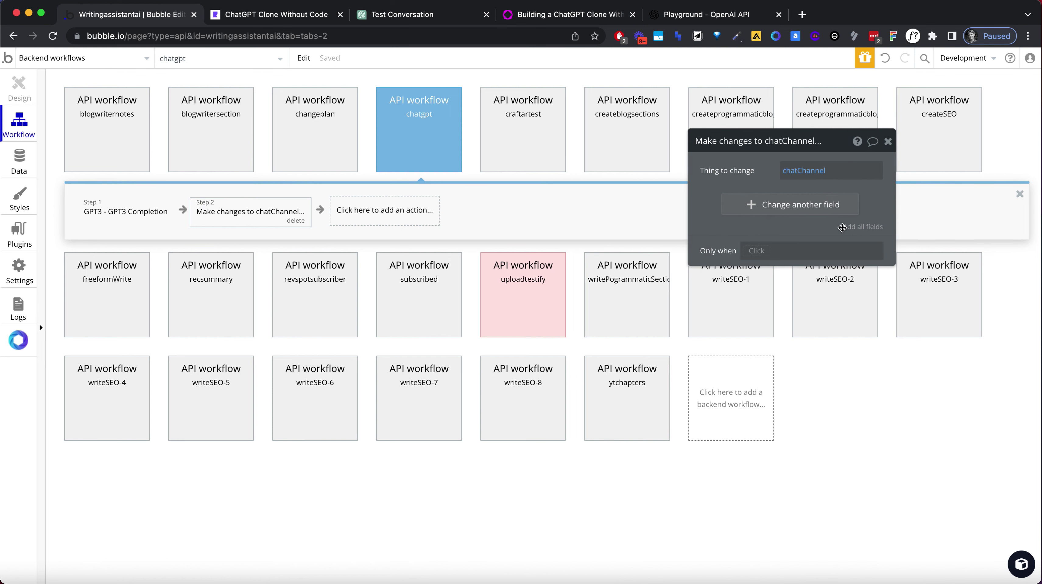
In chatgpt1's Group A step 9, set chatChannel to Result of step 3, then return to backend workflows.
left_click(82, 59)
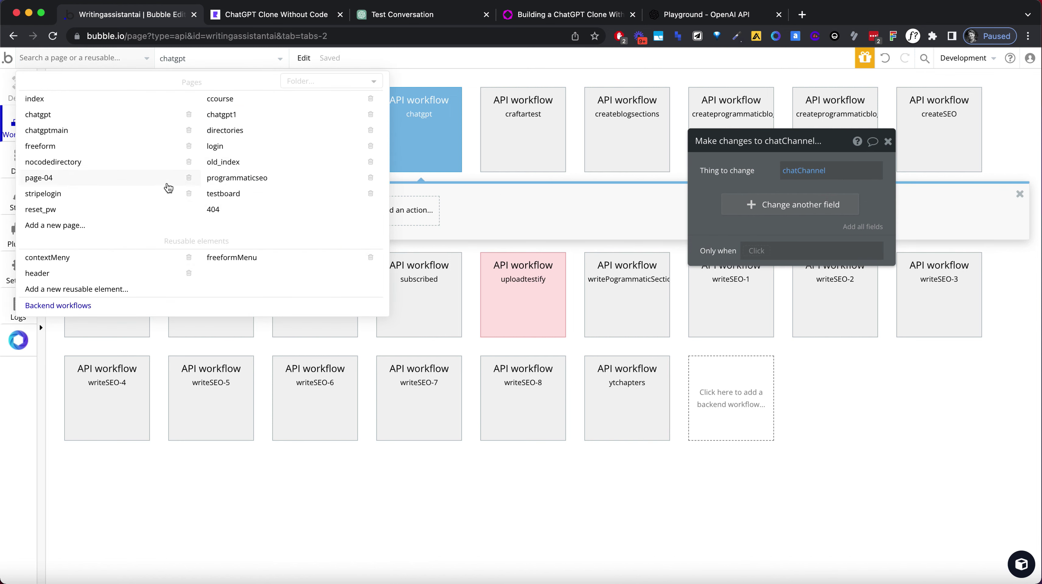
left_click(217, 116)
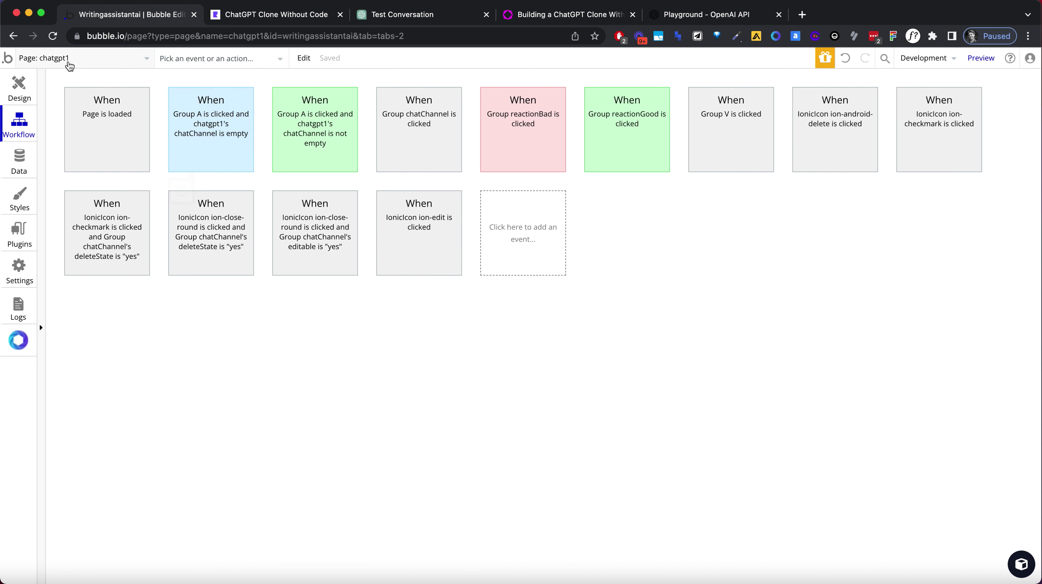
left_click(216, 139)
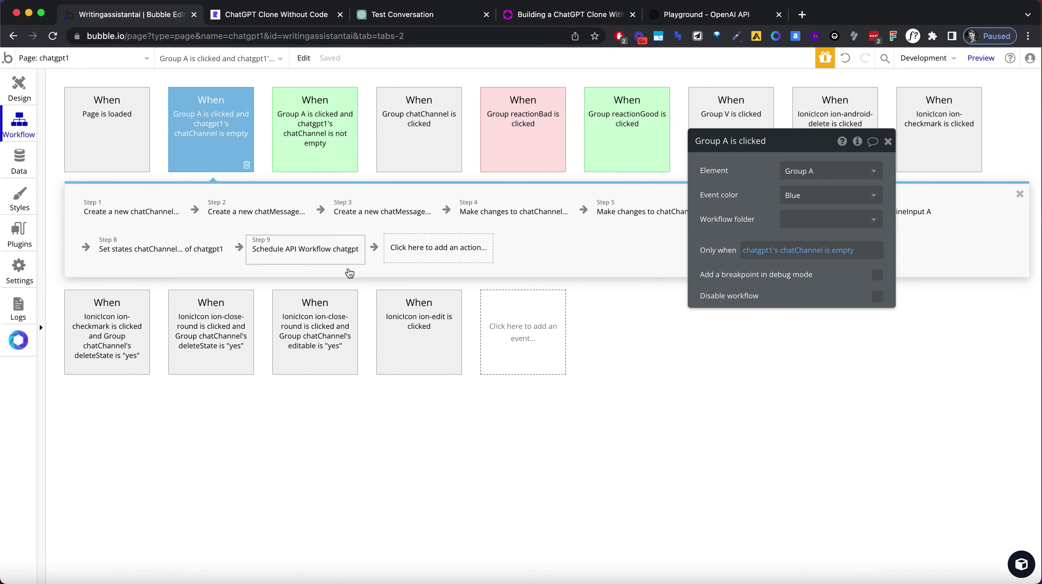
left_click(312, 257)
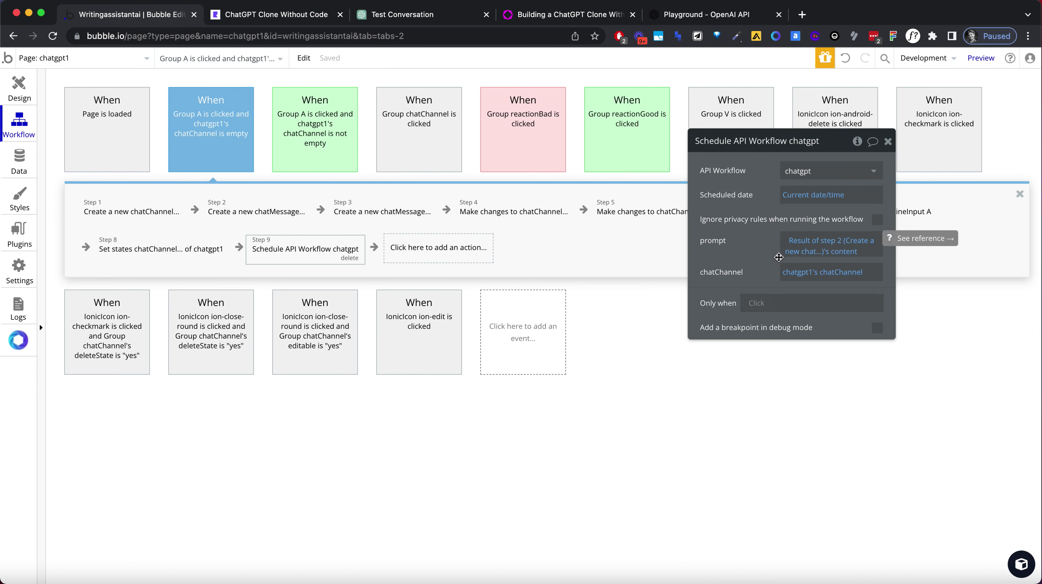
left_click(800, 273)
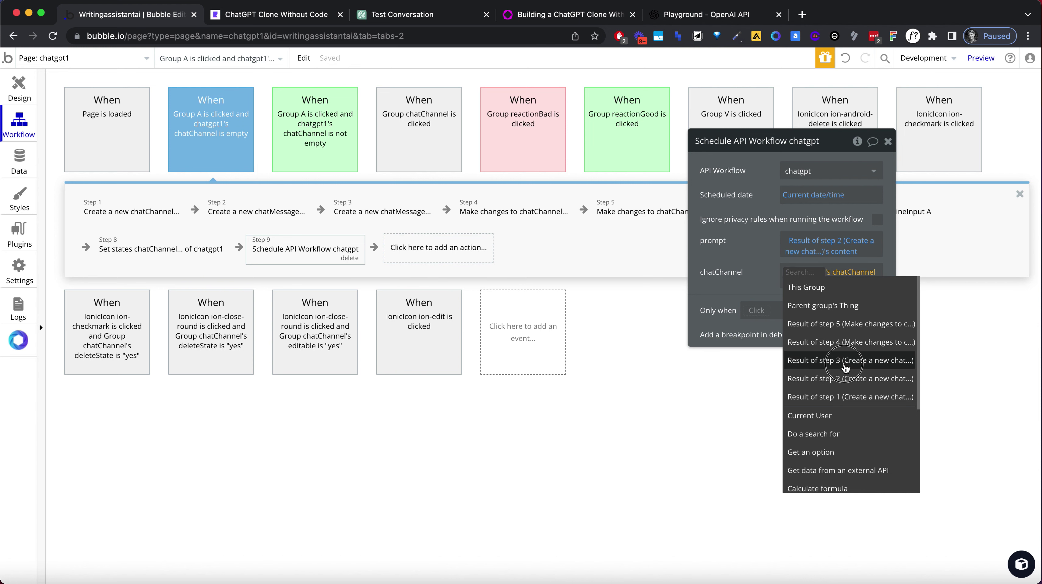
left_click(818, 360)
left_click(758, 279)
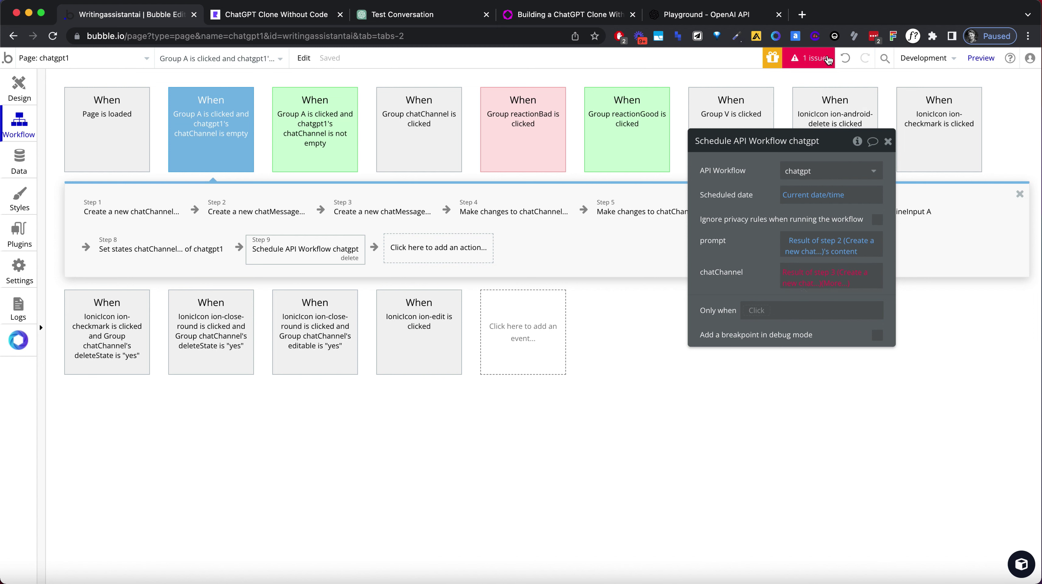
left_click(53, 65)
left_click(87, 311)
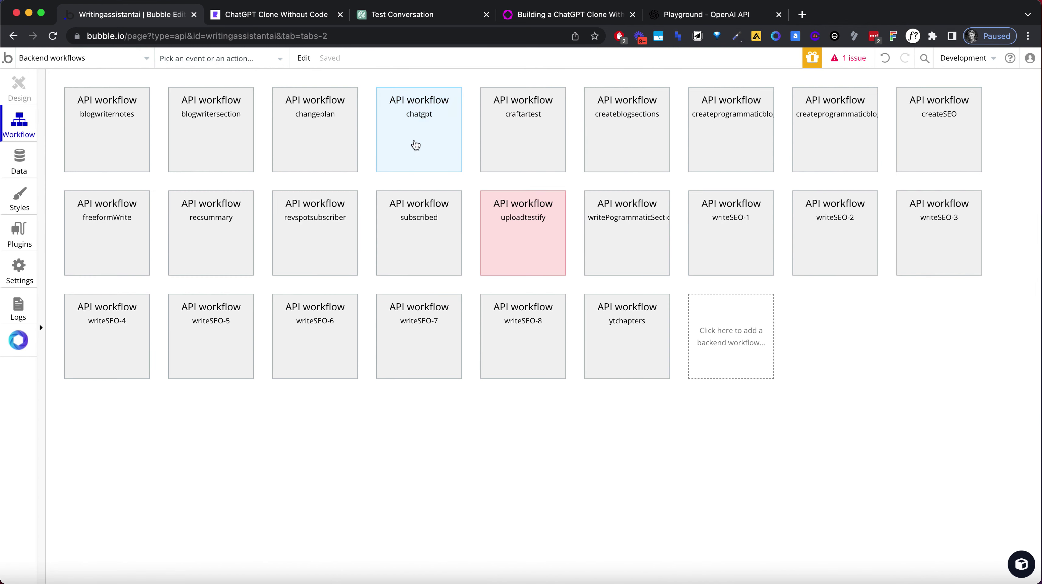
Rename the chatgpt workflow's chatChannel parameter to chatMessage and give it type chatMessage.
left_click(414, 145)
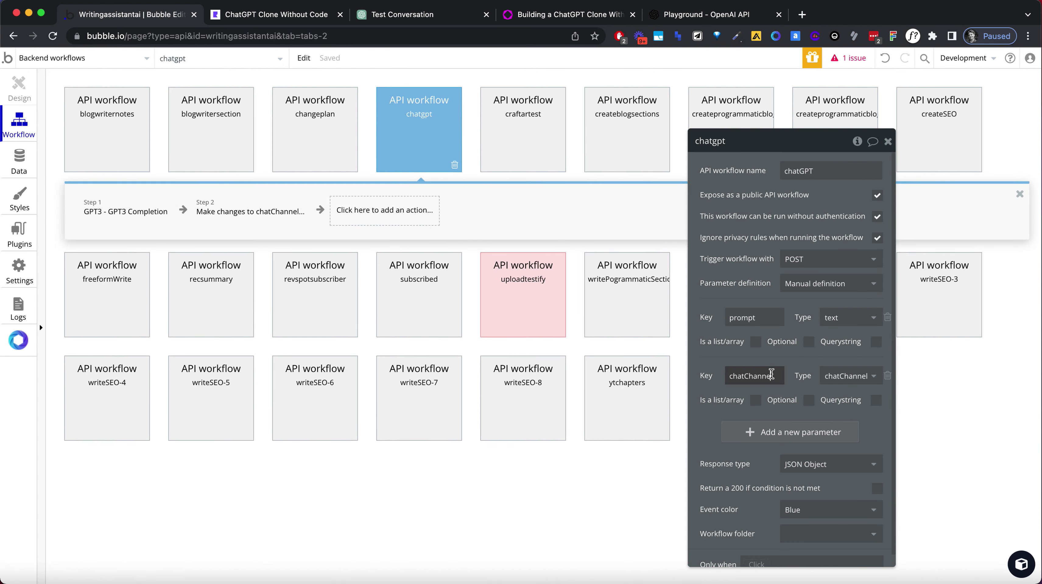
left_click_drag(745, 375, 773, 376)
type("Message")
left_click(854, 379)
type("chat")
left_click(858, 450)
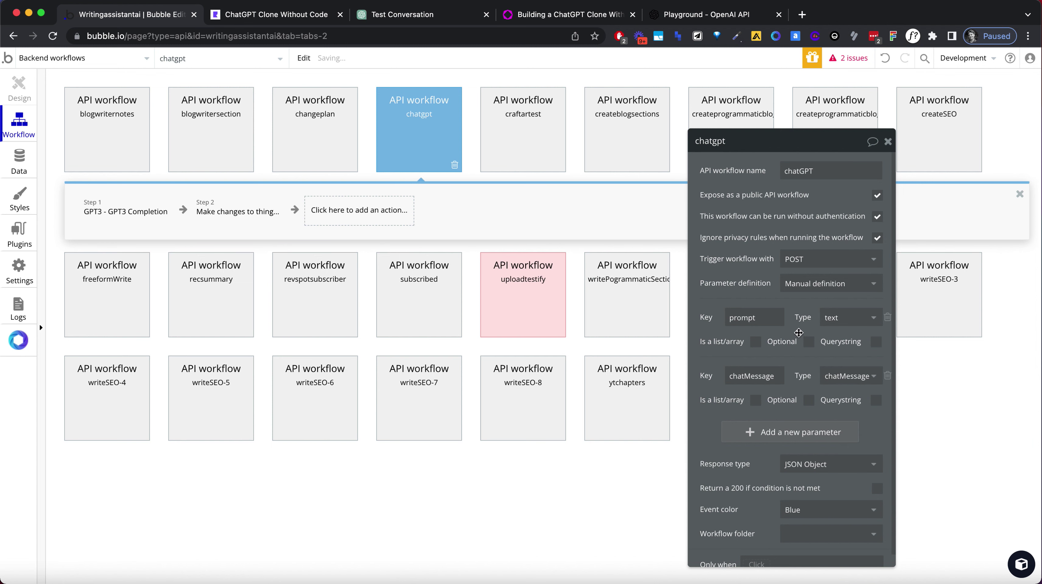
Make step 2 change the chatMessage, then jump to the remaining issue from the issue list.
left_click(203, 212)
left_click(171, 217)
left_click(239, 213)
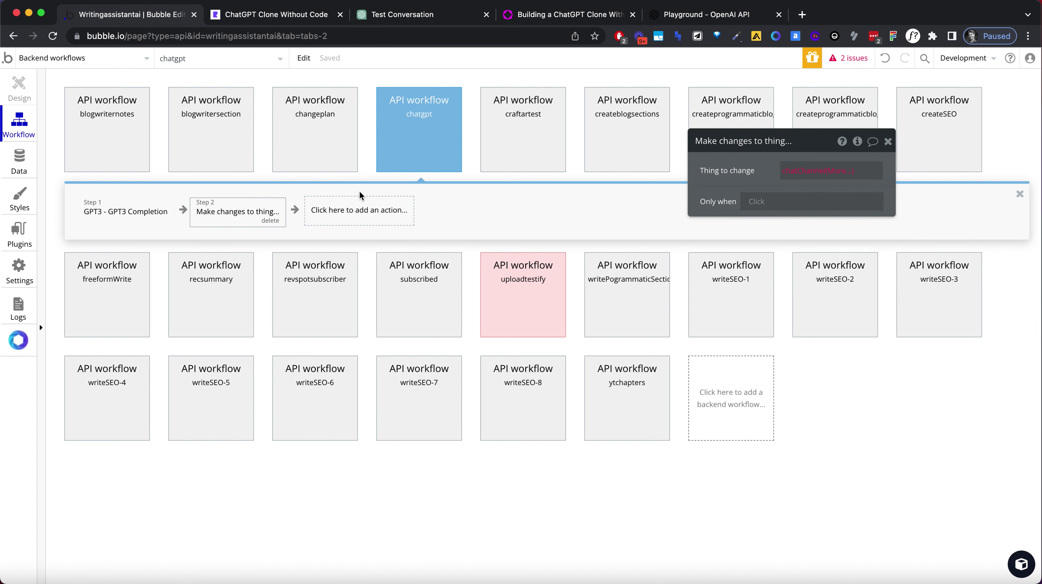
left_click(810, 171)
left_click(818, 185)
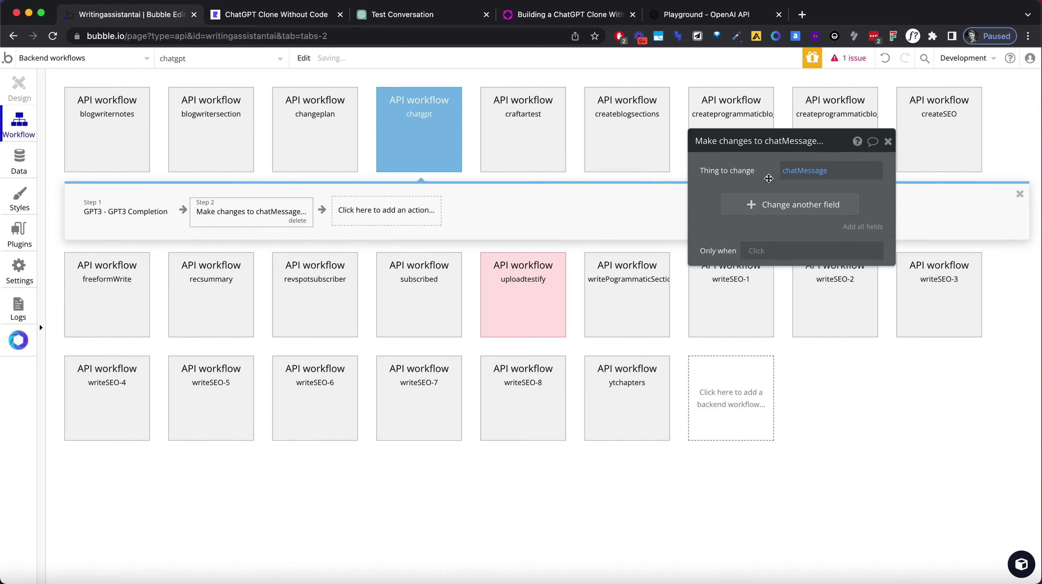
left_click(850, 58)
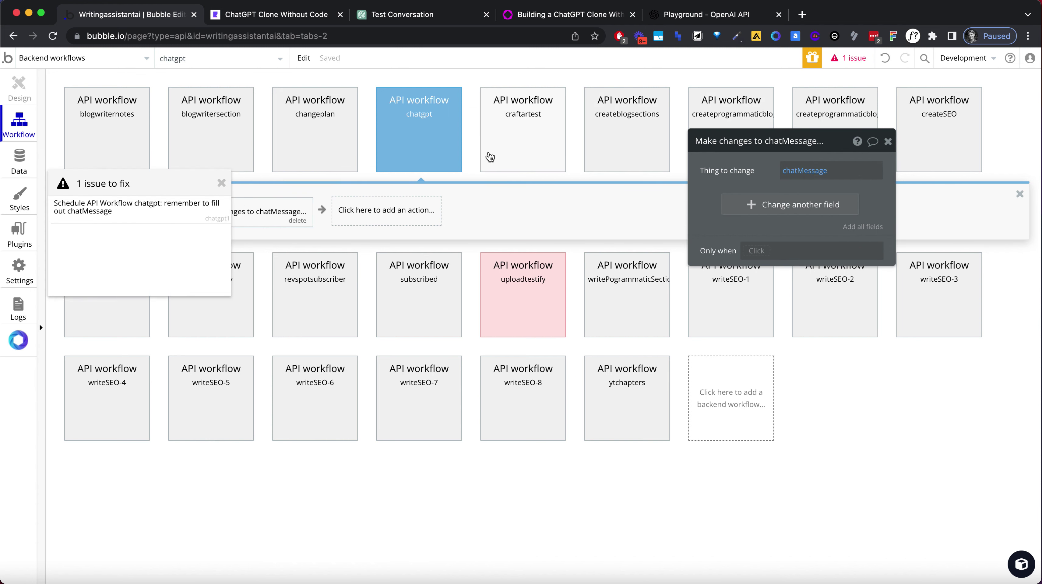
left_click(134, 215)
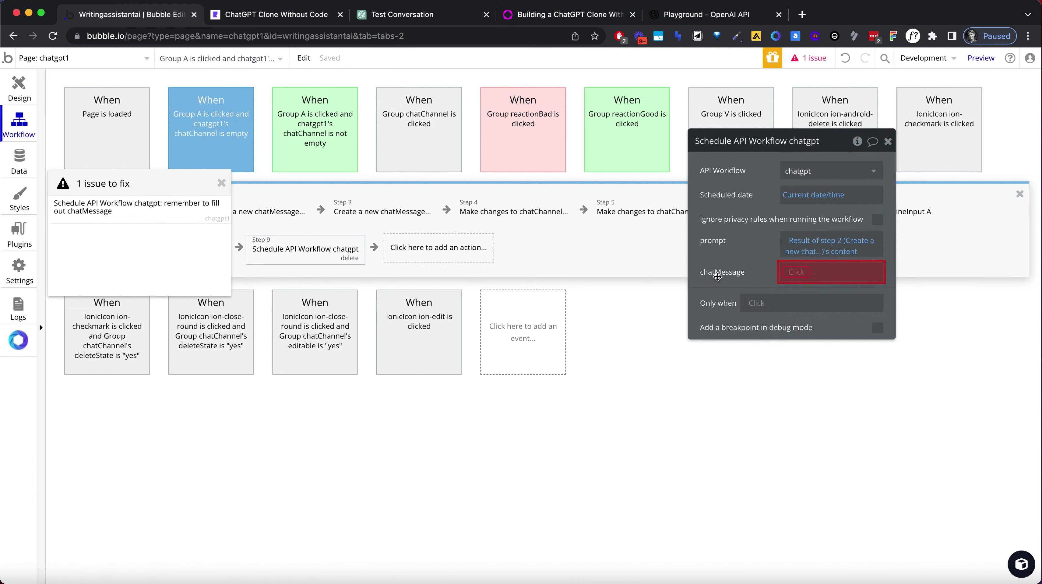
In step 9, pass Result of step 3 as the chatMessage value.
left_click(797, 272)
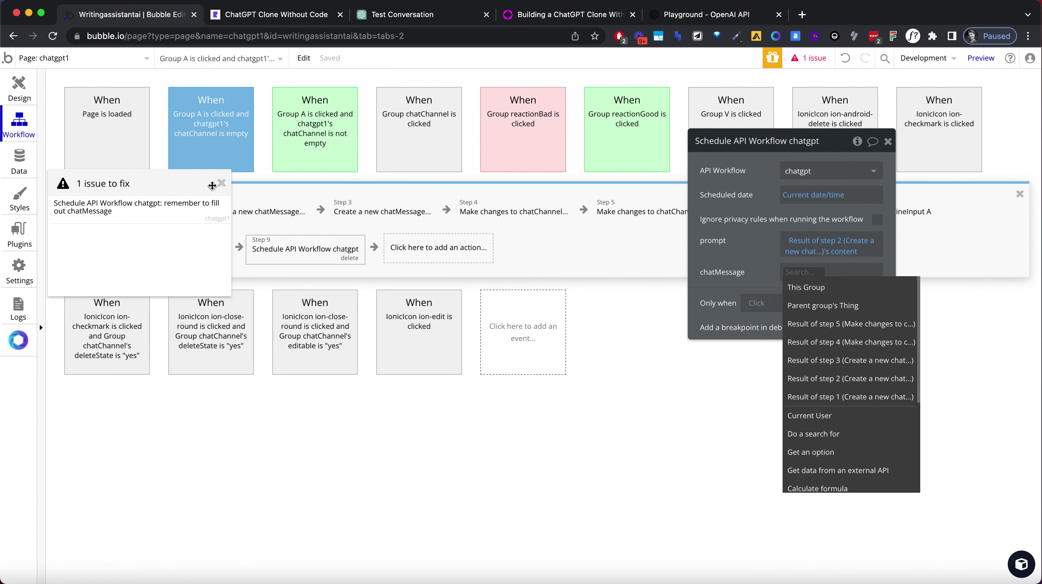
left_click(222, 189)
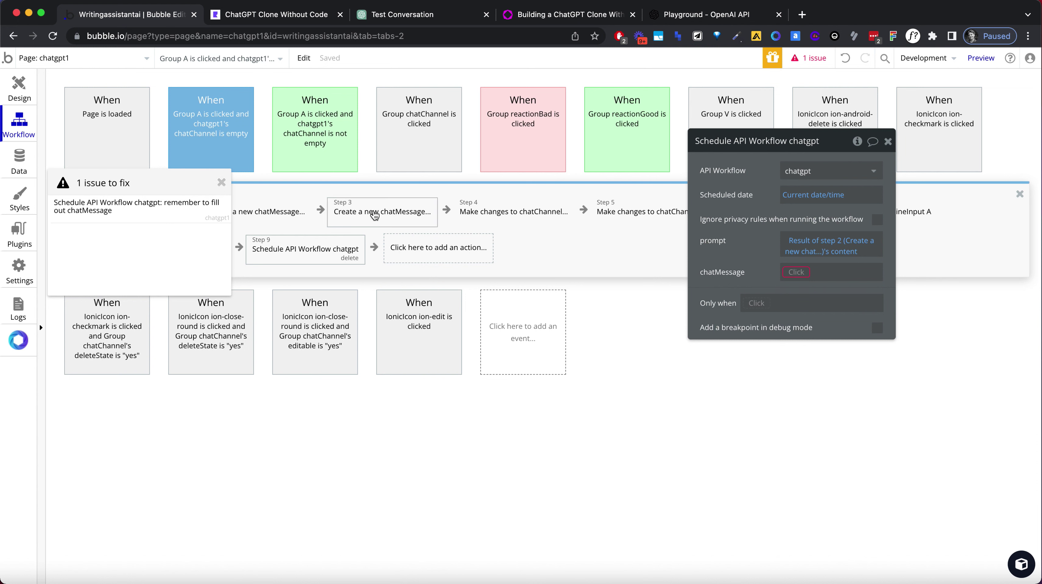
left_click(375, 214)
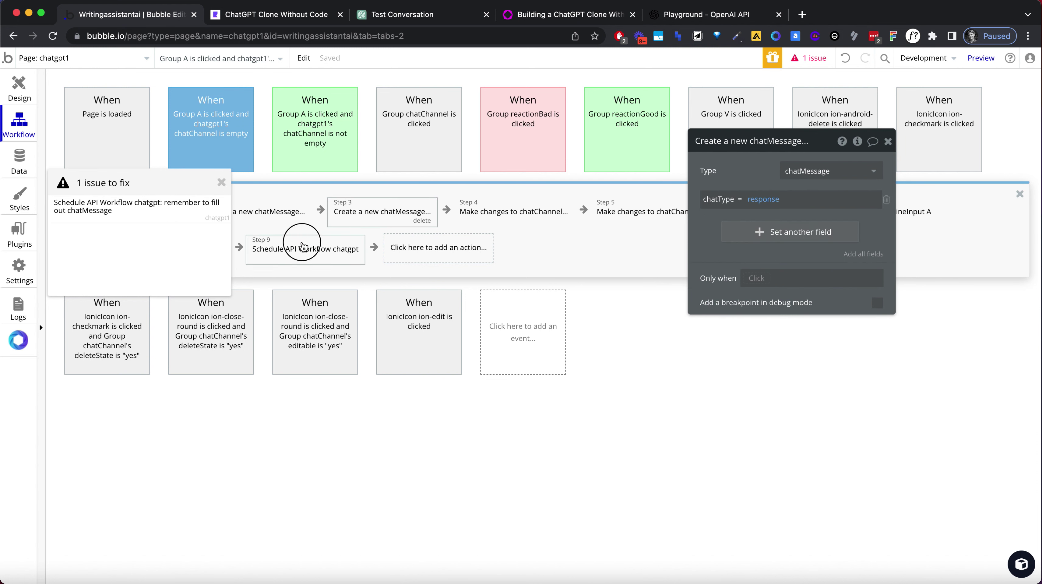
left_click(305, 248)
left_click(797, 272)
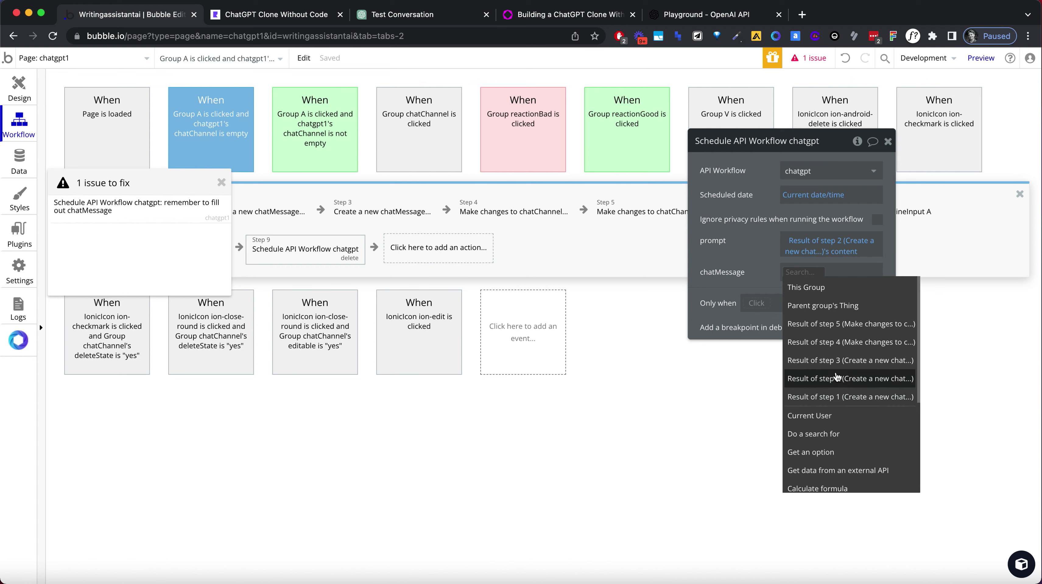
left_click(830, 362)
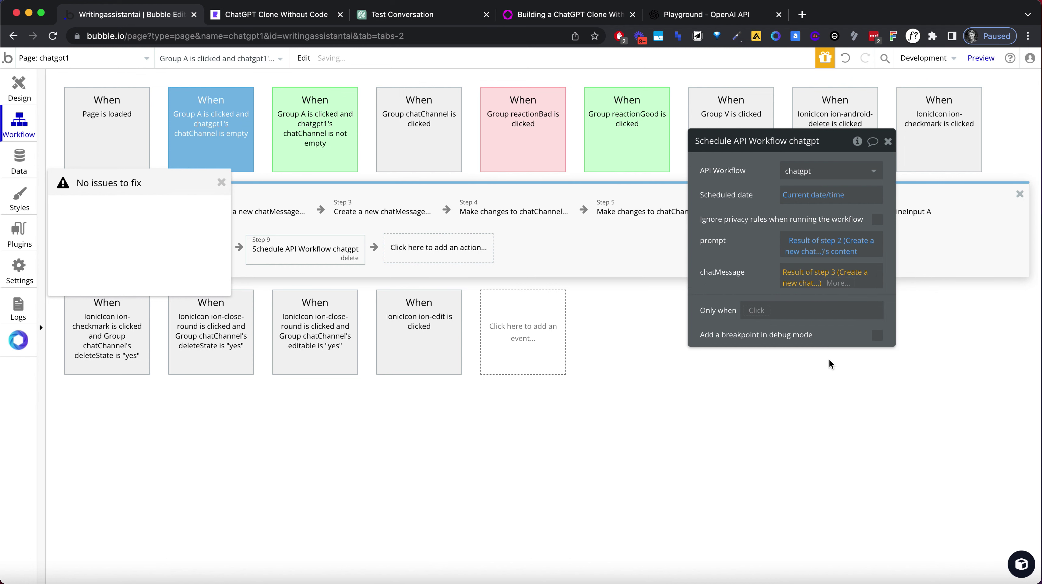
Close the issues panel, review chatgpt's step 2 in backend workflows, then select the preview's address.
left_click(222, 183)
left_click(105, 65)
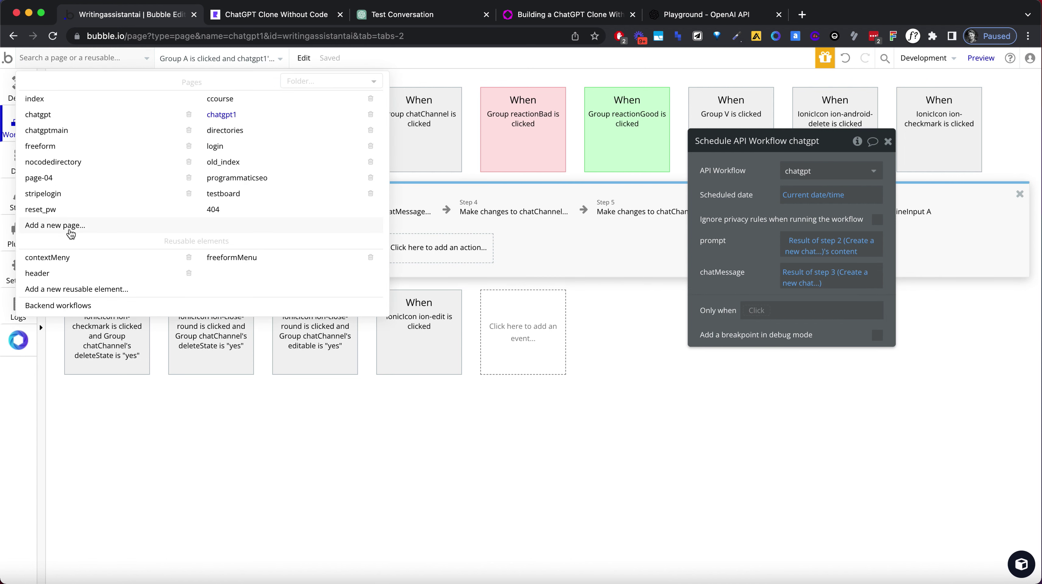
left_click(81, 308)
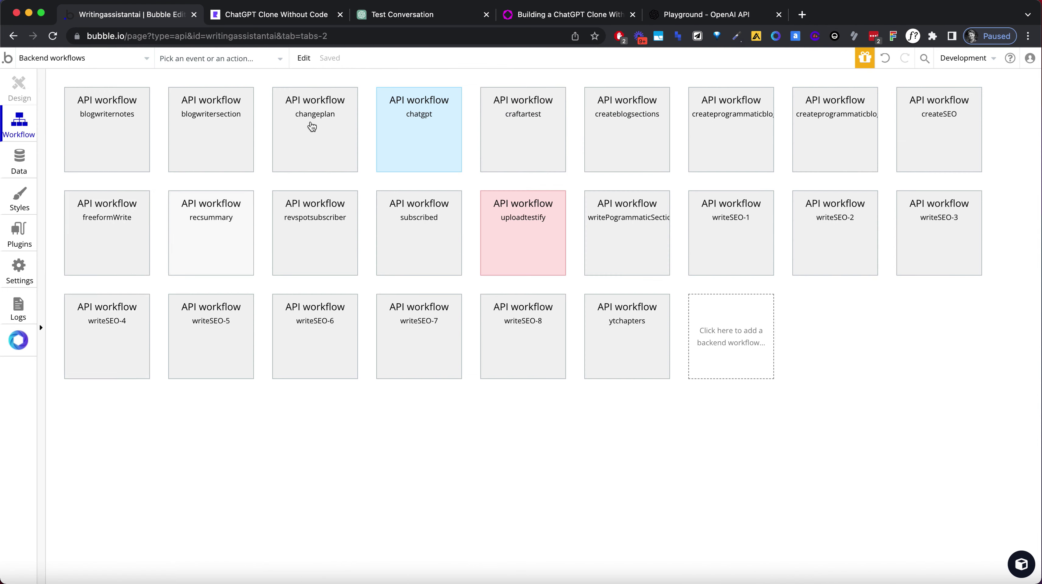
left_click(421, 123)
left_click(215, 213)
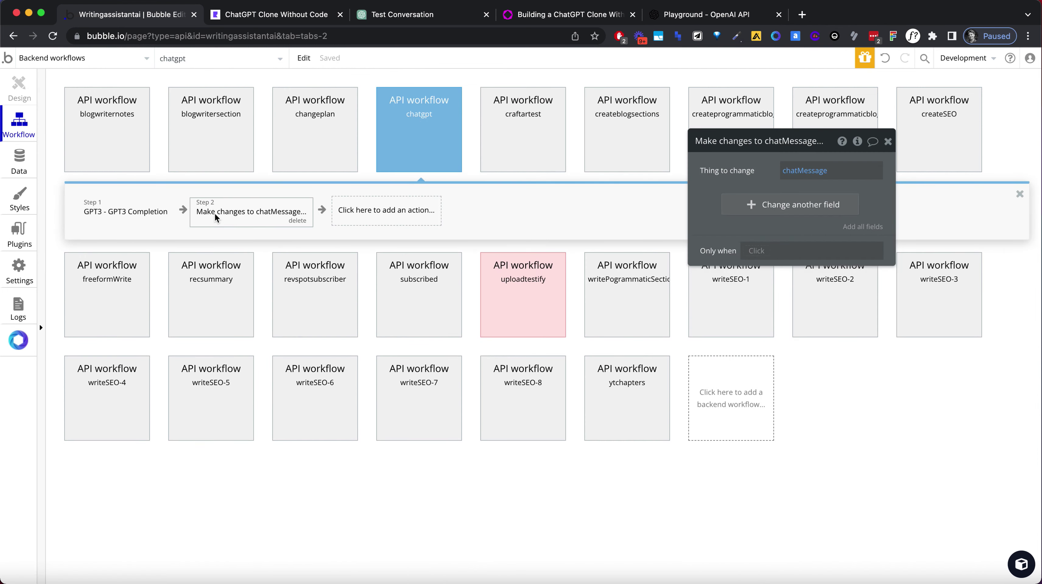
left_click(247, 16)
left_click(248, 37)
Reload the preview and send 'Hey, can you tell me a funny story please?' in a new chat.
key("Return")
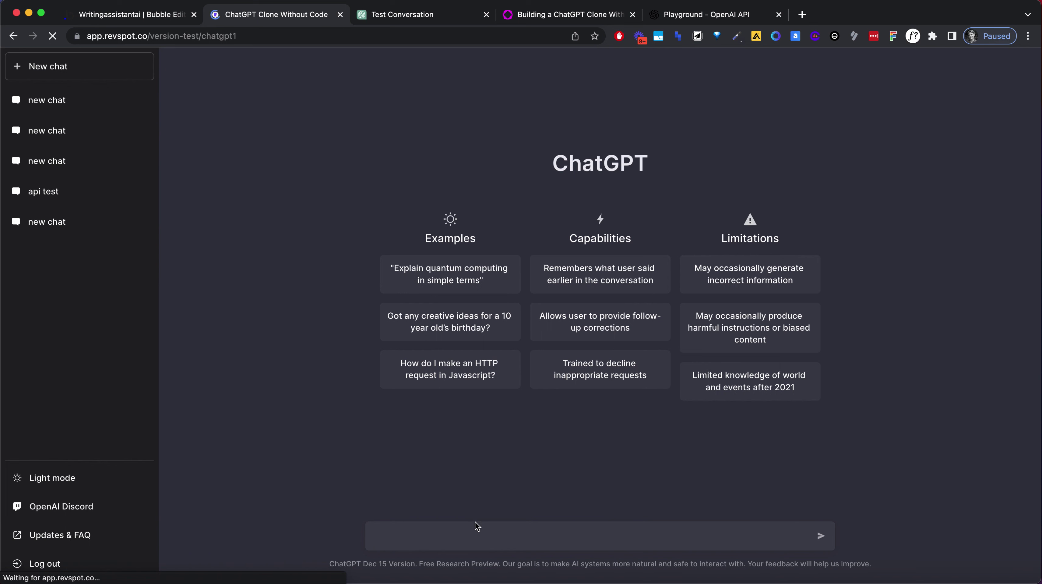
type("Hey, can yo")
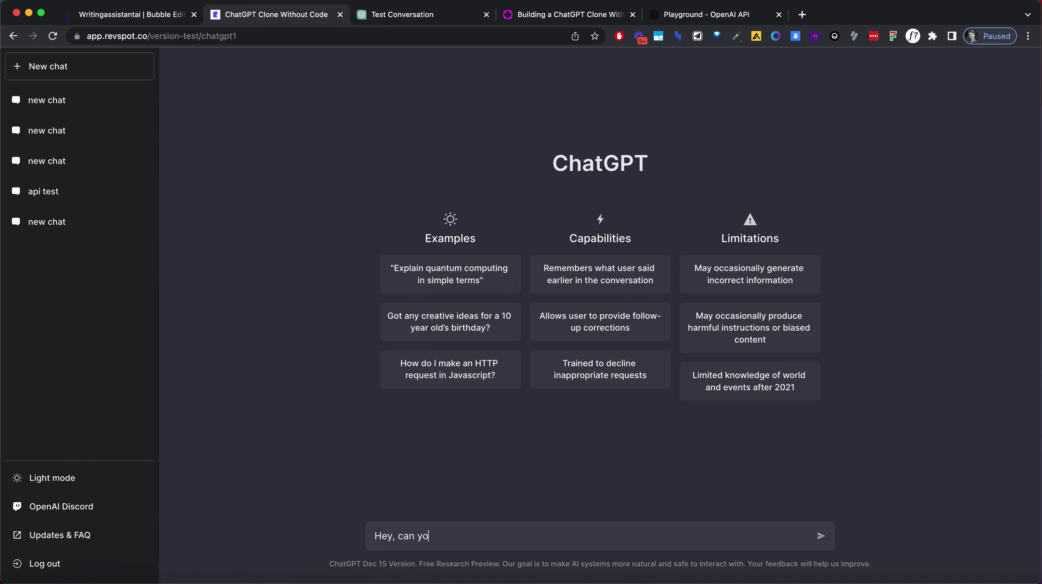
type("u tell me a funny story pea")
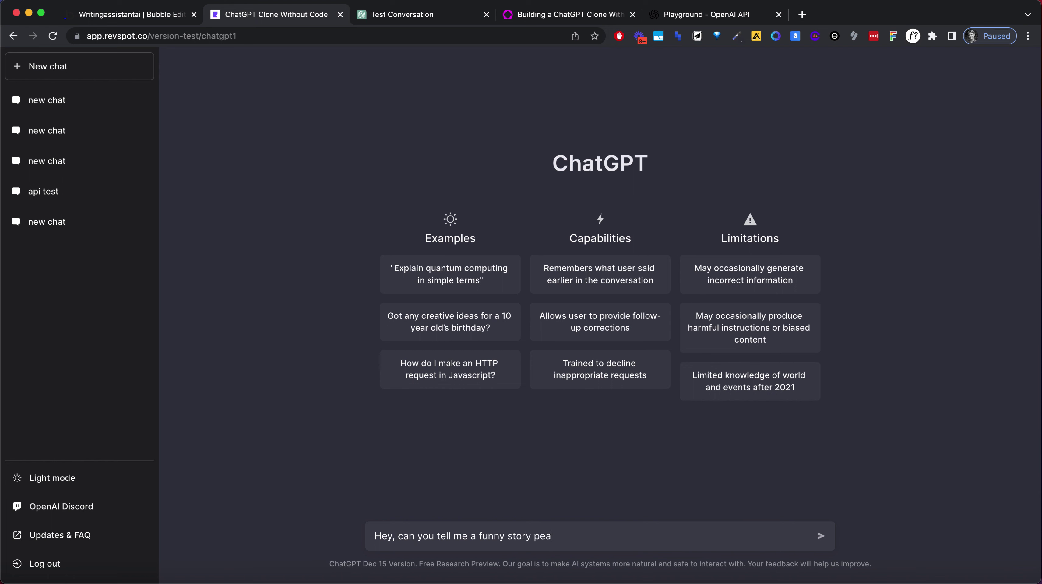
key("BackSpace")
type("lease?")
key("Return")
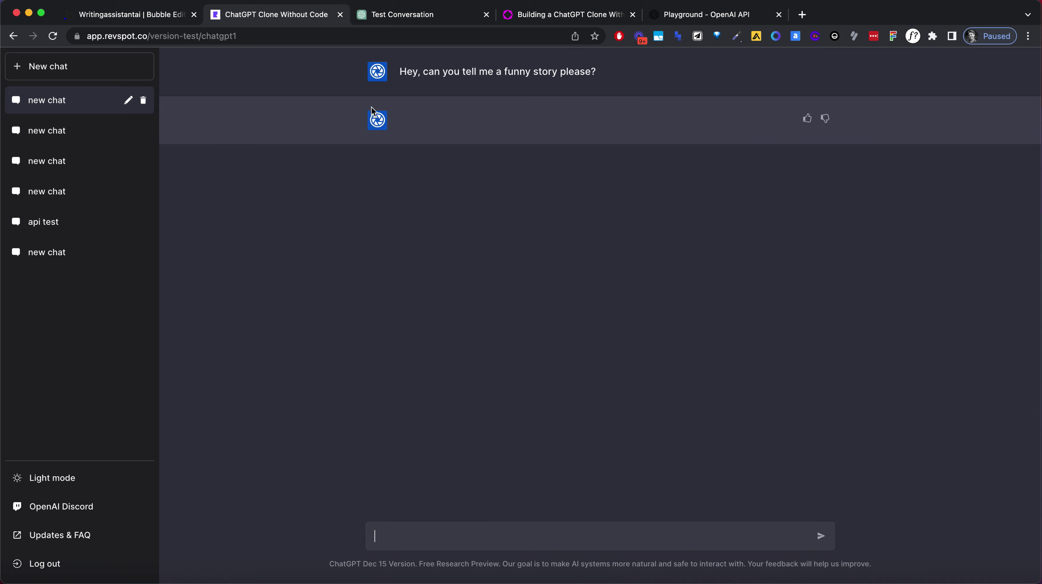
left_click(153, 20)
Switch between the editor and preview, then open the chatgpt backend workflow.
left_click(116, 60)
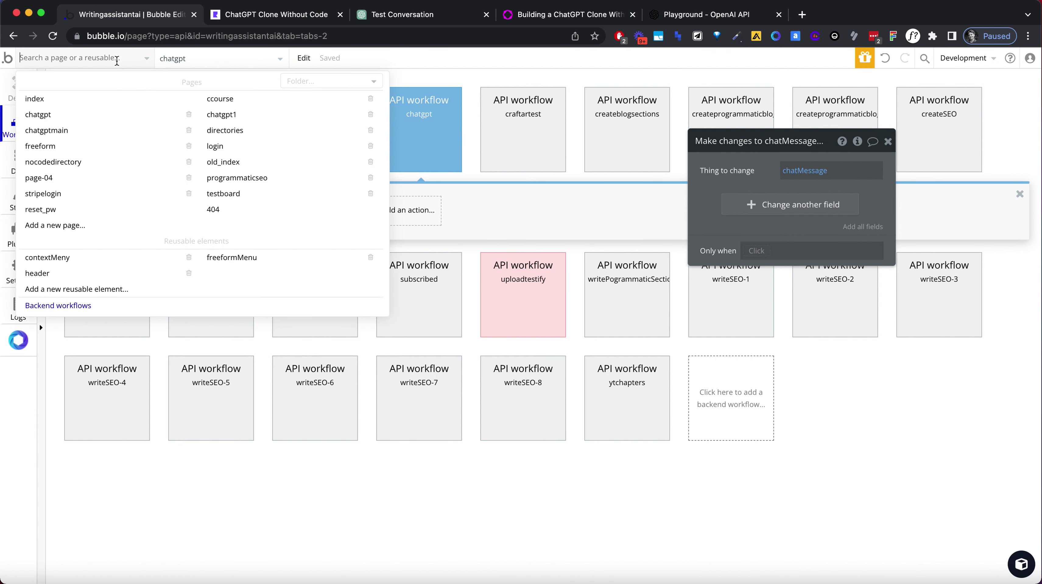
left_click(226, 115)
left_click(257, 21)
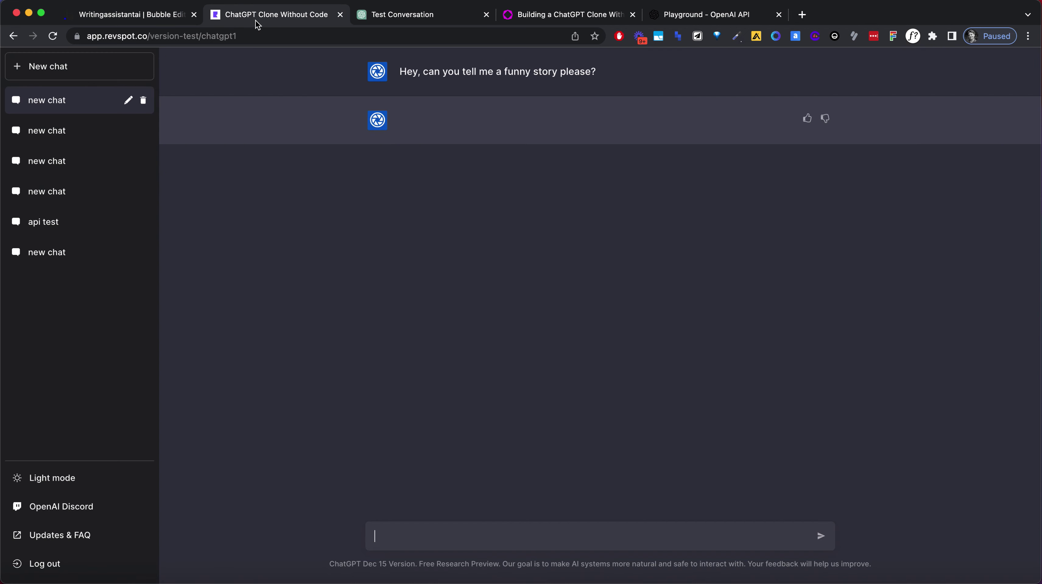
left_click(164, 17)
left_click(286, 15)
left_click(168, 19)
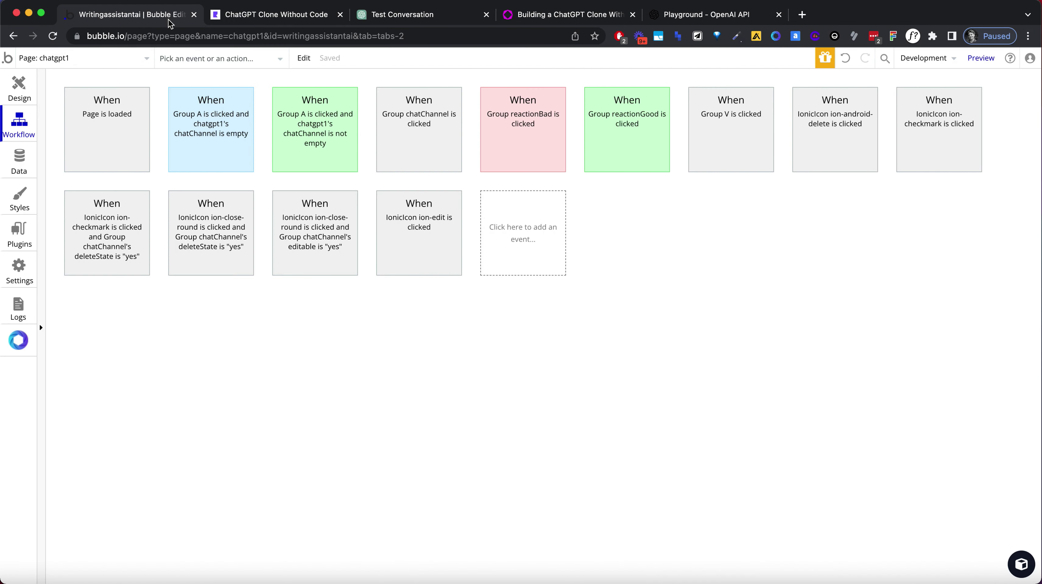
left_click(68, 59)
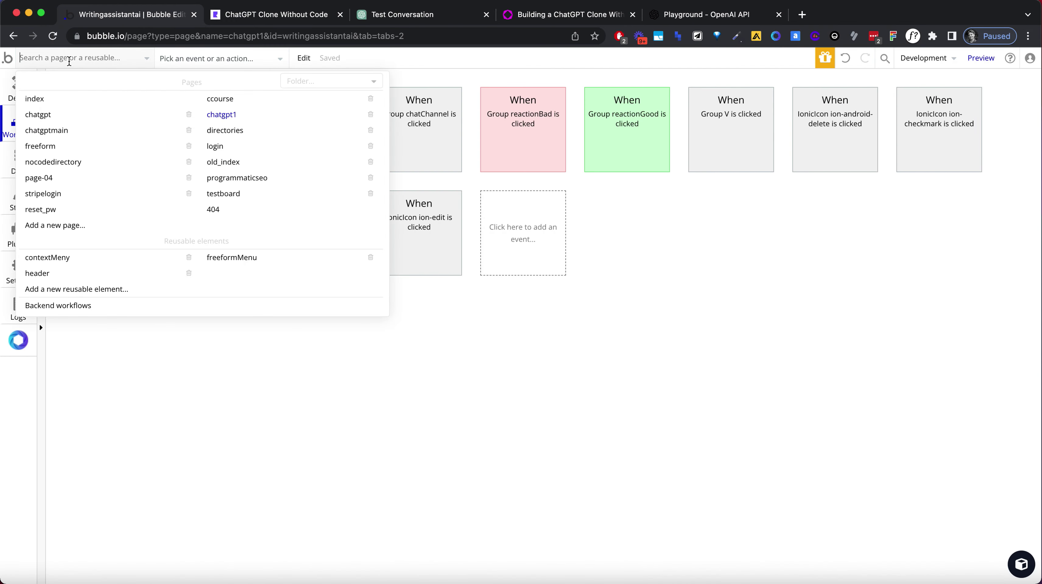
left_click(60, 306)
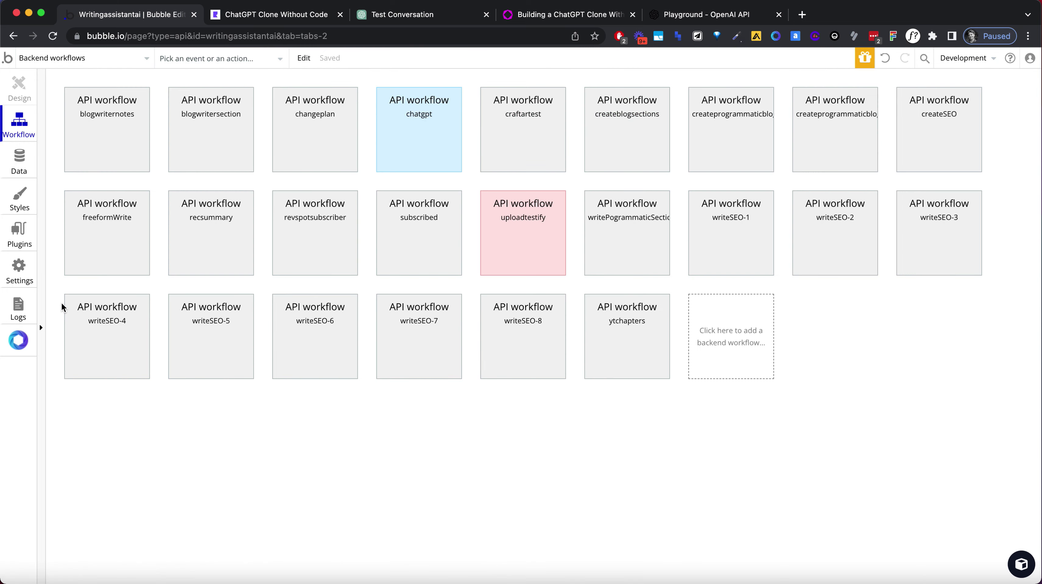
left_click(381, 144)
In step 2, set content to Result of step 1's choices:first item's text.
left_click(255, 215)
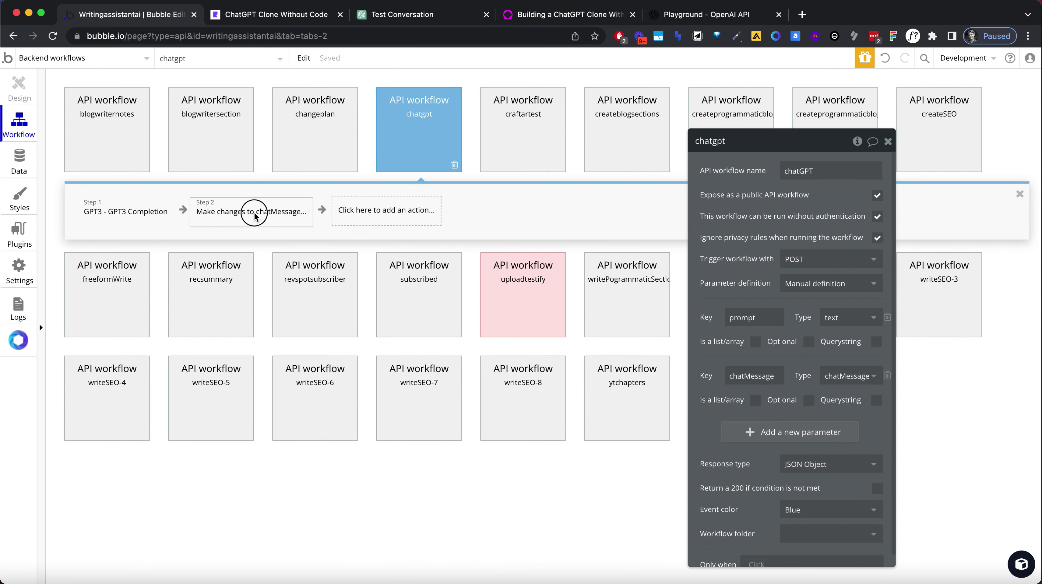
left_click(736, 210)
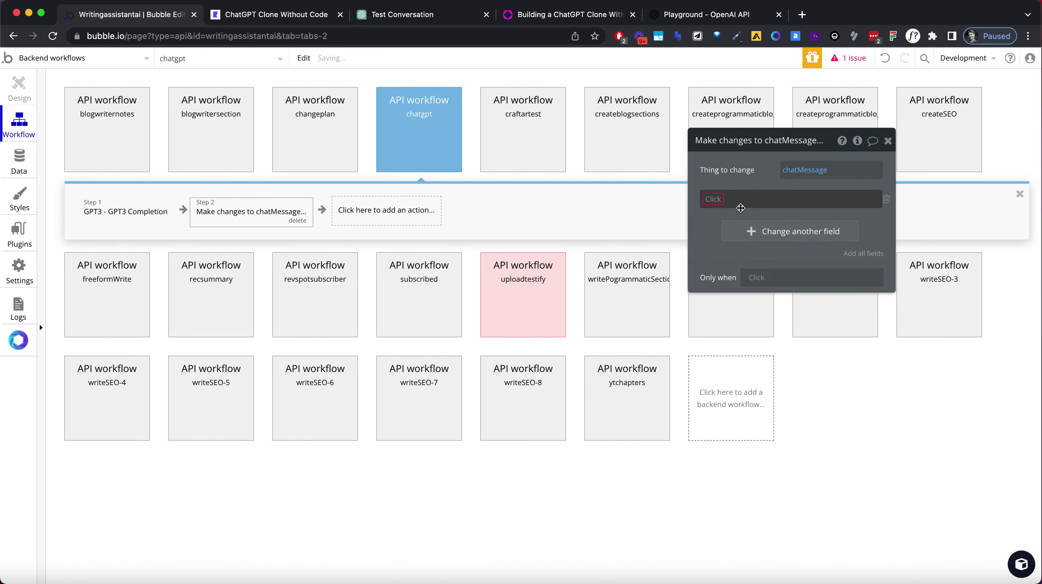
left_click(721, 250)
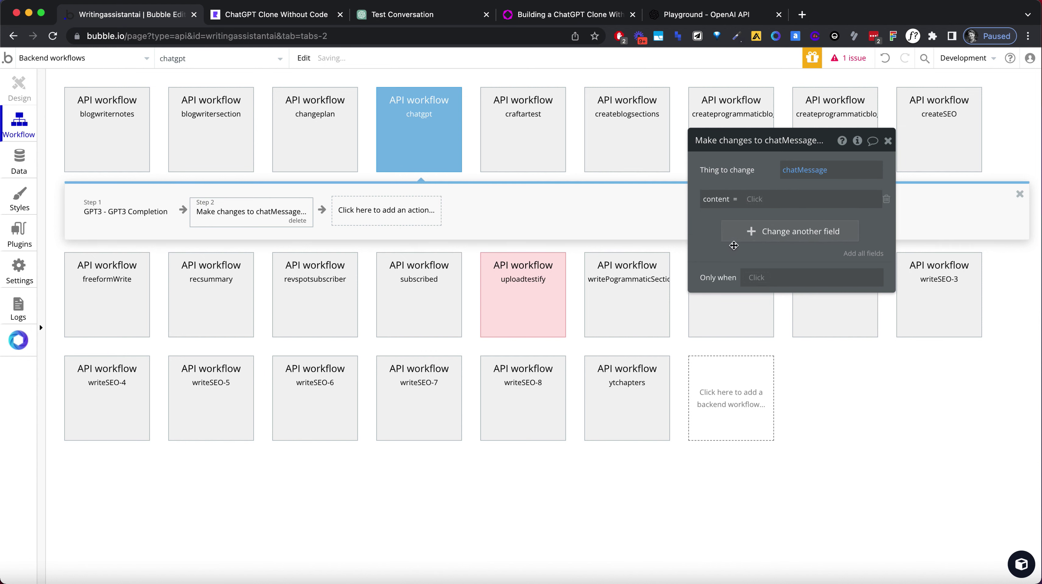
left_click(753, 199)
left_click(798, 289)
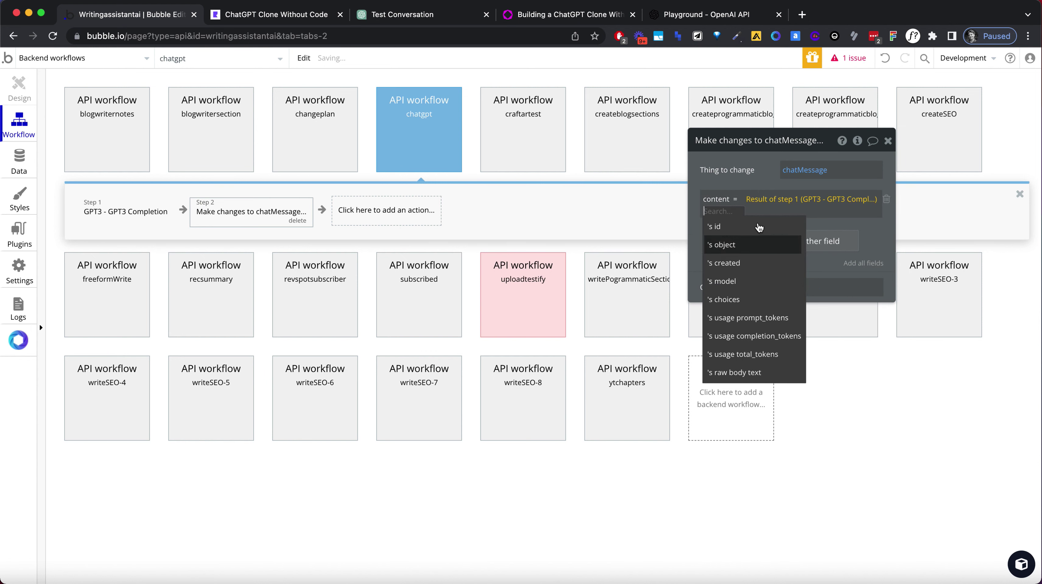
left_click(749, 297)
left_click(799, 282)
left_click(818, 239)
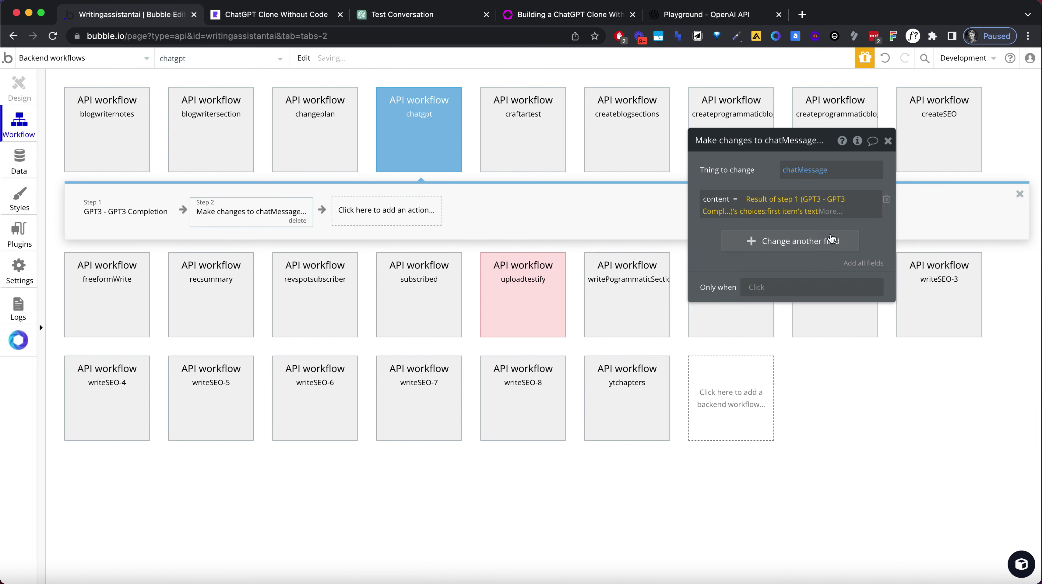
Reload the ChatGPT clone app preview.
left_click(286, 15)
left_click(318, 37)
key("Return")
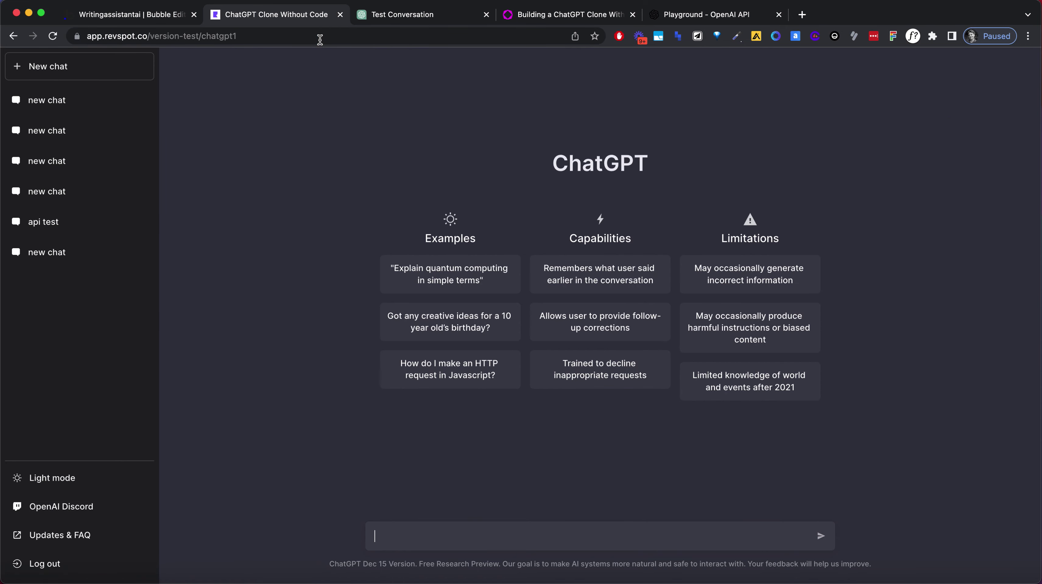
Send 'Write a short story about a astronaut.' and click through the earlier sidebar chats.
type("Write a short story about")
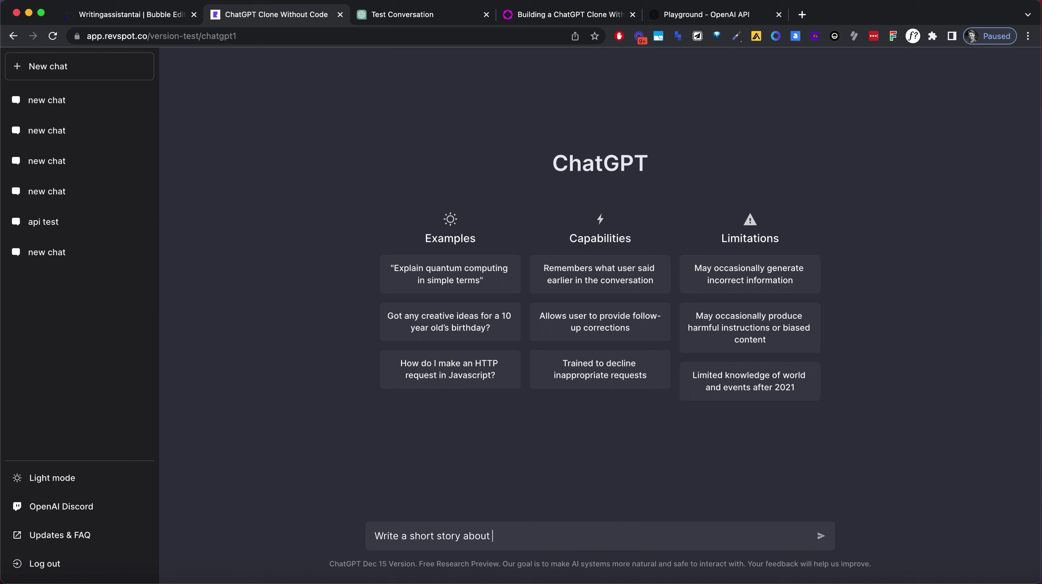
type(" a astronaut.")
key("Return")
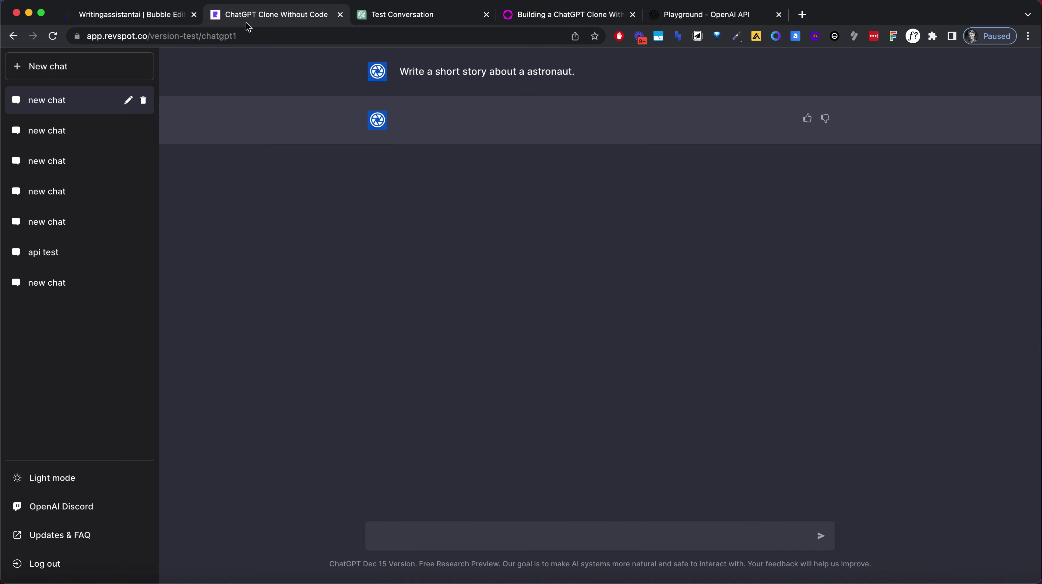
left_click(93, 101)
left_click(93, 135)
left_click(102, 170)
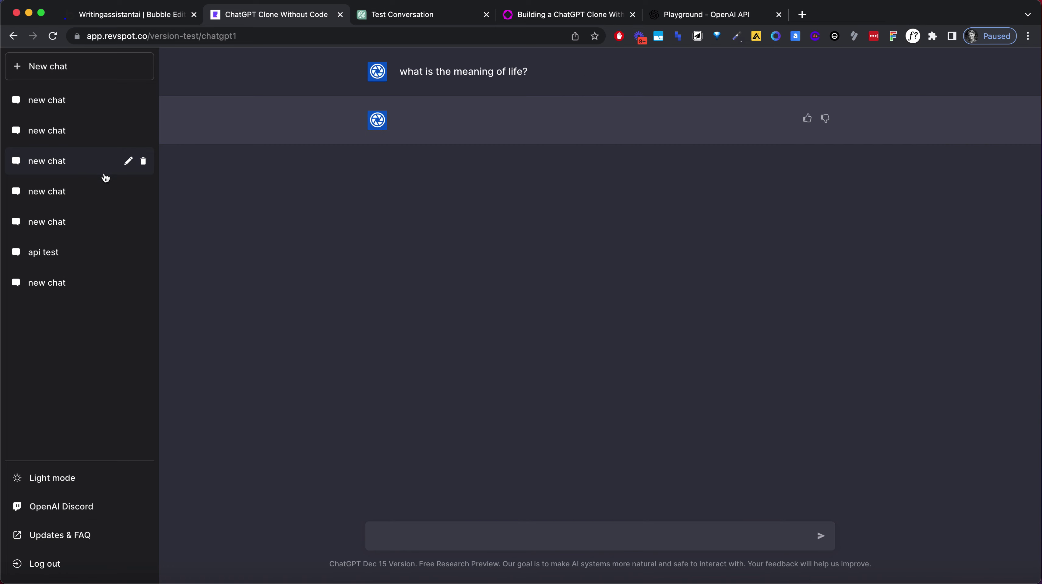
left_click(107, 198)
left_click(129, 232)
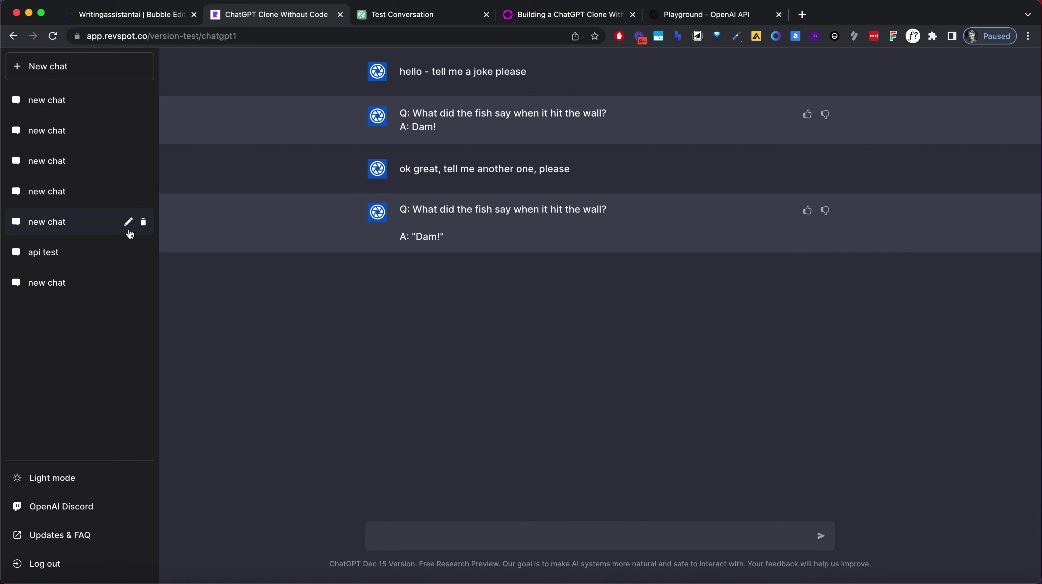
left_click(125, 282)
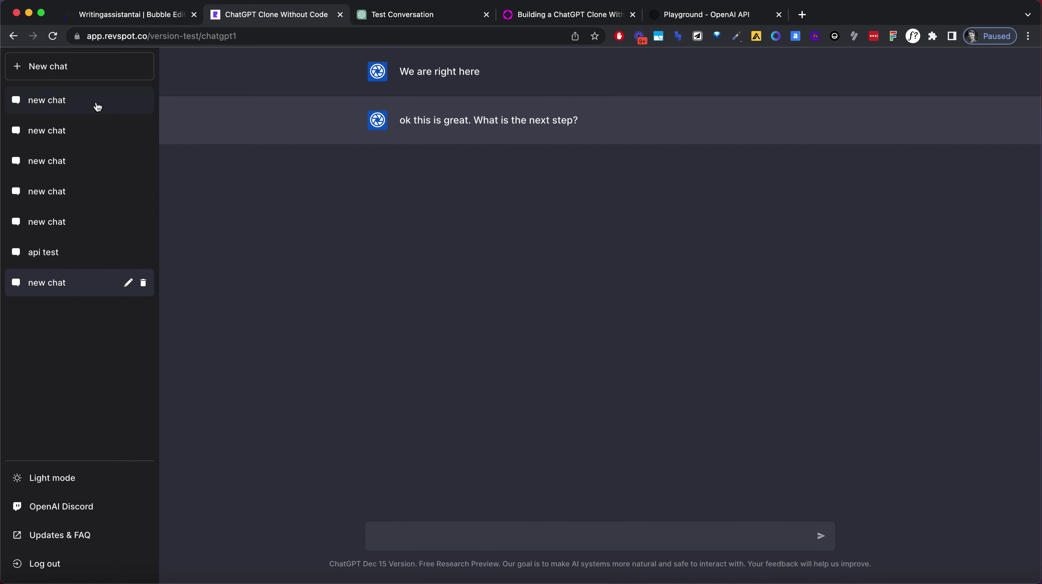
Reopen the astronaut chat, recheck the joke and other chats, then return to the Bubble editor.
left_click(116, 111)
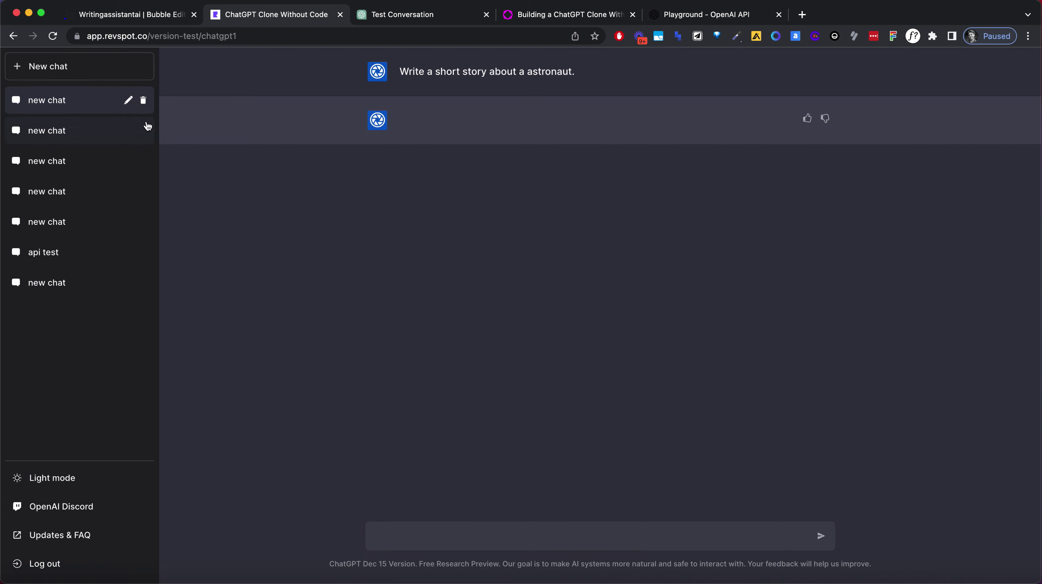
left_click(148, 125)
left_click(107, 164)
left_click(107, 200)
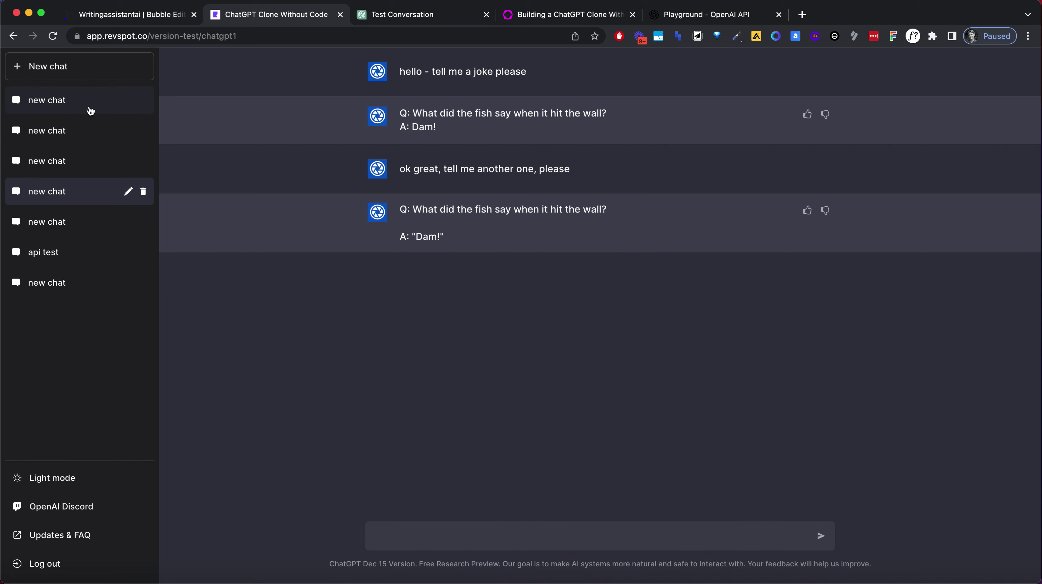
left_click(91, 110)
left_click(159, 18)
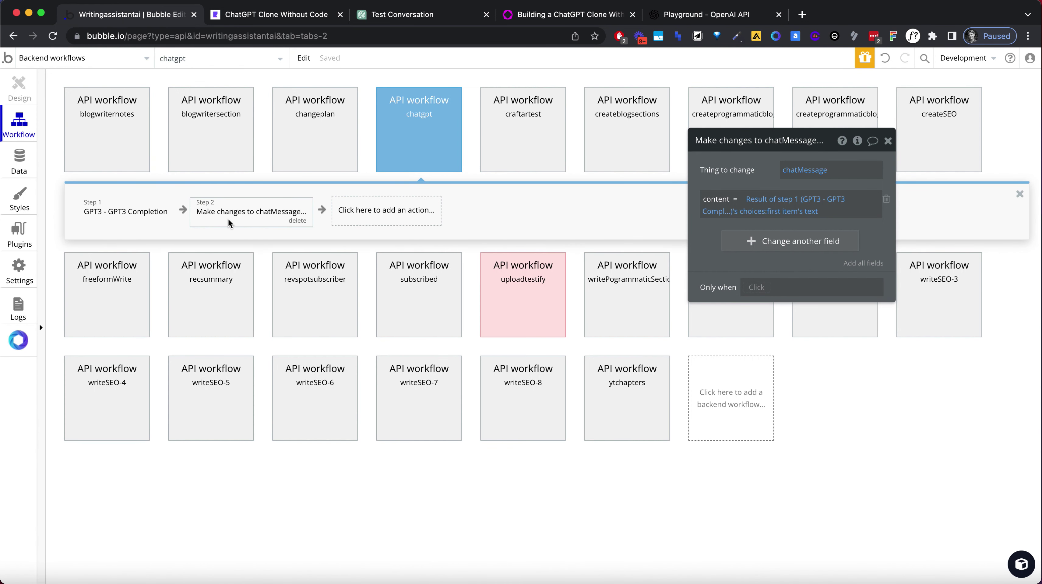
Inspect Step 1 GPT3 Completion's settings, then switch to the chatgpt1 page's workflows.
left_click(160, 214)
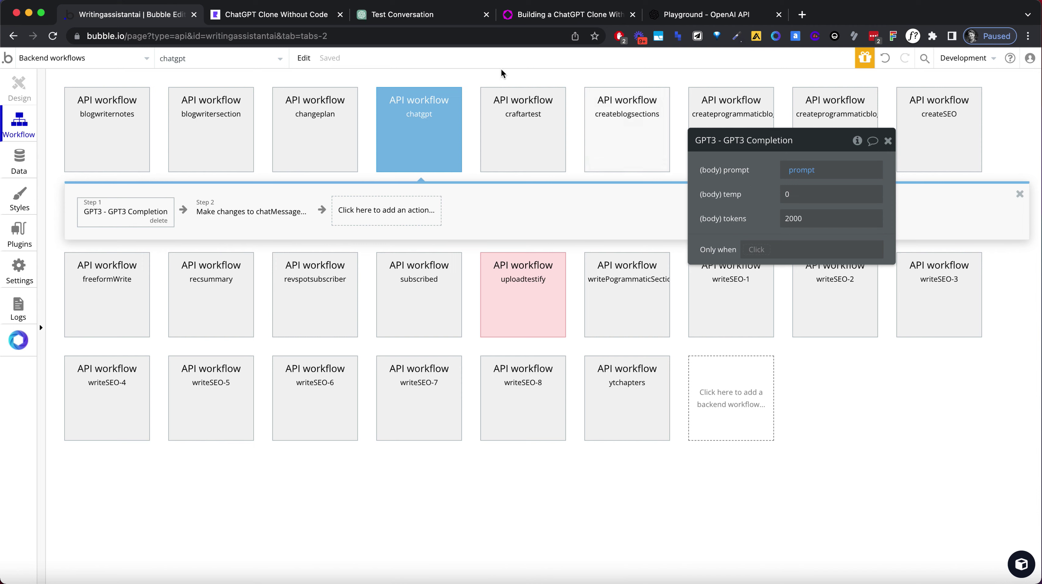
left_click(308, 15)
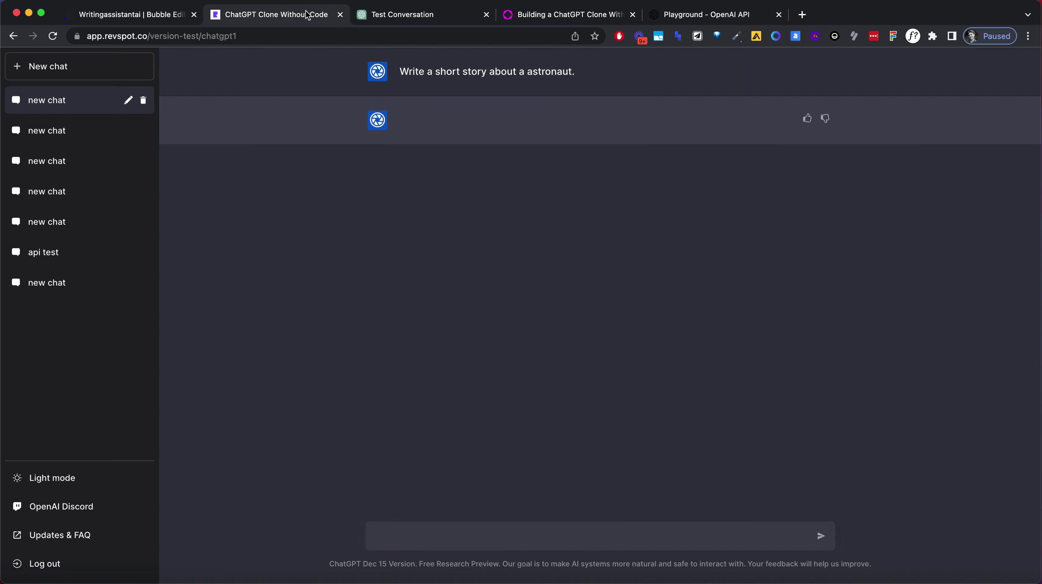
left_click(149, 19)
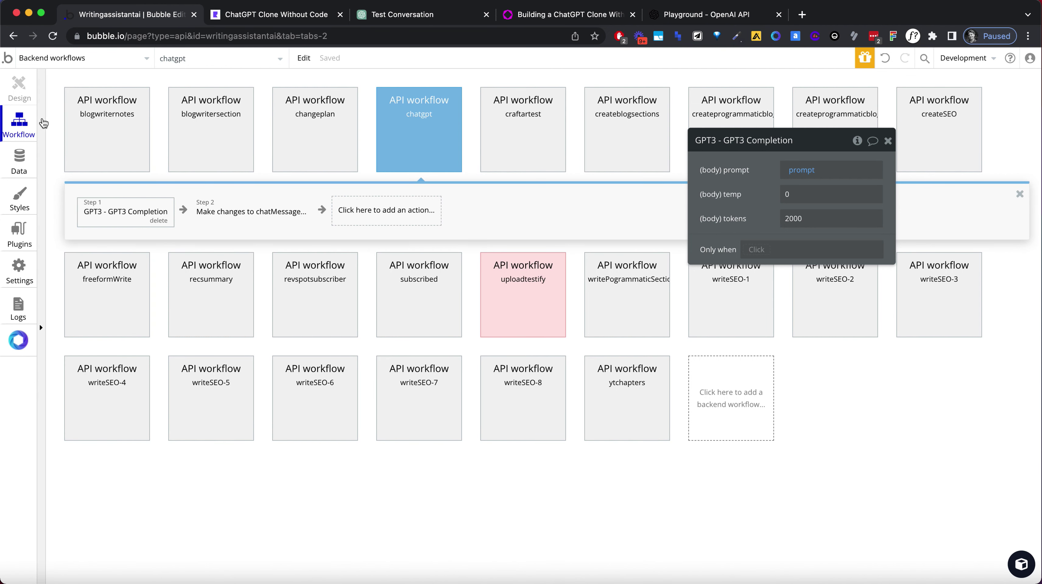
left_click(79, 56)
left_click(270, 114)
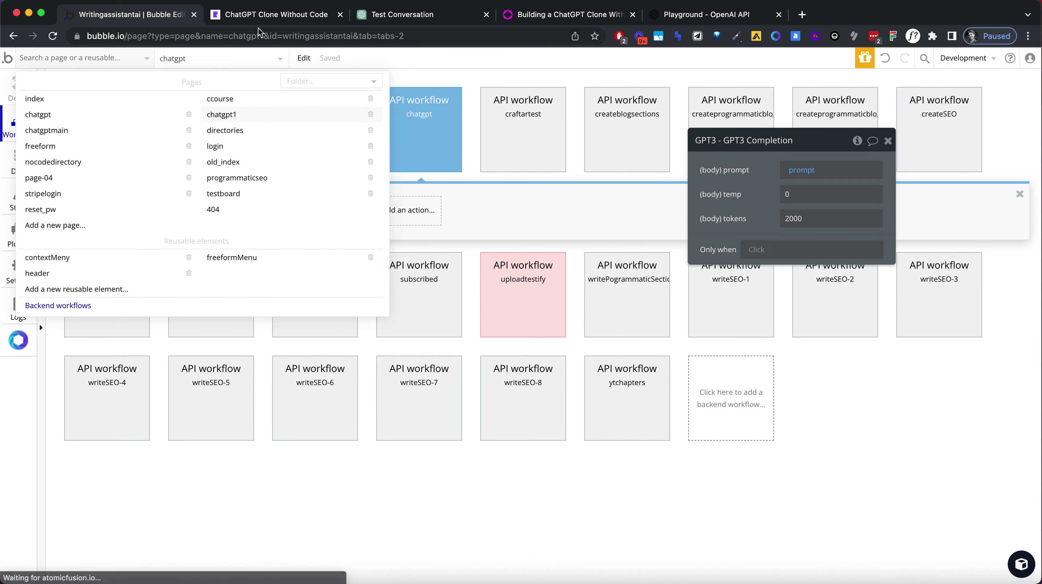
left_click(264, 22)
In the new-chat workflow, move the Schedule API Workflow chatgpt step to right after Step 3.
left_click(180, 22)
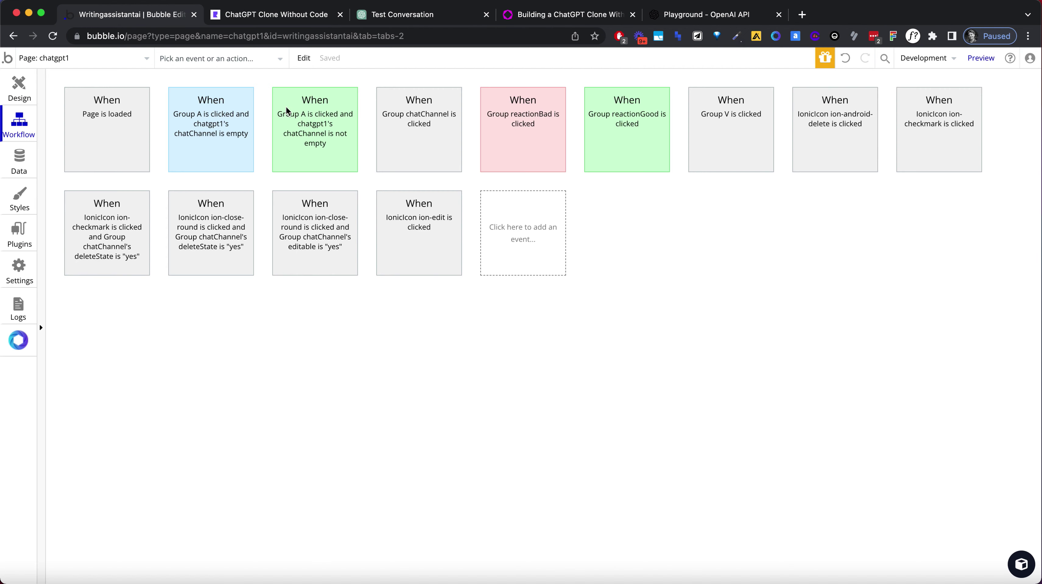
left_click(236, 154)
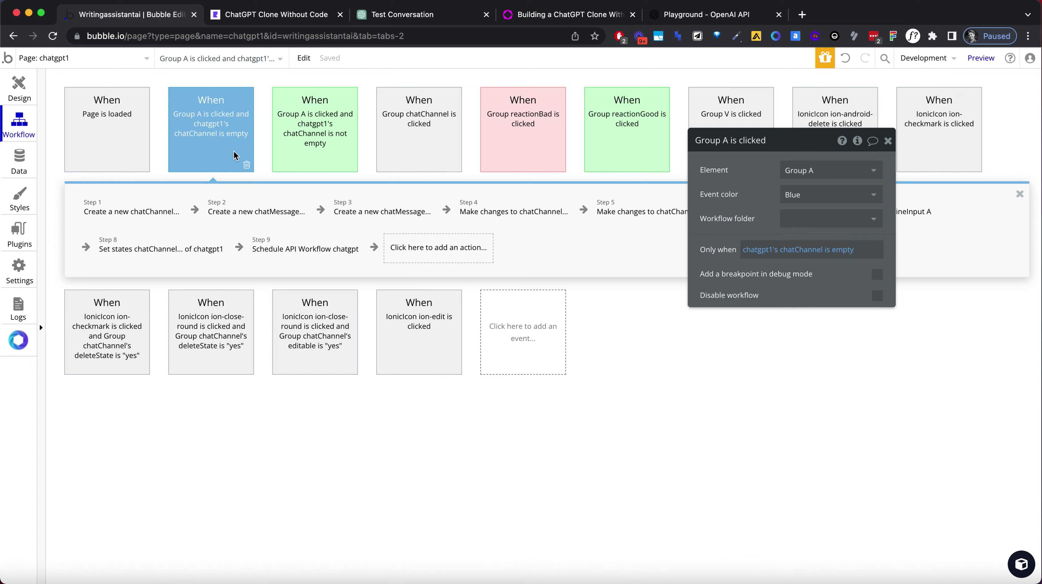
left_click_drag(790, 146, 796, 340)
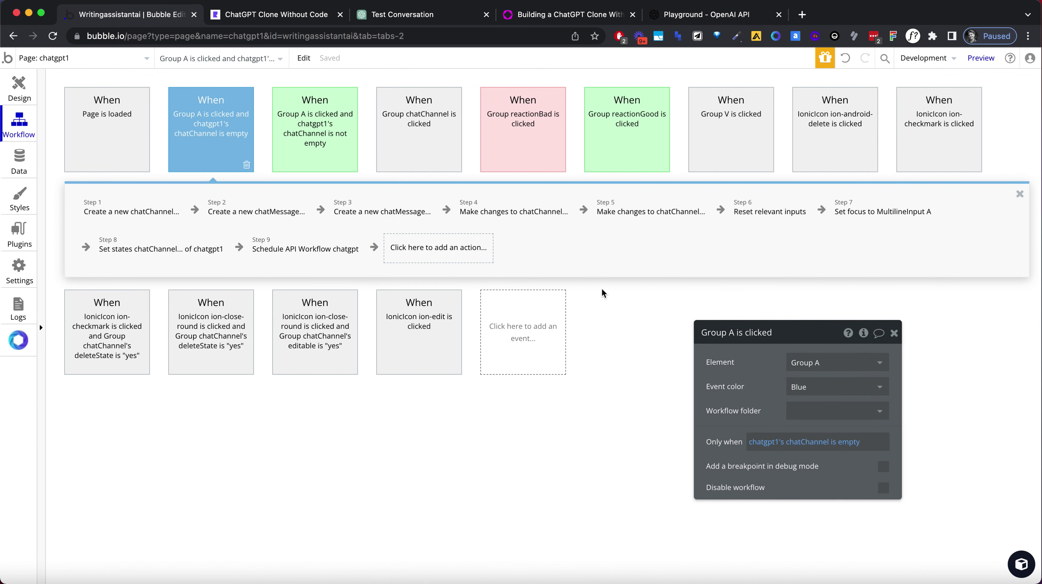
left_click(314, 256)
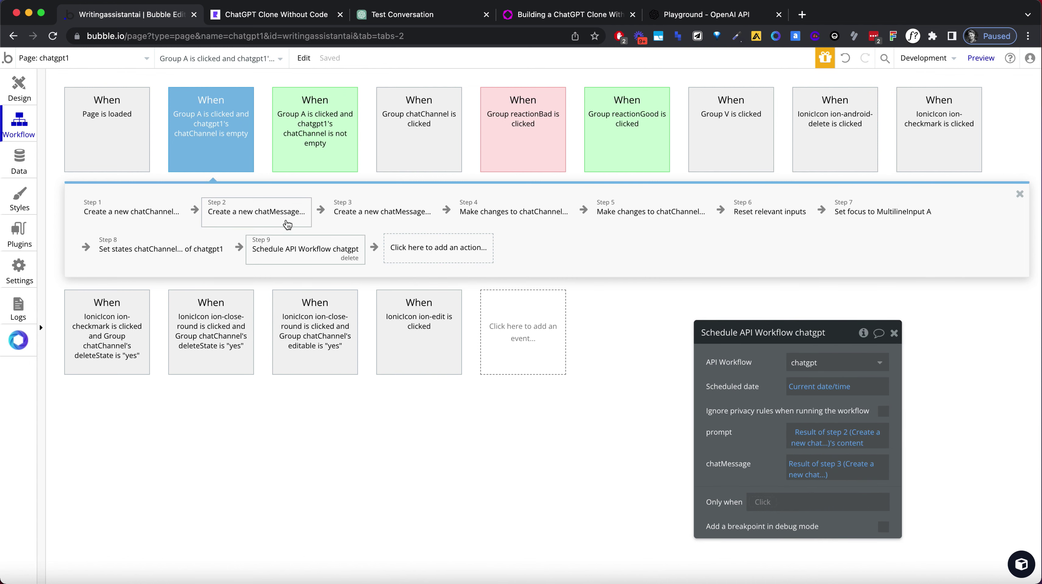
left_click_drag(304, 250, 506, 213)
left_click(506, 213)
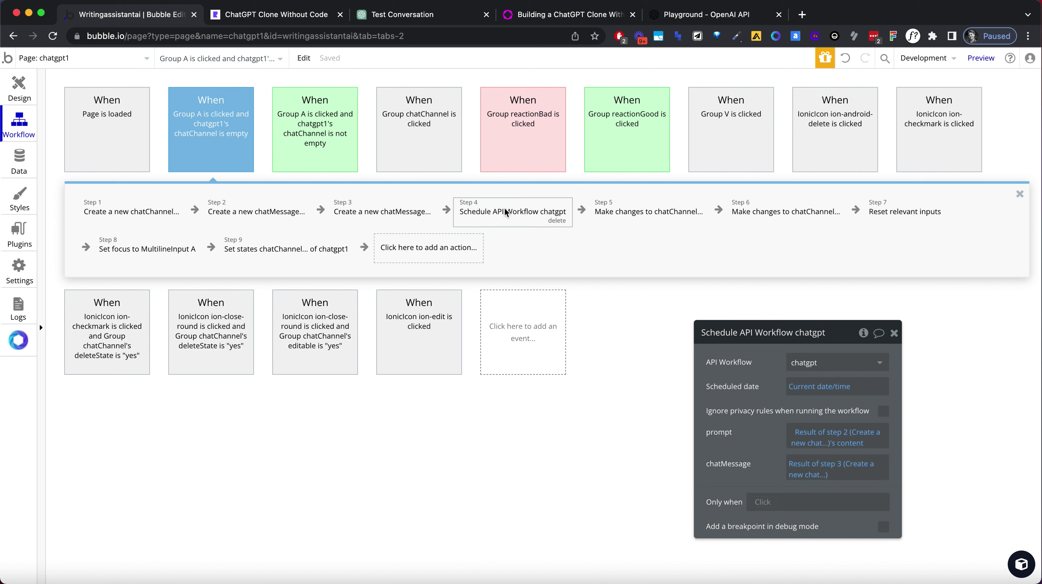
Review the remaining steps, then go to backend workflows and switch to the preview.
left_click(637, 217)
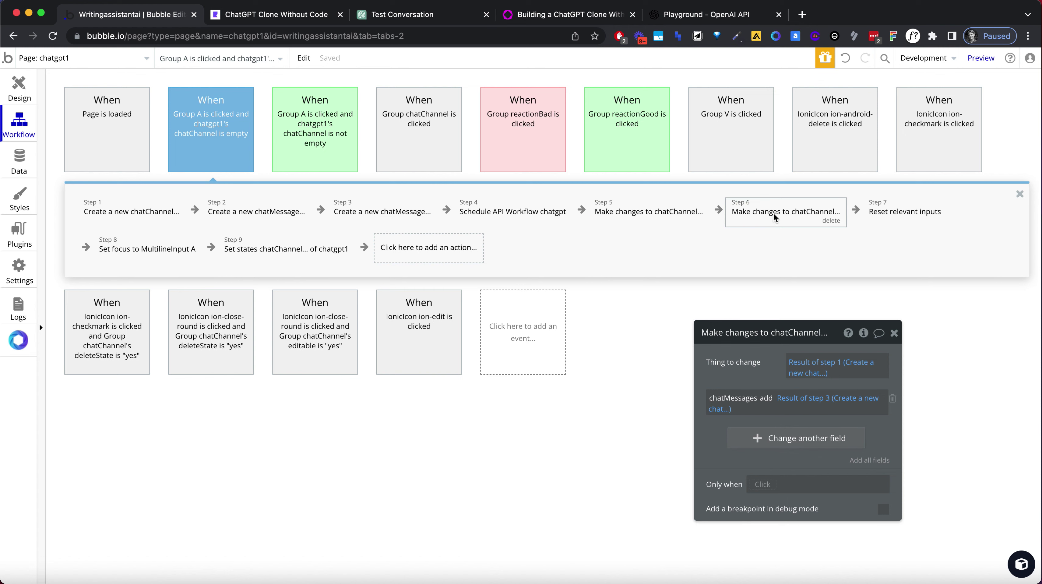
left_click(894, 213)
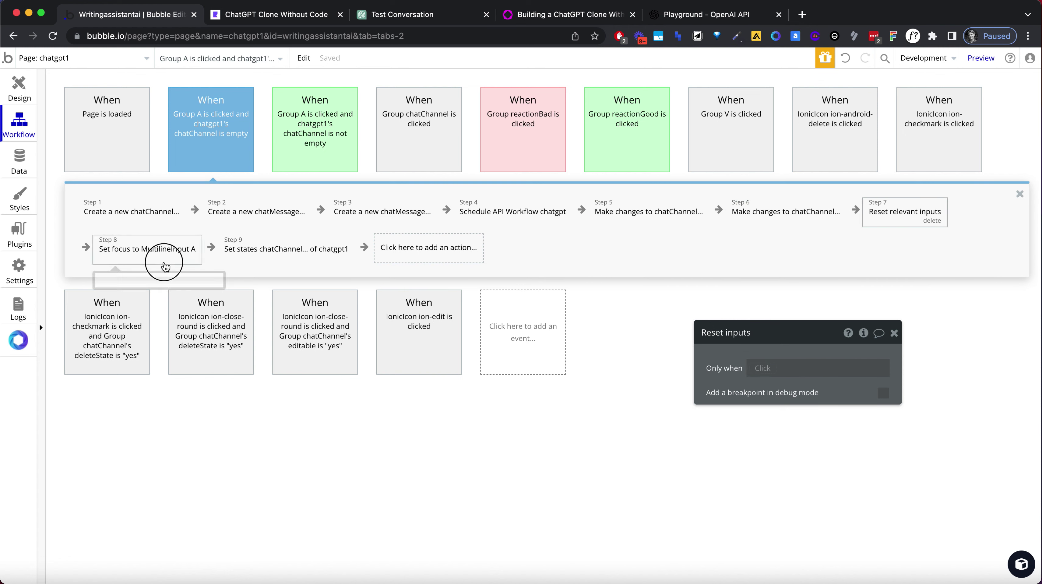
left_click(155, 250)
left_click(280, 255)
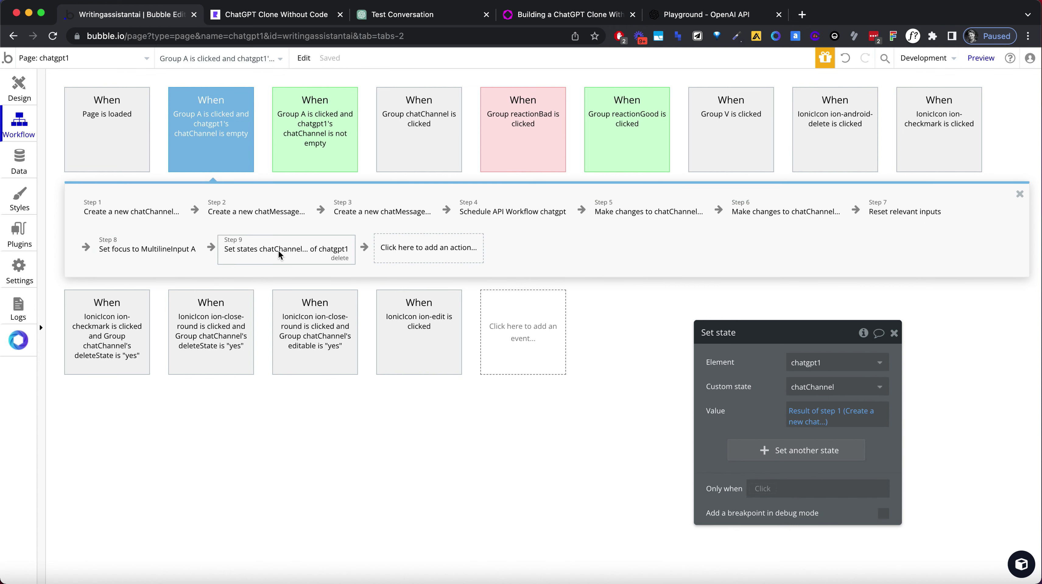
left_click(499, 219)
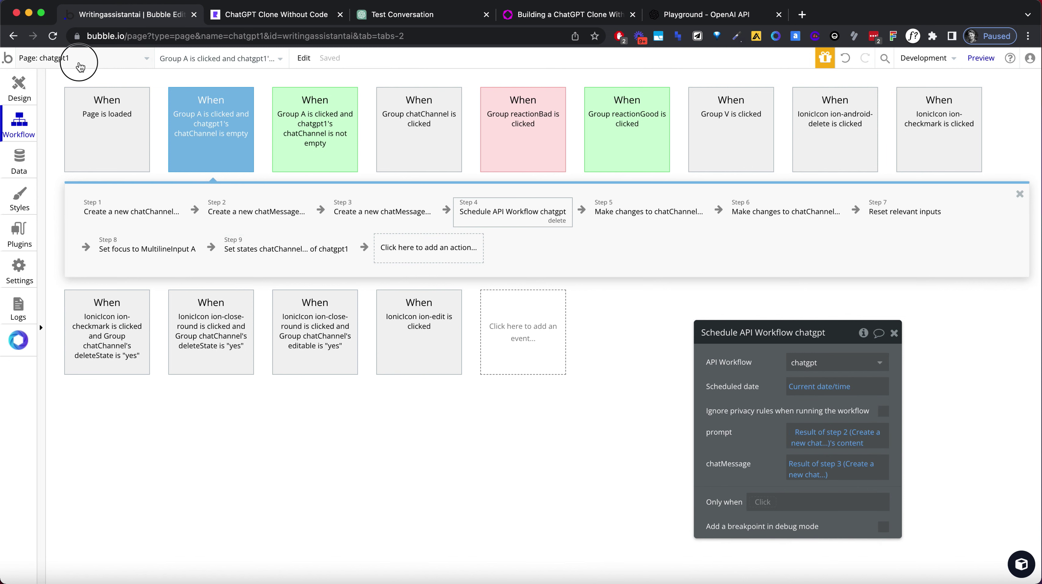
left_click(82, 58)
left_click(70, 306)
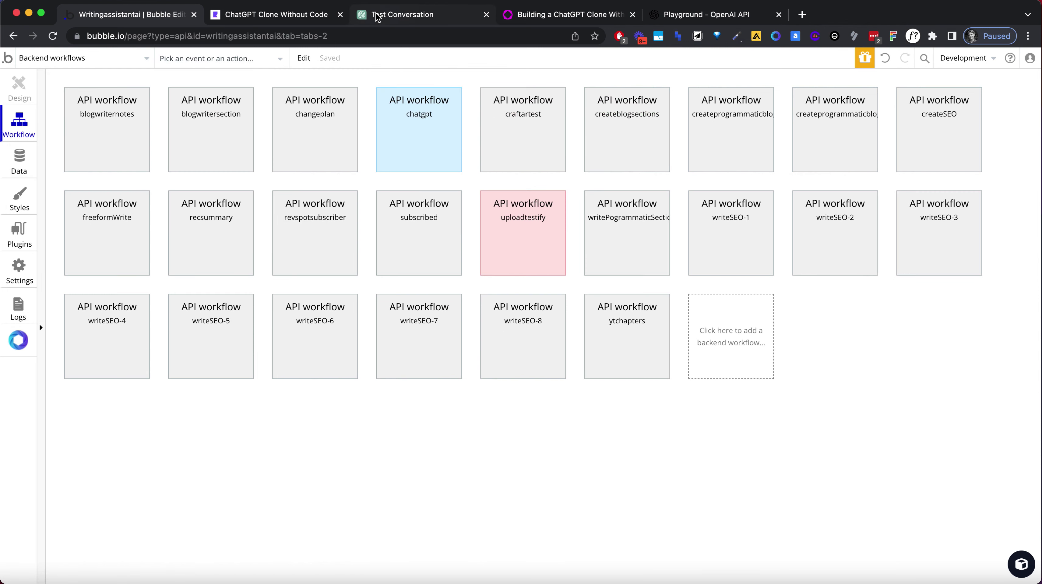
left_click(299, 14)
Reload the preview and click through the chat history, ending on the astronaut story chat.
left_click(281, 35)
key("Return")
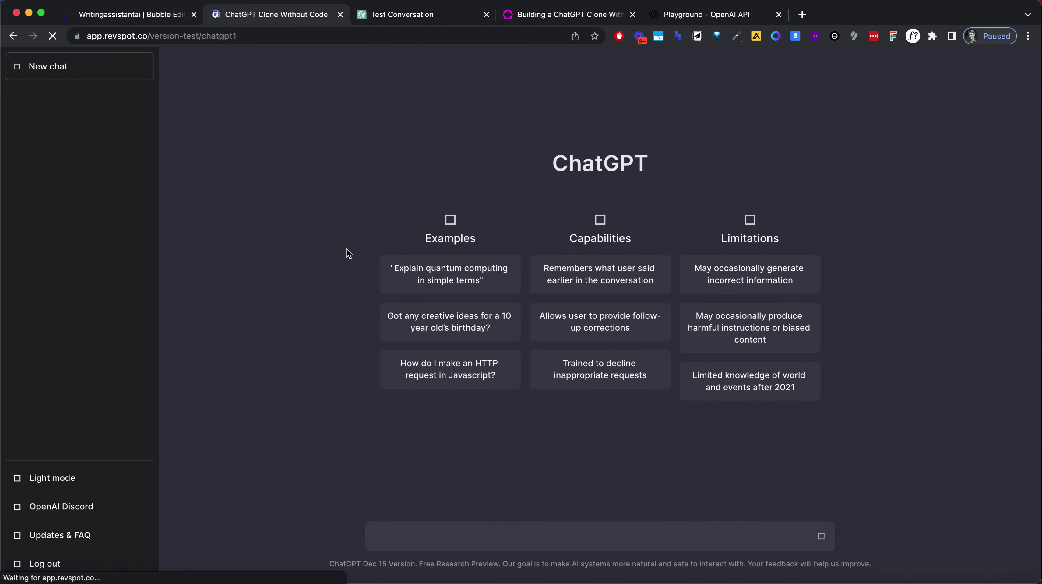
left_click(115, 107)
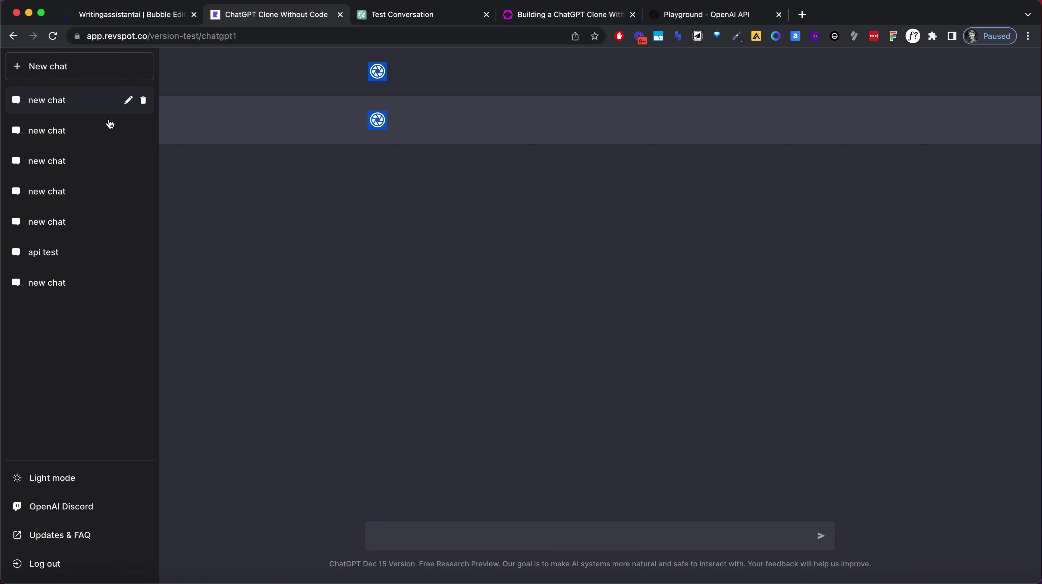
left_click(110, 130)
left_click(107, 166)
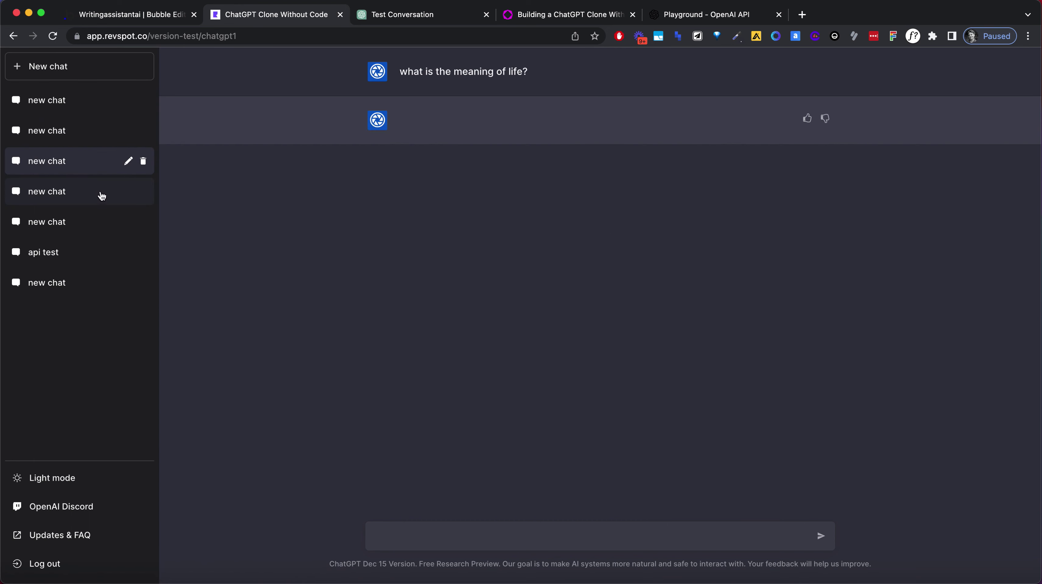
left_click(100, 194)
left_click(98, 223)
left_click(93, 252)
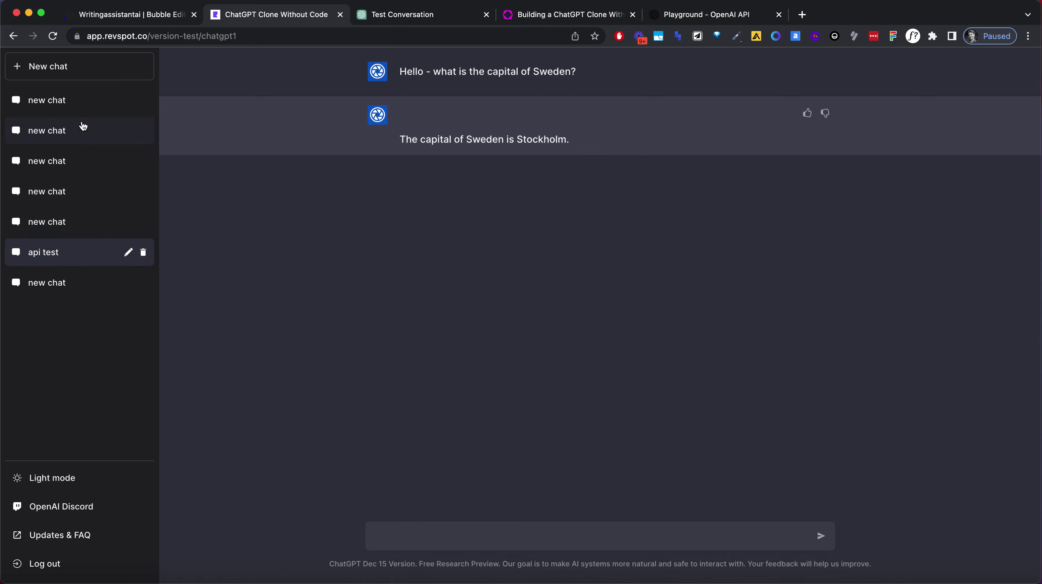
left_click(86, 104)
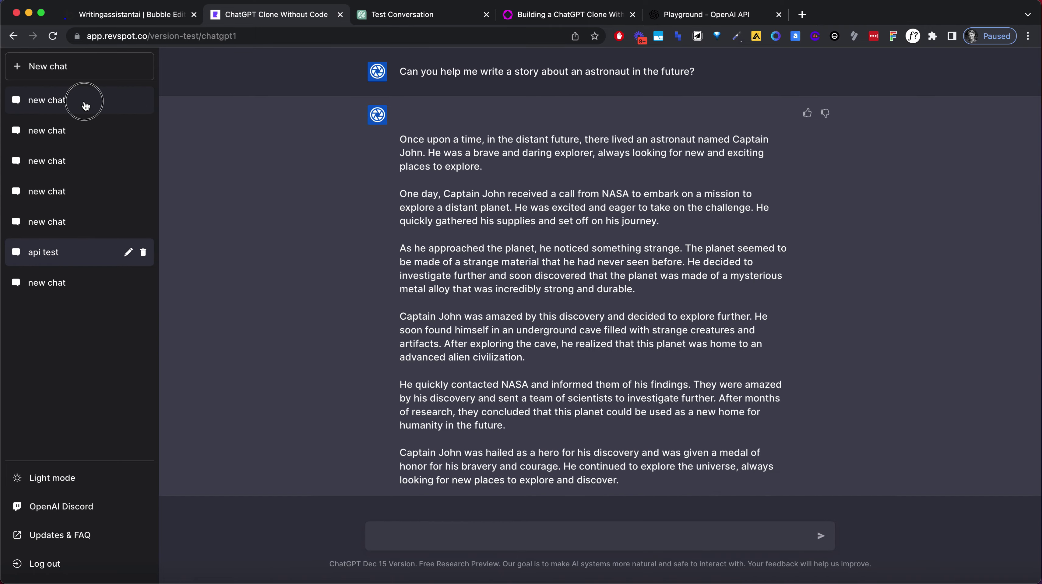
left_click(85, 104)
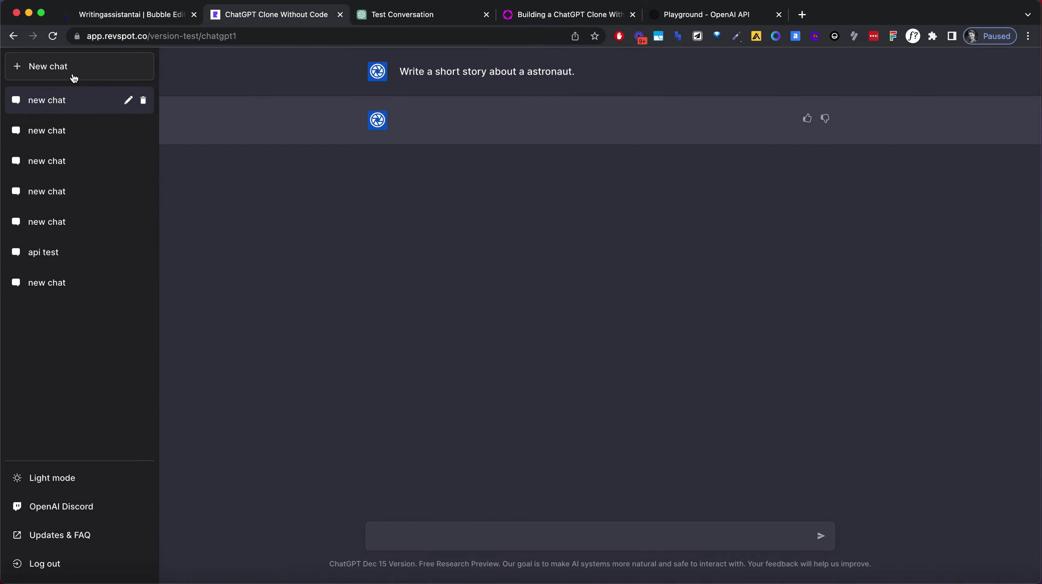
Start a new chat and send 'Can you write me something funny please?'.
left_click(73, 77)
left_click(430, 541)
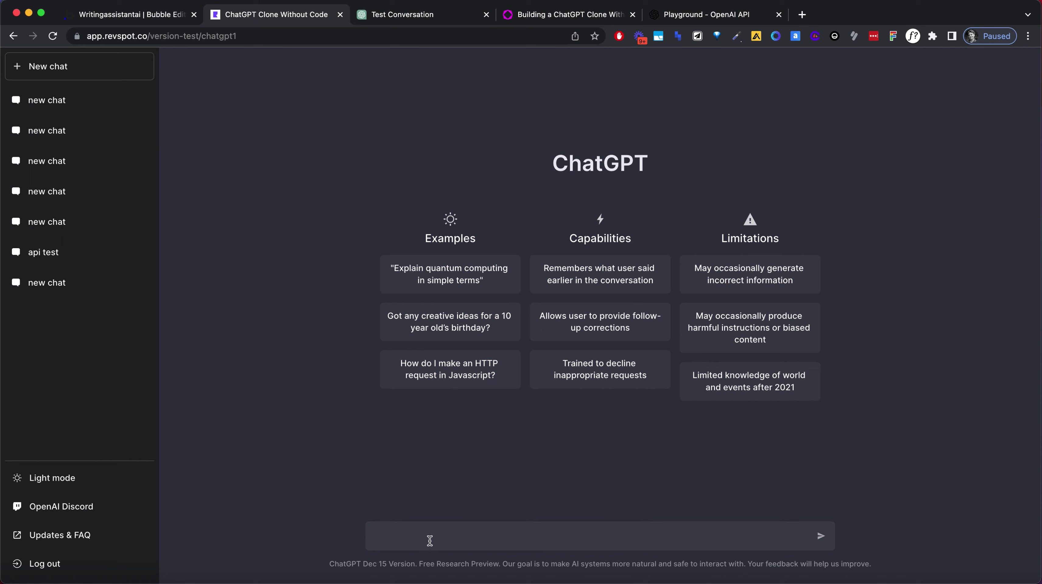
type("Can you write me something funny please?")
key("Return")
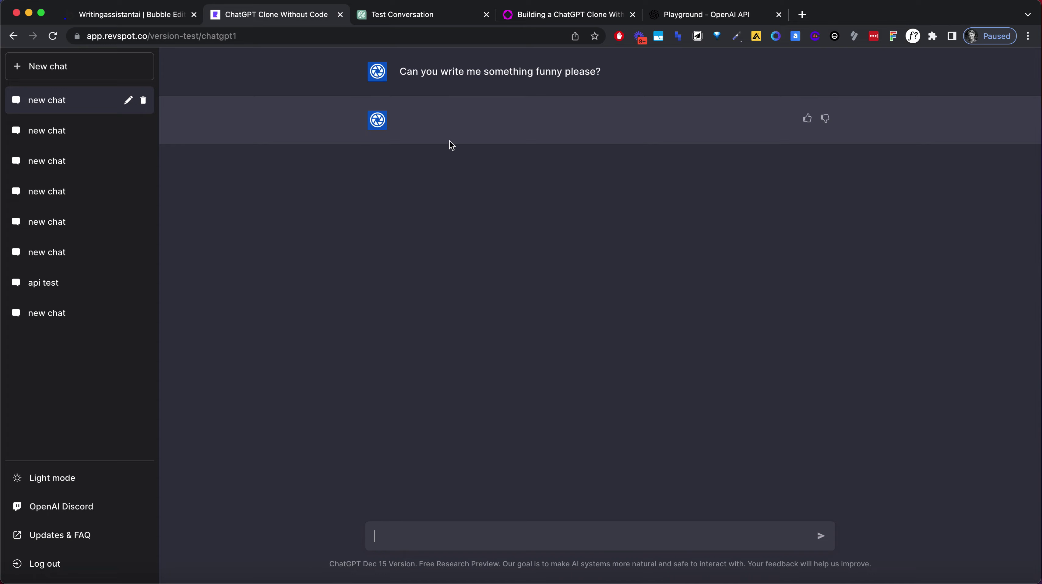
Reopen the astronaut short story chat, start typing 'Hell', and scroll through the conversation.
left_click(117, 134)
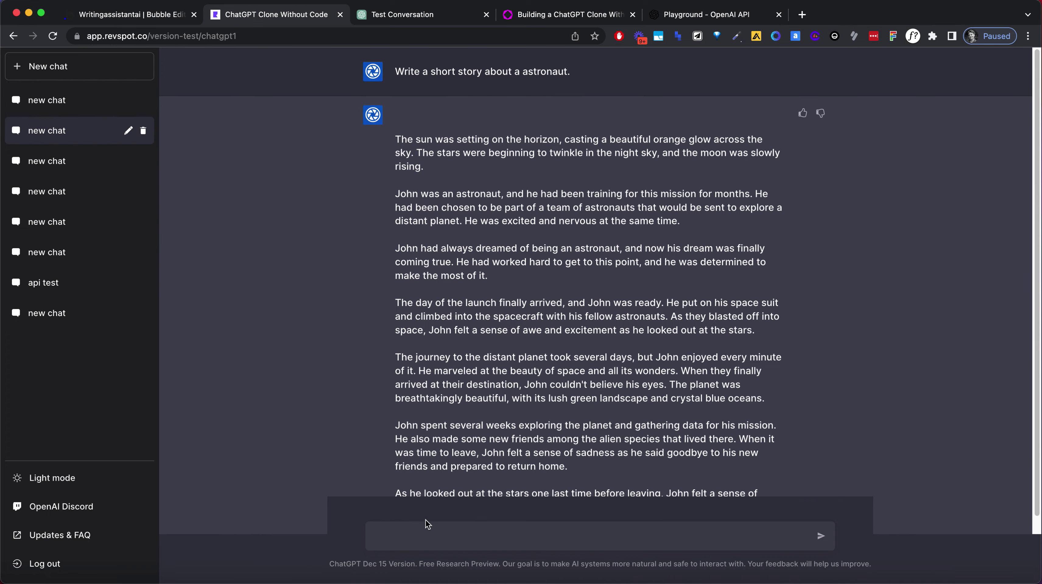
left_click(425, 529)
type("Hello")
scroll(487, 393, "down", 1)
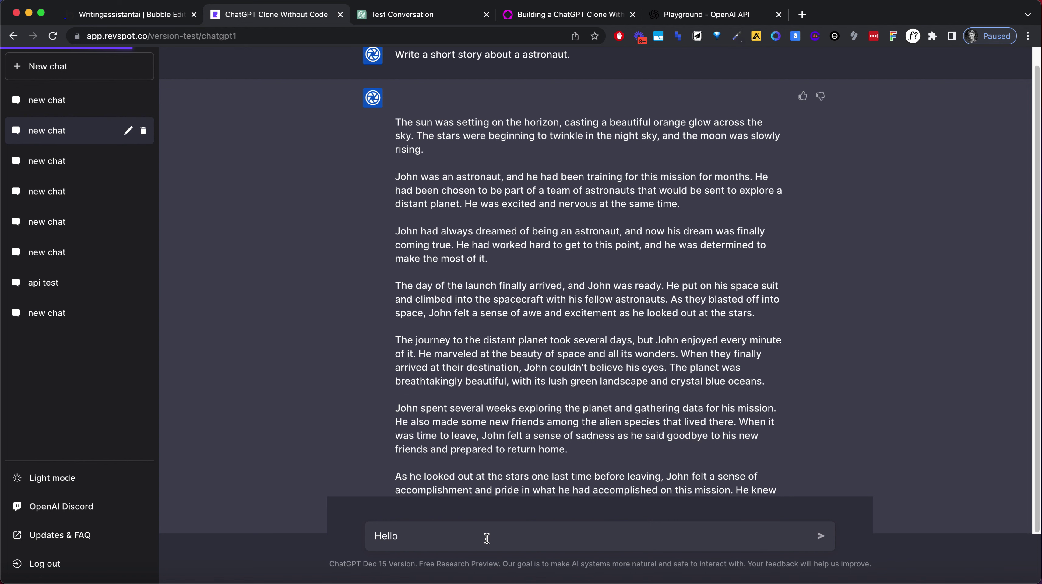
scroll(538, 323, "up", 1)
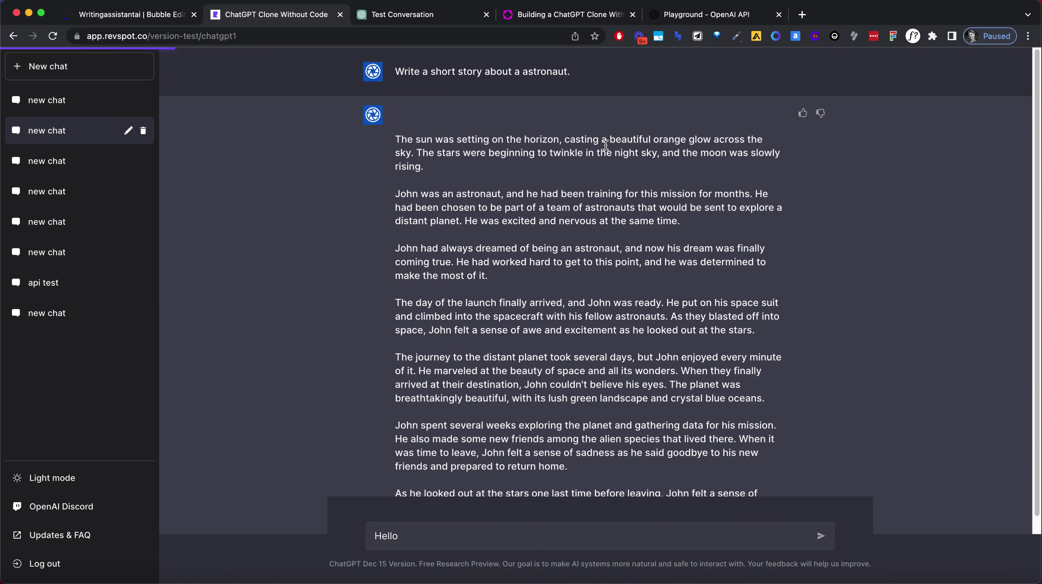
scroll(640, 341, "down", 1)
scroll(553, 424, "up", 1)
scroll(536, 413, "down", 1)
scroll(655, 389, "up", 1)
Step through all saved chats from newest to oldest to check their order.
left_click(95, 111)
left_click(87, 141)
left_click(86, 162)
left_click(78, 199)
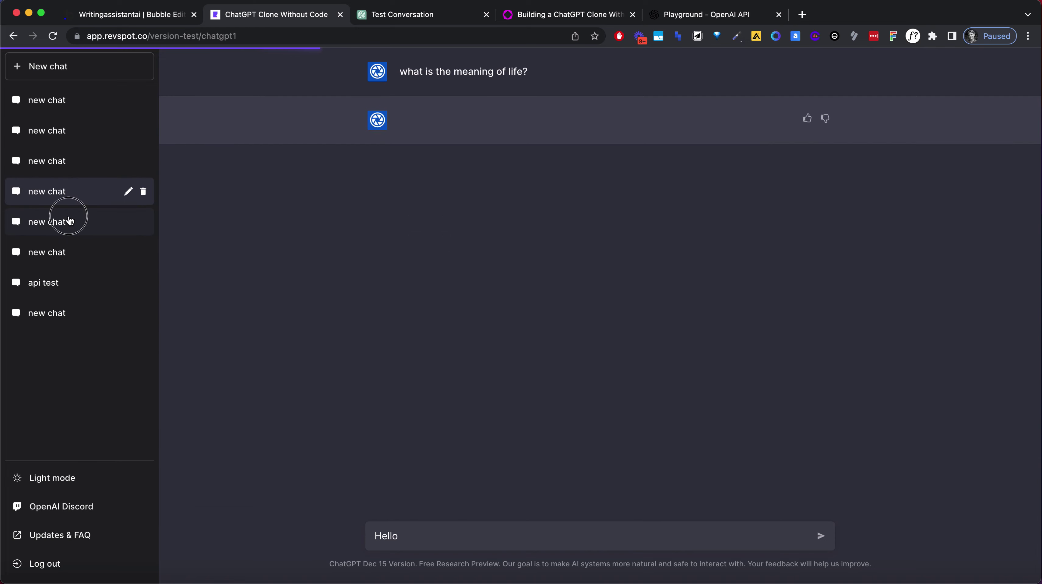
left_click(70, 220)
left_click(61, 253)
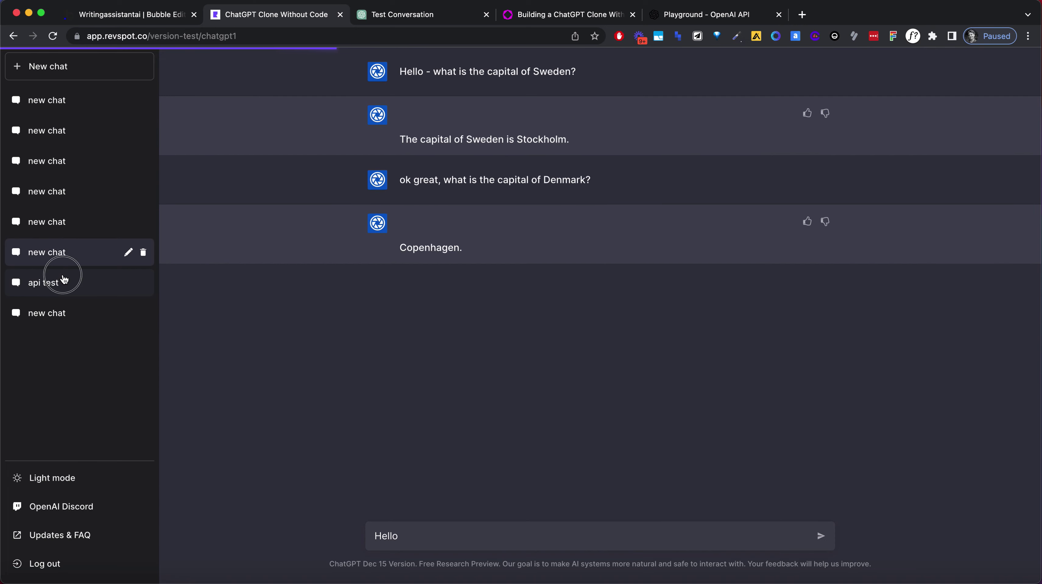
left_click(64, 281)
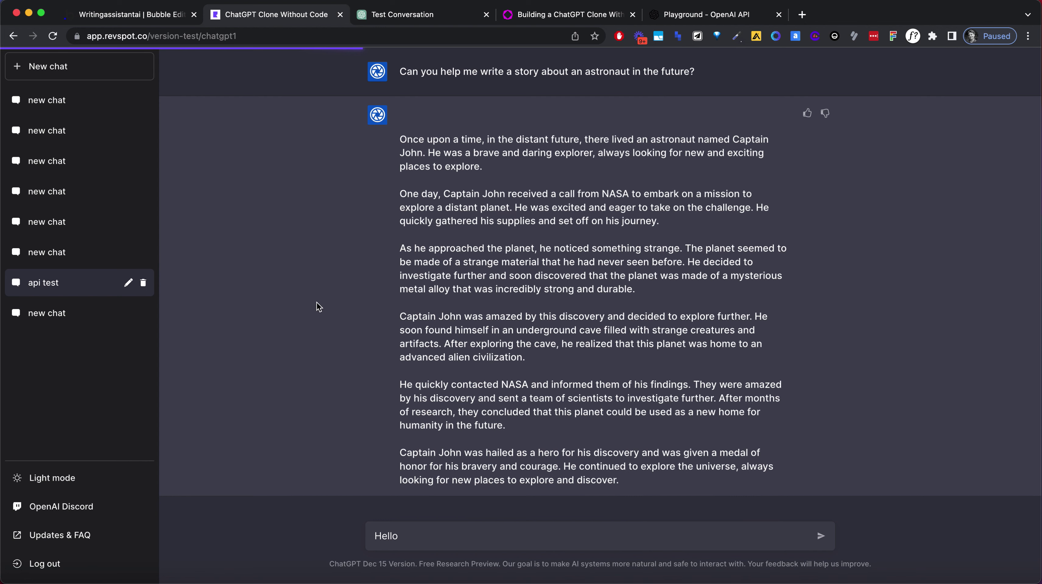
left_click(104, 311)
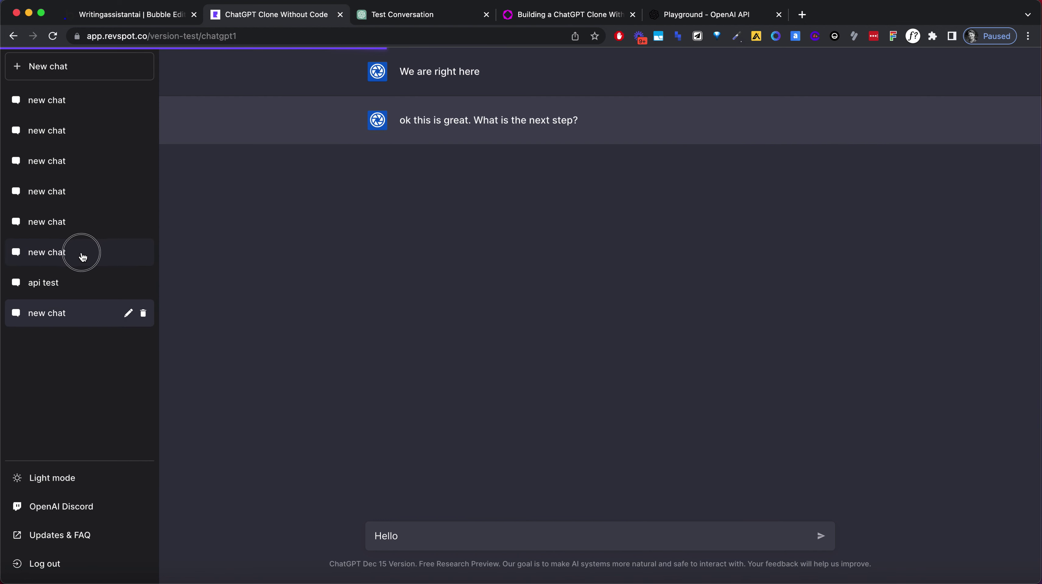
Revisit the capitals, joke, funny and astronaut story chats, ending on the astronaut story.
left_click(83, 257)
left_click(85, 232)
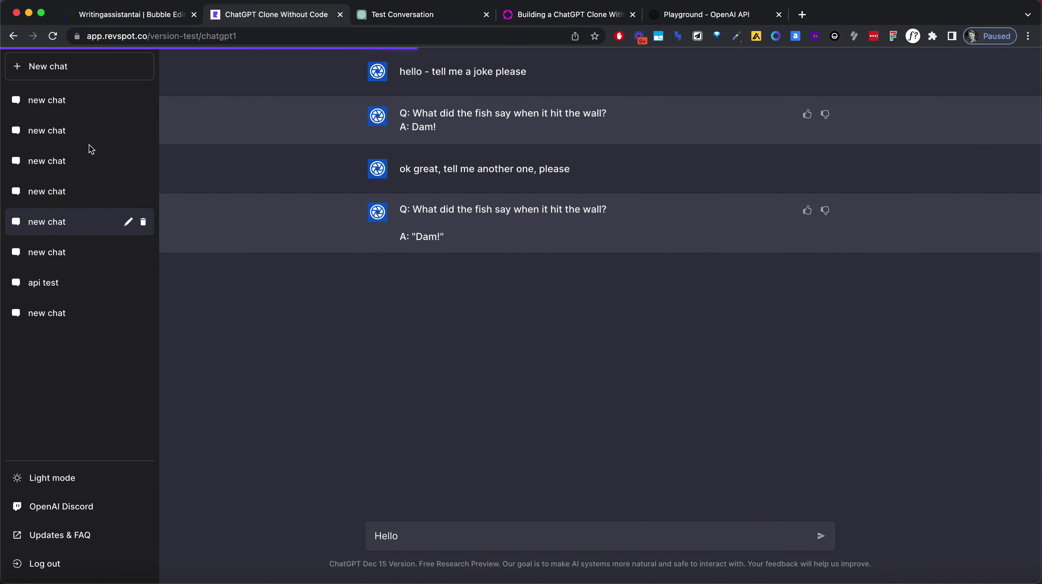
left_click(90, 133)
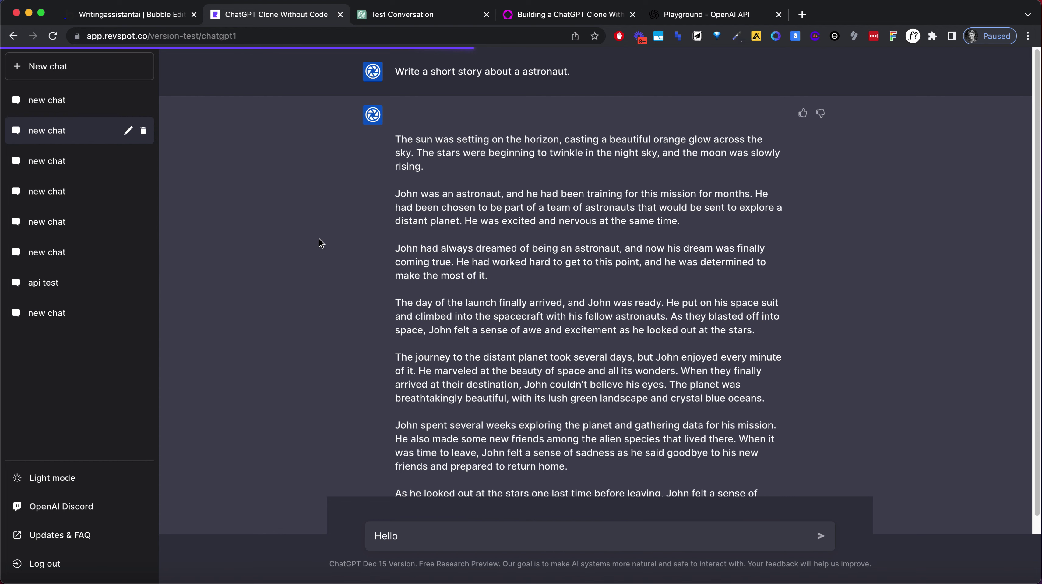
left_click(95, 108)
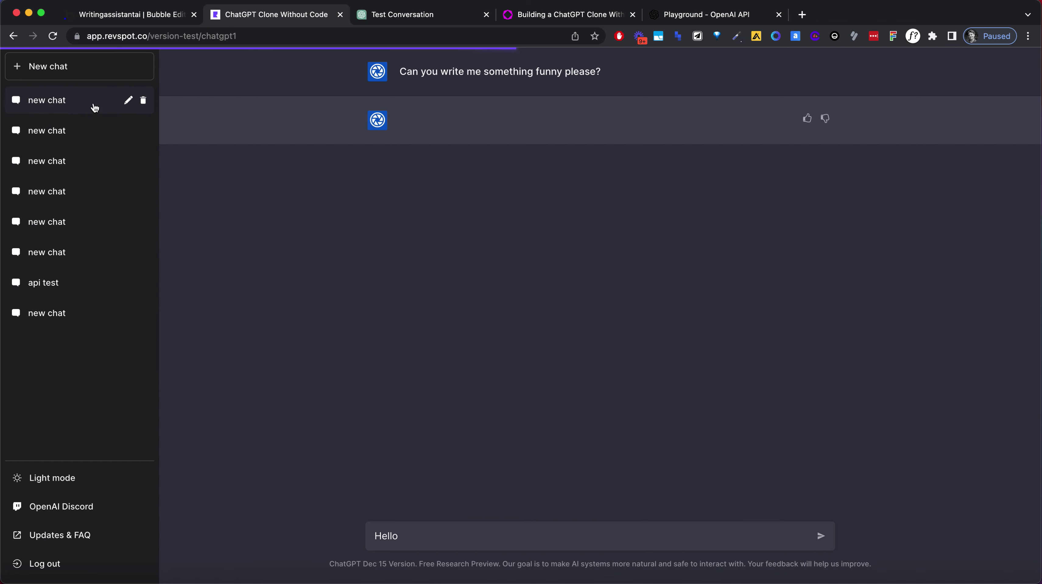
left_click(89, 130)
left_click(85, 174)
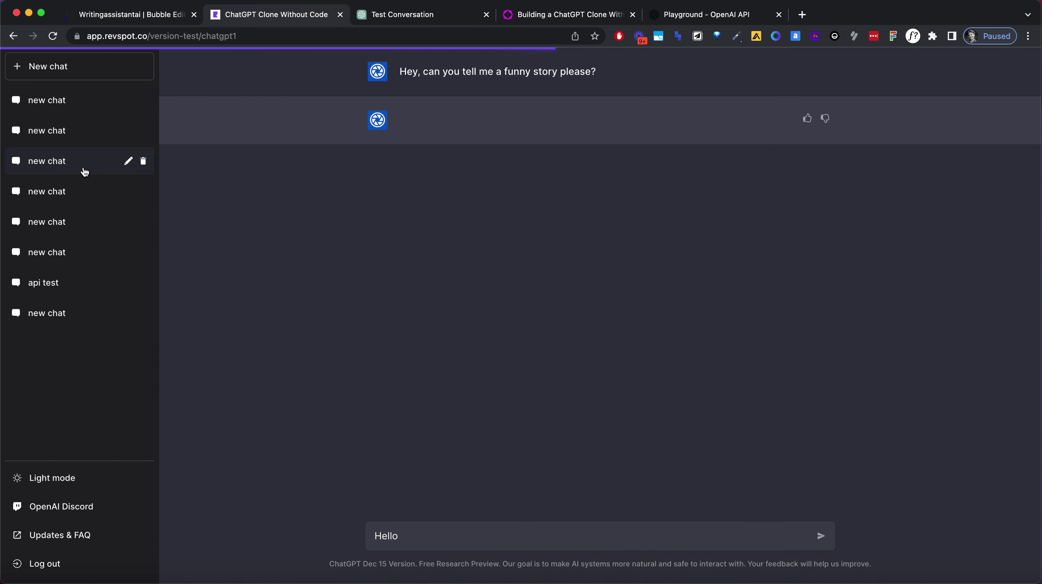
left_click(80, 140)
Select the astronaut story's blank top line and first paragraph to check spacing, then return to Bubble.
scroll(556, 352, "down", 1)
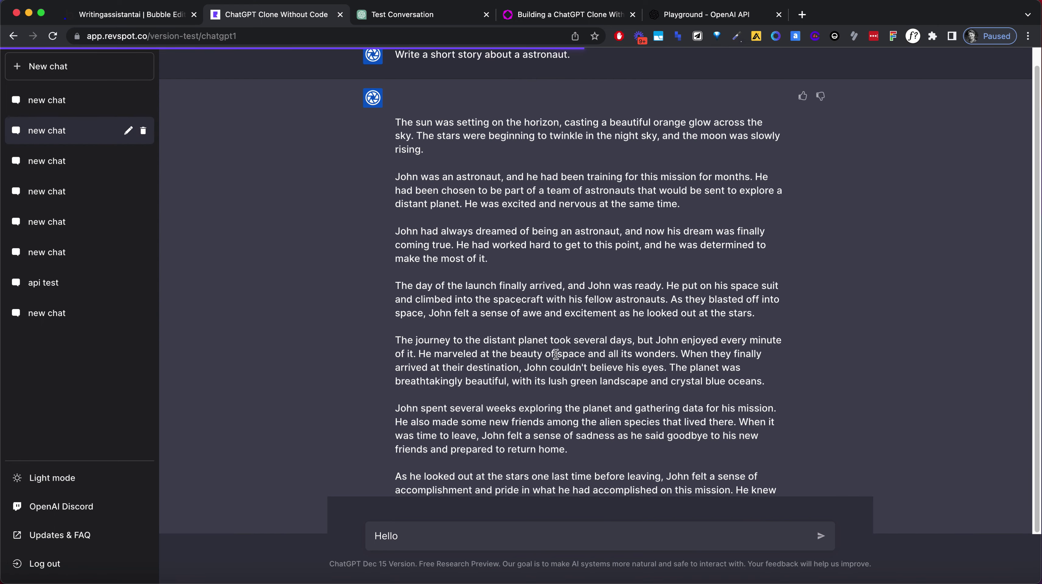
scroll(555, 355, "up", 1)
double_click(438, 120)
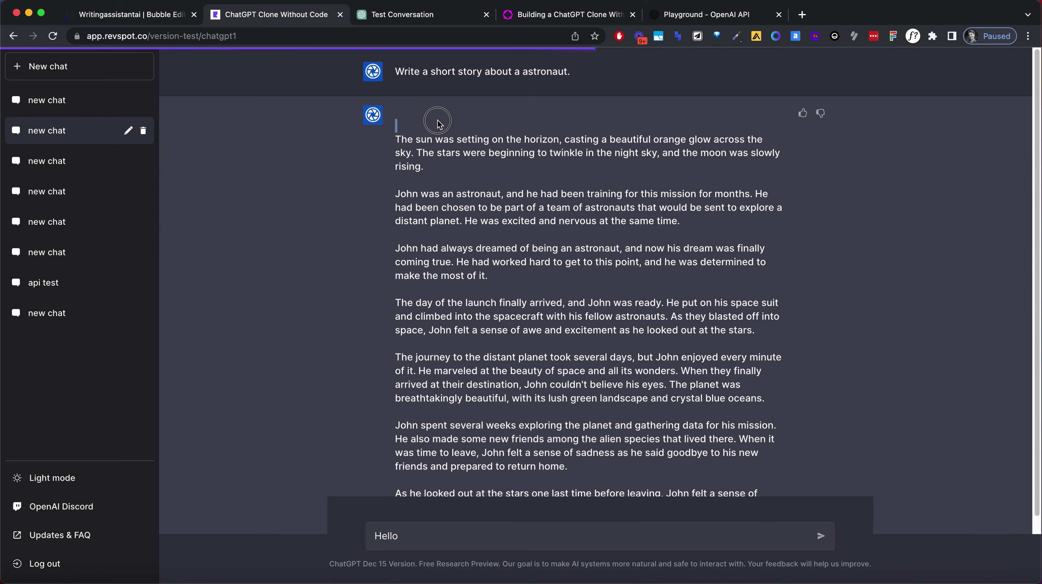
left_click_drag(414, 140, 452, 171)
left_click(466, 160)
left_click(155, 15)
Open the chatgpt backend workflow and inspect its GPT3 Completion and chatMessage steps.
left_click(82, 59)
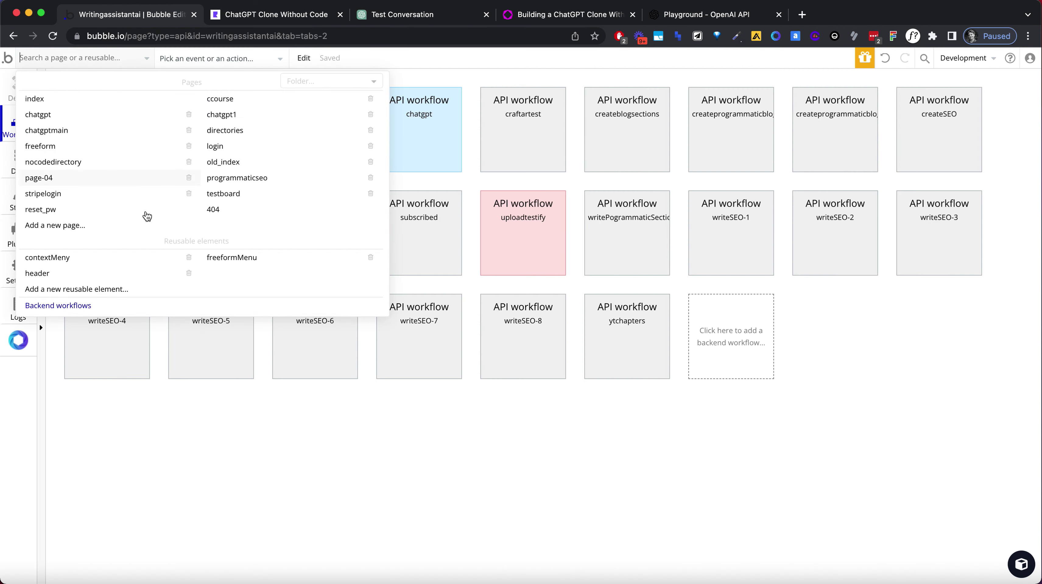
left_click(157, 306)
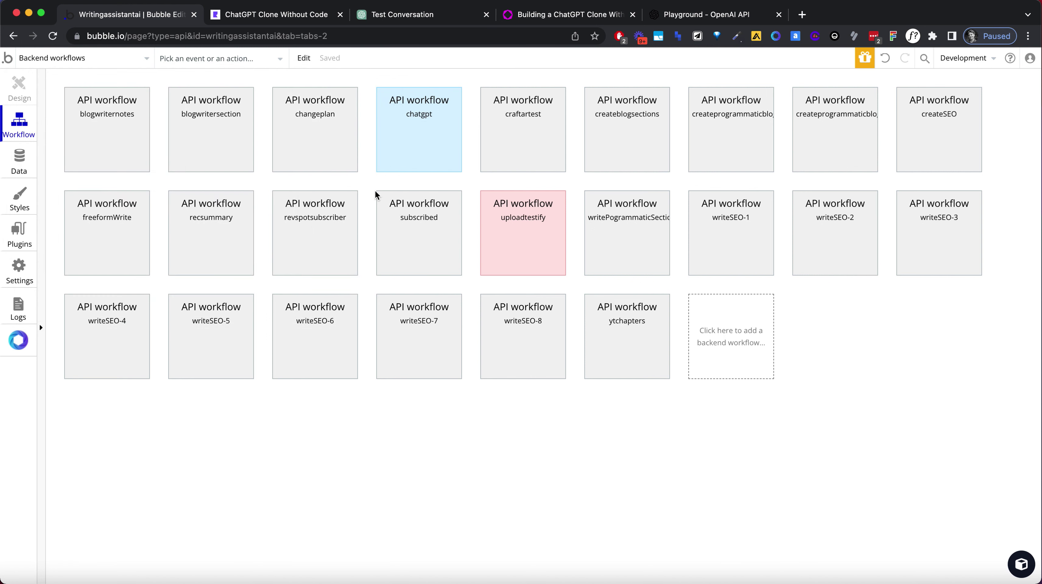
left_click(425, 162)
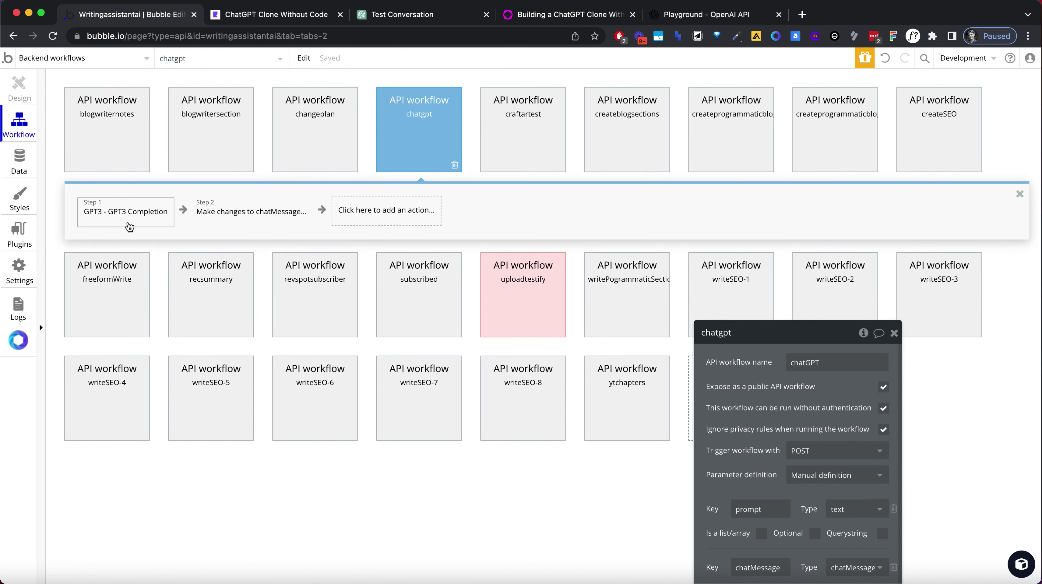
left_click(129, 225)
left_click(242, 214)
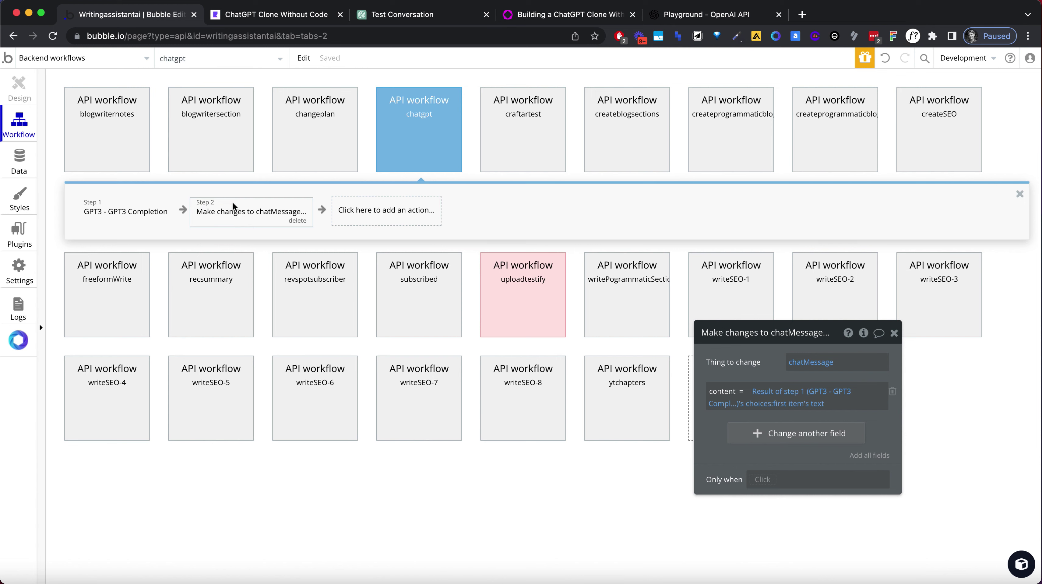
Open the chatgpt workflow's settings and drag the panel up to show all properties.
left_click(433, 135)
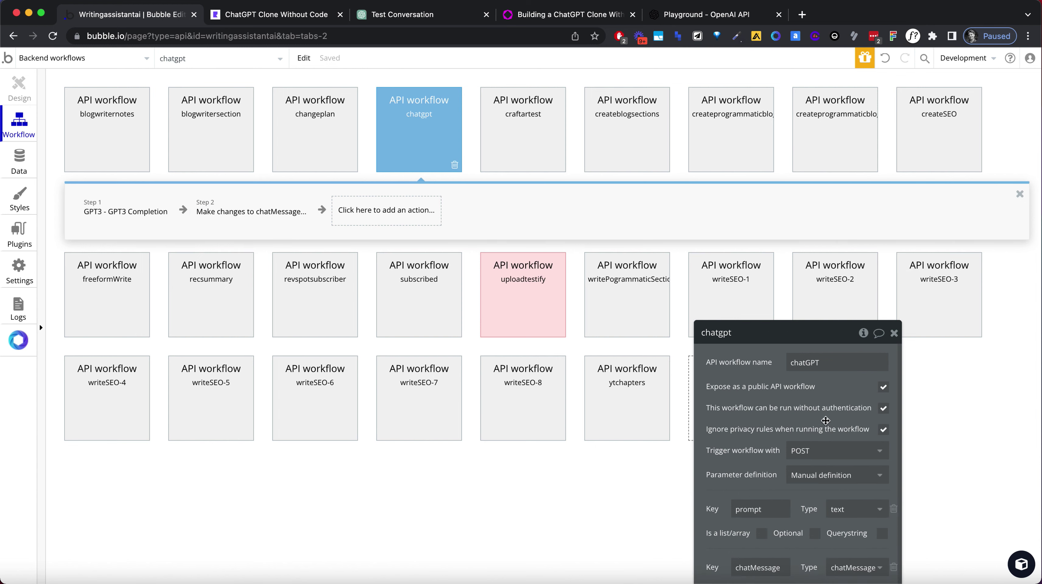
left_click_drag(803, 354, 749, 198)
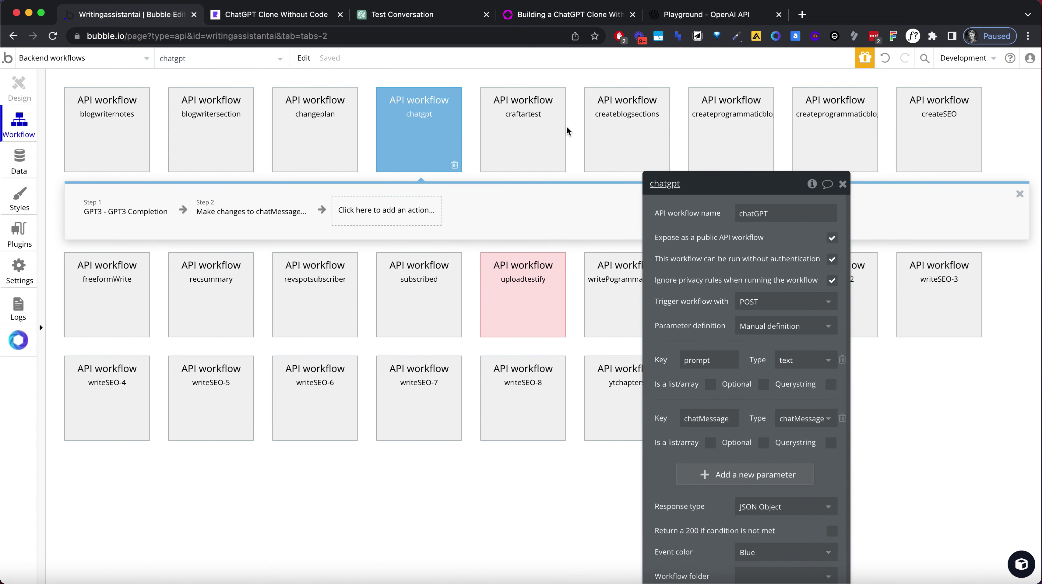
left_click(50, 58)
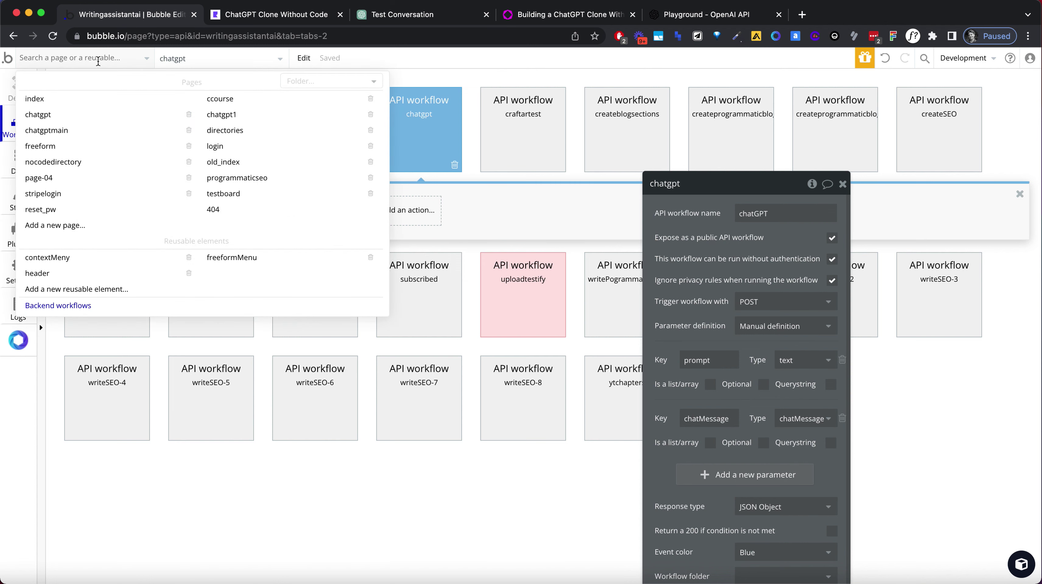
Switch the editor to the chatgpt1 page and check the newest chat in the preview.
mouse_move(63, 106)
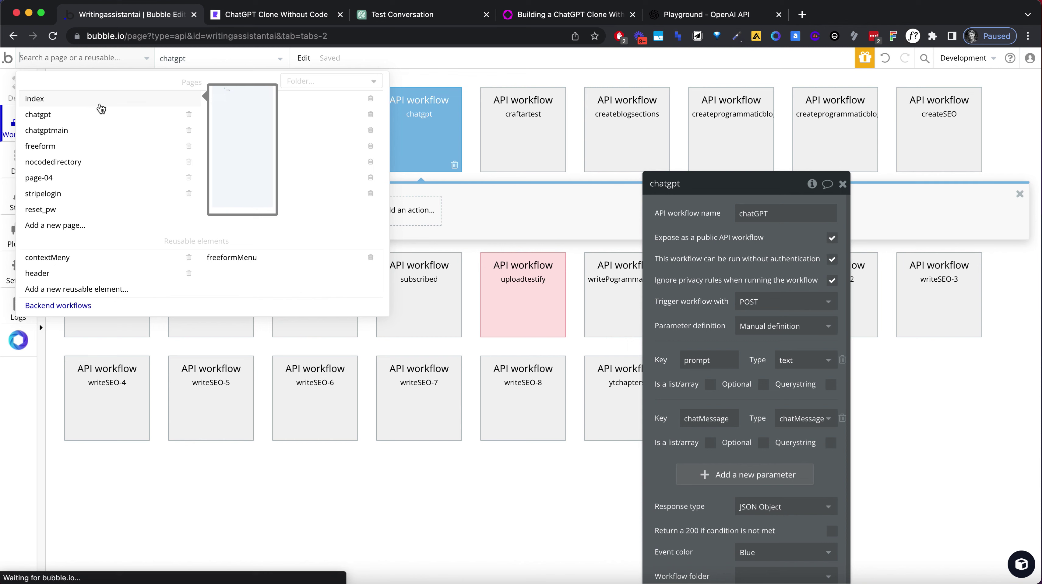
left_click(282, 111)
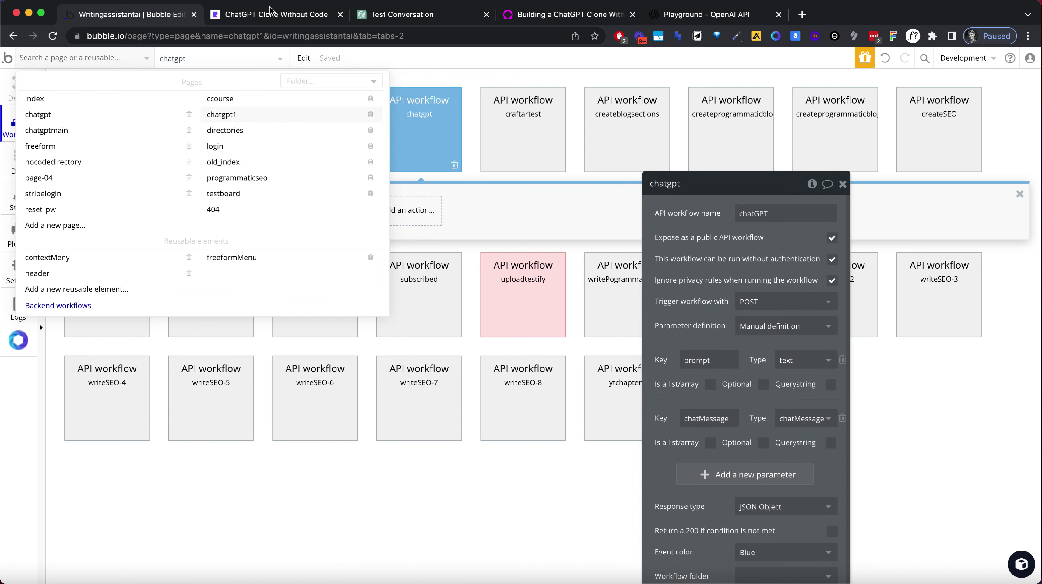
left_click(270, 13)
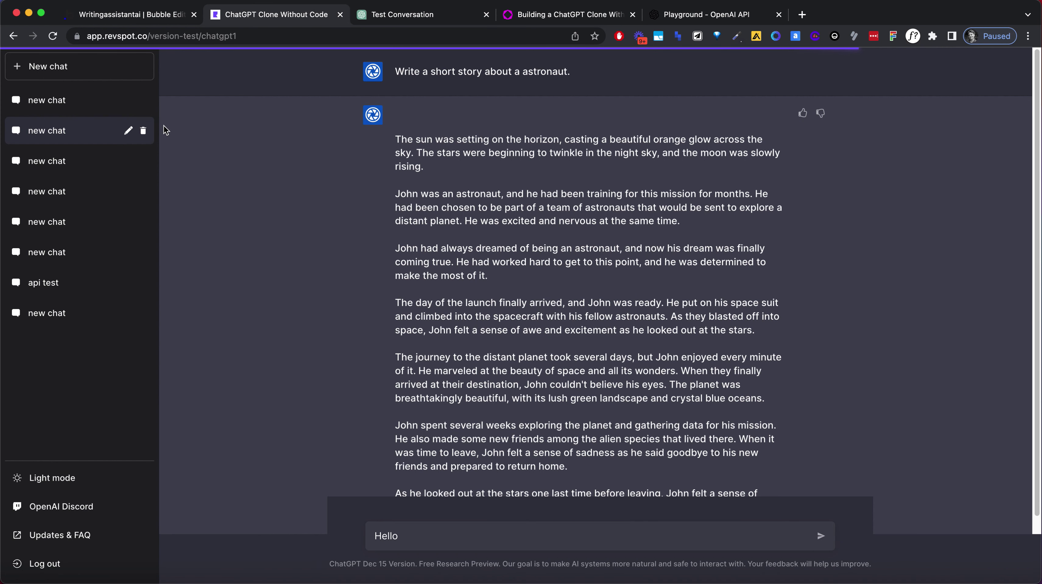
left_click(80, 107)
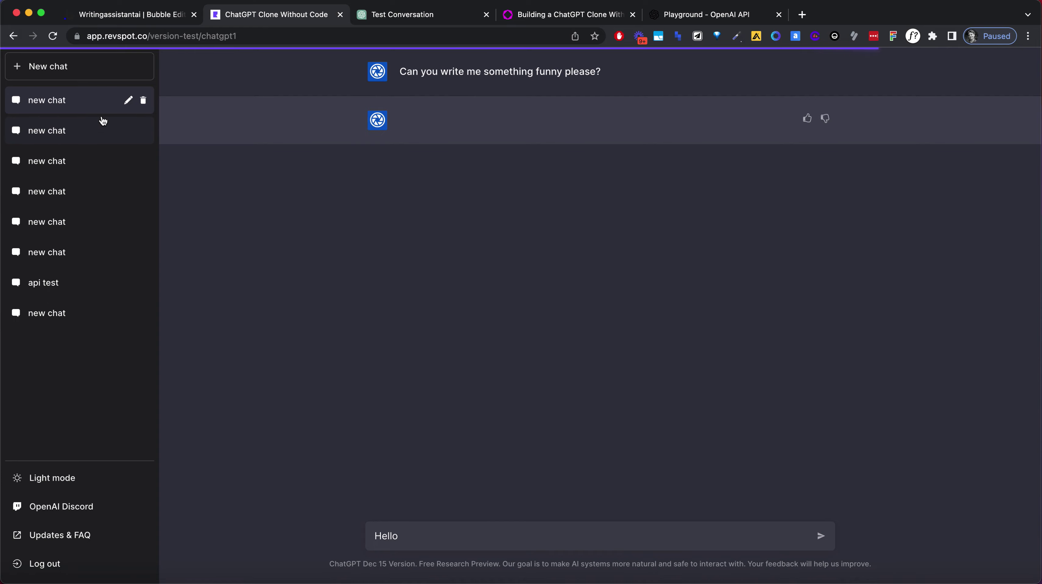
left_click(150, 17)
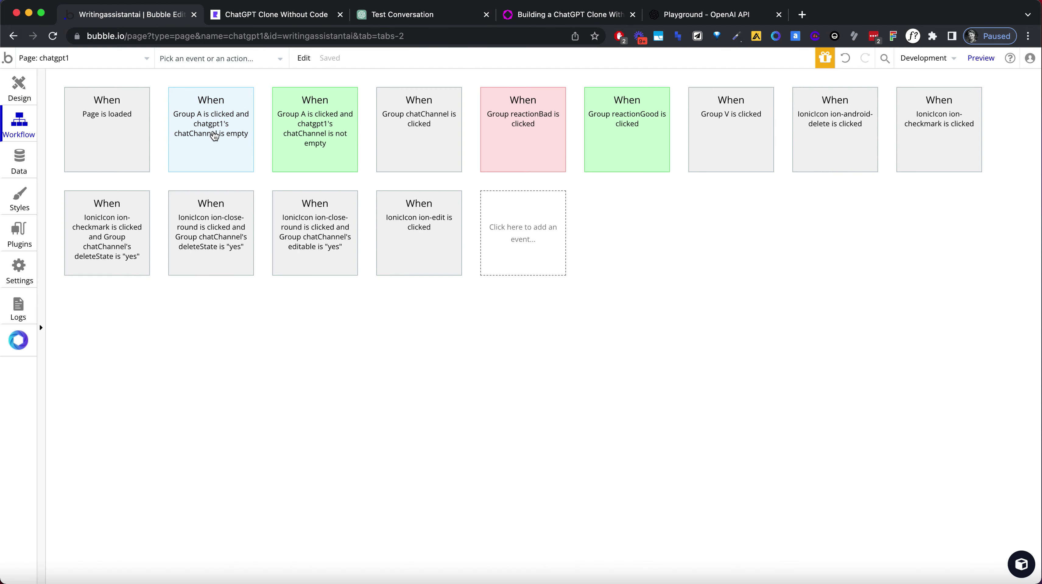
Review Group A's empty-chatChannel workflow, then view the chatMessage data type's fields.
left_click(213, 131)
left_click_drag(748, 180, 802, 323)
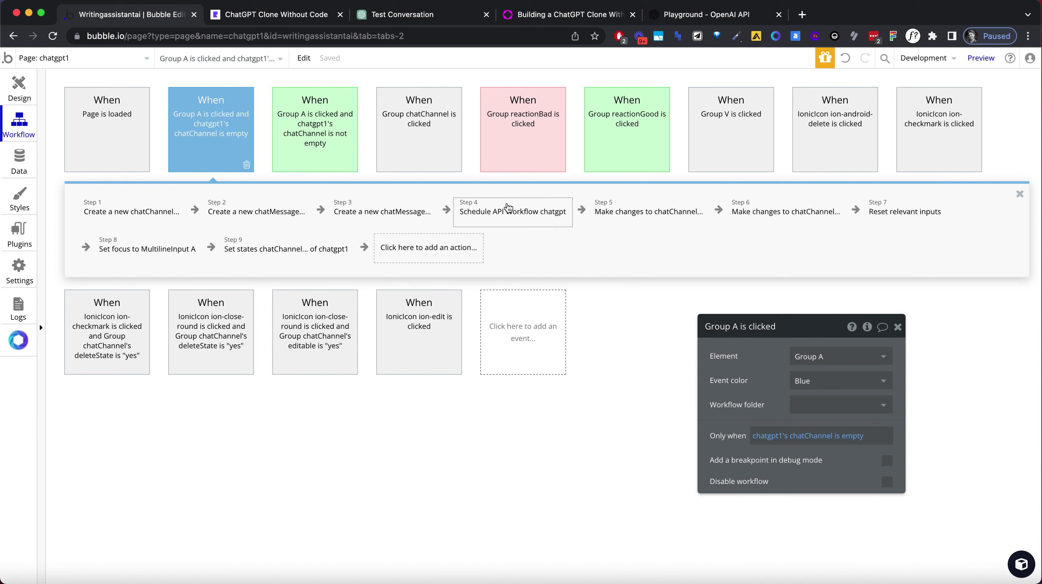
left_click(242, 19)
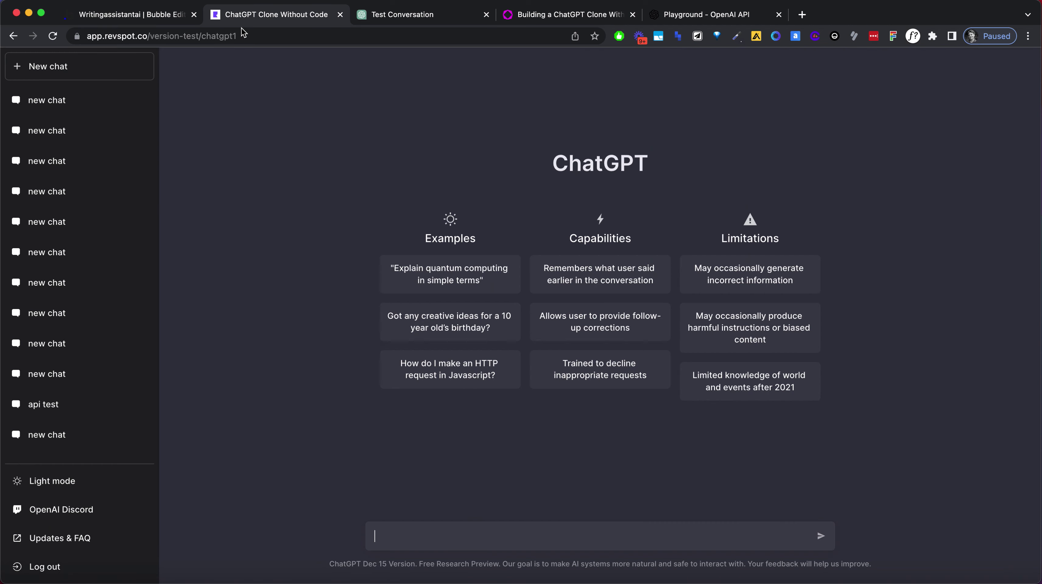
left_click(143, 20)
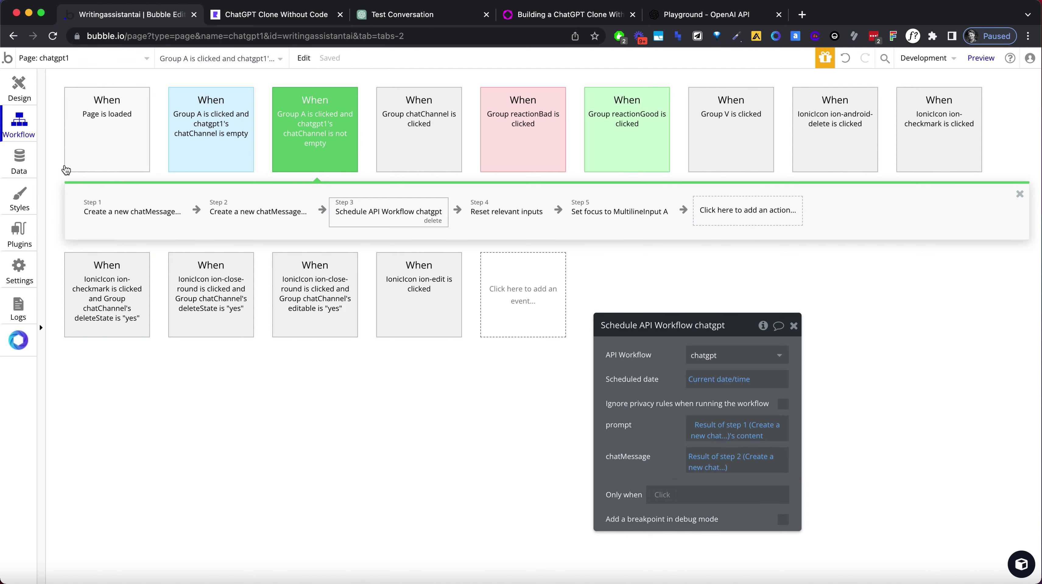
left_click(18, 163)
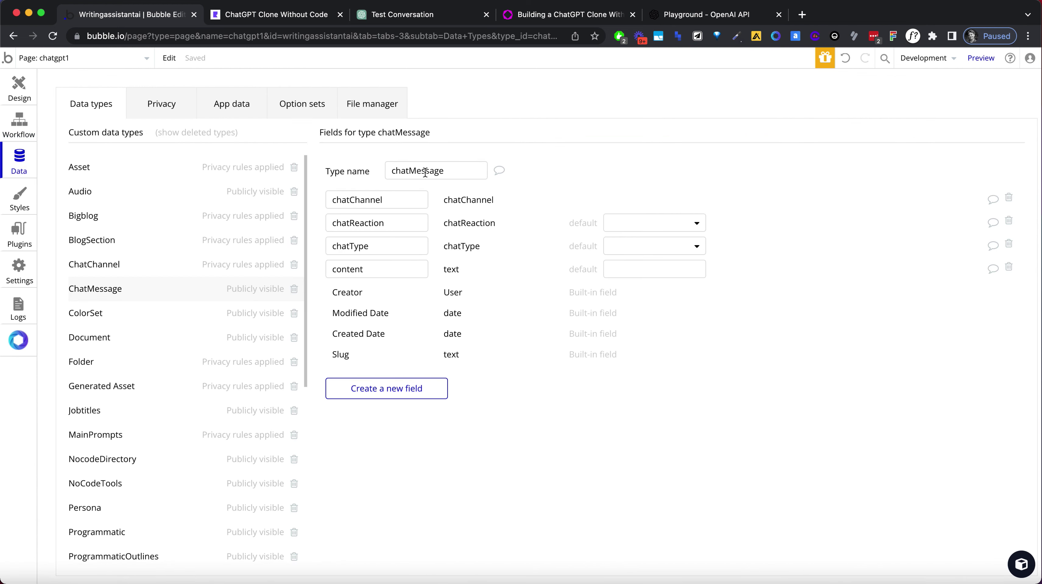
Inspect RepeatingGroup chatMessage's data source search in Design, then go to chatgpt1's workflows.
double_click(403, 195)
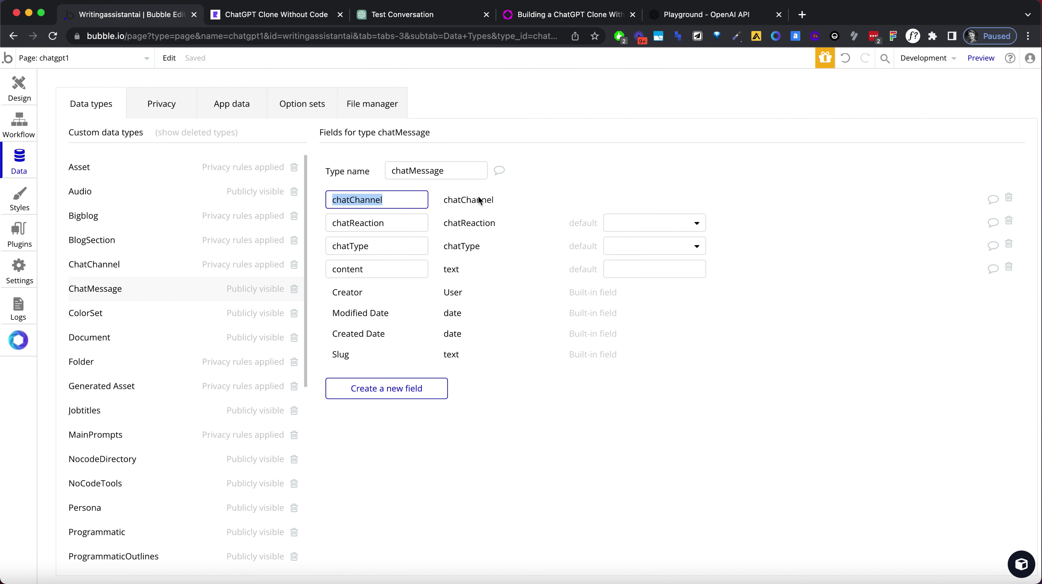
left_click(466, 197)
left_click(27, 101)
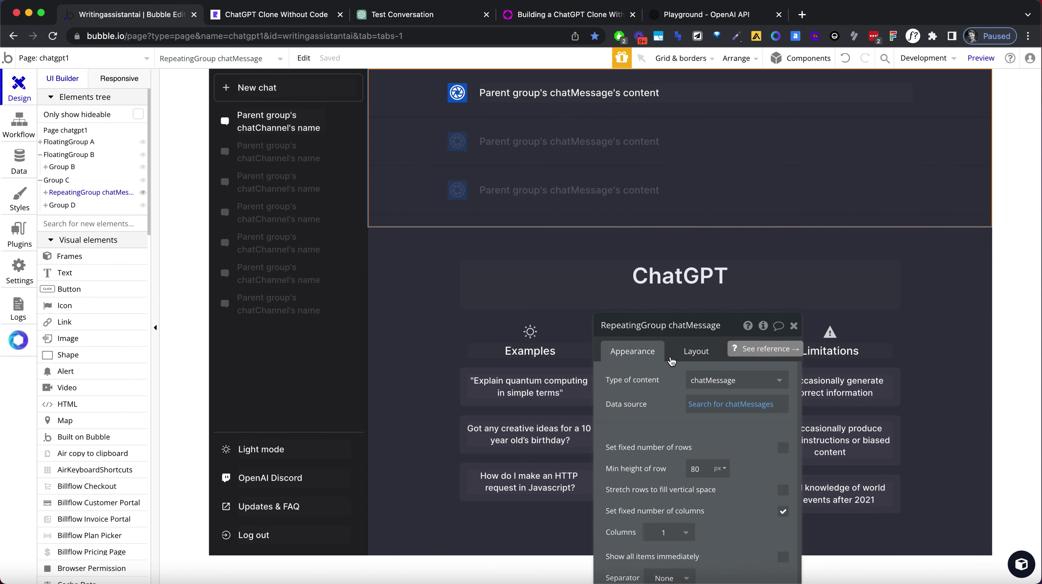
left_click(721, 405)
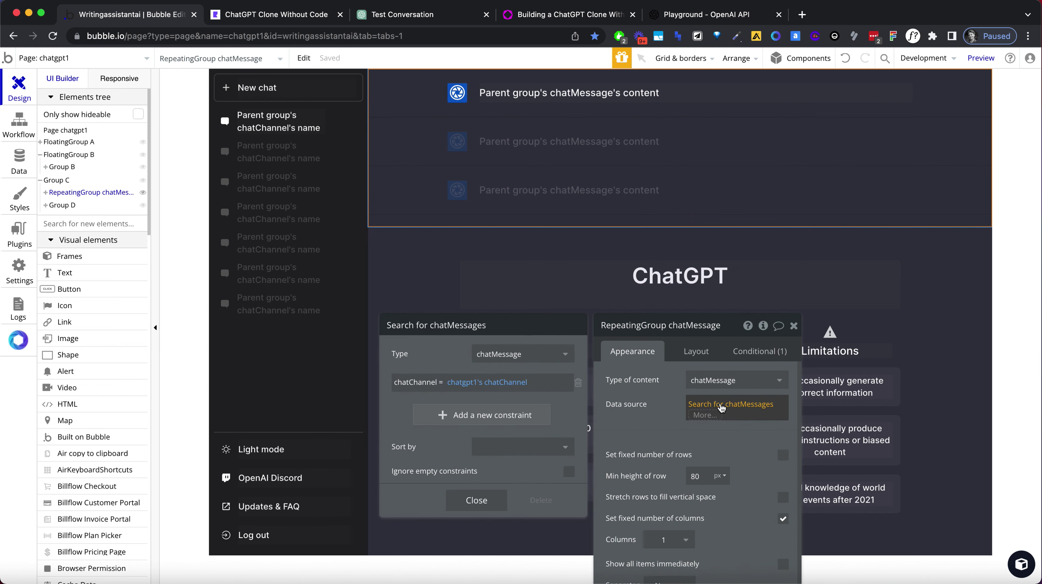
mouse_move(475, 385)
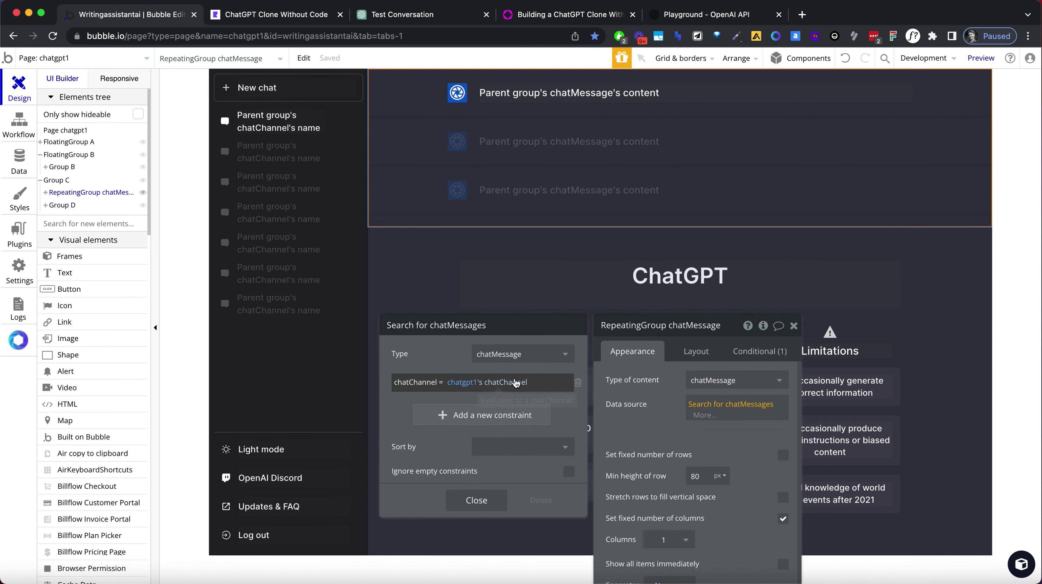
left_click(996, 245)
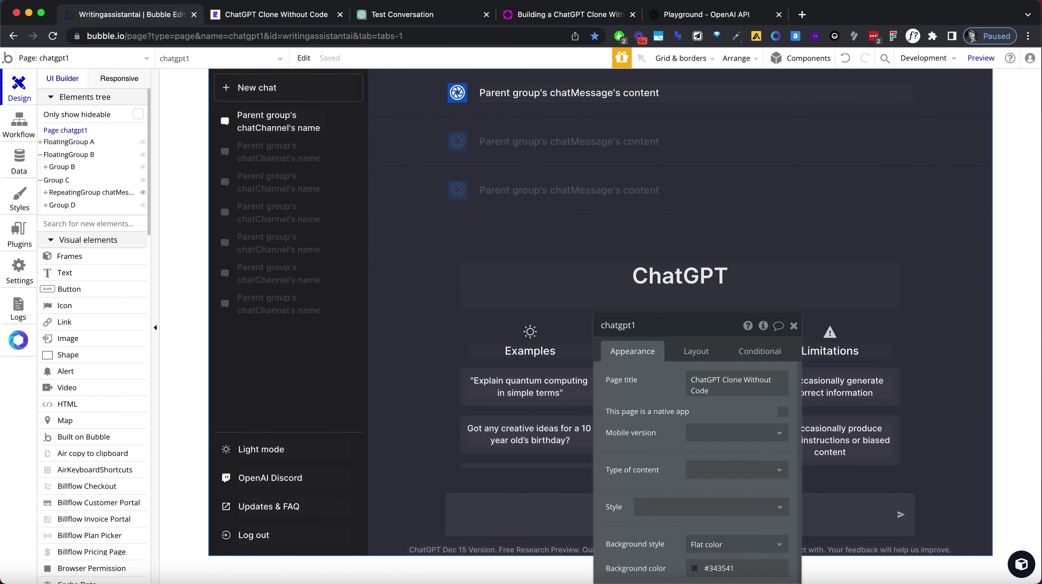
left_click(18, 133)
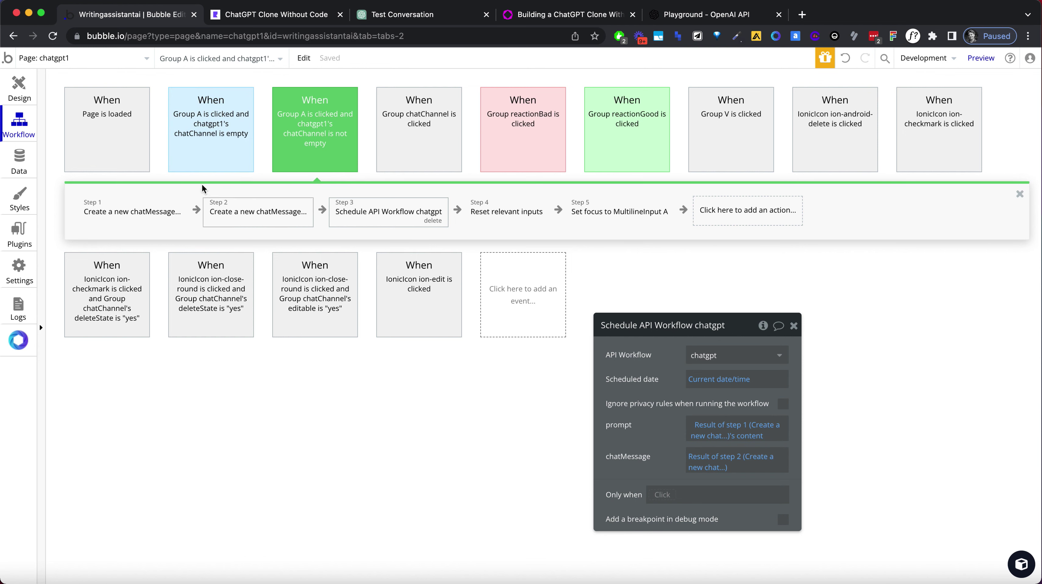
Inspect the empty-chatChannel workflow's create-channel and chatMessage steps against the newest preview chat.
left_click(206, 156)
left_click(244, 205)
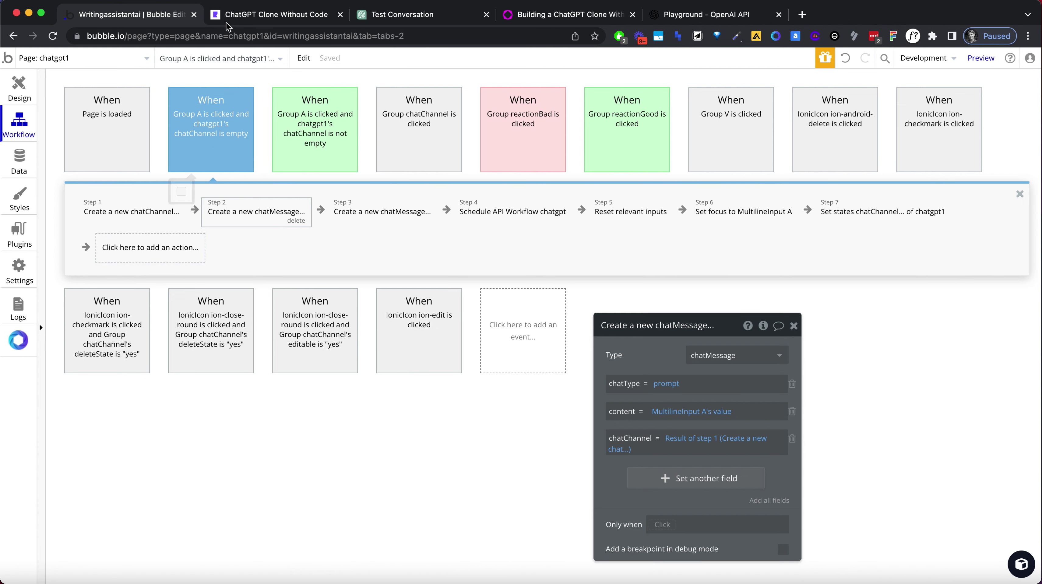
left_click(252, 17)
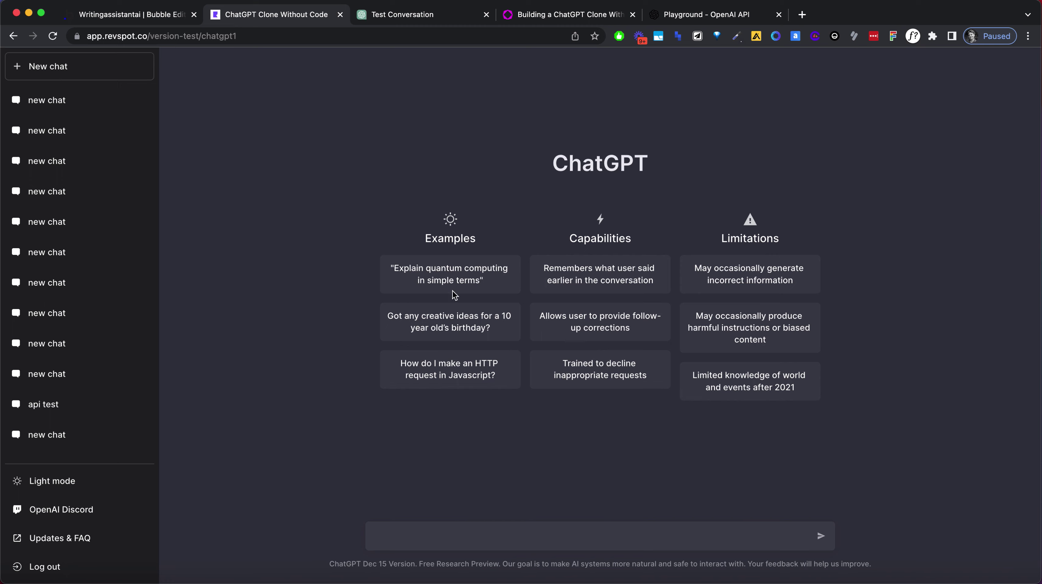
left_click(165, 15)
left_click(150, 212)
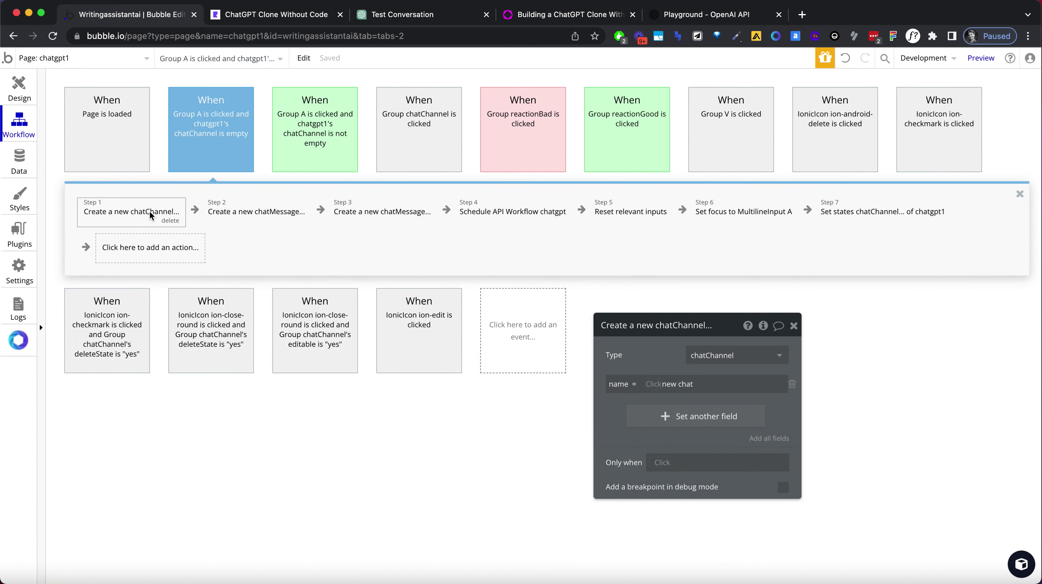
left_click(247, 214)
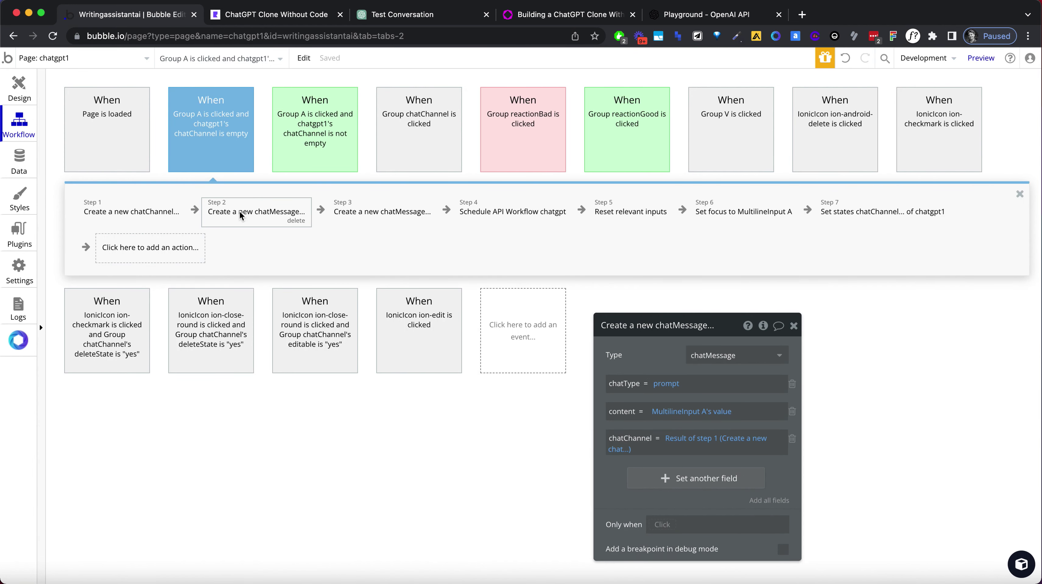
left_click(362, 216)
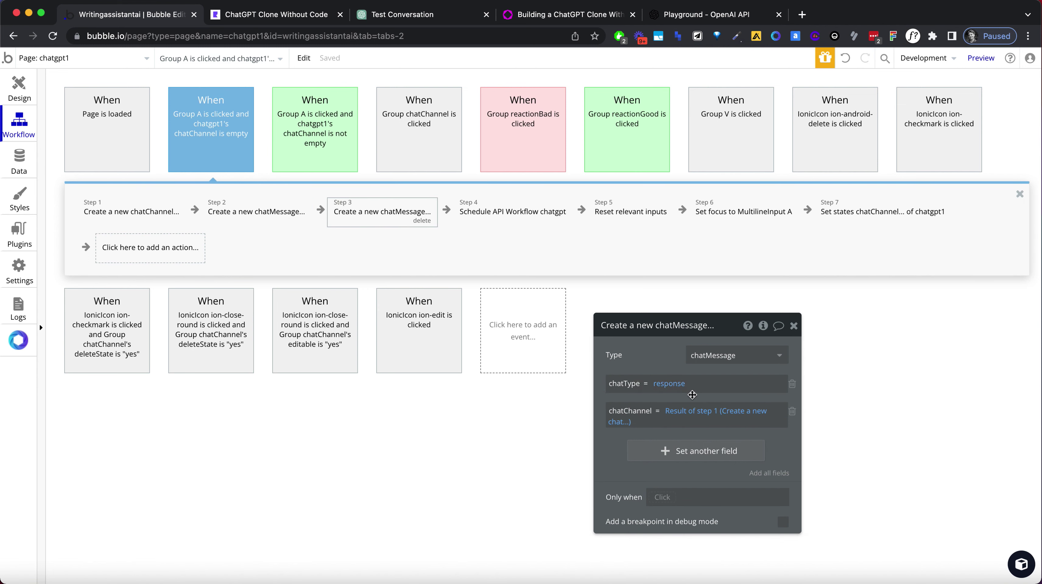
left_click(229, 16)
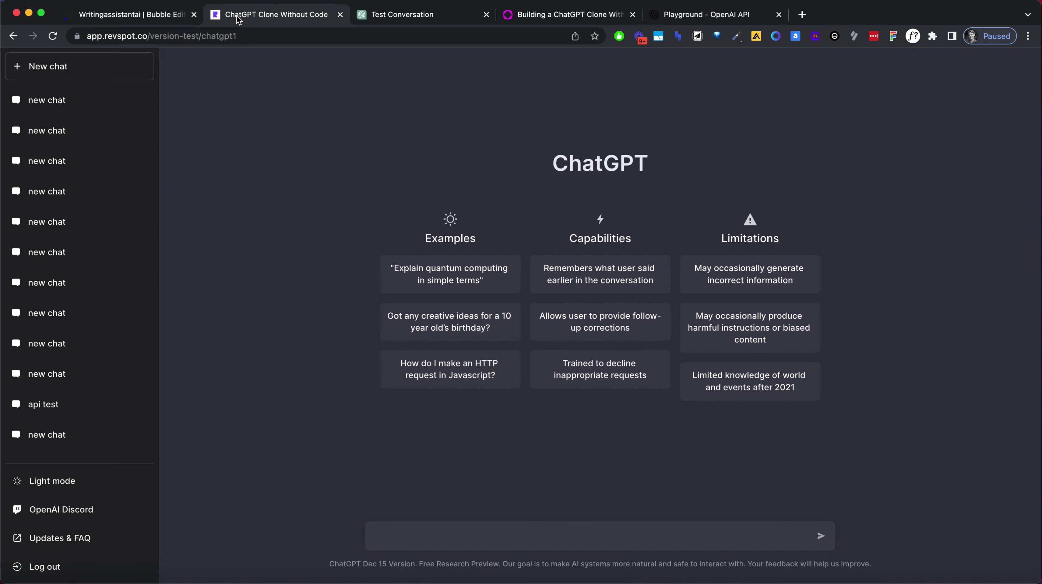
left_click(65, 105)
left_click(161, 16)
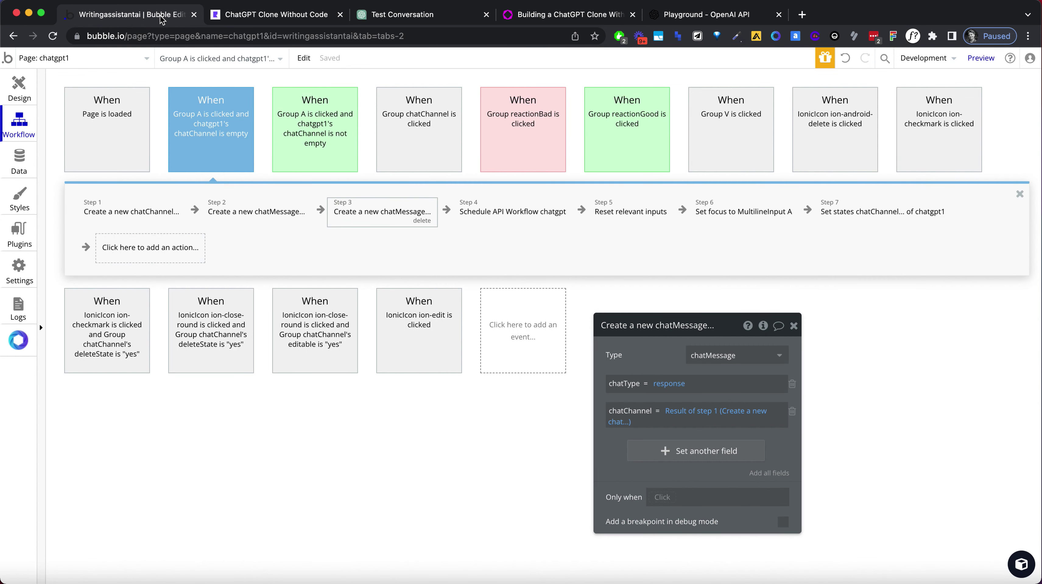
Move 'Set states chatChannel of chatgpt1' from step 7 to step 2.
left_click(494, 220)
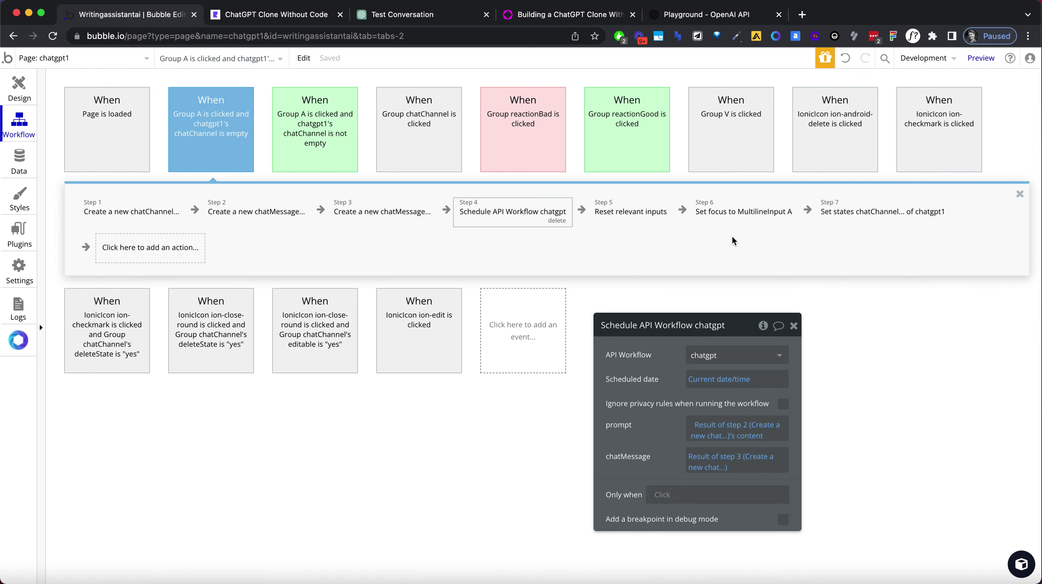
left_click(858, 214)
left_click_drag(835, 213, 493, 215)
left_click_drag(571, 204, 226, 213)
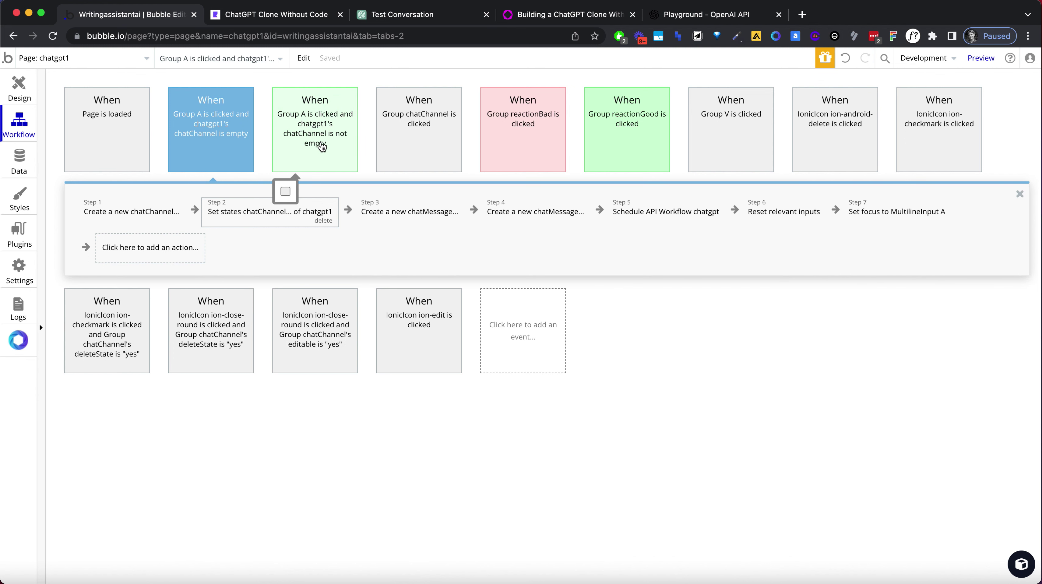
left_click(321, 146)
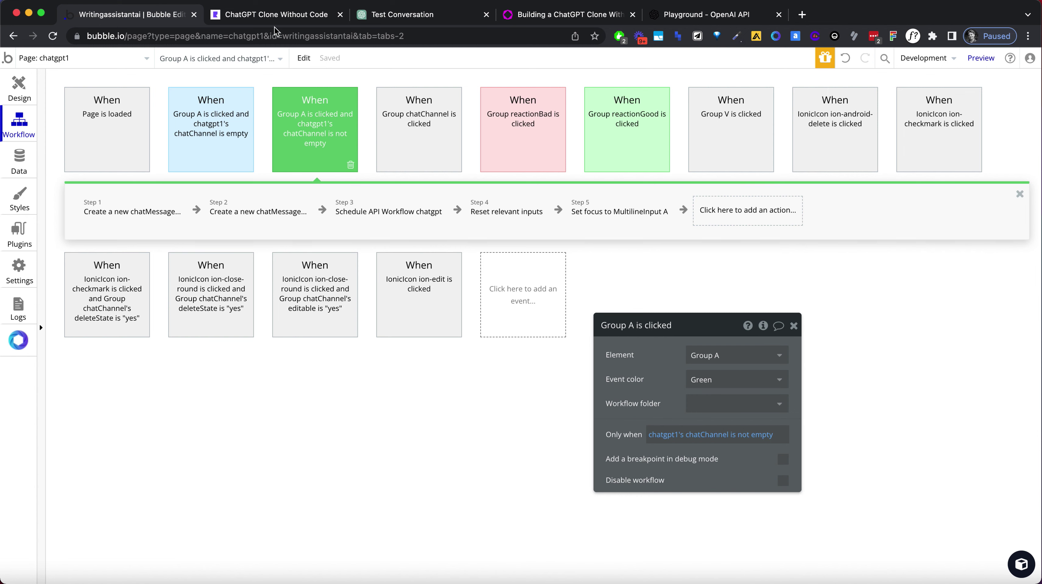
left_click(273, 15)
Reload the preview and ask 'What is the capital of France?'.
left_click(221, 36)
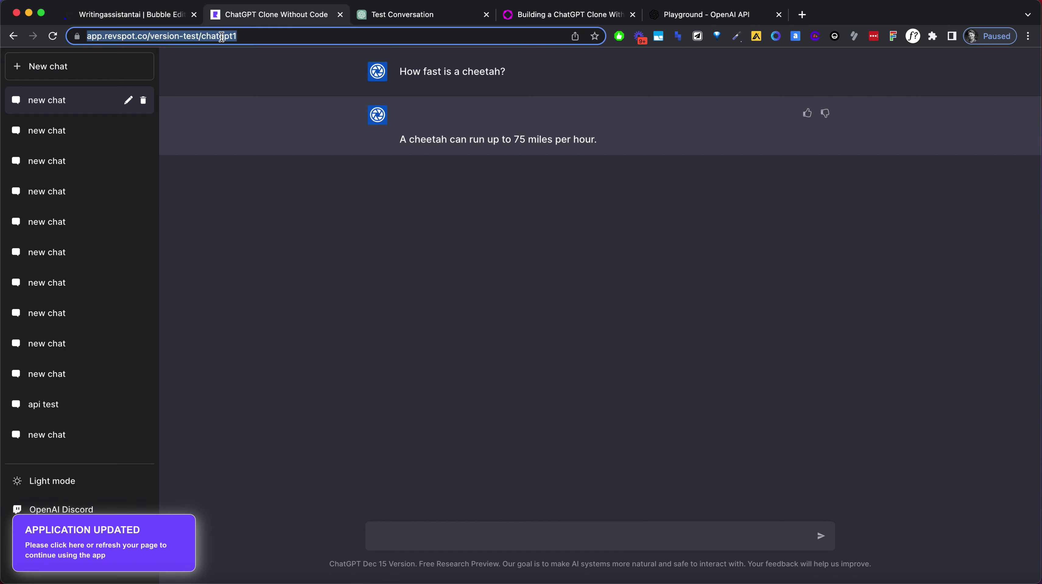
key("Return")
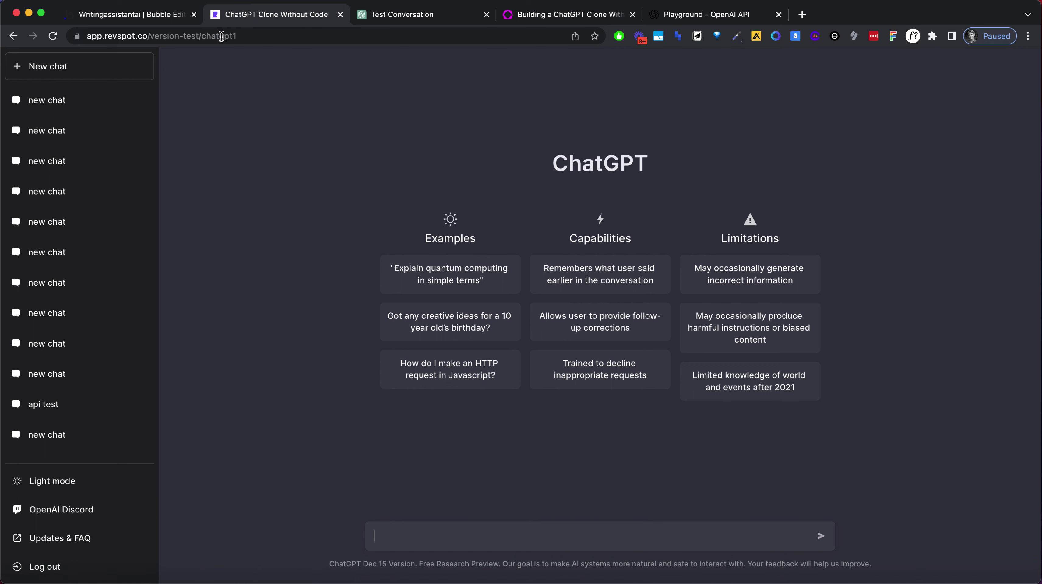
type("What is the capital of France?")
key("Return")
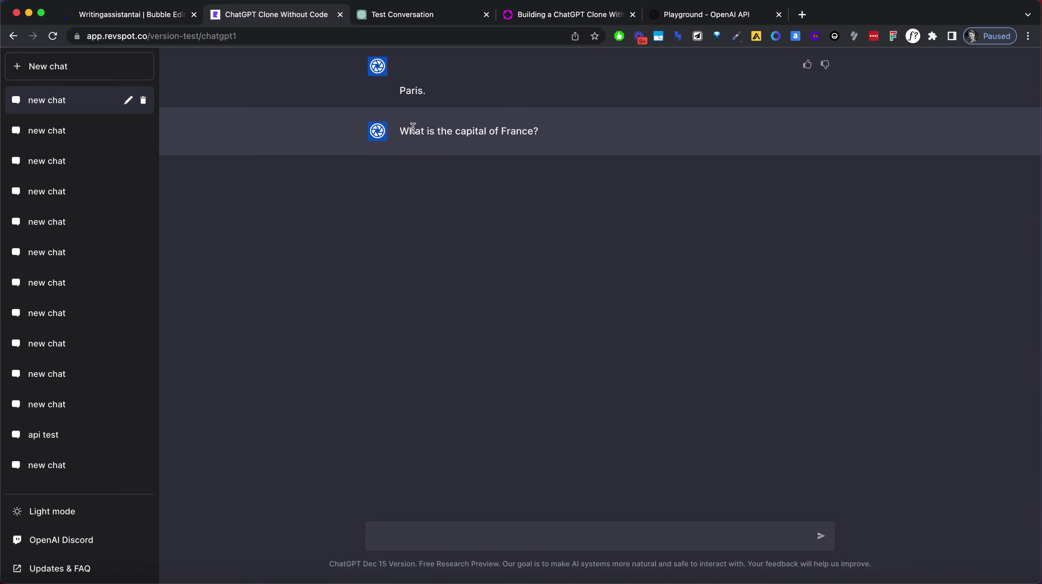
Highlight the blank line above the Paris reply in the preview.
left_click(172, 17)
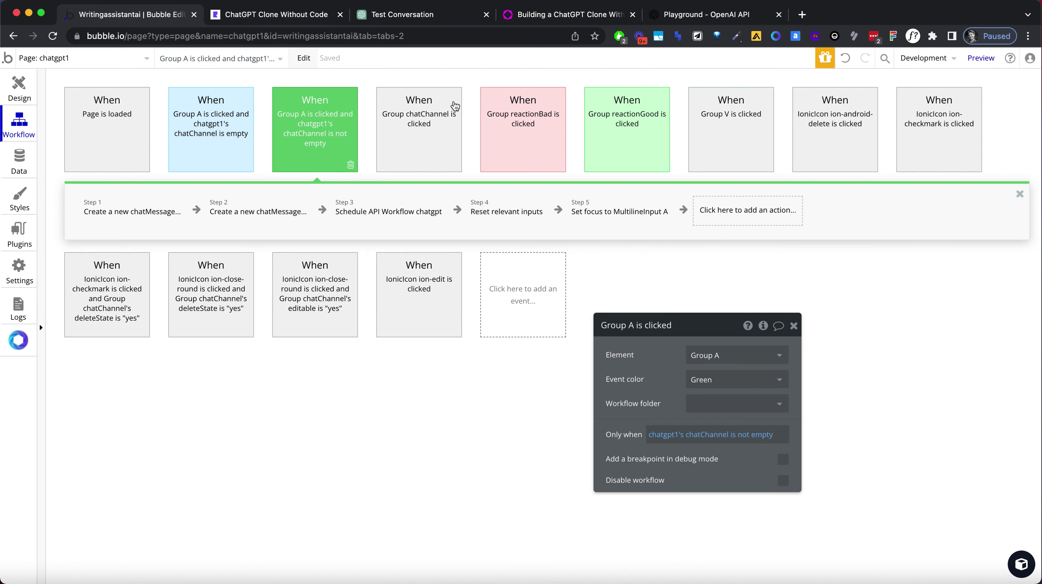
left_click(257, 20)
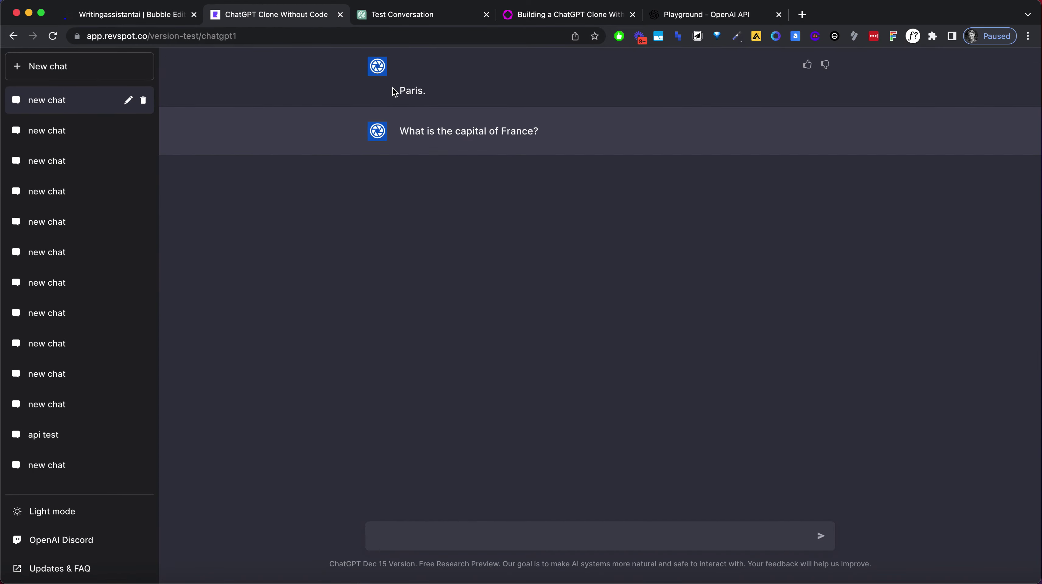
mouse_move(399, 89)
left_mouse_down()
mouse_move(391, 60)
mouse_move(405, 70)
left_mouse_up()
left_click(145, 14)
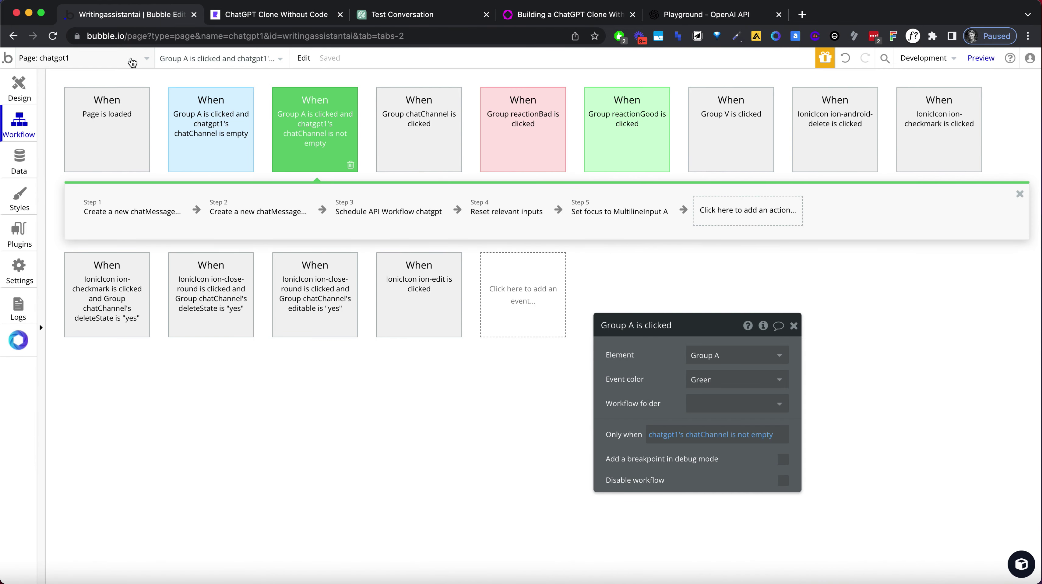
Change chatgpt step 2's content to step 1's text:find & replace.
left_click(133, 62)
left_click(98, 309)
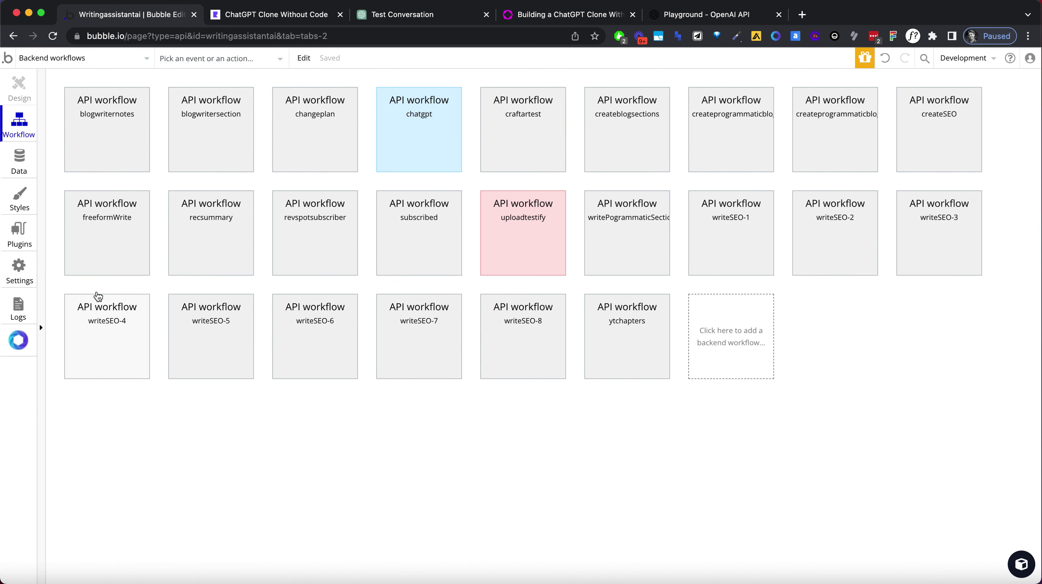
left_click(421, 134)
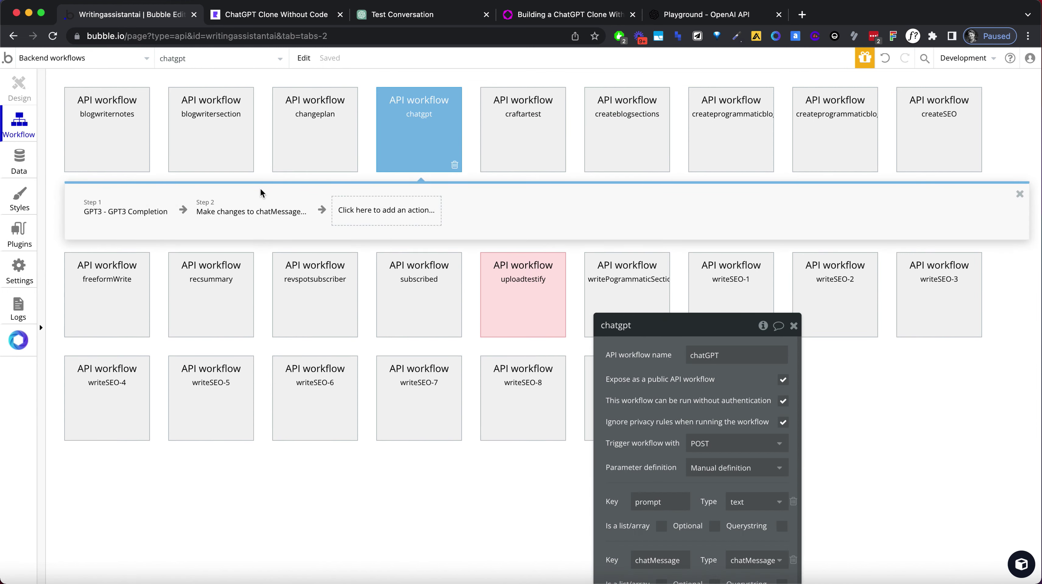
left_click(253, 209)
left_click(719, 397)
key("Return")
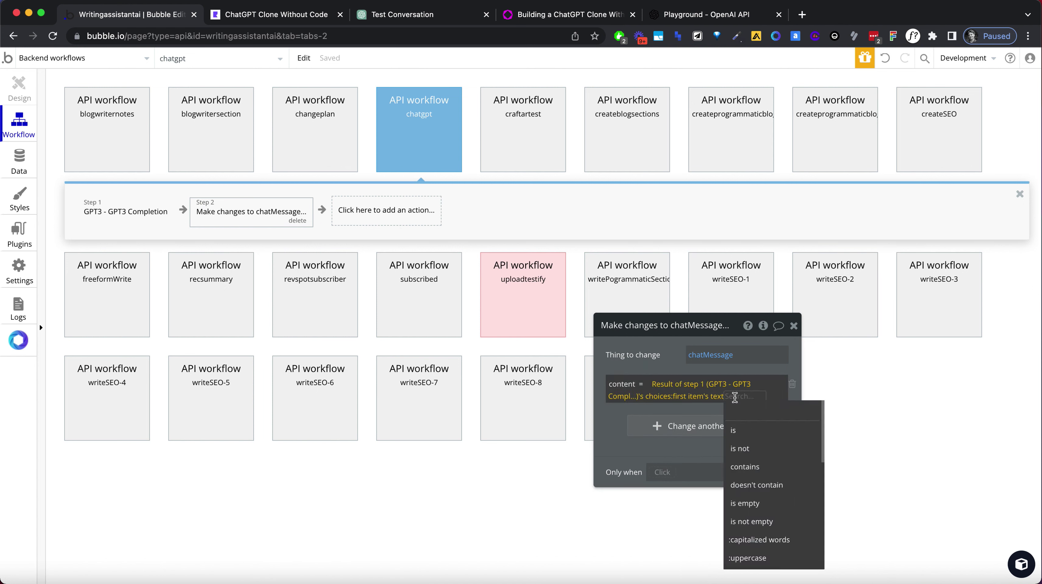
type("find")
left_click(752, 428)
left_click(437, 399)
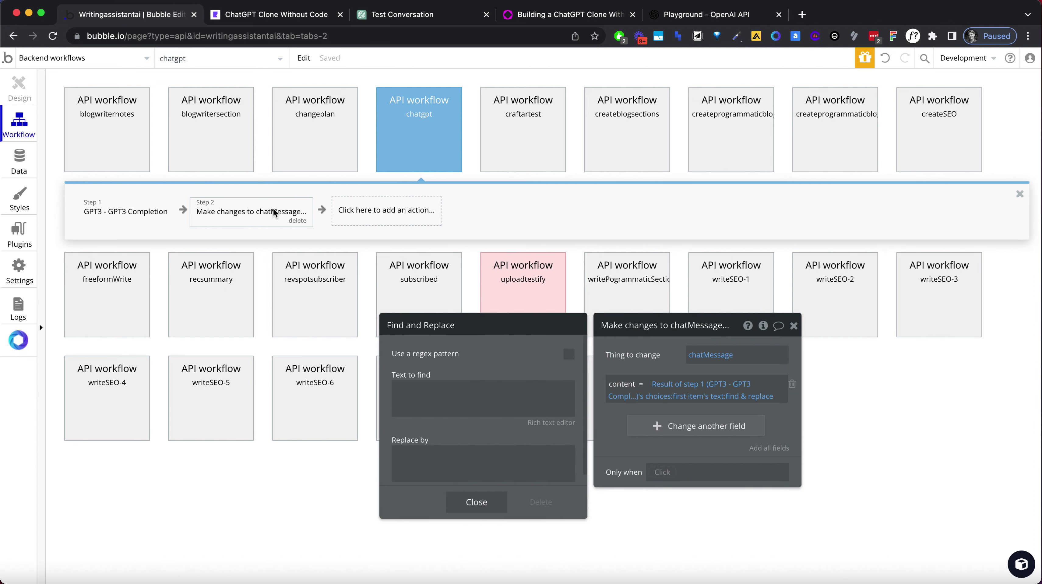
Reload the ChatGPT Clone preview.
left_click(289, 12)
left_click(294, 37)
key("Return")
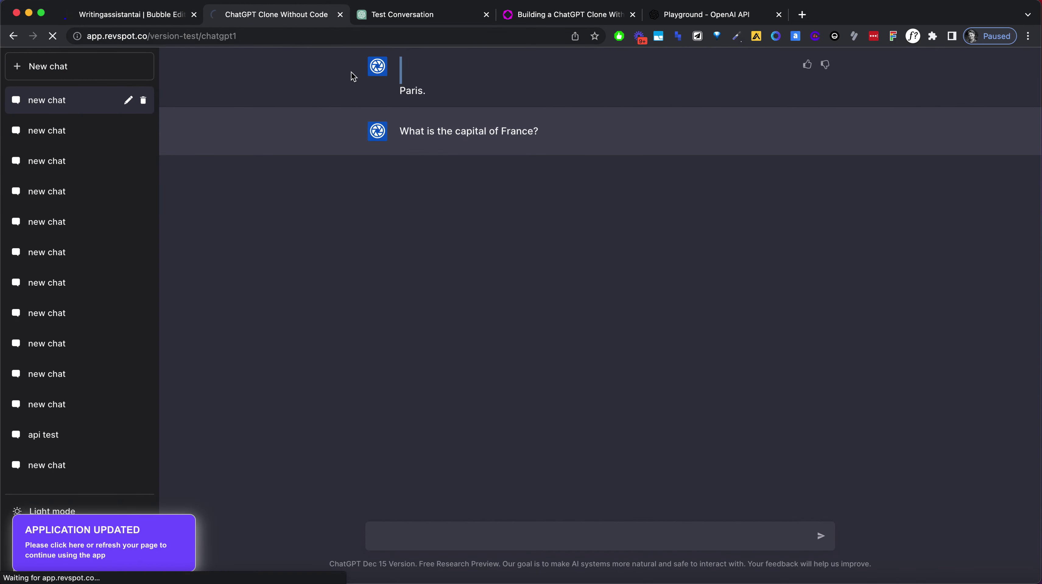
Send 'What is the caiptal of France?' in a new chat and check the question text.
left_click(497, 528)
type("Wha")
type("t is the caiptal ")
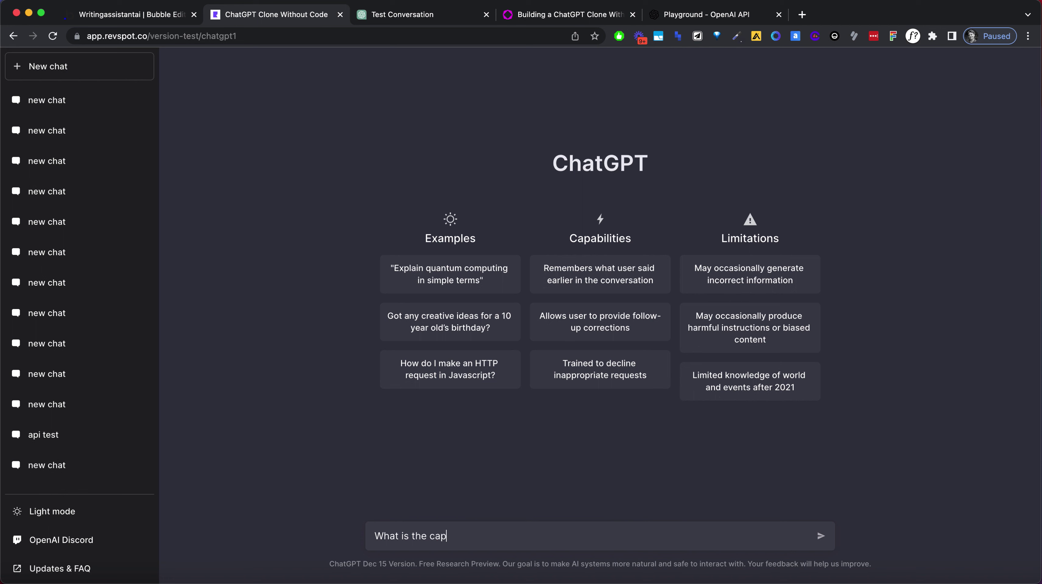
type("of France?")
key("Return")
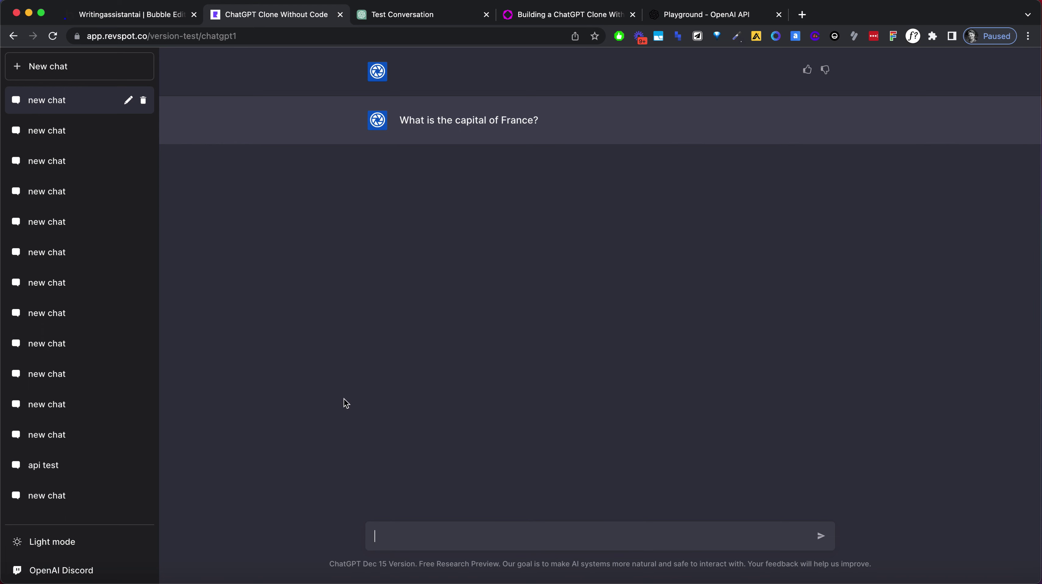
double_click(444, 120)
left_click(559, 258)
Step through the sidebar chats and select the Paris reply and question to confirm no blank line.
left_click(122, 135)
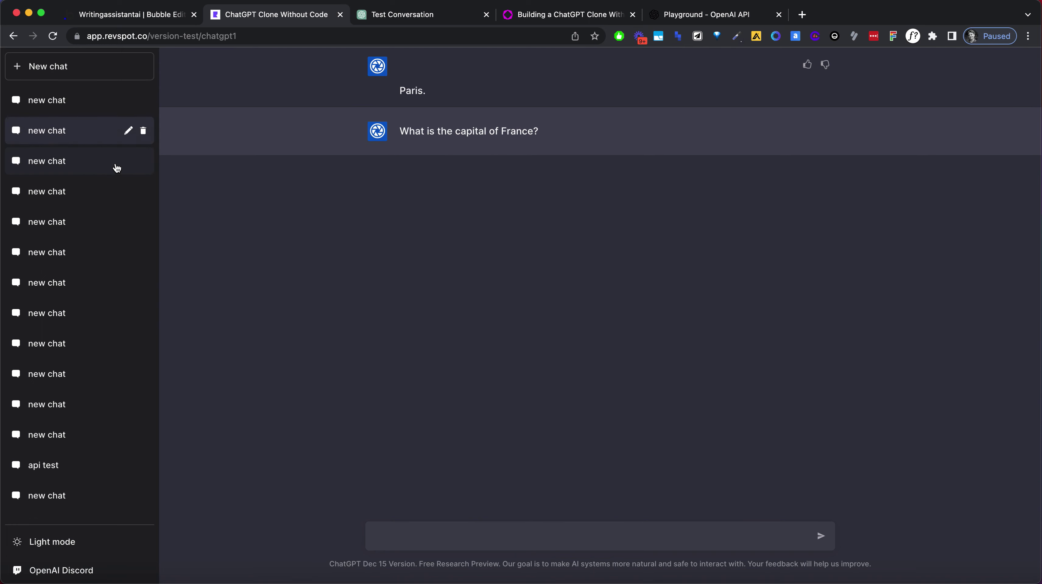
left_click(117, 168)
left_click(92, 98)
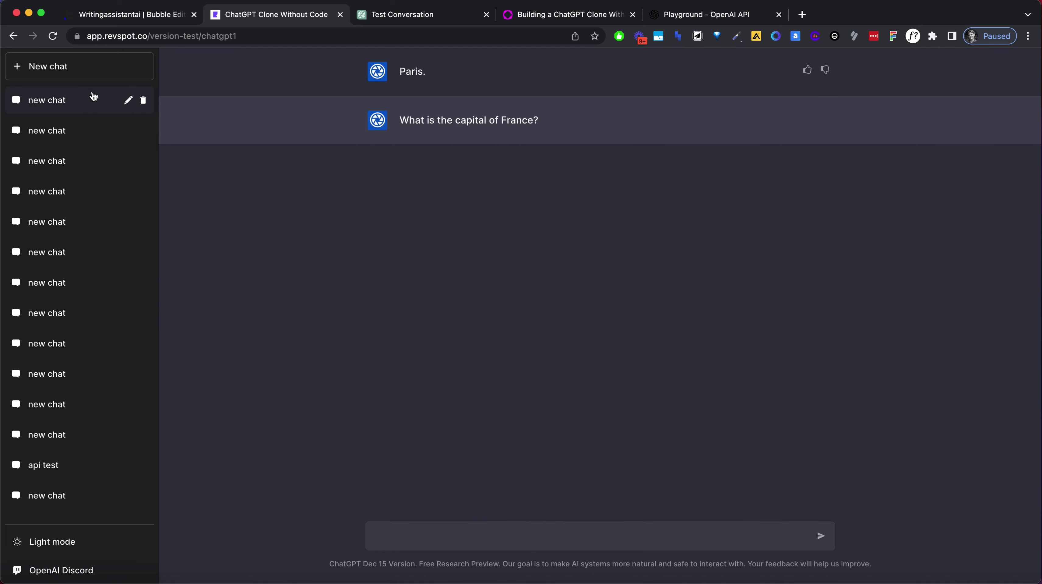
left_click_drag(399, 72, 418, 72)
left_click(500, 204)
double_click(410, 72)
left_click(468, 178)
left_click(399, 122)
left_click_drag(398, 122, 533, 179)
left_click_drag(400, 121, 583, 128)
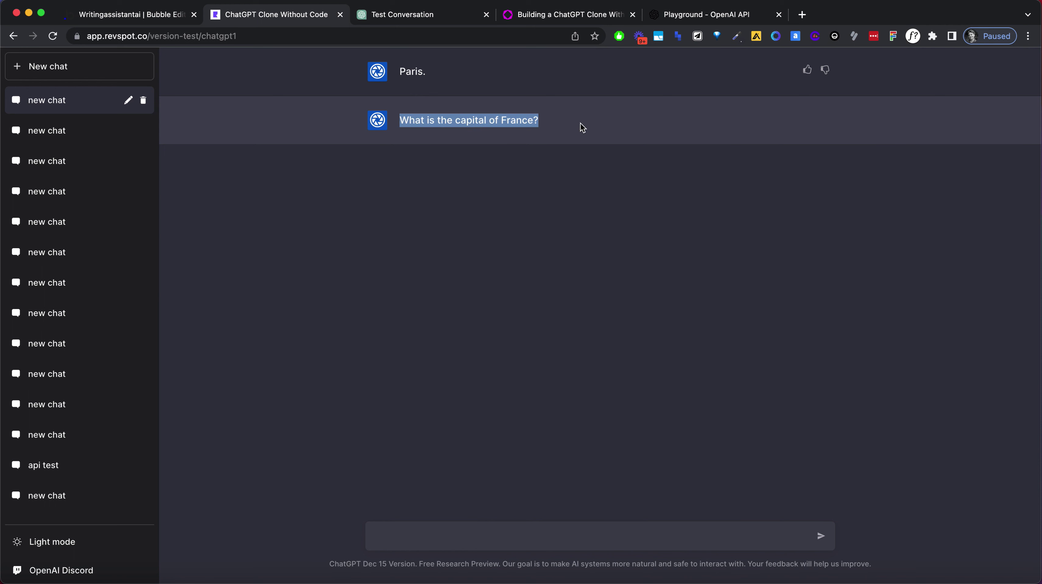
left_click(577, 130)
Switch the editor from backend workflows to the chatgpt1 page's workflow events.
left_click(132, 16)
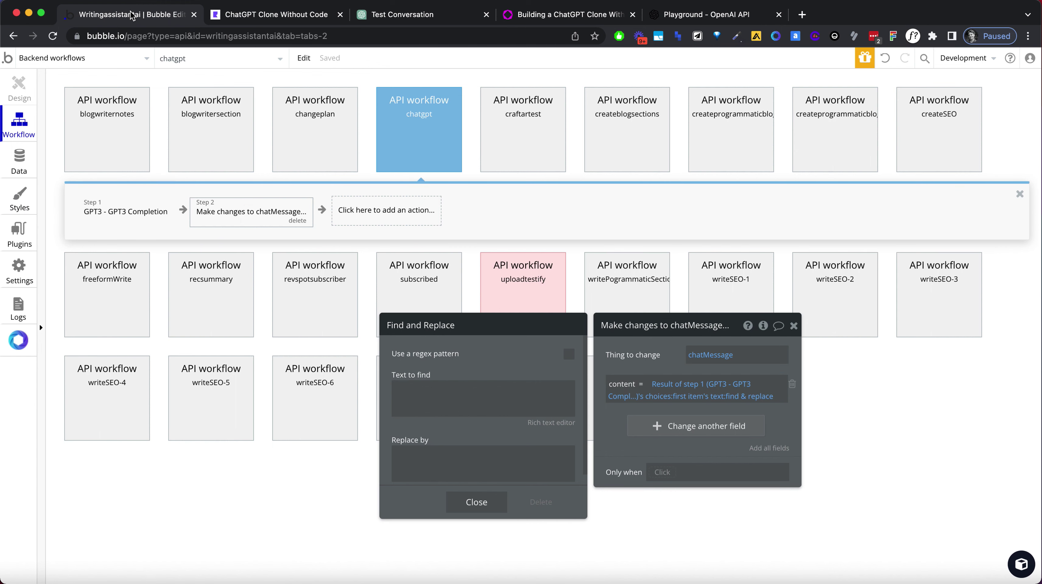
left_click(286, 15)
left_click(176, 15)
left_click(74, 59)
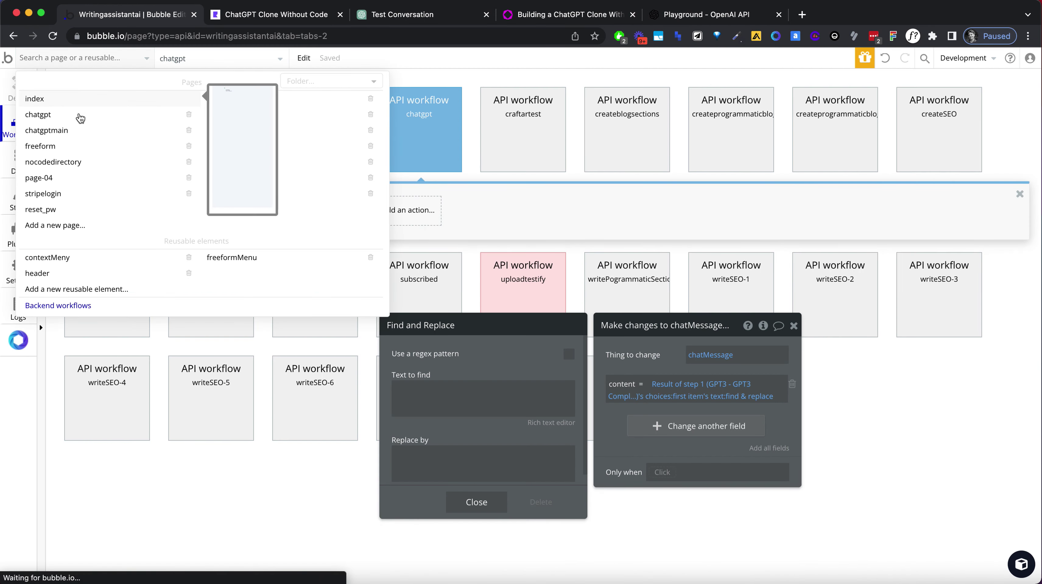
left_click(232, 111)
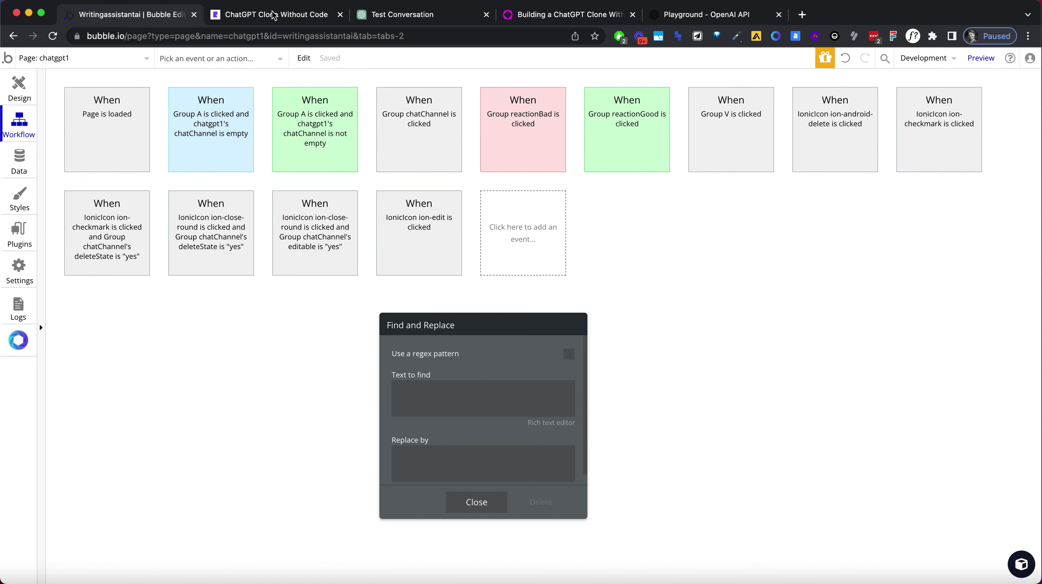
In Group C's RepeatingGroup chatMessage, sort the data source by Modified Date, descending 'no'.
left_click(273, 15)
left_click(153, 21)
left_click(18, 90)
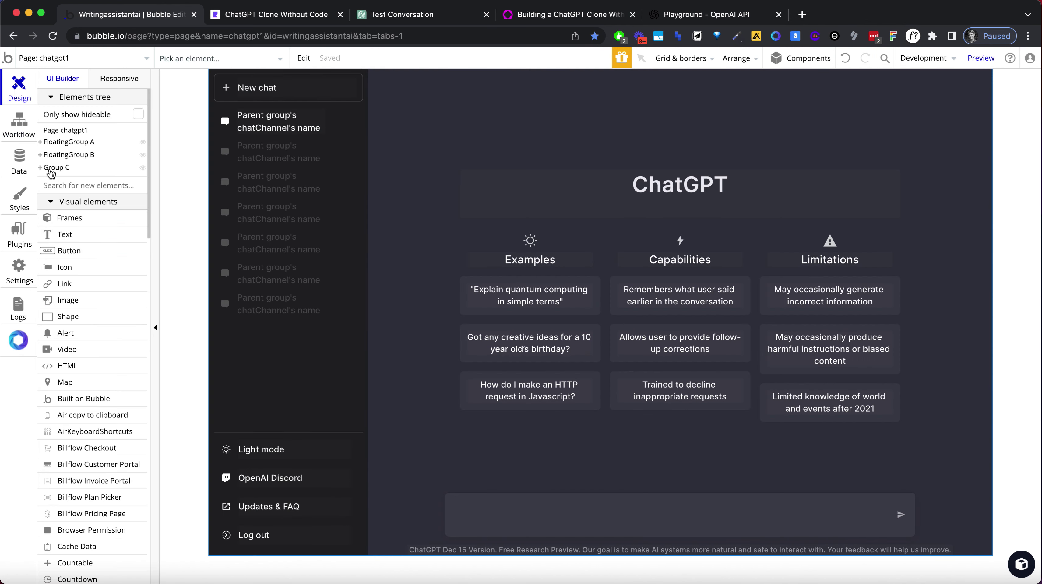
left_click(40, 167)
left_click(63, 179)
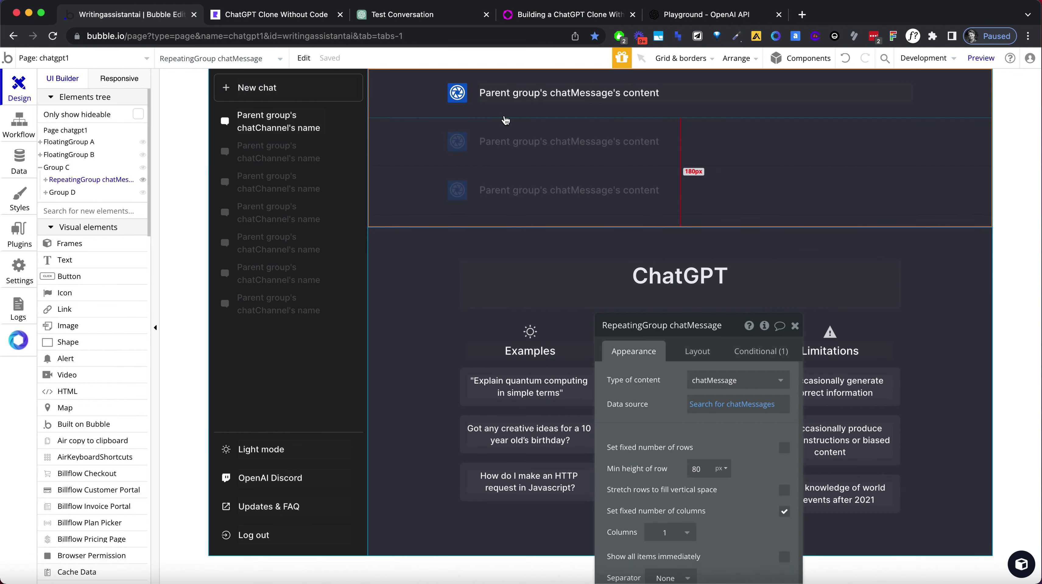
left_click(732, 405)
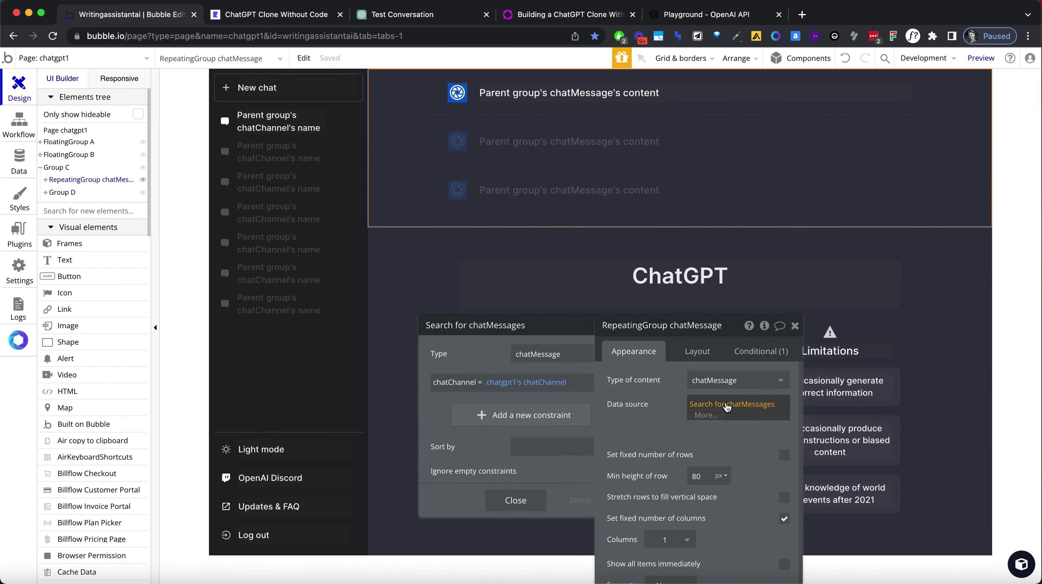
left_click(483, 450)
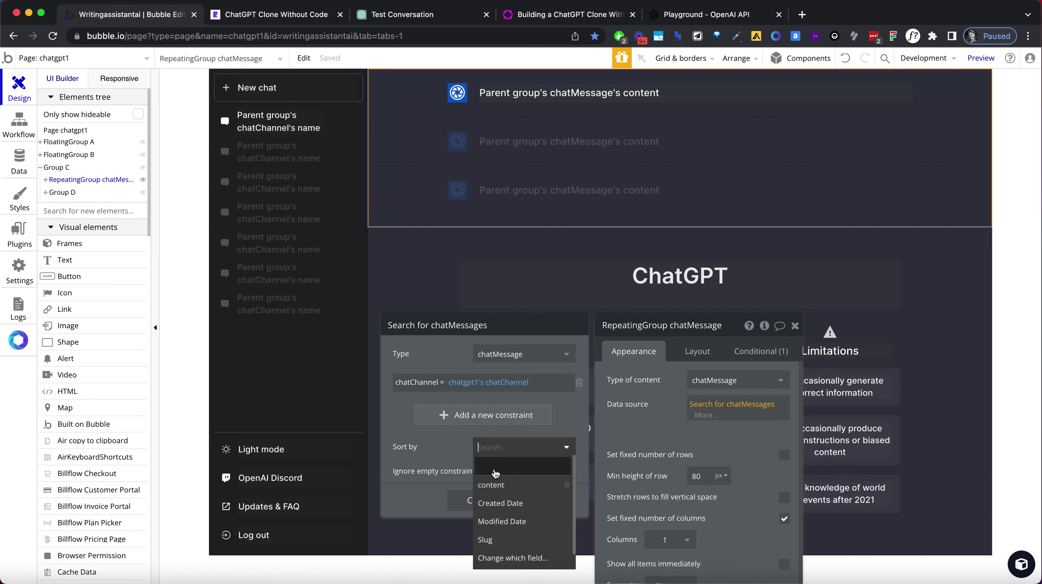
left_click(503, 522)
left_click(484, 471)
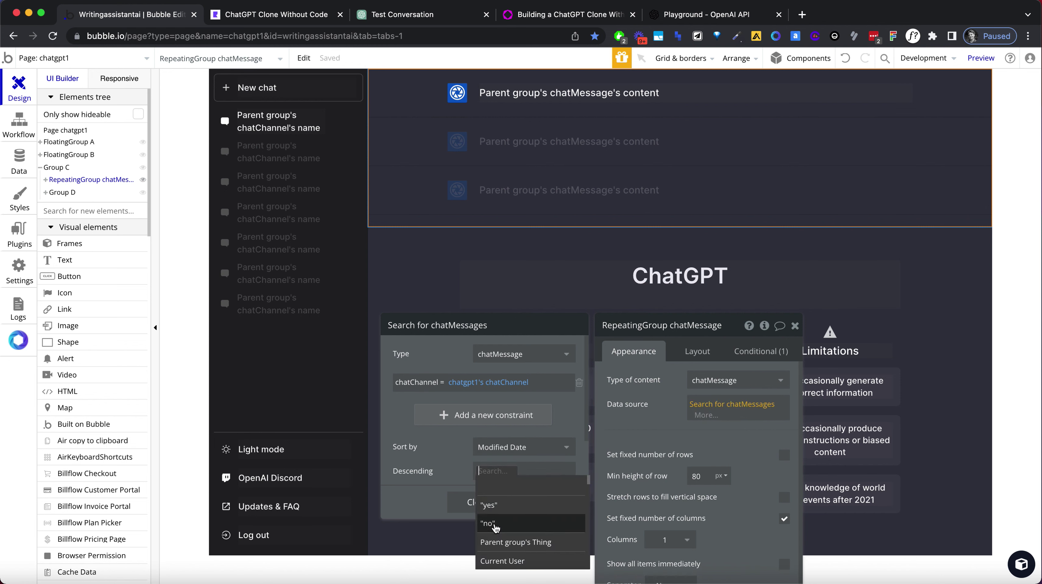
left_click(491, 523)
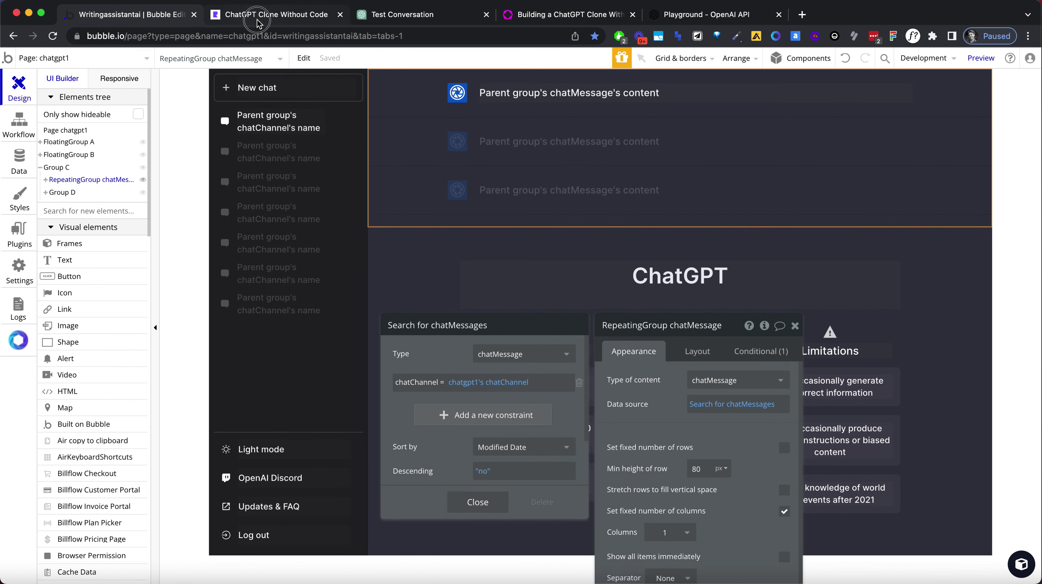
left_click(264, 14)
Reload the app preview and open the first few chats to check their order.
left_click(259, 35)
key("Return")
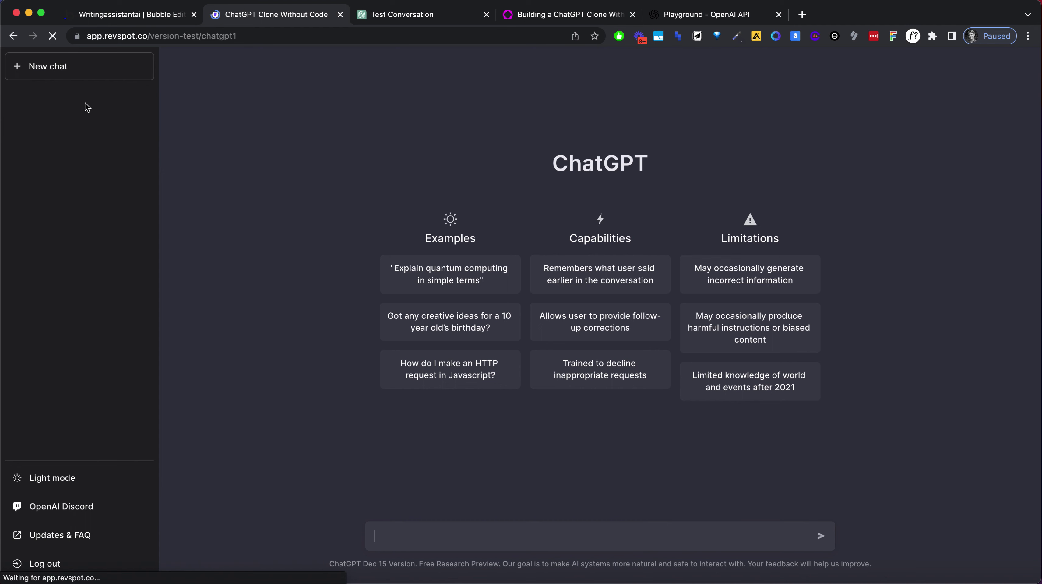
left_click(86, 106)
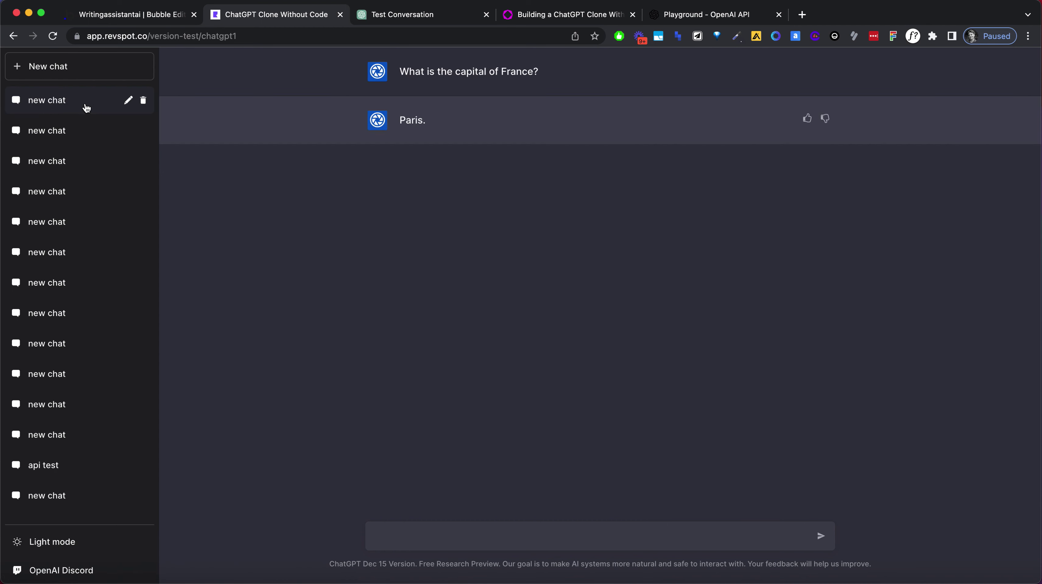
left_click(86, 136)
left_click(91, 170)
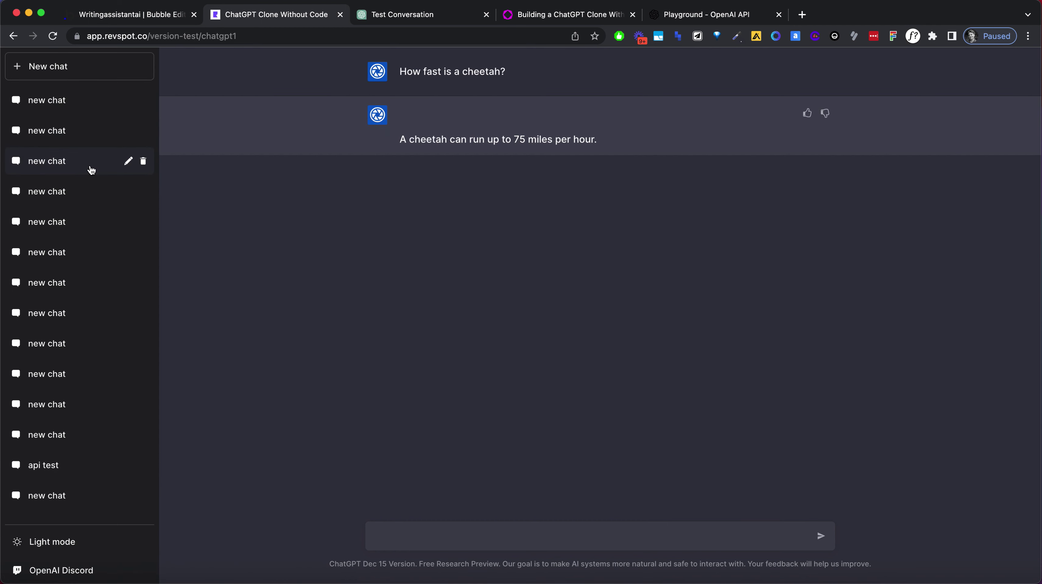
left_click(88, 112)
Delete the leftover empty 'new chat' rows from the sidebar, confirming each with the check mark.
left_click(142, 102)
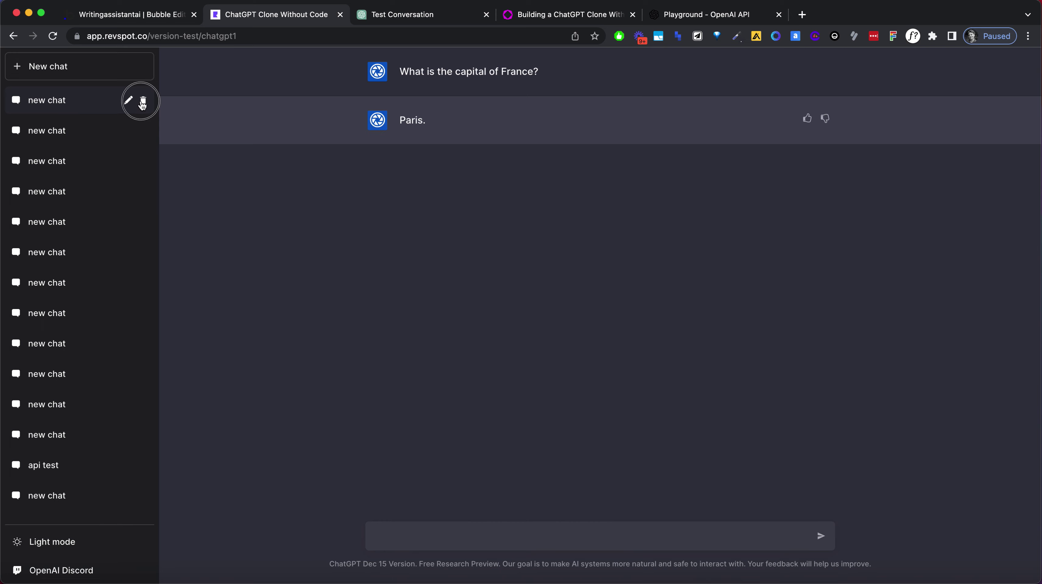
left_click(128, 101)
left_click(143, 102)
left_click(143, 102)
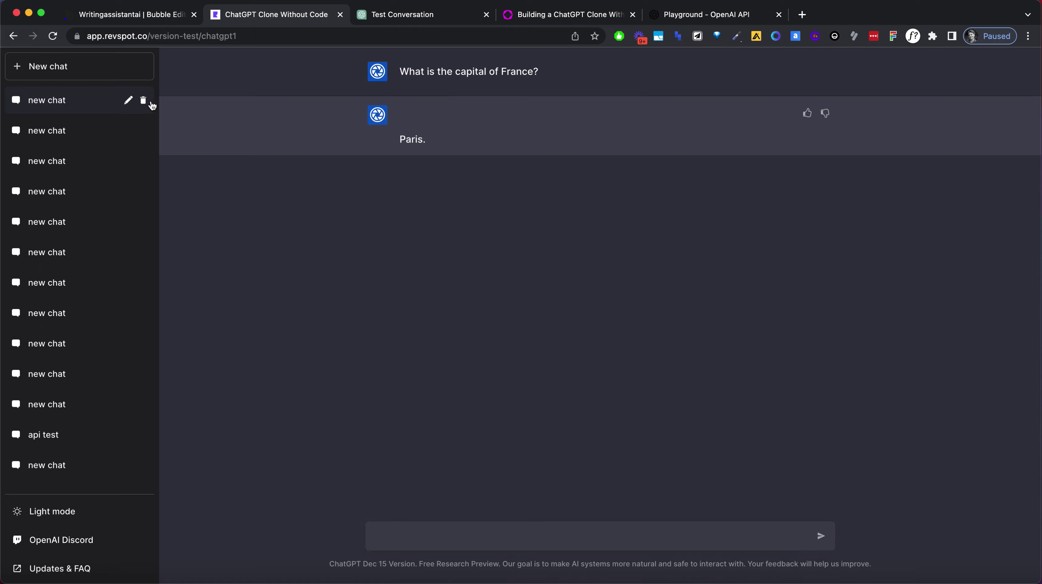
left_click(143, 102)
left_click(130, 101)
left_click(143, 102)
left_click(129, 102)
left_click(143, 103)
left_click(129, 102)
left_click(143, 102)
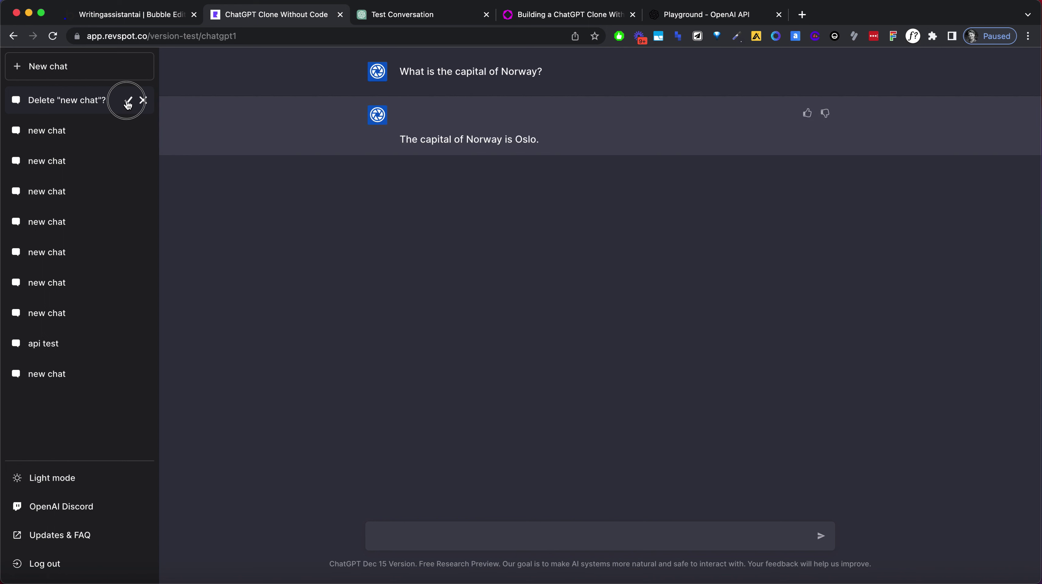
left_click(128, 102)
left_click(458, 535)
Send the clone a prompt asking for a short story about a banana in space.
type("Cna you plea")
key("super+a")
type("Can you ple")
type("ase w")
type("rite a shrt")
type("rt st")
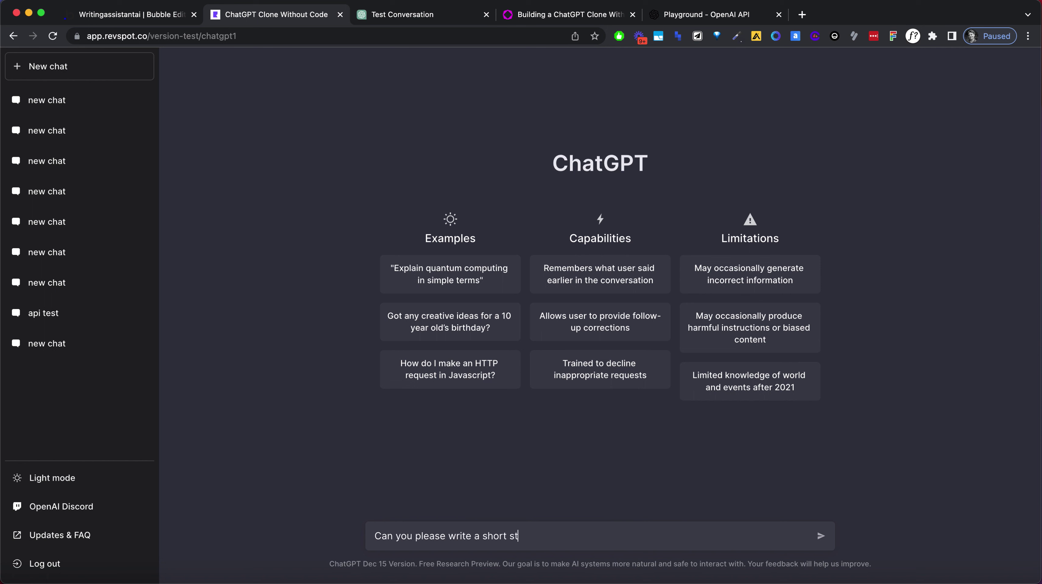
type("ory about a banana in space?")
key("Return")
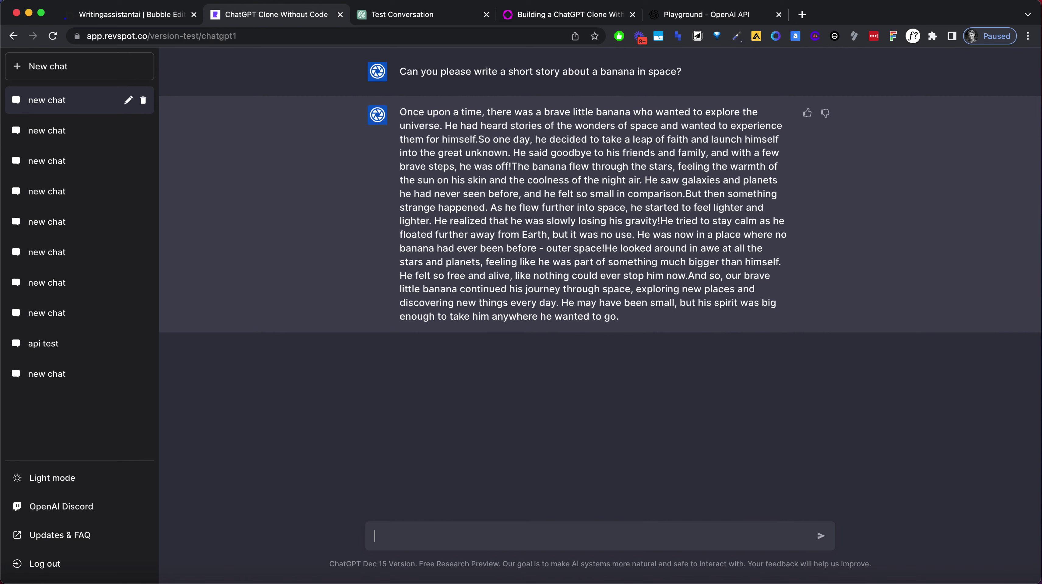
Compare the clone's banana story text with the real ChatGPT conversation.
left_click(383, 16)
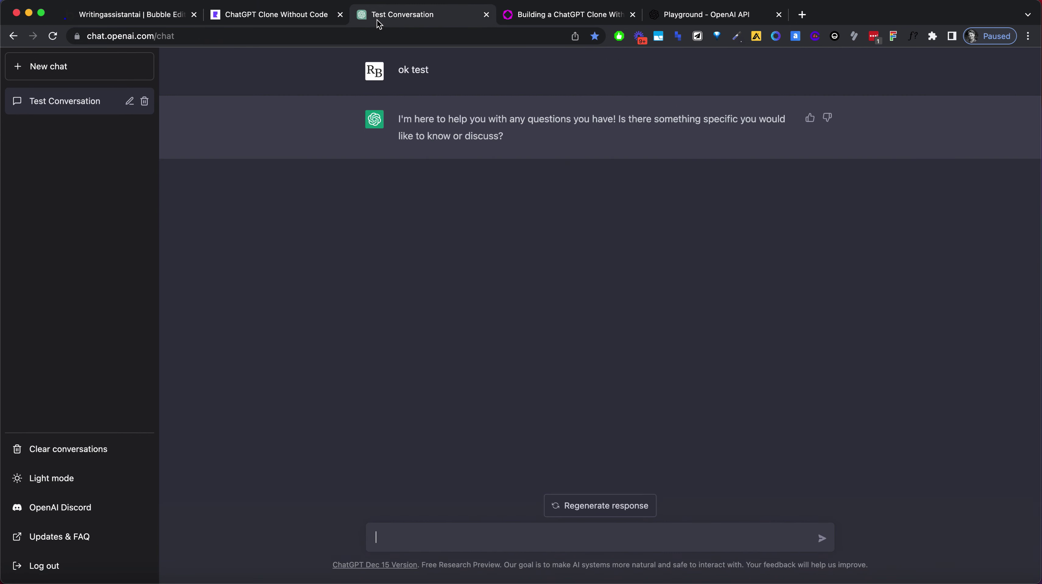
left_click(296, 20)
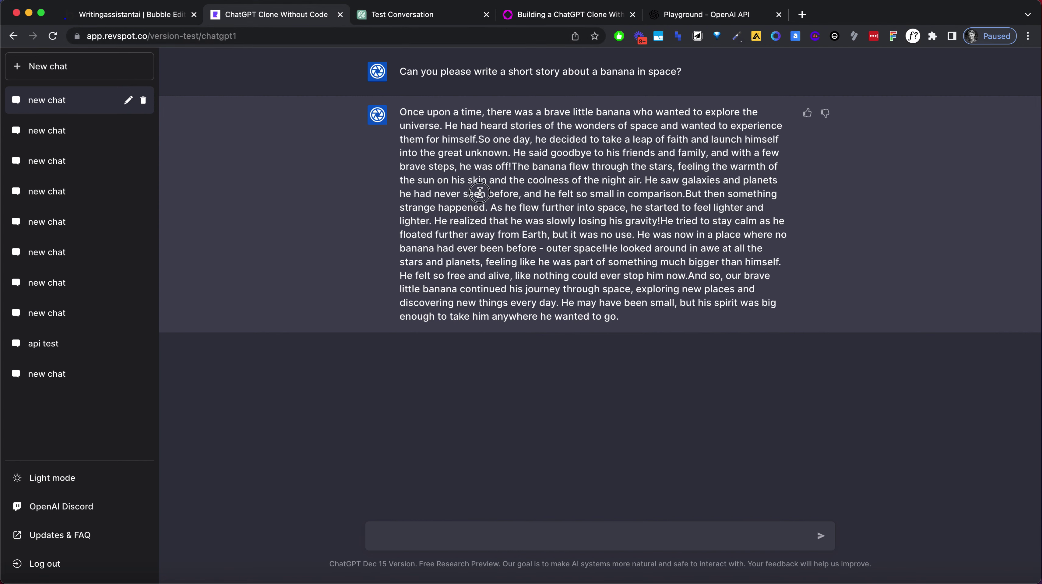
left_click_drag(485, 140, 586, 286)
left_click_drag(461, 126, 575, 286)
left_click(380, 250)
Inspect ChatGPT's reply font with WhatFont: 16px size, 28px line height.
left_click(400, 18)
left_click(909, 39)
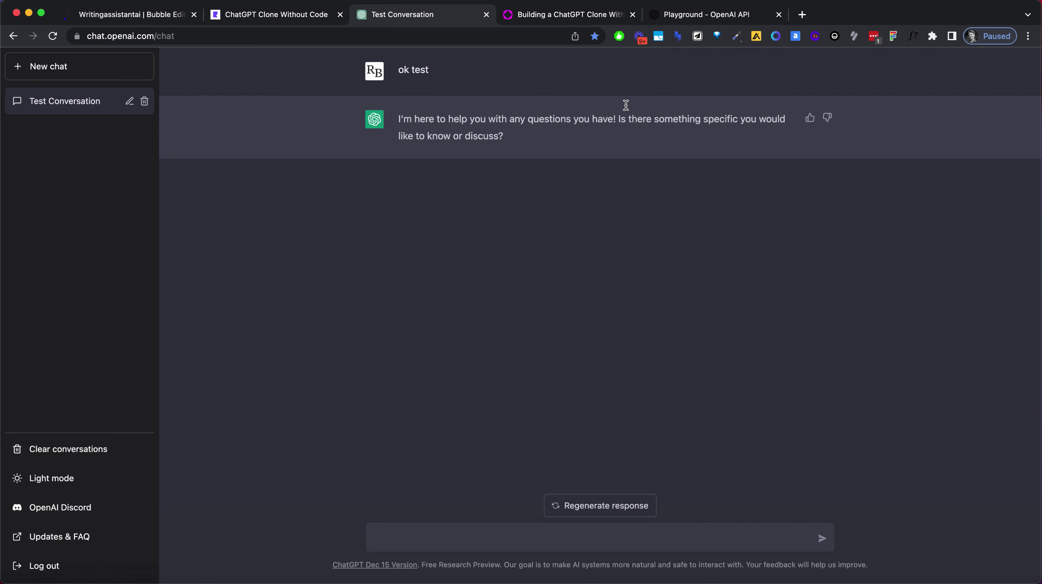
left_click(522, 121)
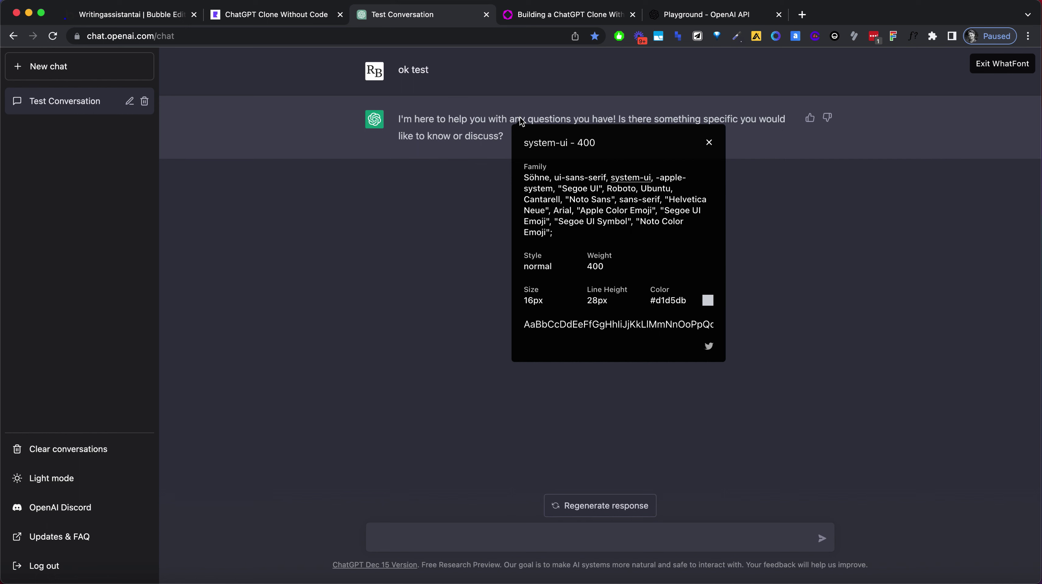
left_click(994, 70)
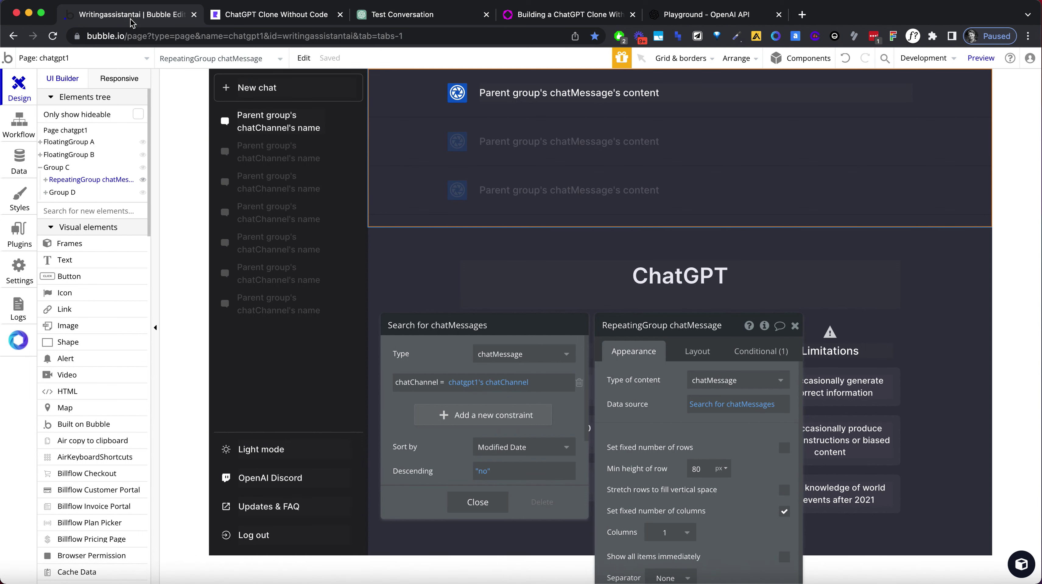
left_click(131, 15)
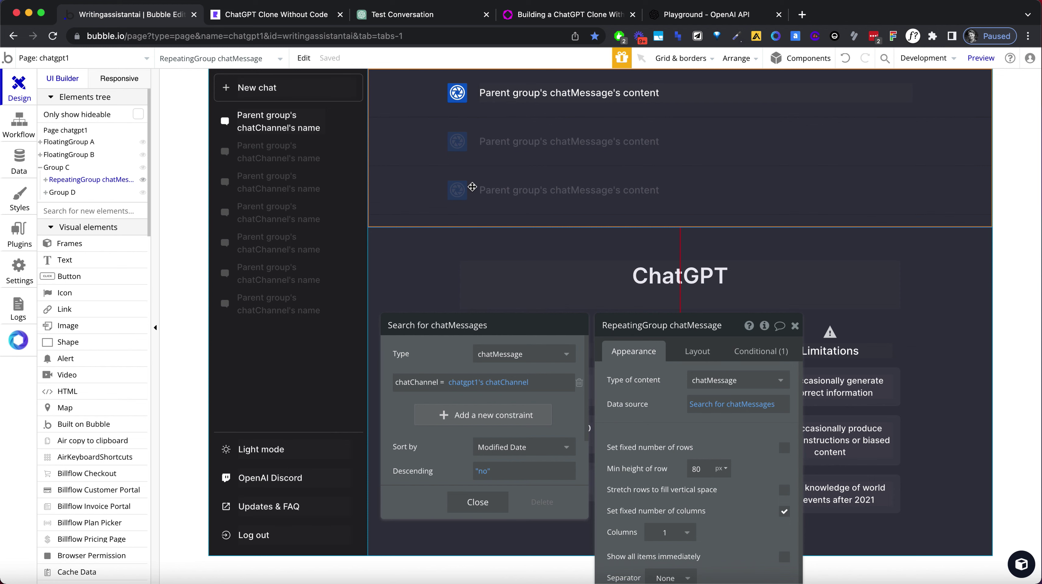
Set the chat message Text element's line spacing to 2.
left_click(520, 96)
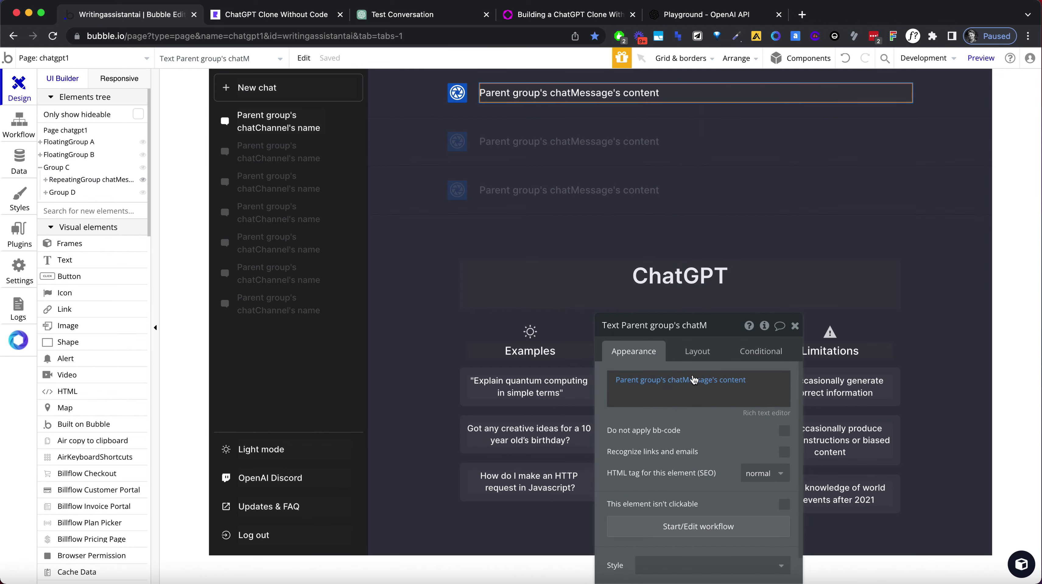
left_click_drag(720, 326, 847, 149)
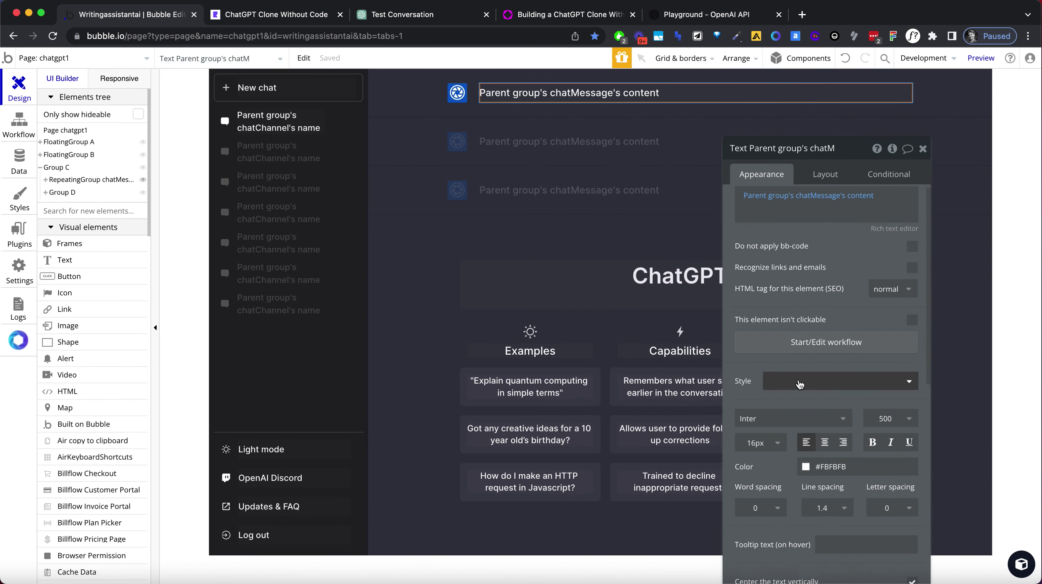
scroll(801, 384, "down", 1)
left_click(828, 483)
key("BackSpace")
type("5")
key("Return")
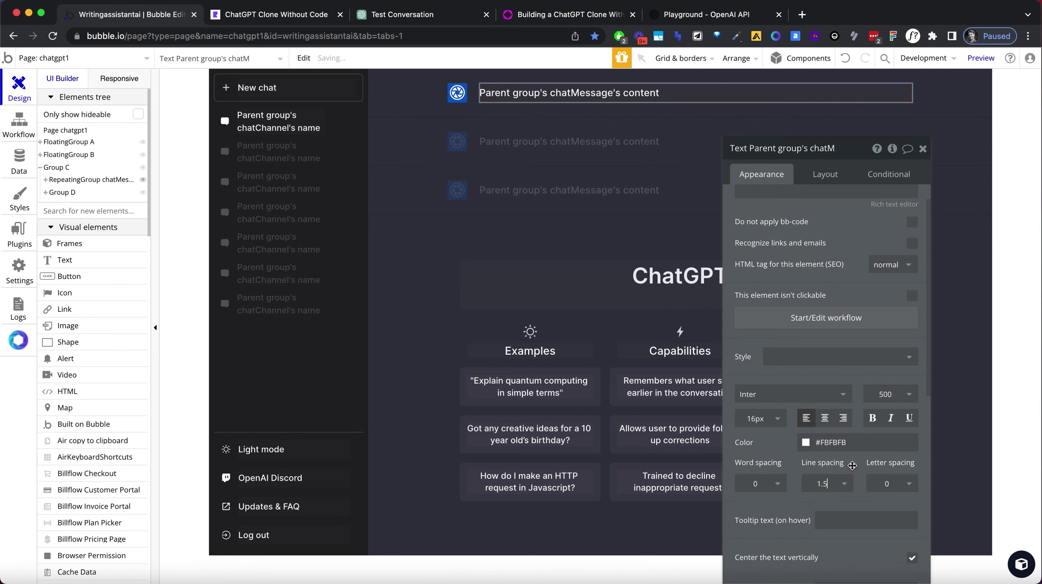
scroll(852, 466, "down", 2)
left_click(826, 434)
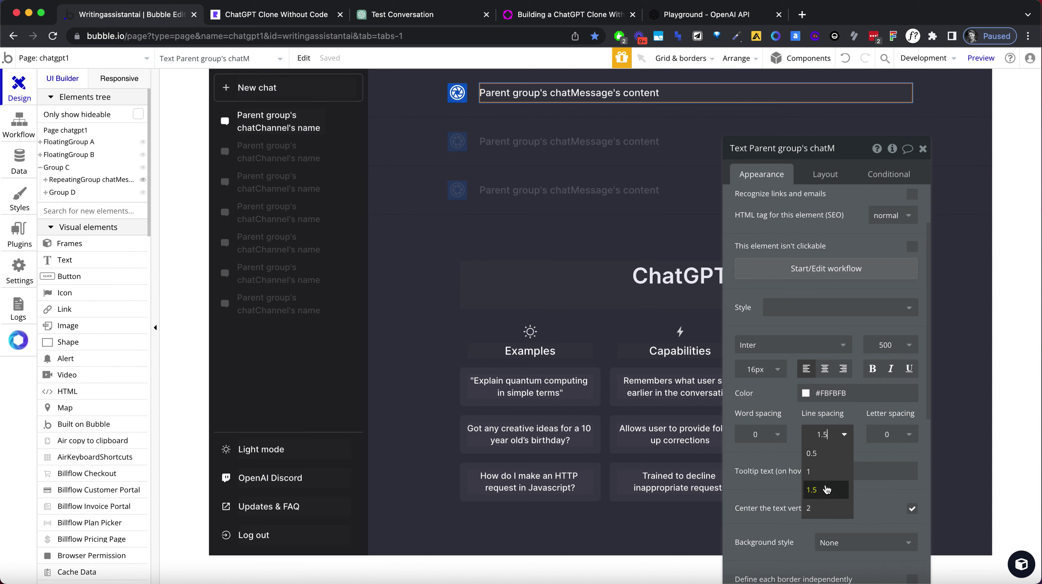
left_click(824, 507)
Reload the app preview to apply the new line spacing.
left_click(256, 18)
left_click(255, 33)
key("Return")
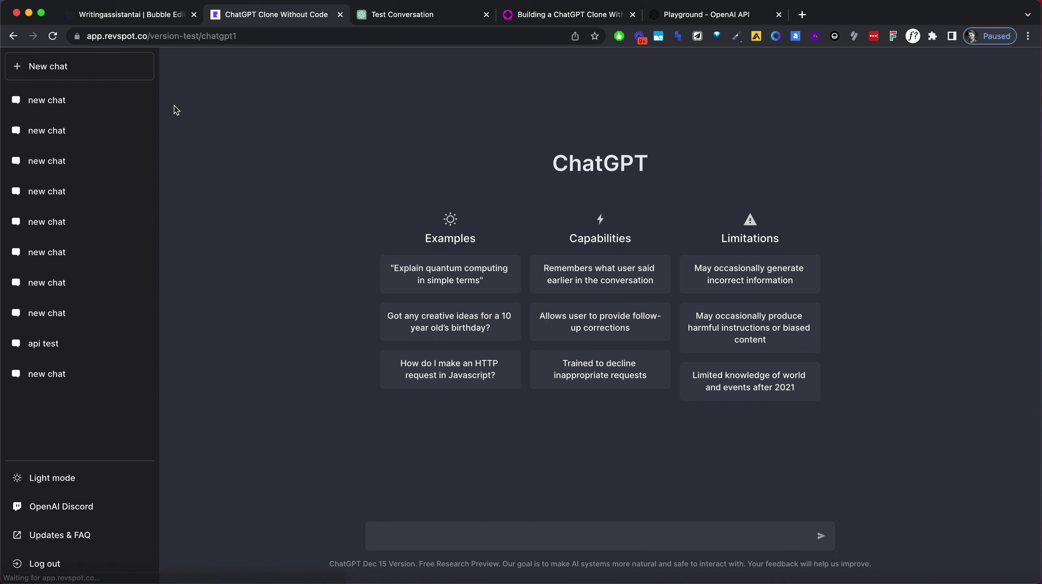
Open the banana story chat and compare its text spacing with the real ChatGPT.
left_click(72, 101)
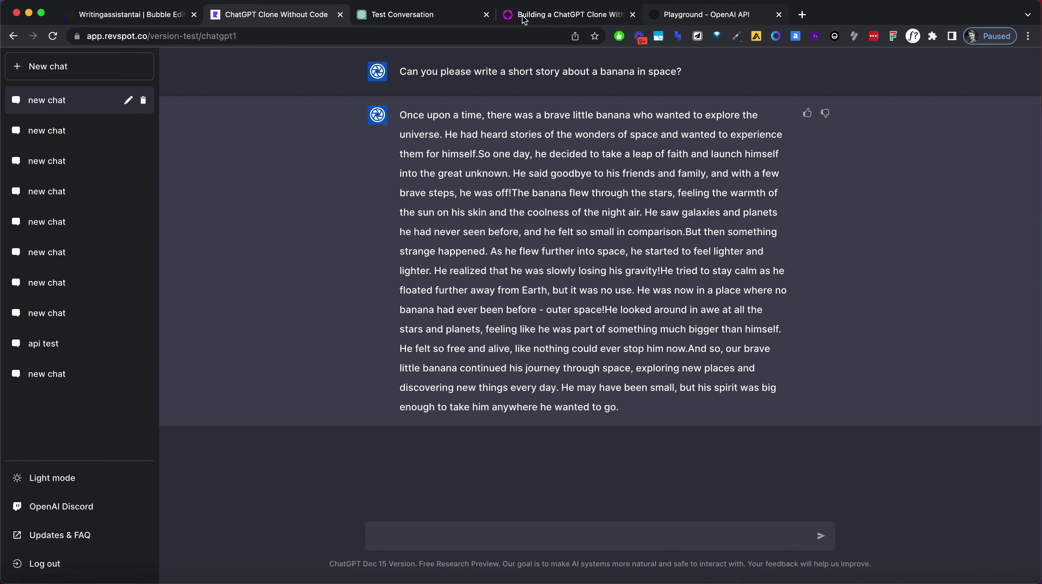
left_click(444, 16)
left_click(290, 18)
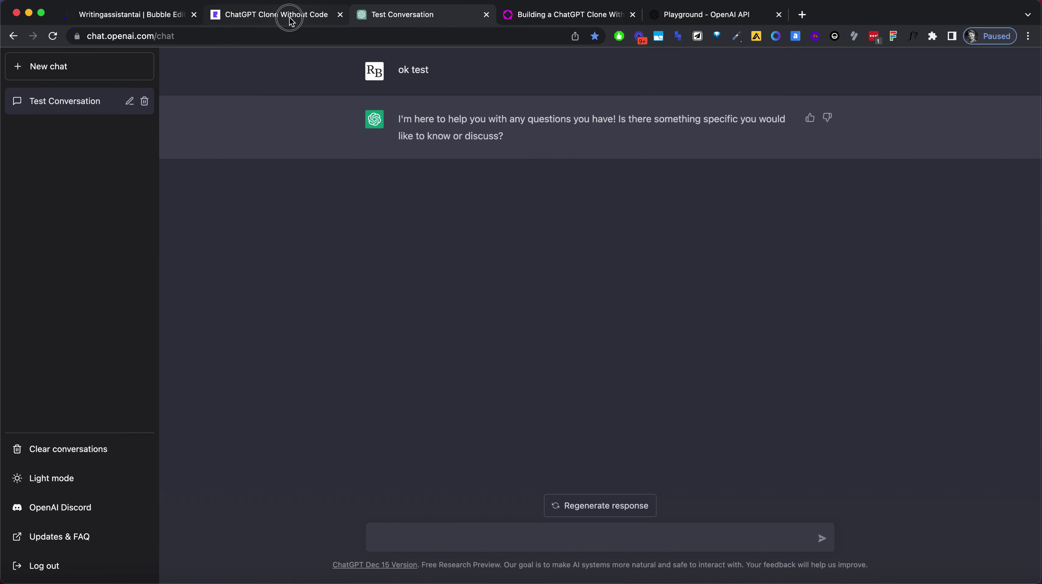
left_click(396, 19)
left_click(282, 17)
left_click_drag(563, 175, 699, 286)
left_click(860, 287)
left_click(808, 113)
Ask the clone: 'Great, can you write a story about a painter who used AI to paint?'.
left_click(528, 531)
type("Great, can you wi")
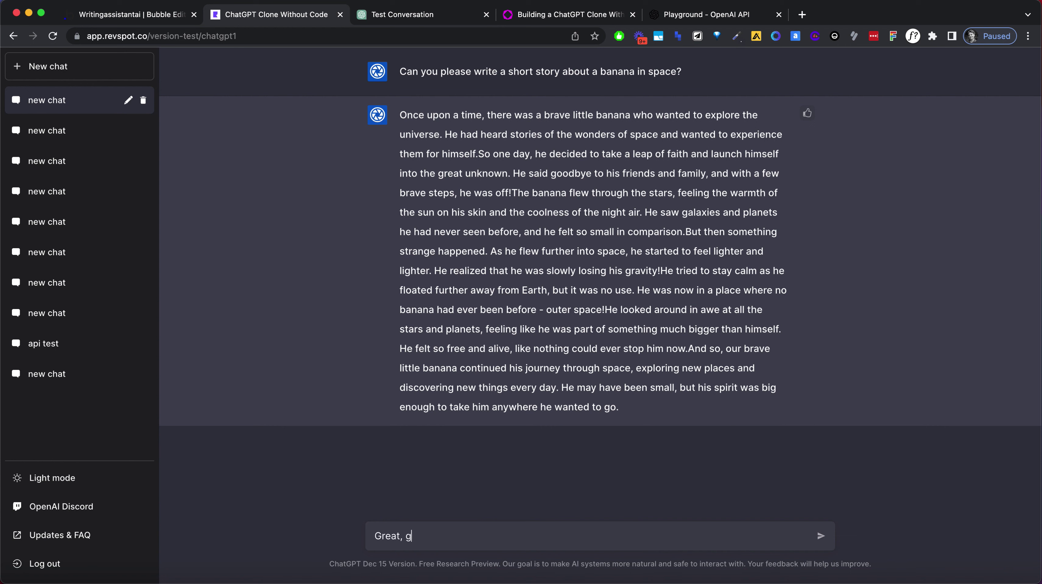
type("rite a story about a painter")
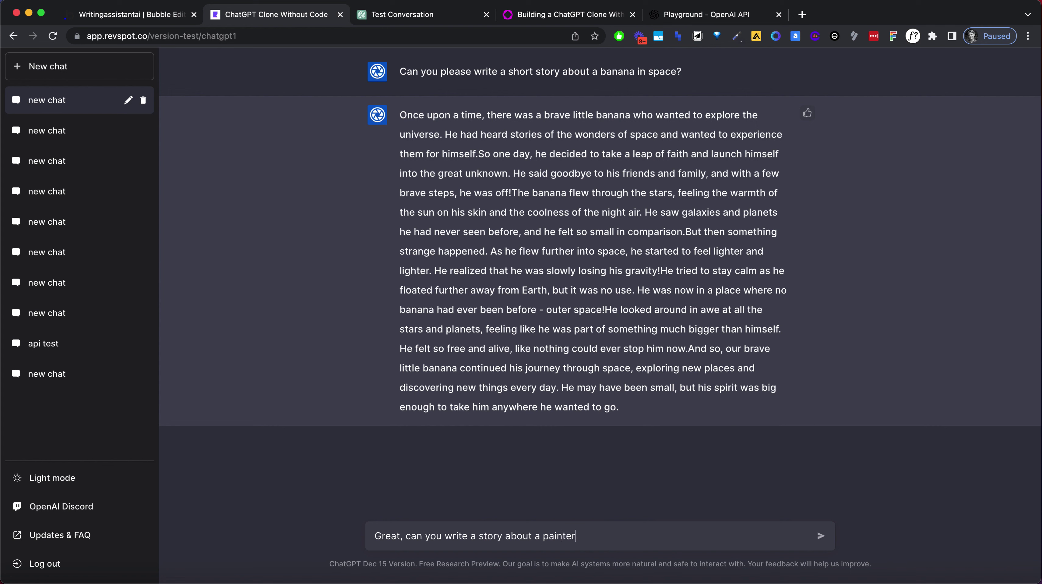
type(" who used AI to pait")
key("BackSpace")
type("nt?")
key("Return")
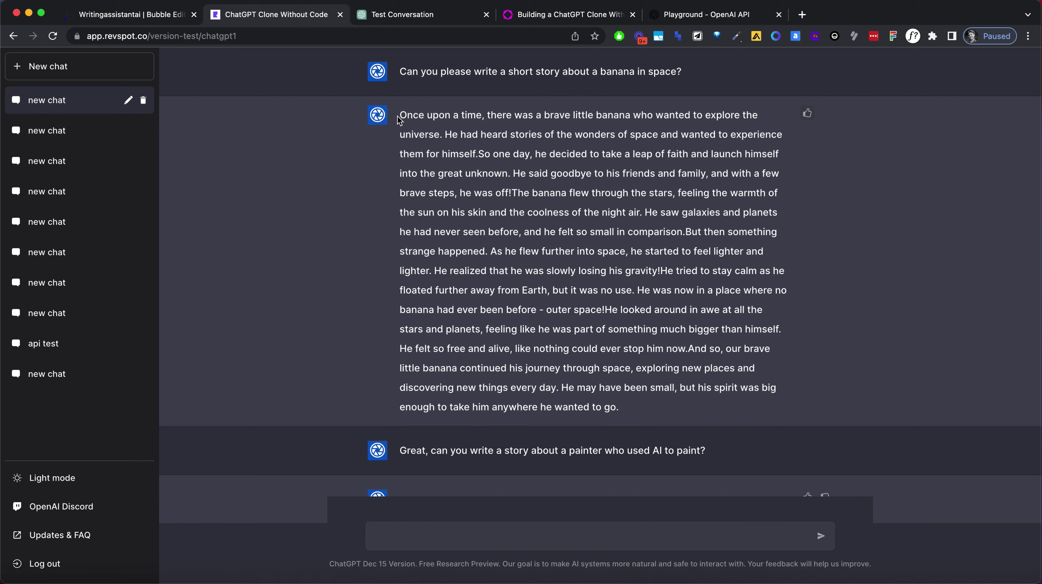
left_click_drag(401, 113, 655, 407)
left_click(414, 234)
left_click(420, 18)
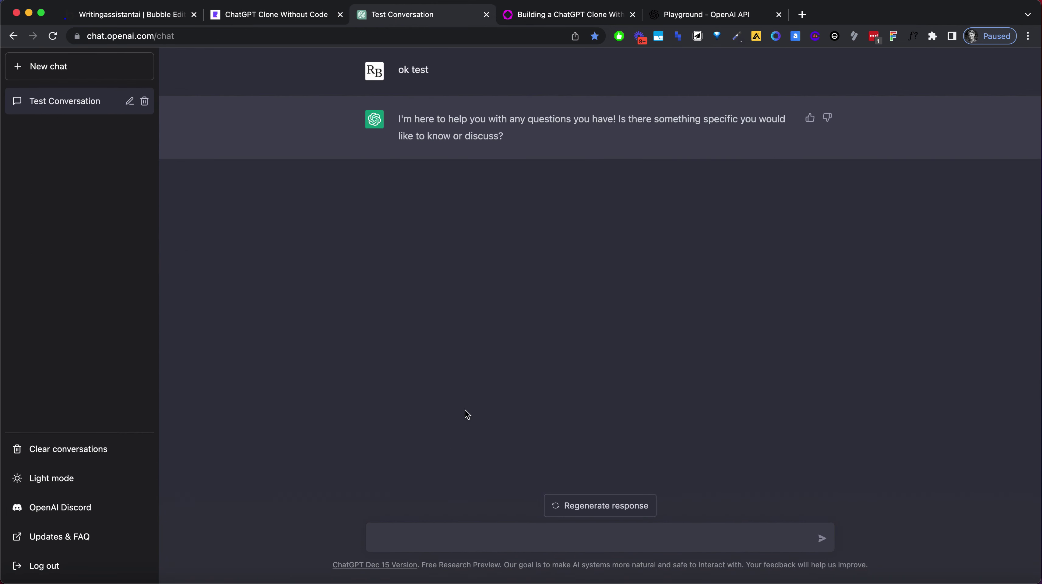
Send 'hello' and 'your are very fast indeed' in ChatGPT's Test Conversation.
left_click(478, 540)
type("hello")
key("Return")
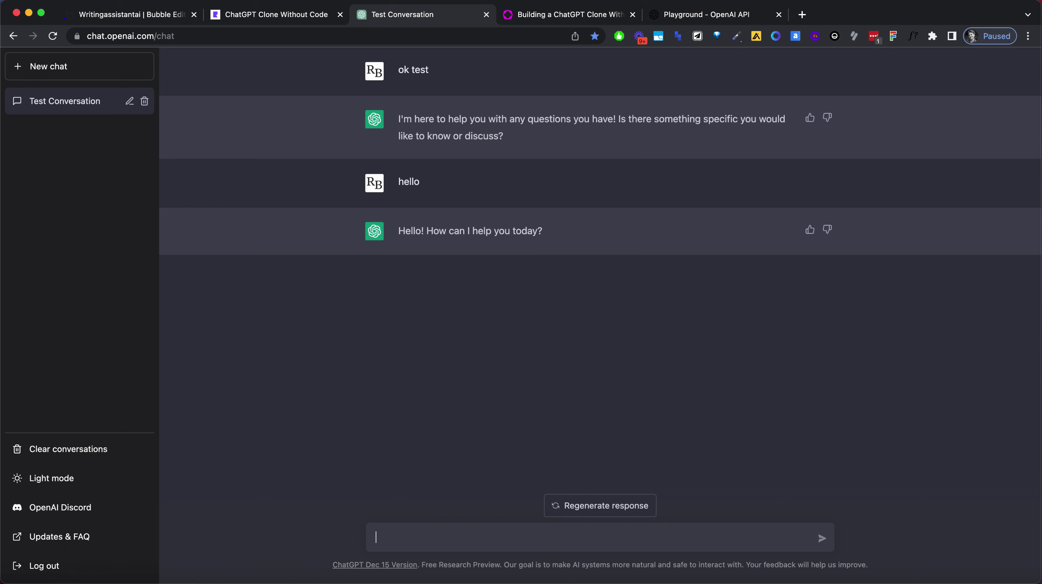
type("your are very fast indeed")
key("Return")
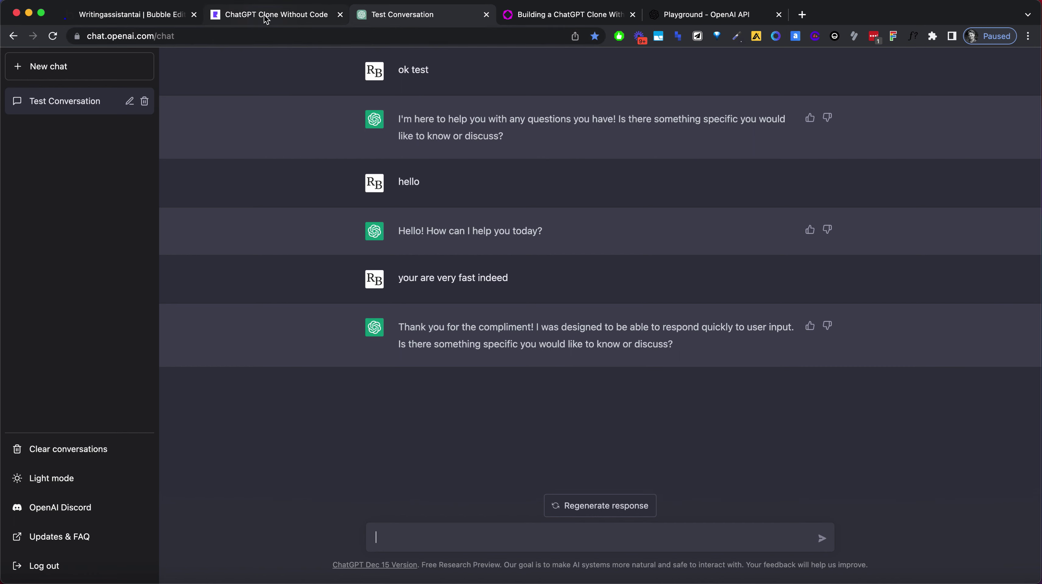
left_click(148, 14)
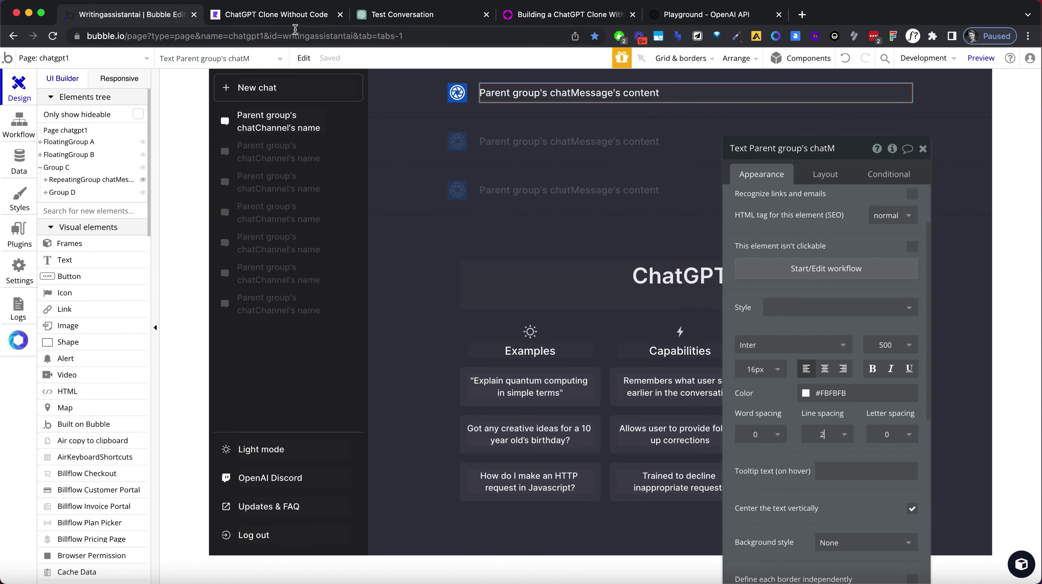
Switch to the 'ChatGPT Clone Without Code' app preview tab.
left_click(296, 19)
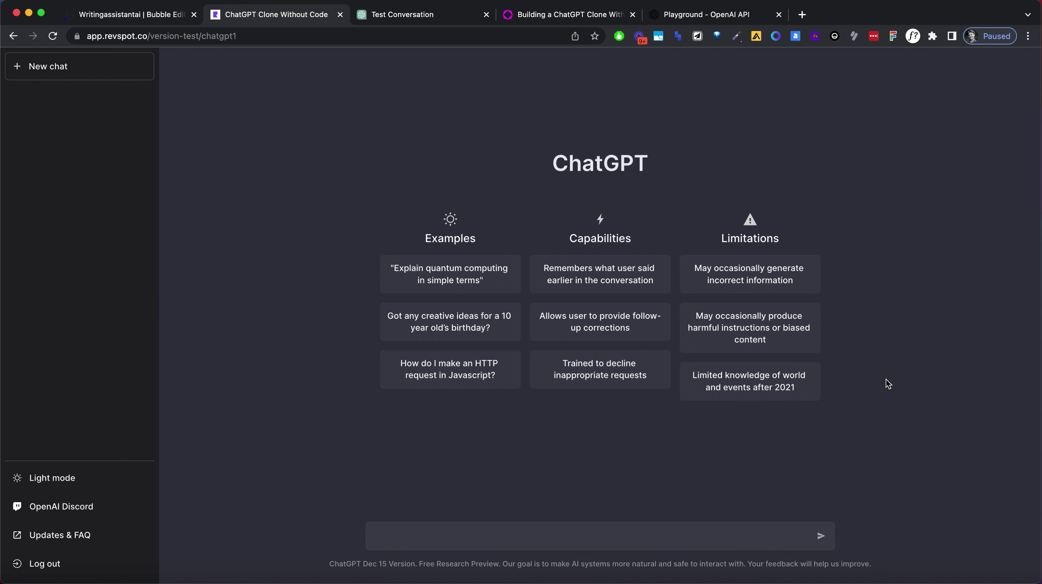
Send the clone 'Tell me a joke, please. In the style of Larry David.'.
left_click(655, 529)
type("Tell me a joke, please. ")
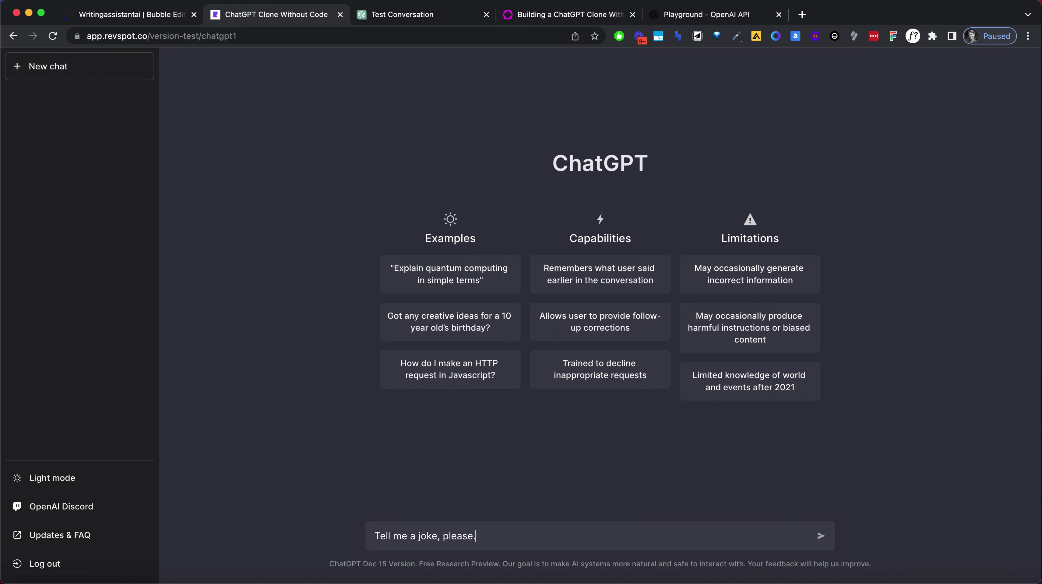
type("In the style of Larry David.")
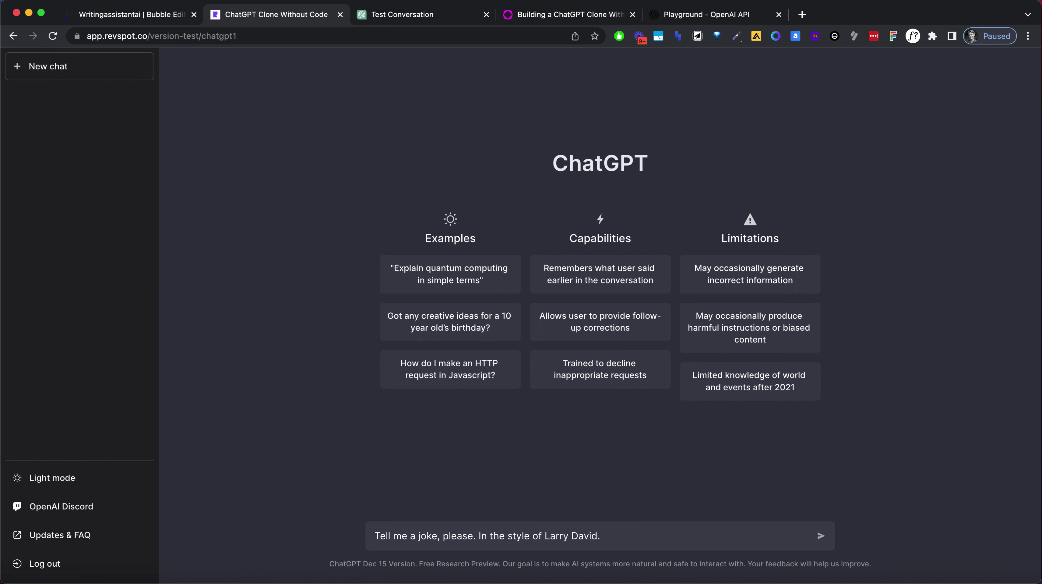
key("Return")
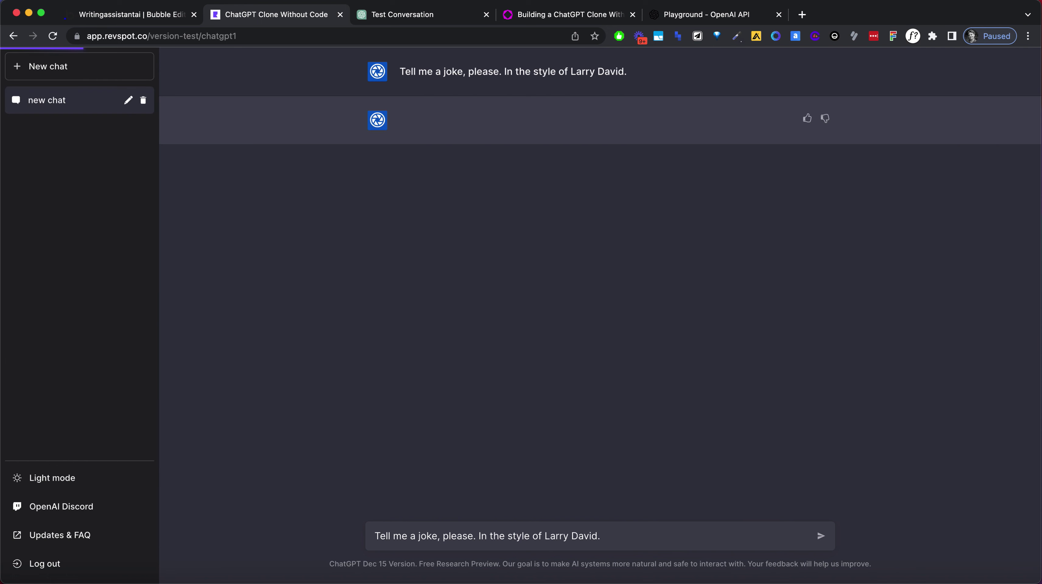